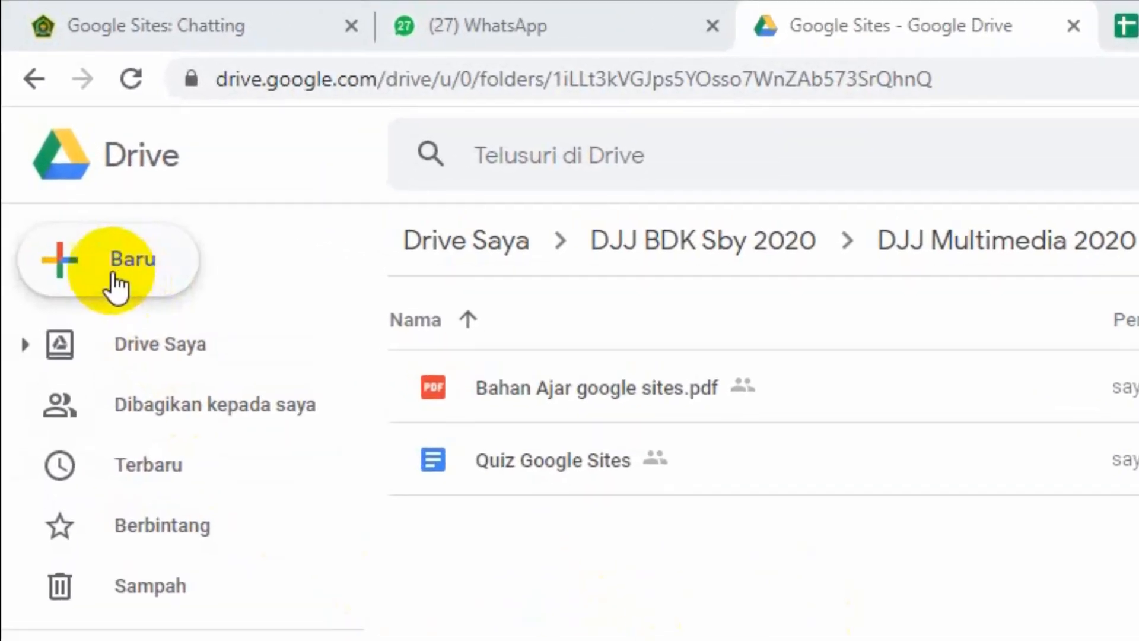
# Create a new Google Spreadsheet in the shared Google Sites folder, accepting the folder's sharing permissions.
pyautogui.click(142, 274)
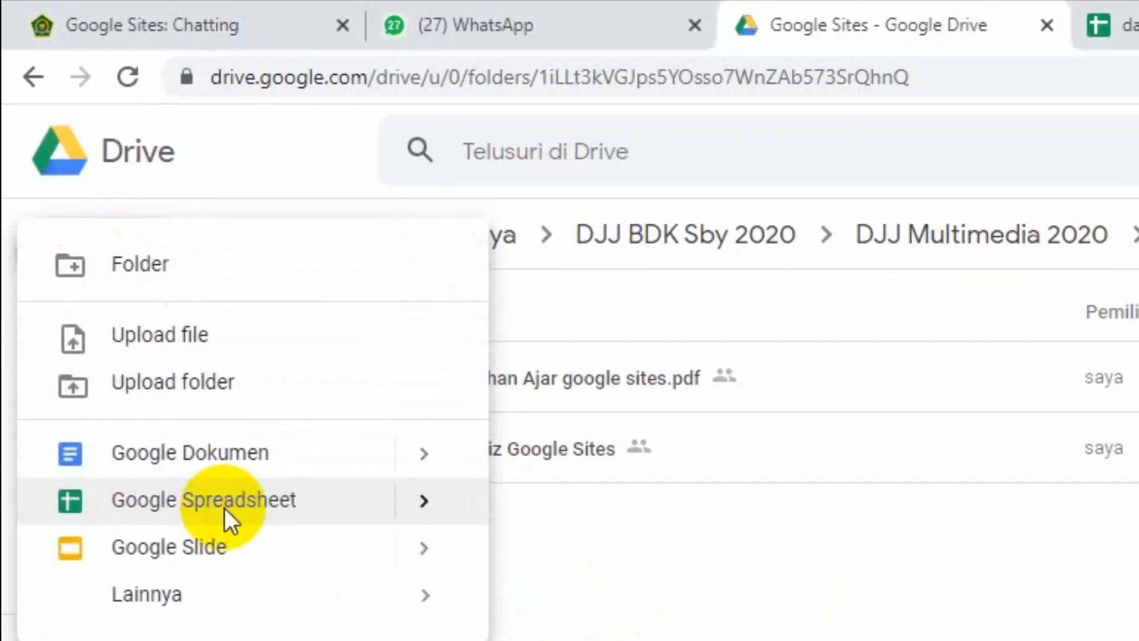
pyautogui.click(233, 522)
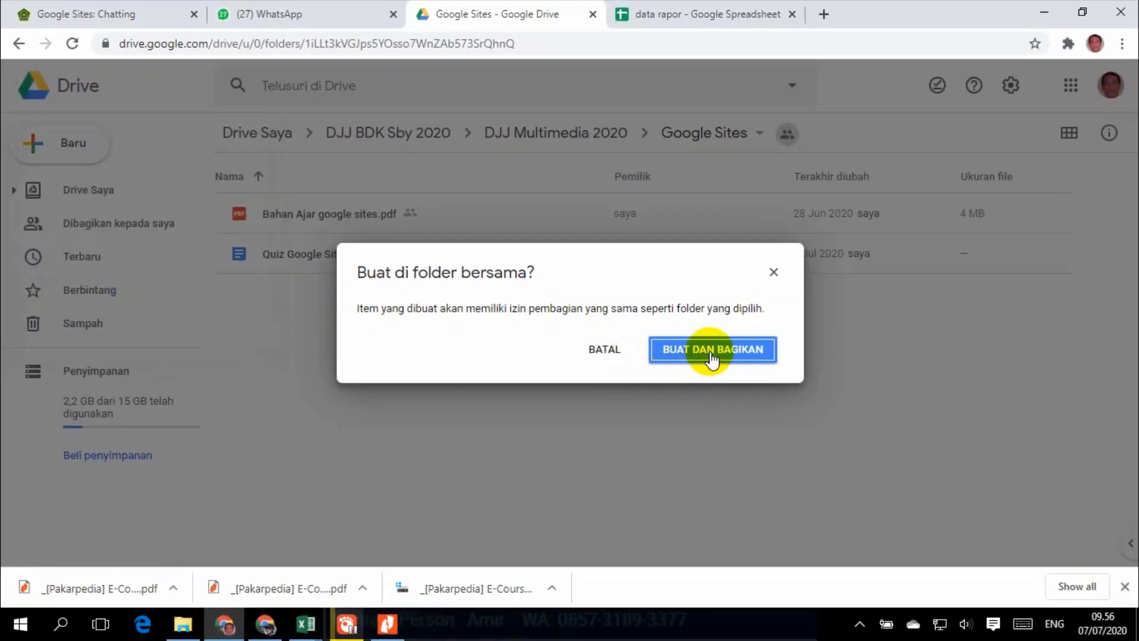
pyautogui.click(709, 356)
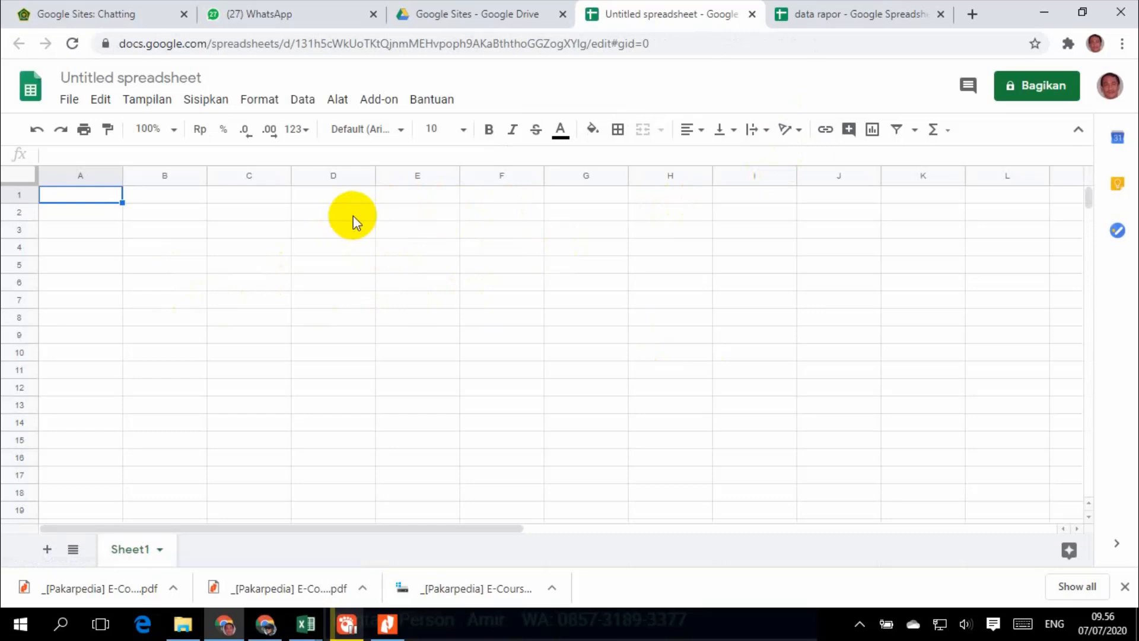
# Copy the range B1:D10, covering the NIS, student name and report link columns, from the data rapor spreadsheet.
pyautogui.click(844, 21)
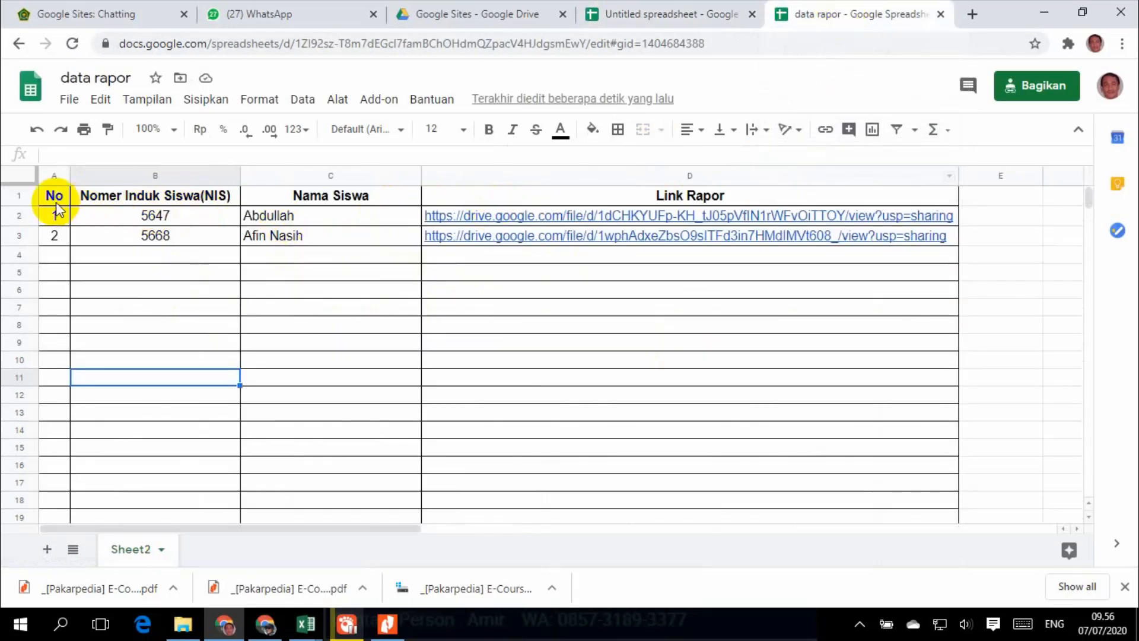
pyautogui.click(88, 205)
pyautogui.hotkey('shift', 'Right')
pyautogui.hotkey('shift', 'Right')
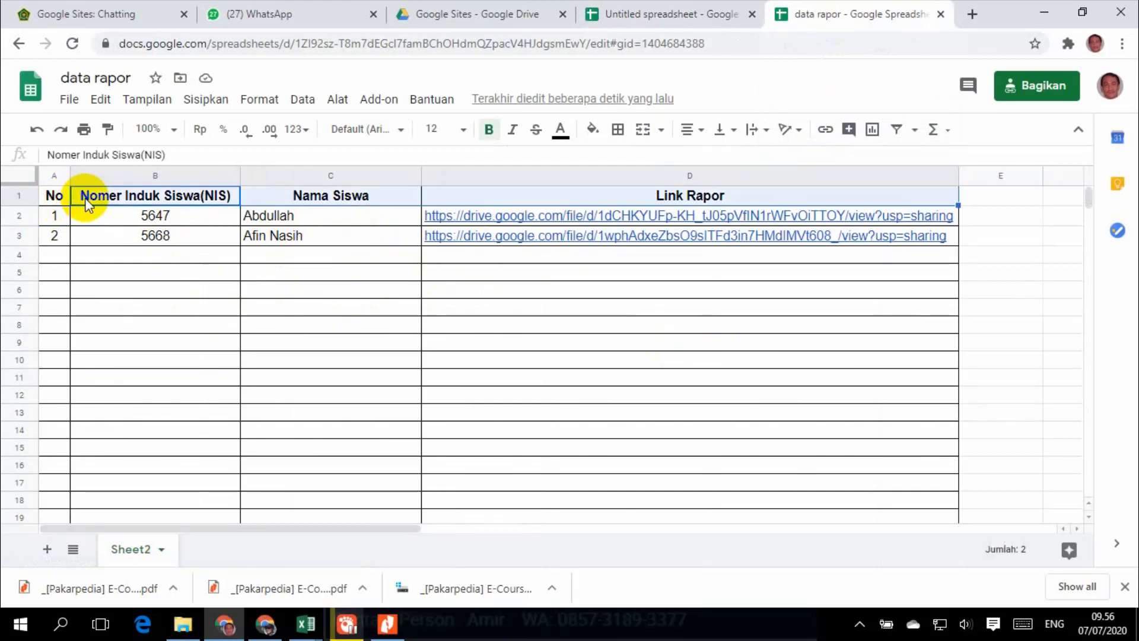
pyautogui.hotkey('shift', 'Down')
pyautogui.hotkey('shift', 'Down')
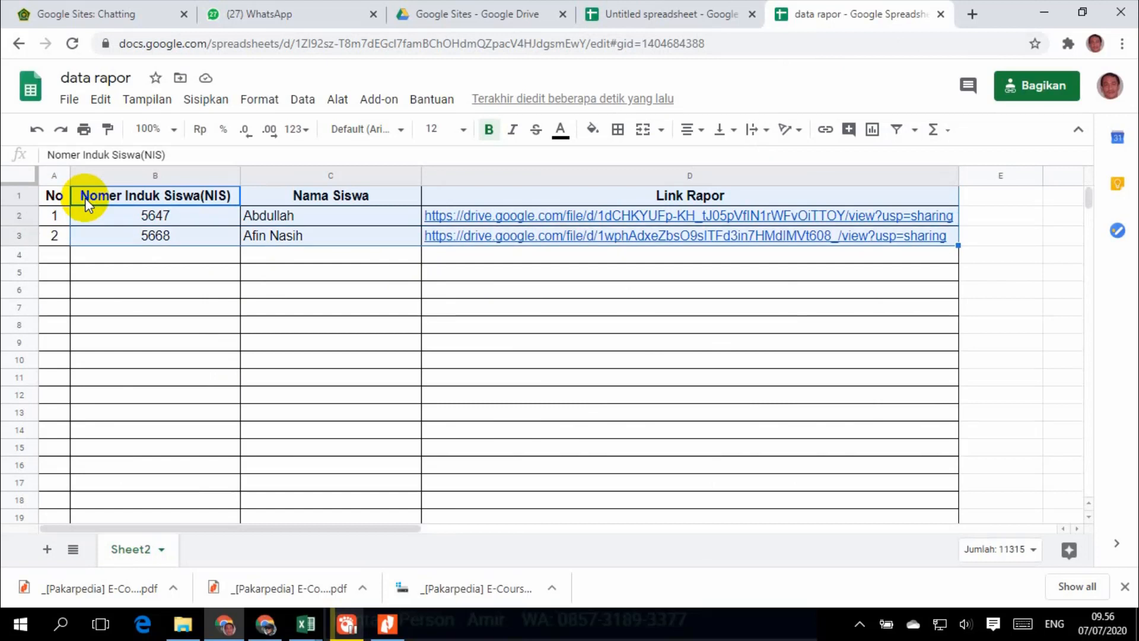
pyautogui.hotkey('shift', 'Down')
pyautogui.hotkey('shift', 'Down')
pyautogui.hotkey('shift', 'Down')
pyautogui.hotkey('shift', 'Down')
pyautogui.hotkey('shift', 'Down')
pyautogui.hotkey('shift', 'Down')
pyautogui.hotkey('shift', 'Down')
pyautogui.hotkey('shift', 'Down')
pyautogui.hotkey('shift', 'Down')
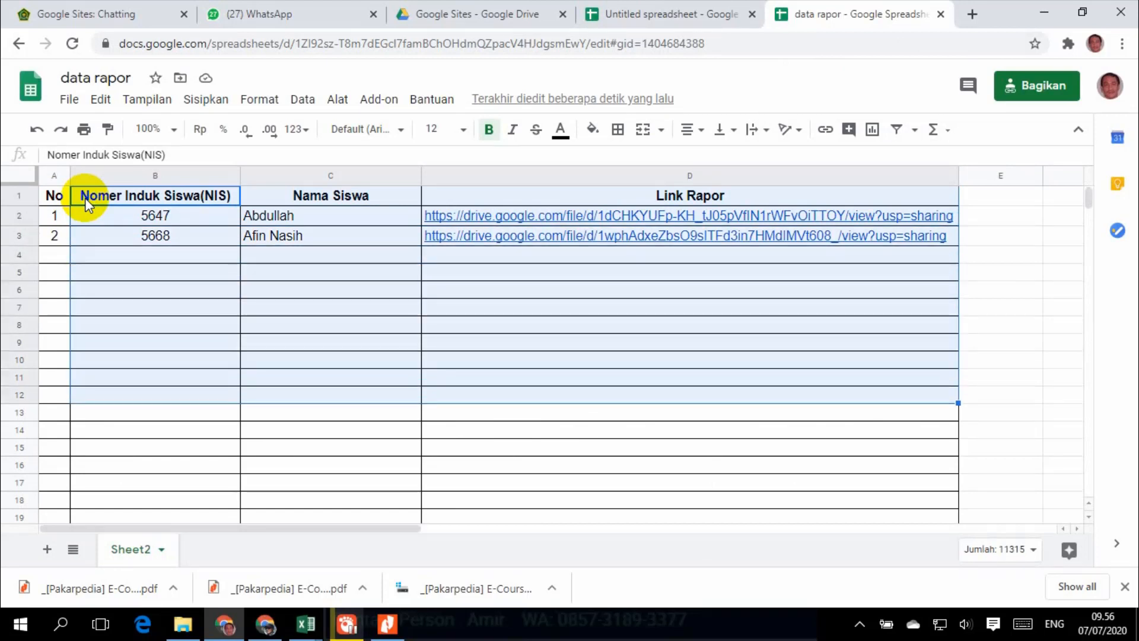
pyautogui.hotkey('shift', 'Up')
pyautogui.hotkey('shift', 'Up')
pyautogui.hotkey('shift', 'Up')
pyautogui.hotkey('shift', 'Down')
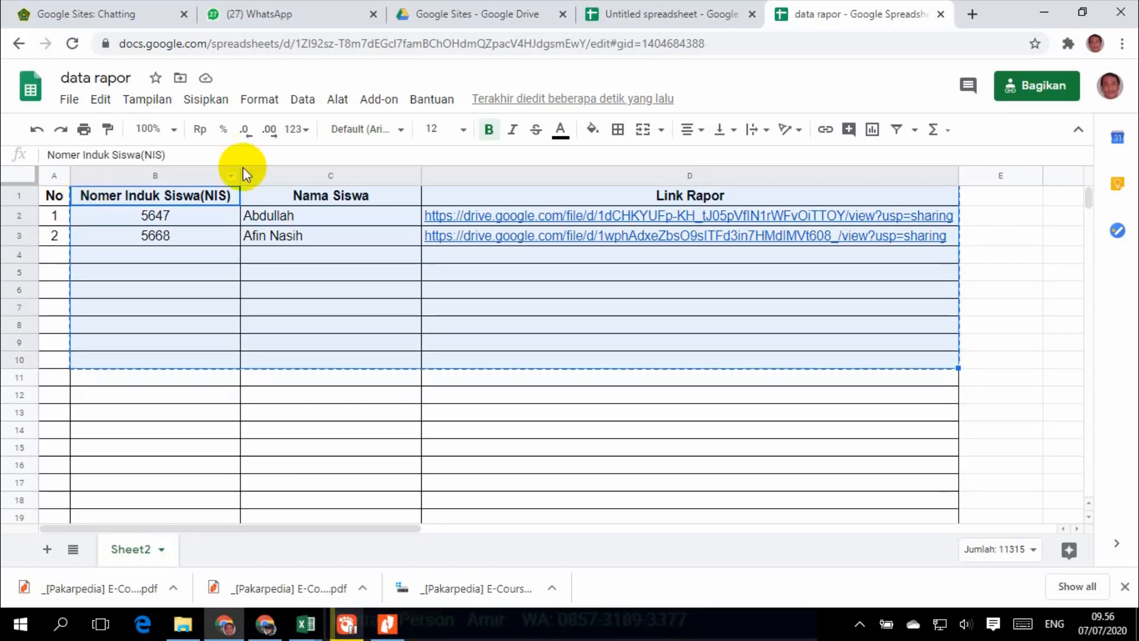
# Paste the copied student table into the new untitled spreadsheet starting at cell I1.
pyautogui.click(610, 18)
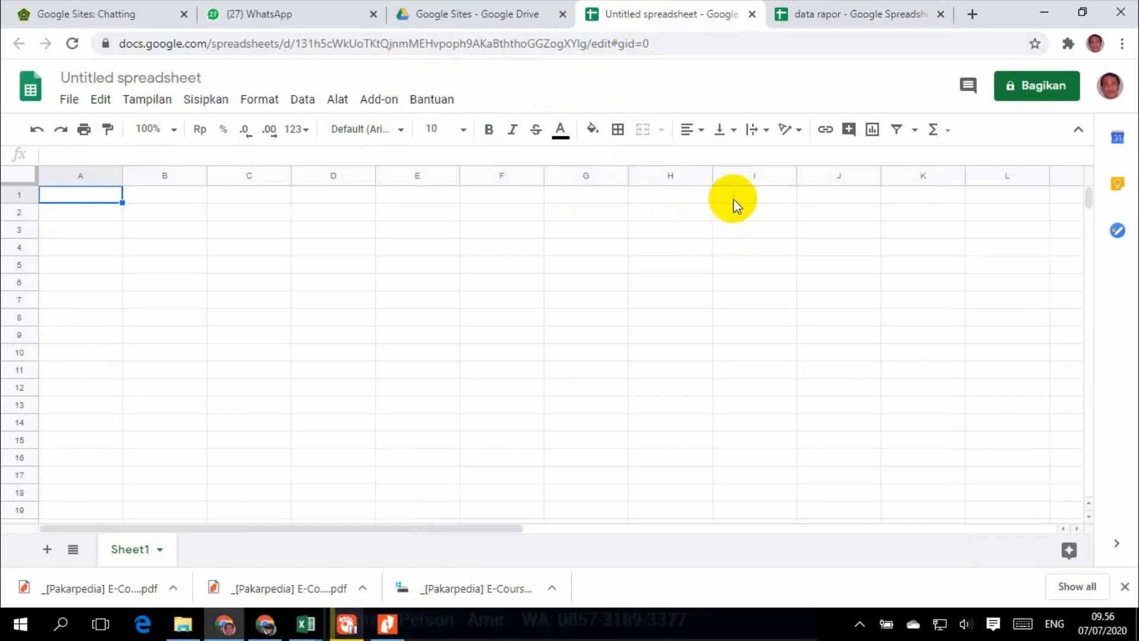
pyautogui.click(759, 201)
pyautogui.hotkey('ctrl', 'v')
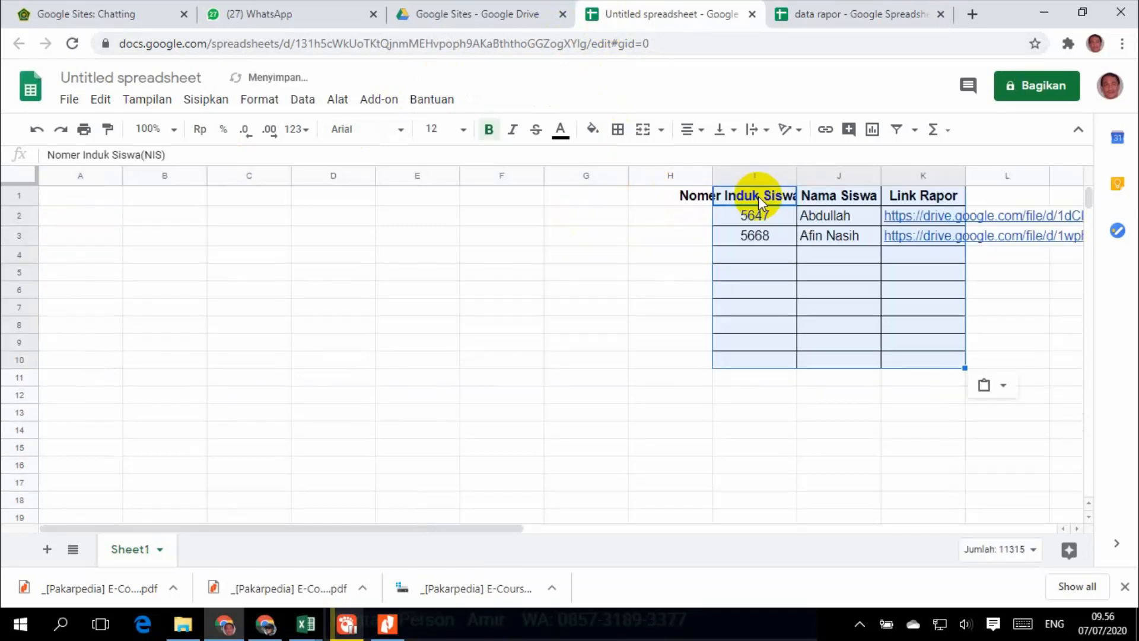
# Widen column I to make room for the Nomer Induk Siswa(NIS) heading and look over the pasted table.
pyautogui.click(741, 272)
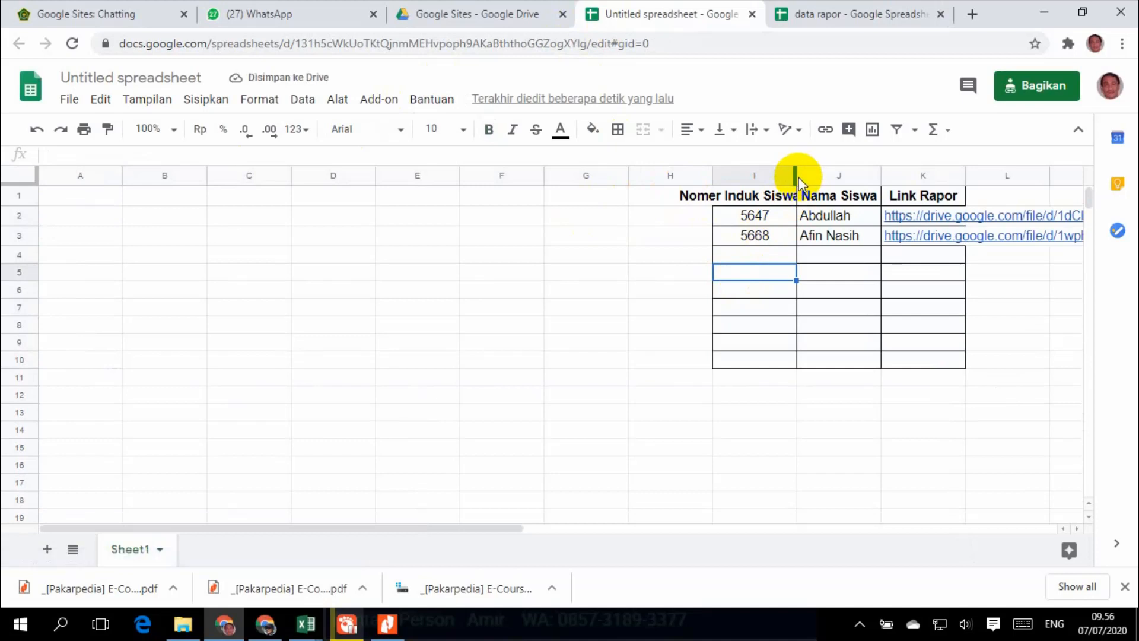
pyautogui.moveTo(796, 173); pyautogui.dragTo(854, 174)
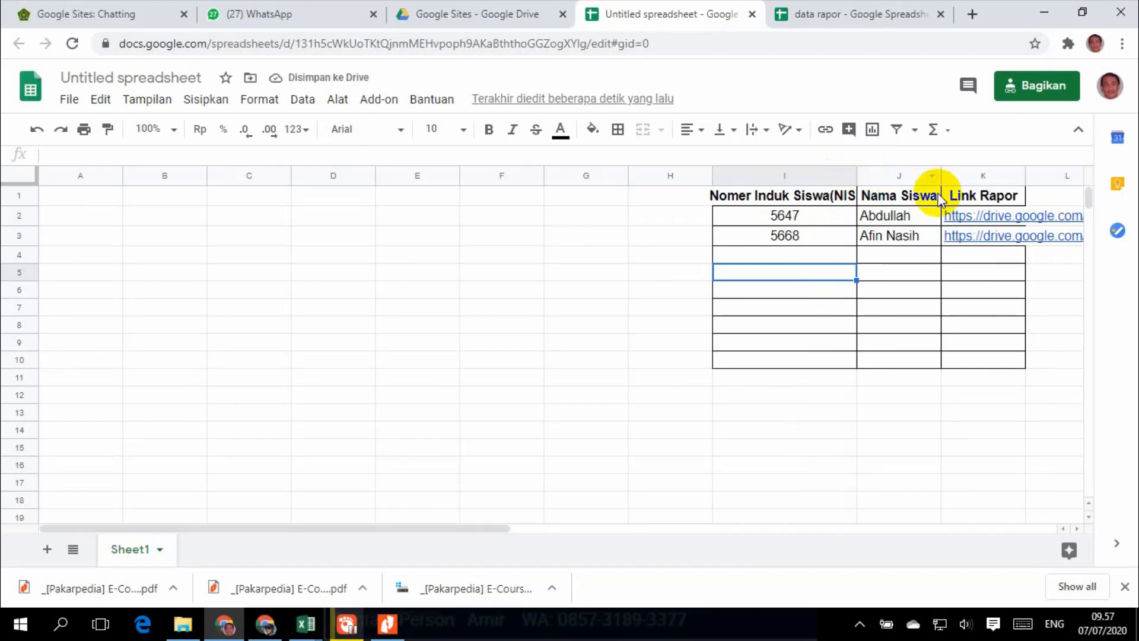
pyautogui.moveTo(489, 528); pyautogui.dragTo(588, 528)
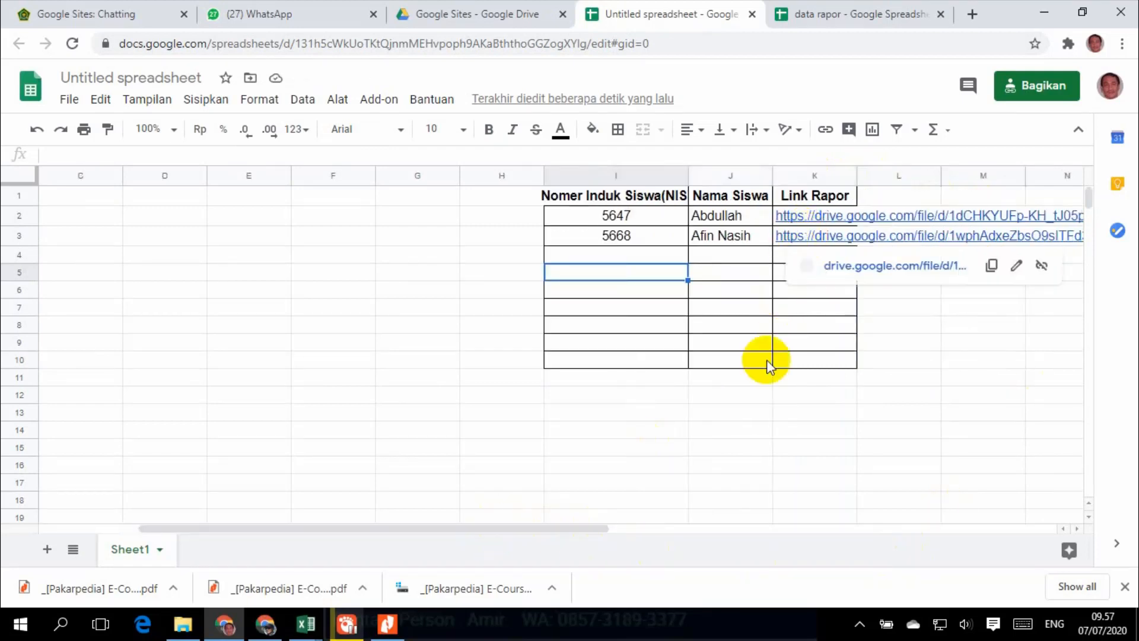
pyautogui.moveTo(401, 528); pyautogui.dragTo(159, 537)
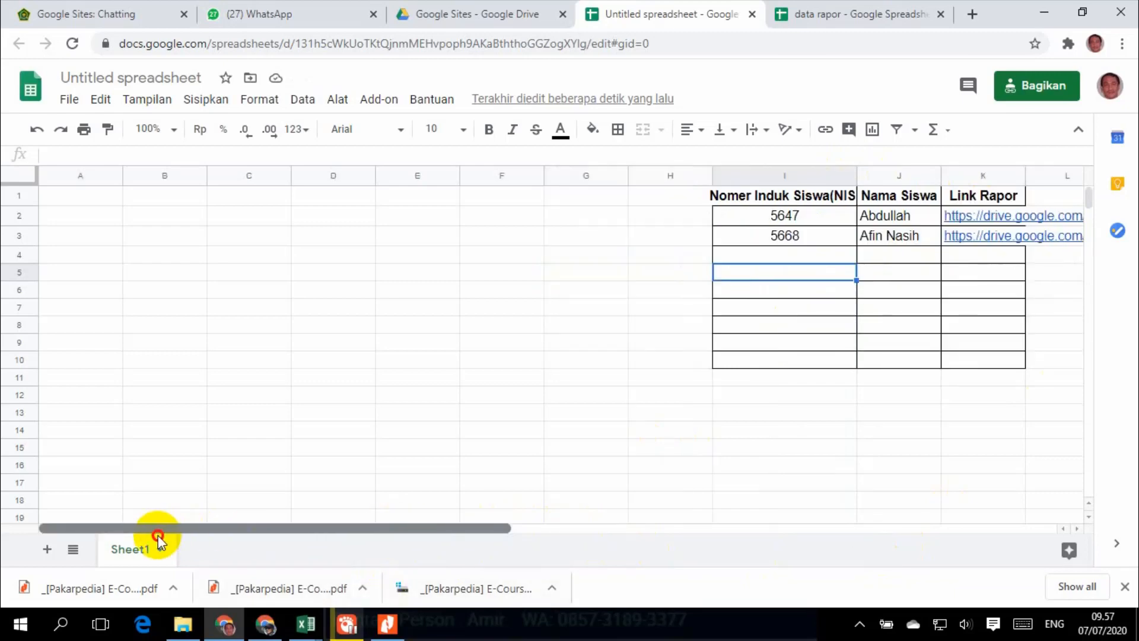
# Enter "Masukkan Nomer Induk Siswa(NIS)" in cell B1 and widen column B to fit the text.
pyautogui.click(183, 201)
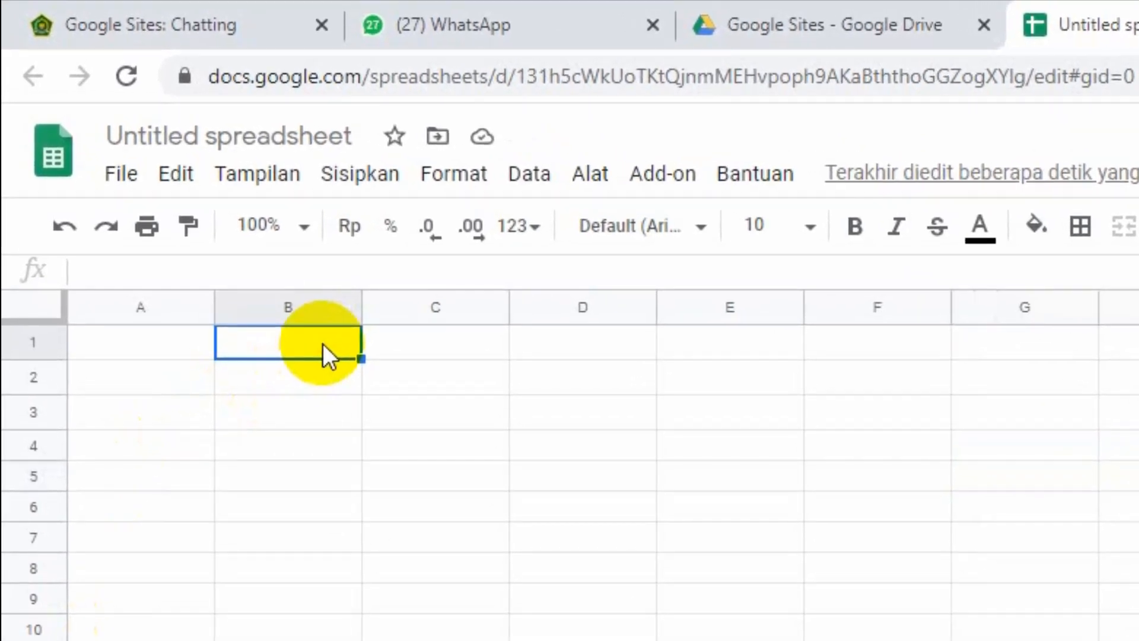
pyautogui.write('Masu')
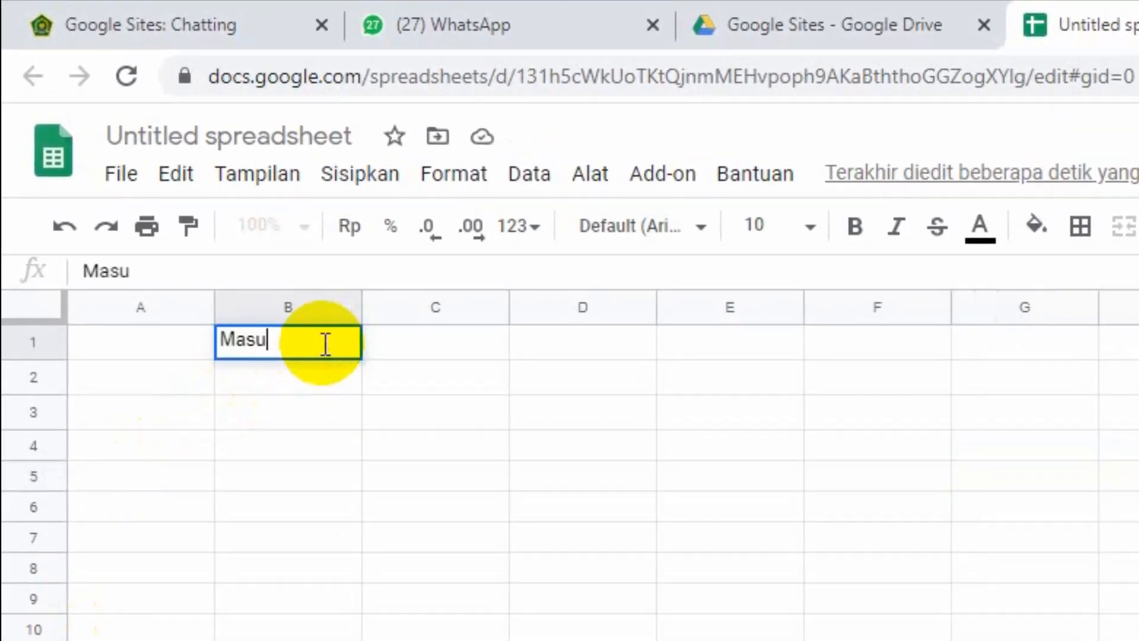
pyautogui.write('kkan No')
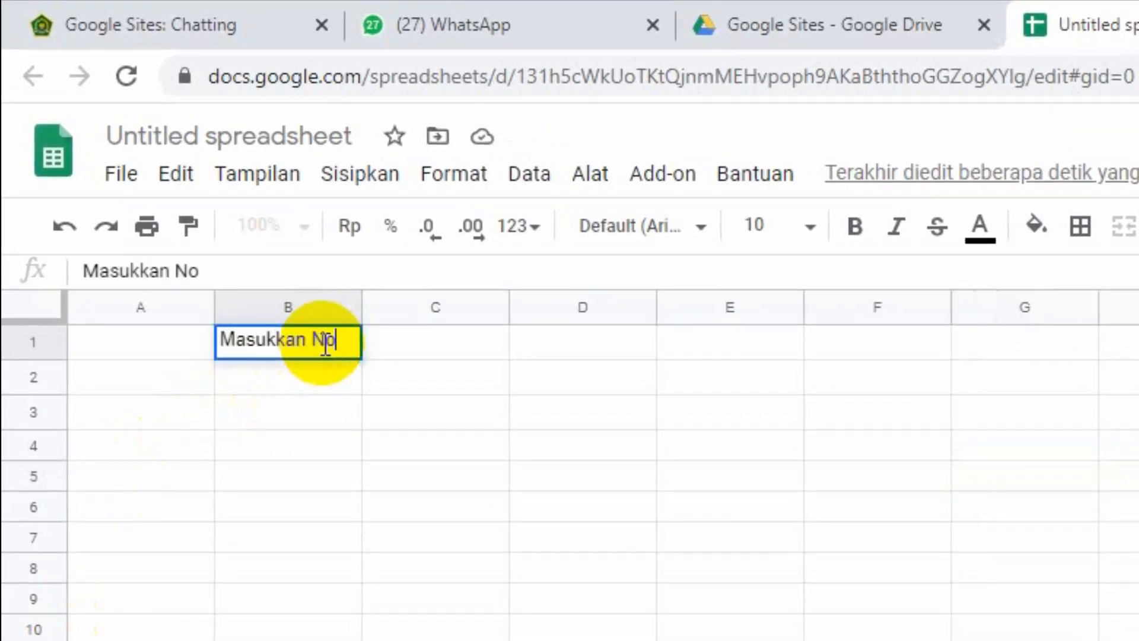
pyautogui.write('mer Induk')
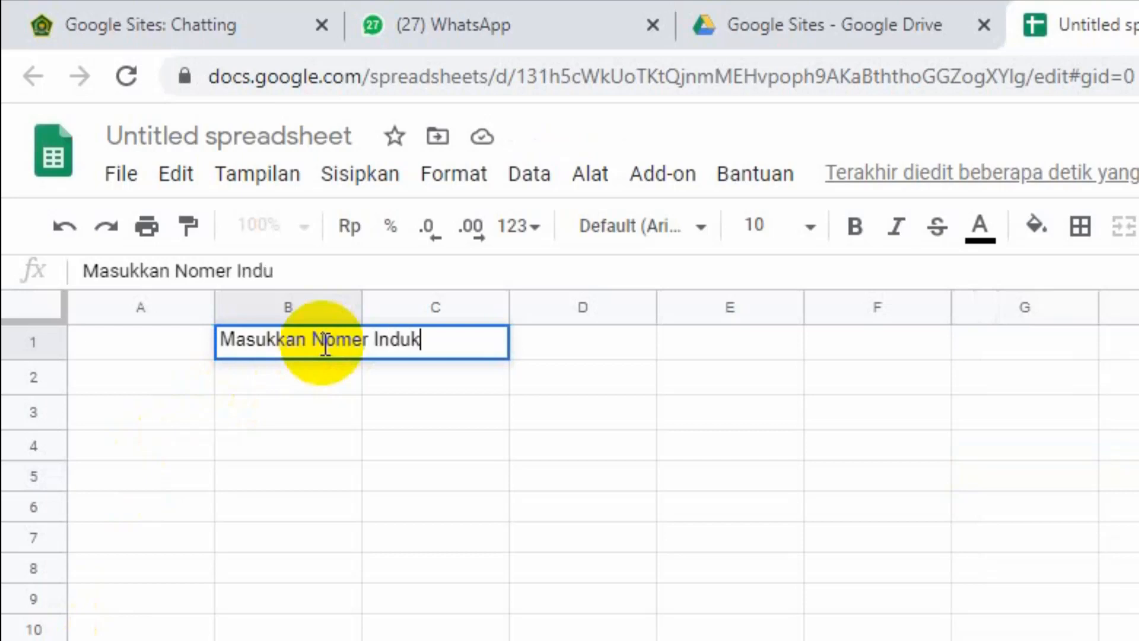
pyautogui.write(' Sis')
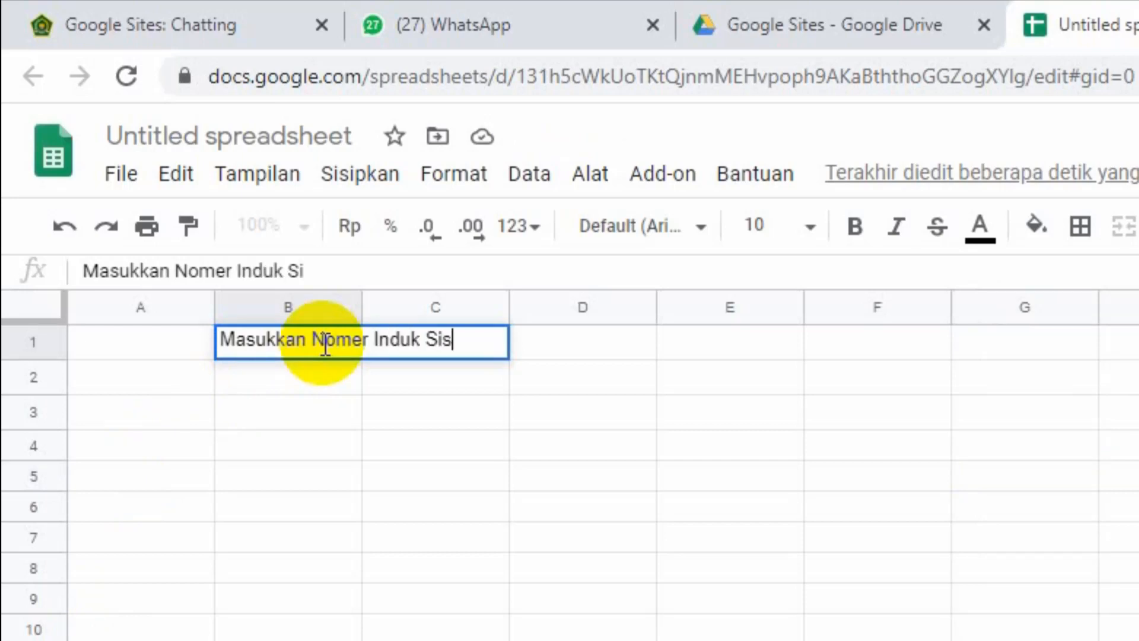
pyautogui.write('wa(')
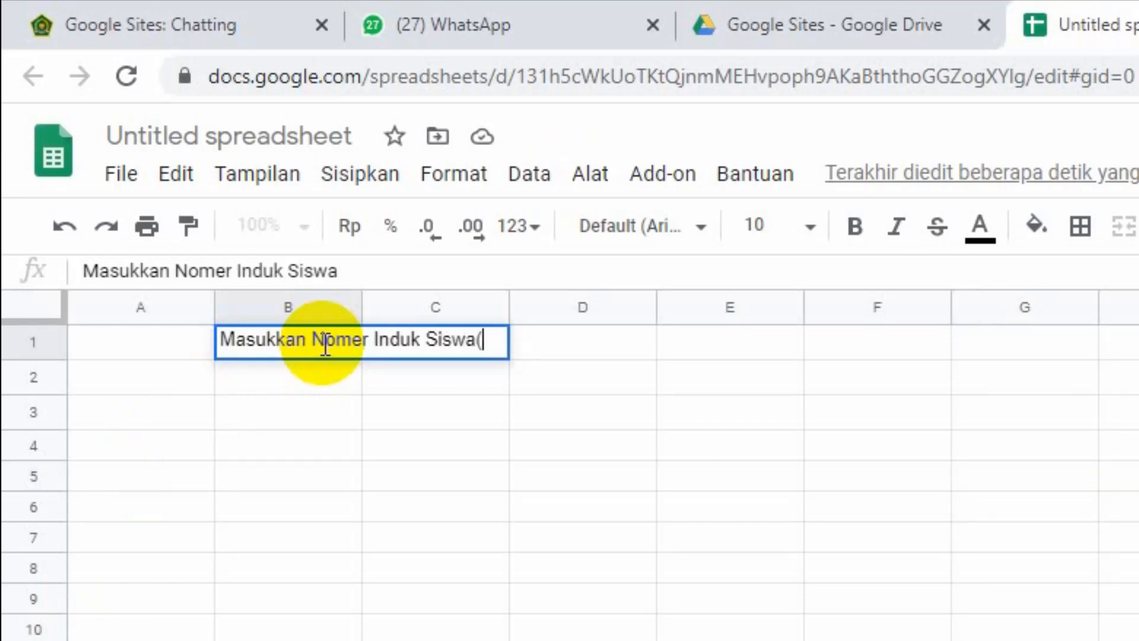
pyautogui.write('NIS')
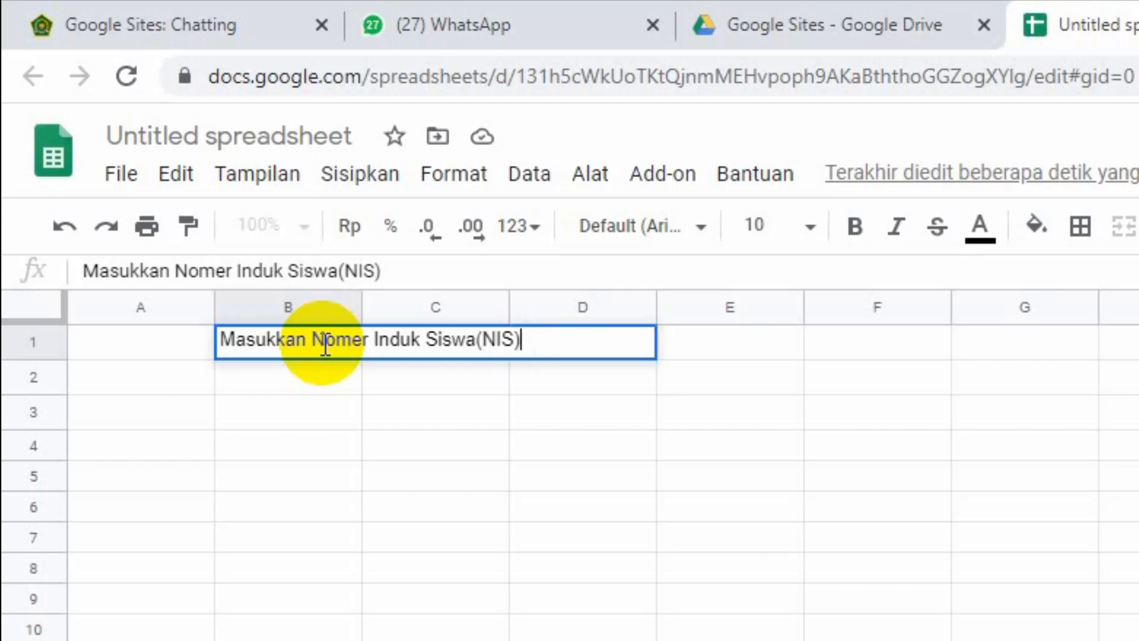
pyautogui.press('Tab')
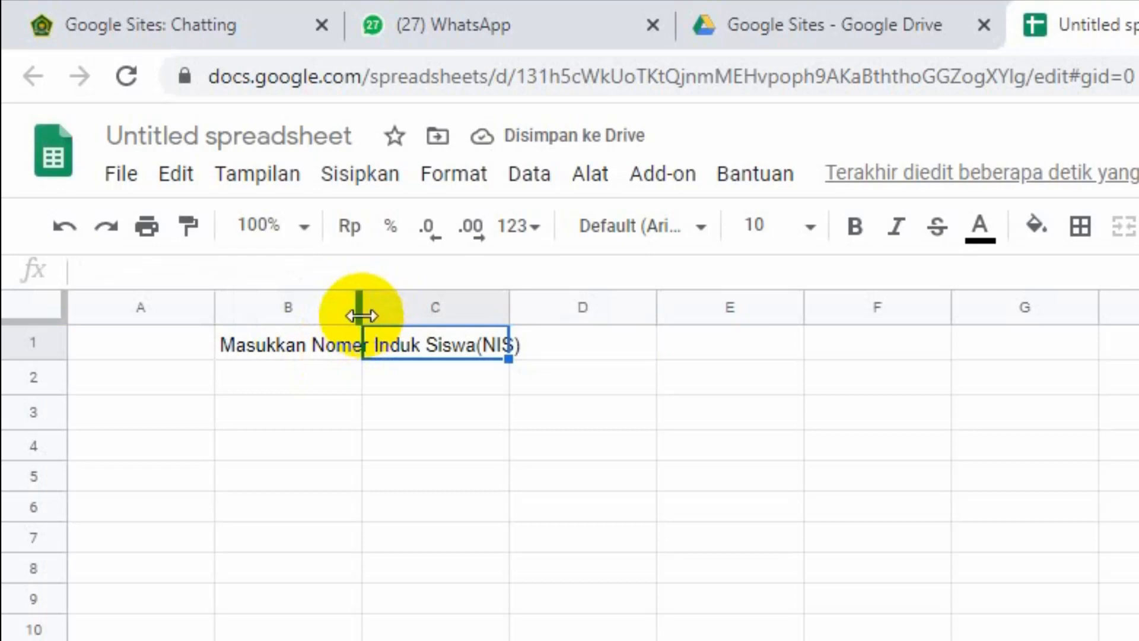
pyautogui.moveTo(361, 316); pyautogui.dragTo(528, 314)
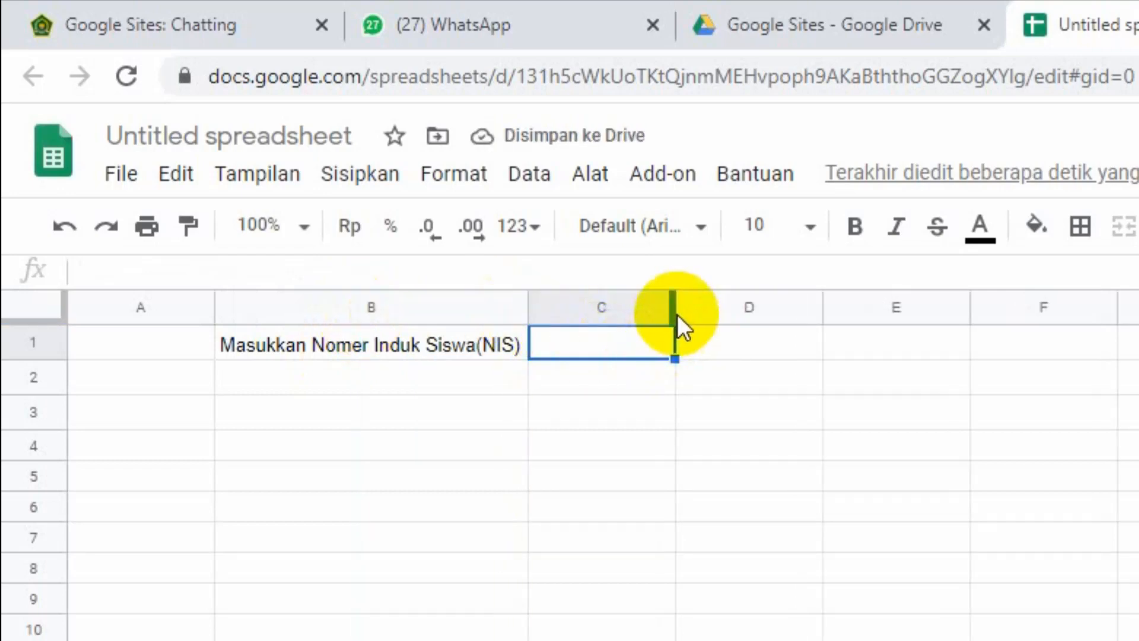
# Enter the heading "Unduhan Link Rapor" in cell D1.
pyautogui.click(745, 346)
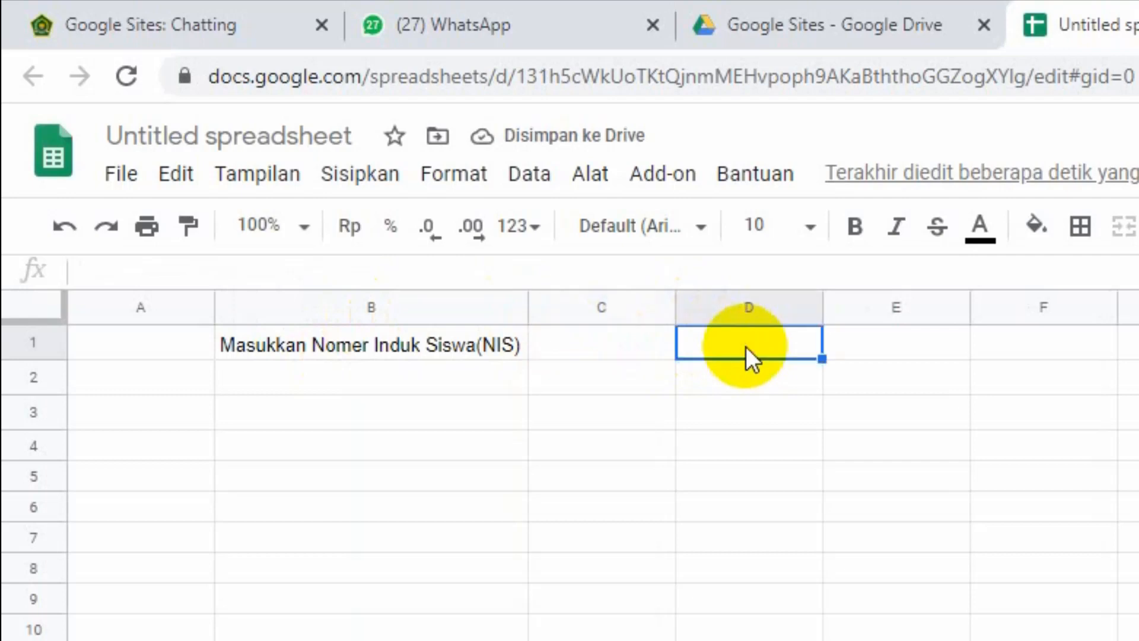
pyautogui.write('Unduh')
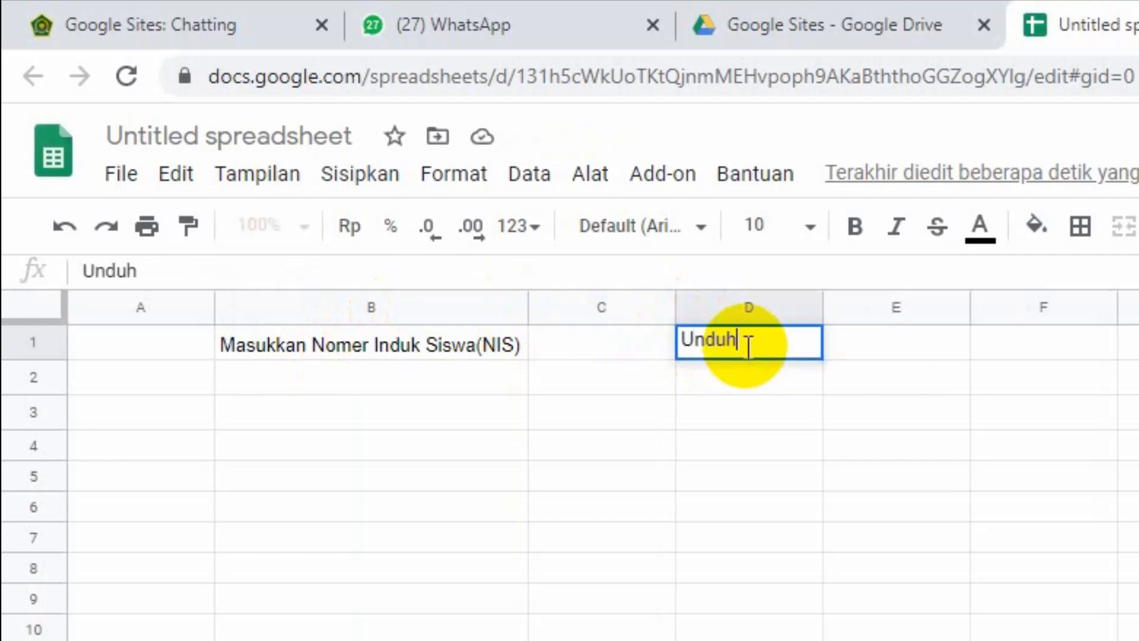
pyautogui.write('an Link ')
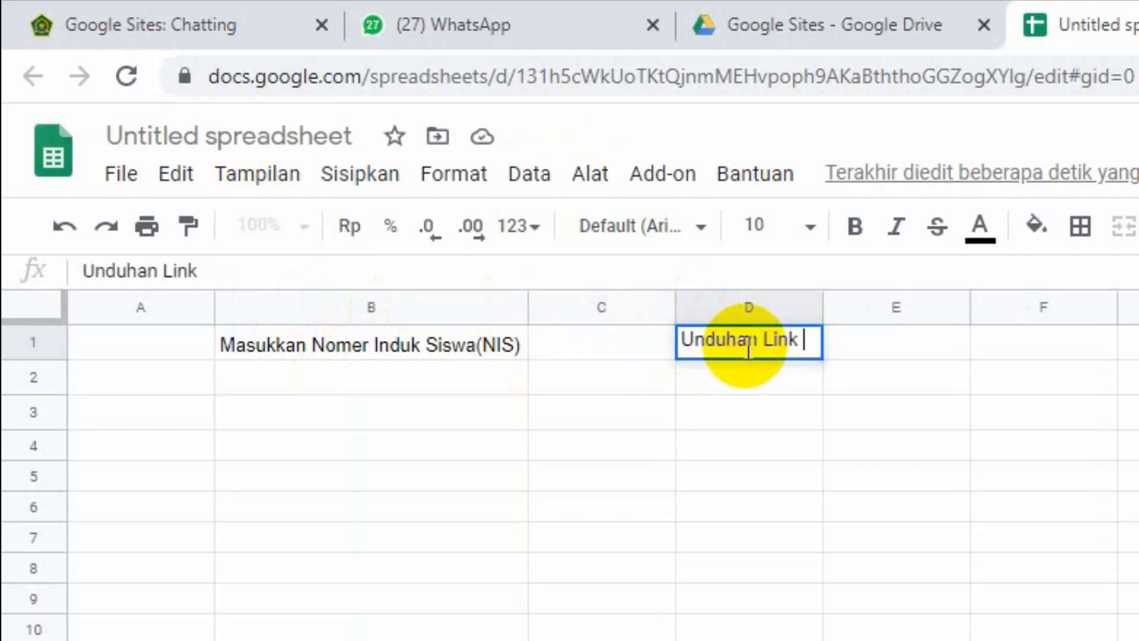
pyautogui.write('Rapor')
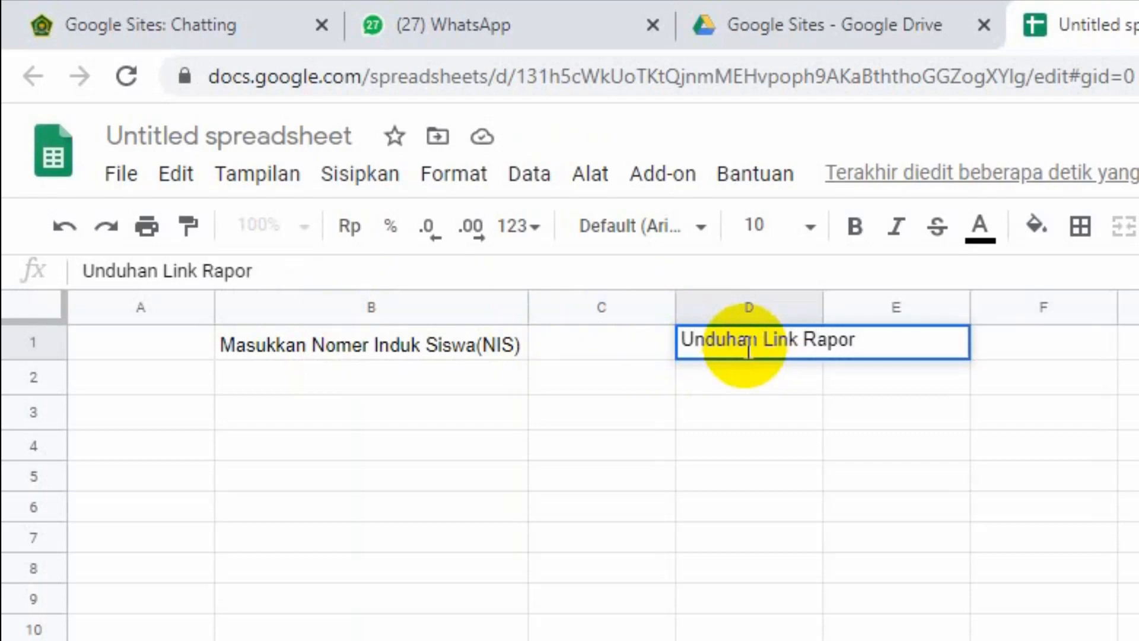
pyautogui.click(762, 415)
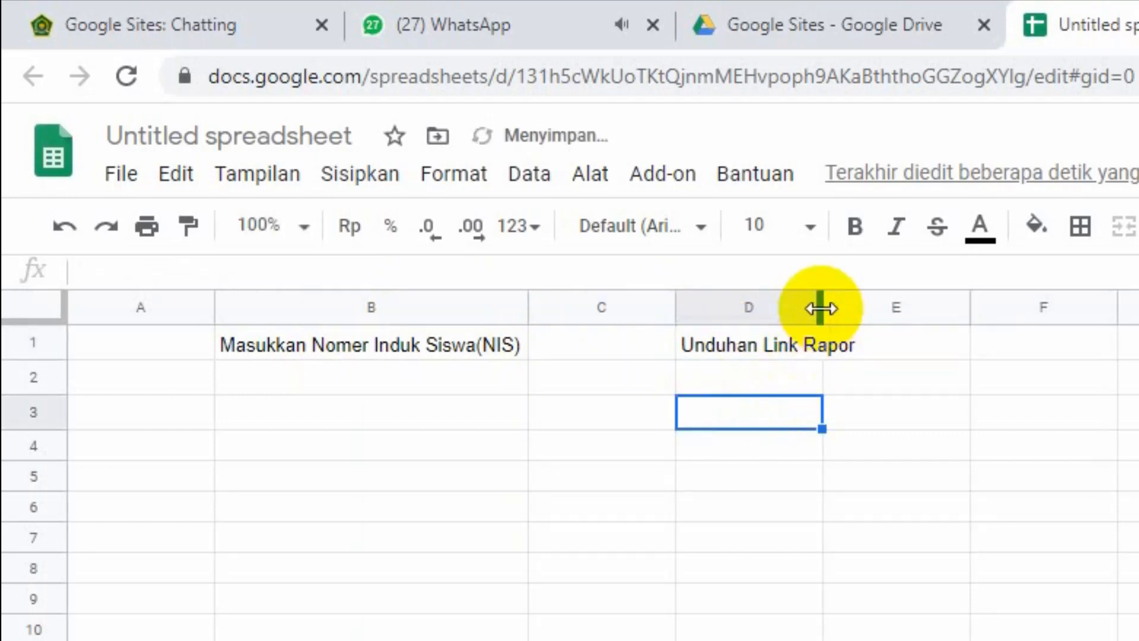
# Widen column D well beyond its heading text and narrow the empty column A.
pyautogui.moveTo(821, 308); pyautogui.dragTo(1050, 308)
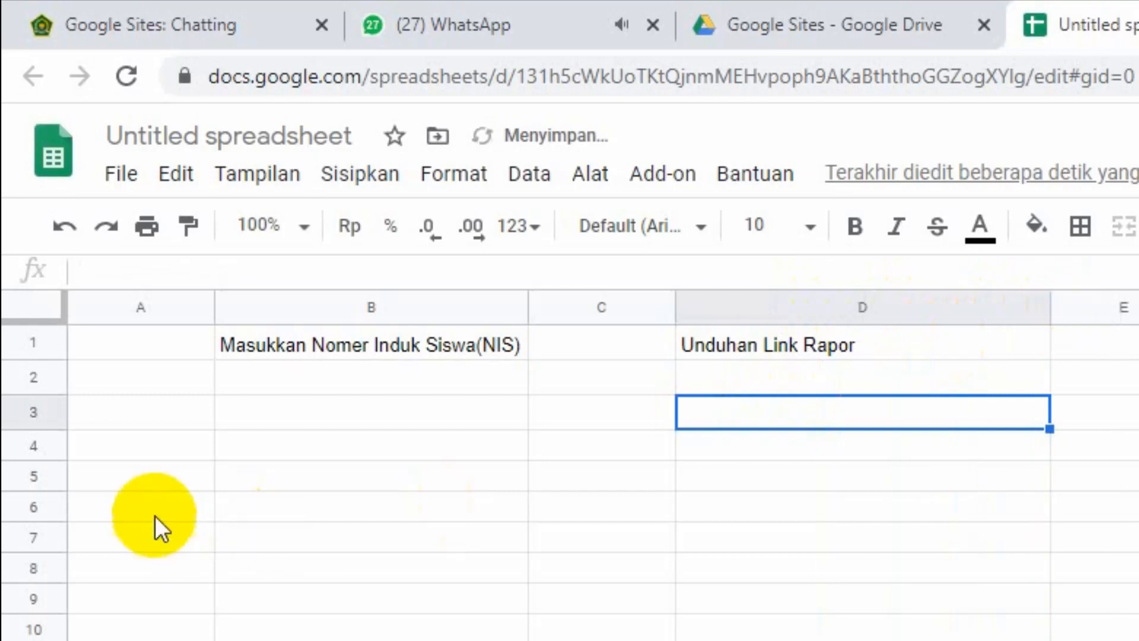
pyautogui.moveTo(214, 308); pyautogui.dragTo(125, 335)
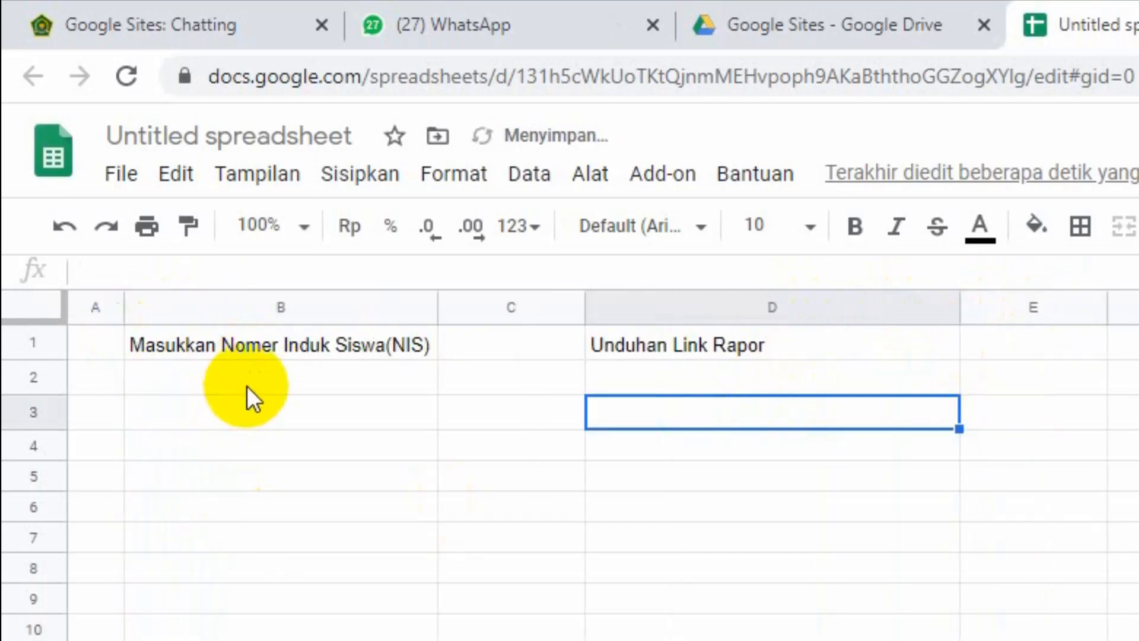
# Add data validation to cell B2 that expects a number between 1 and 2 and shows a warning for invalid data.
pyautogui.click(248, 384)
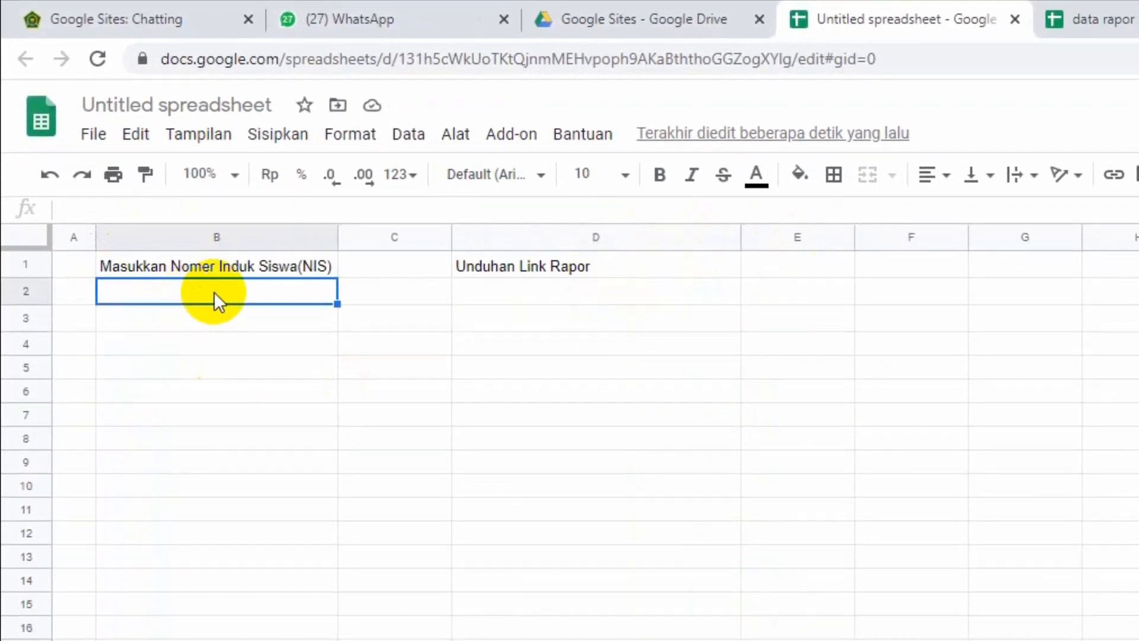
pyautogui.rightClick(214, 291)
pyautogui.scroll(-3, 381, 614)
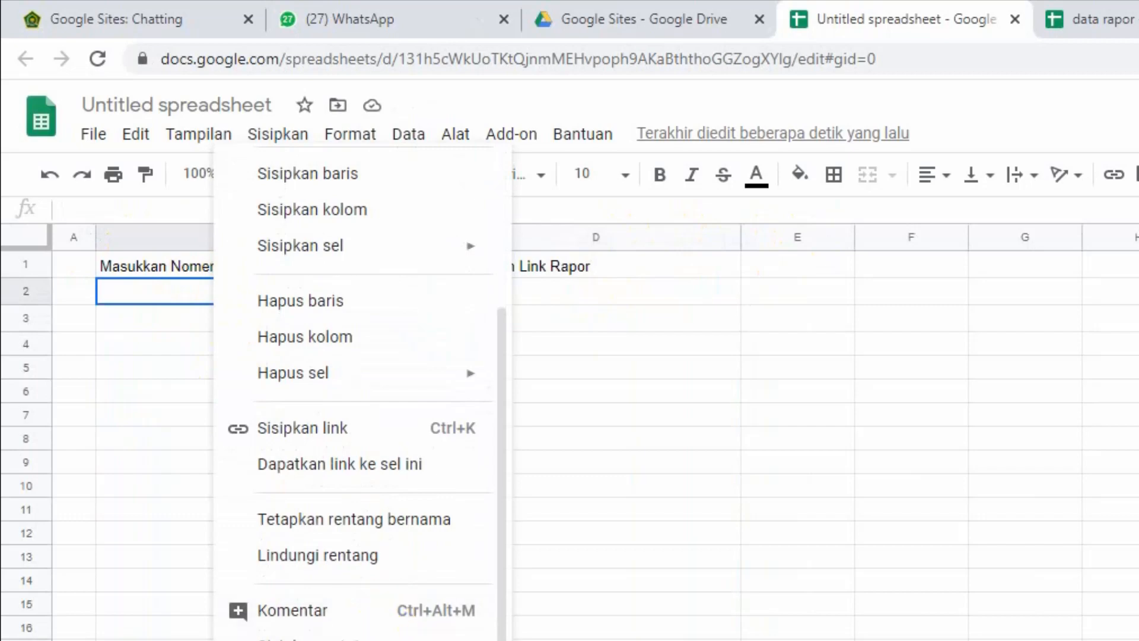
pyautogui.click(252, 599)
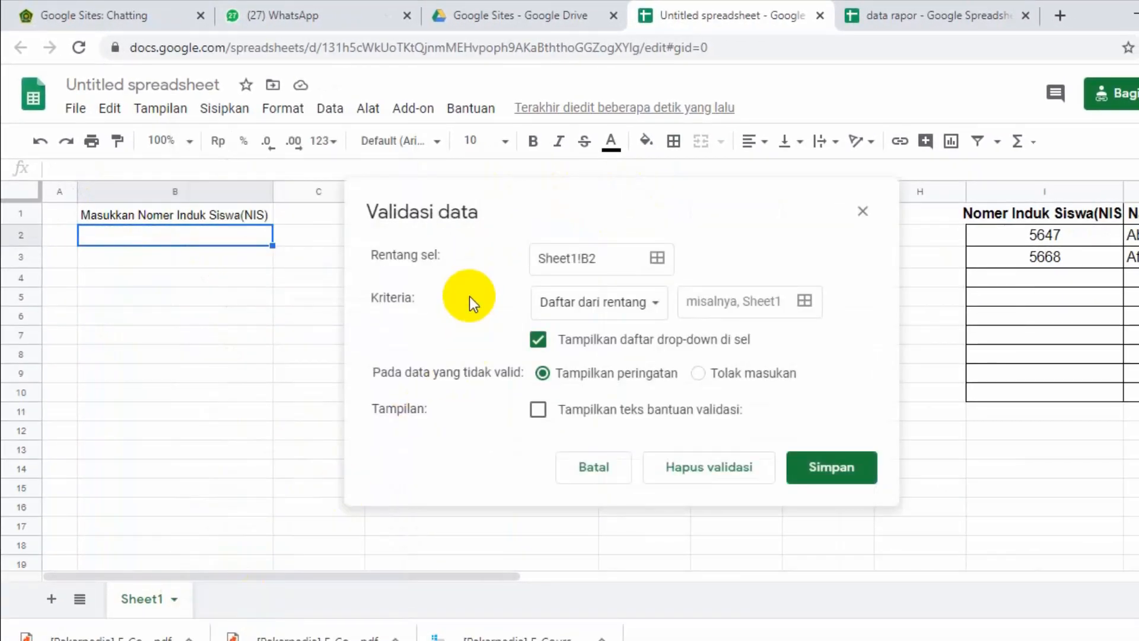
pyautogui.click(655, 304)
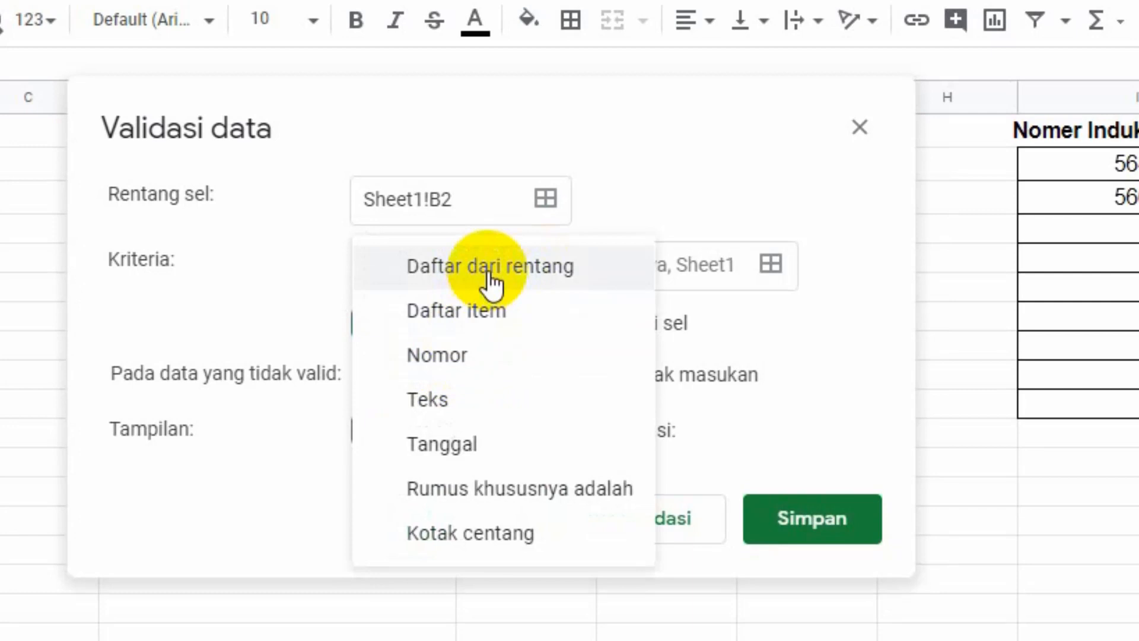
pyautogui.click(456, 357)
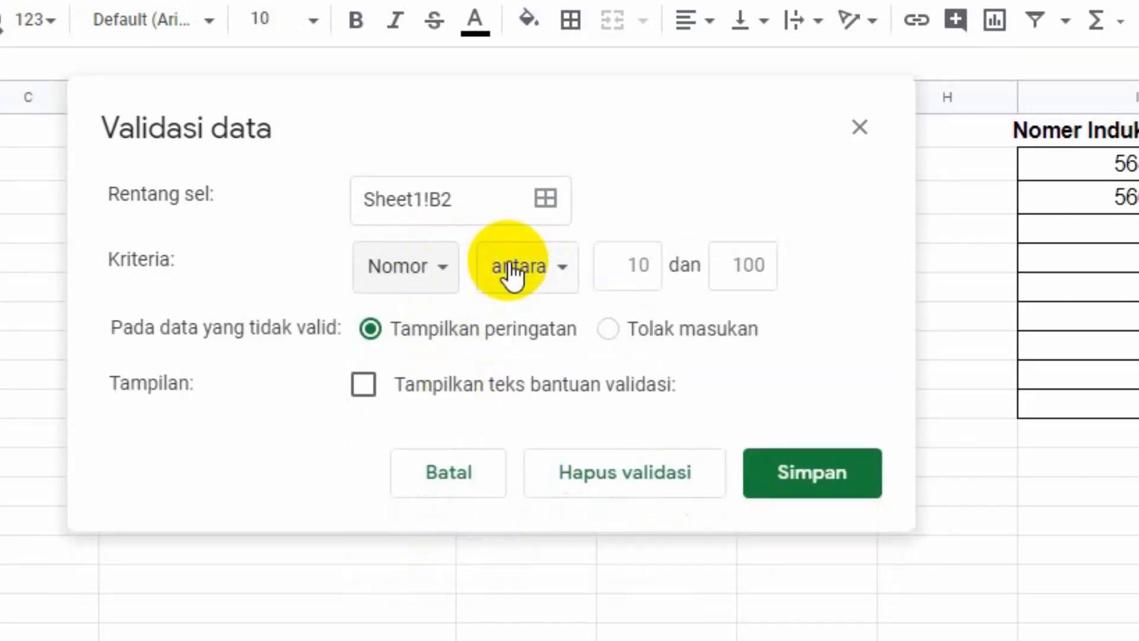
pyautogui.click(627, 271)
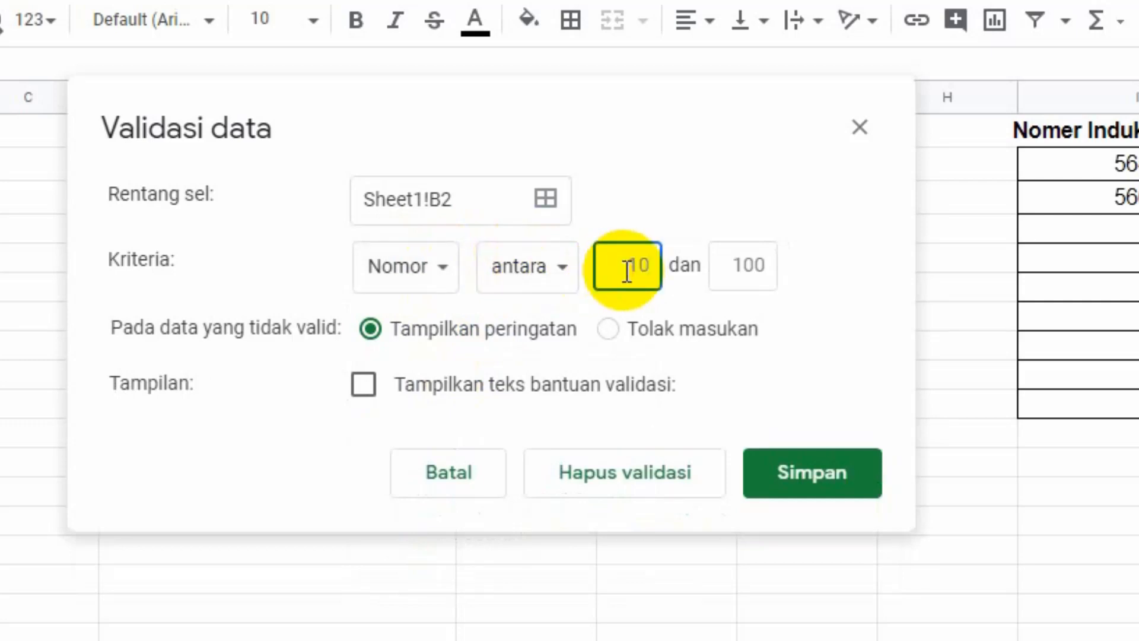
pyautogui.write('1')
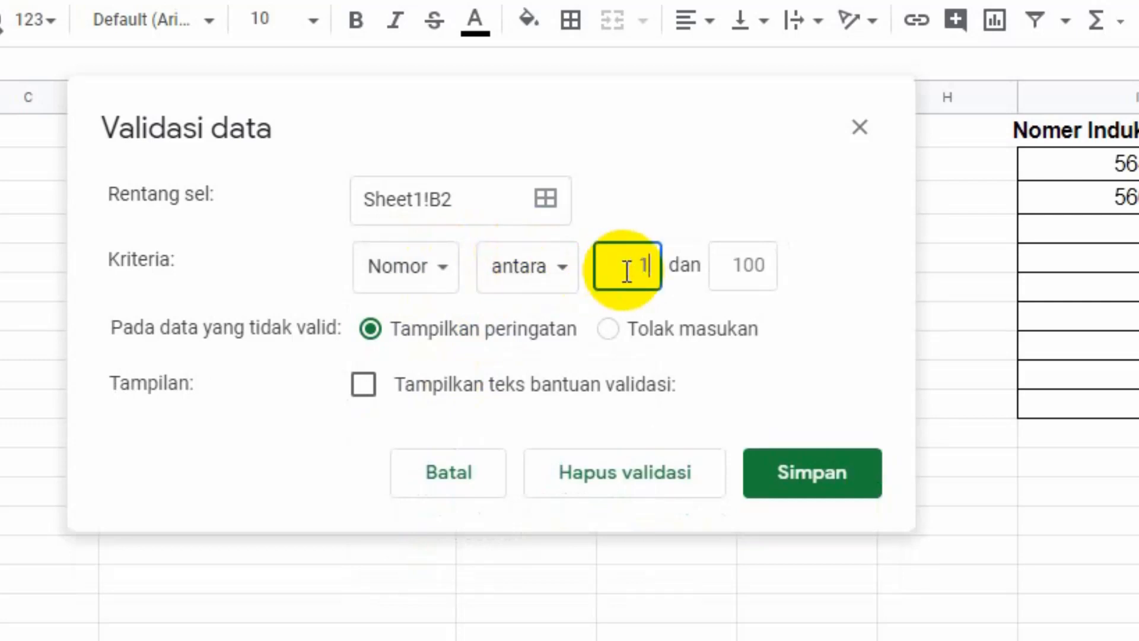
pyautogui.click(767, 266)
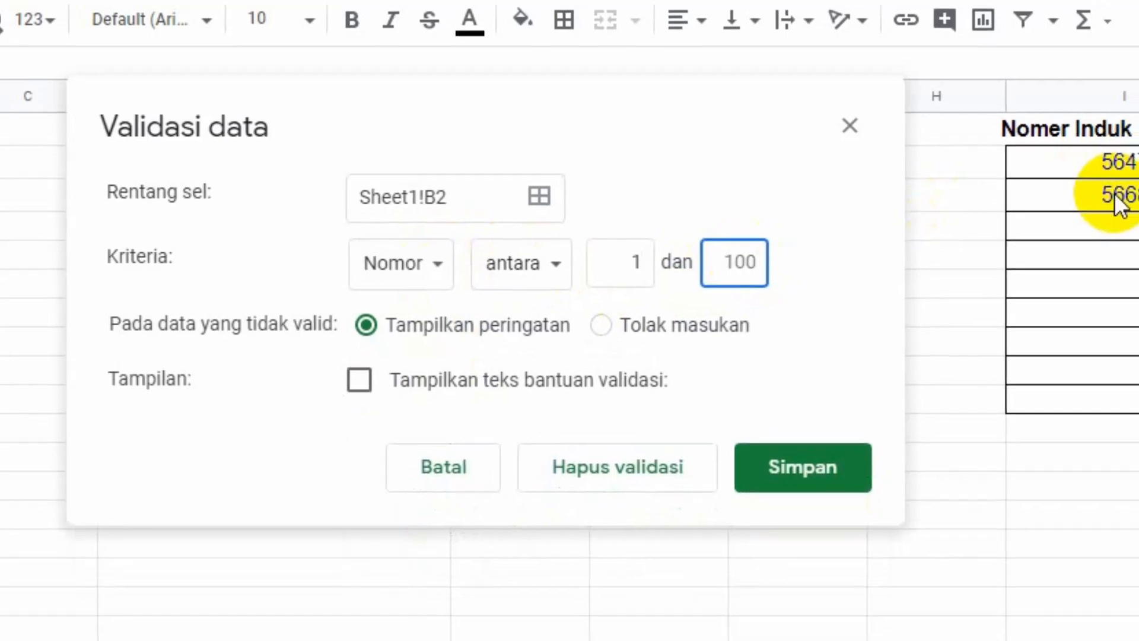
pyautogui.write('2')
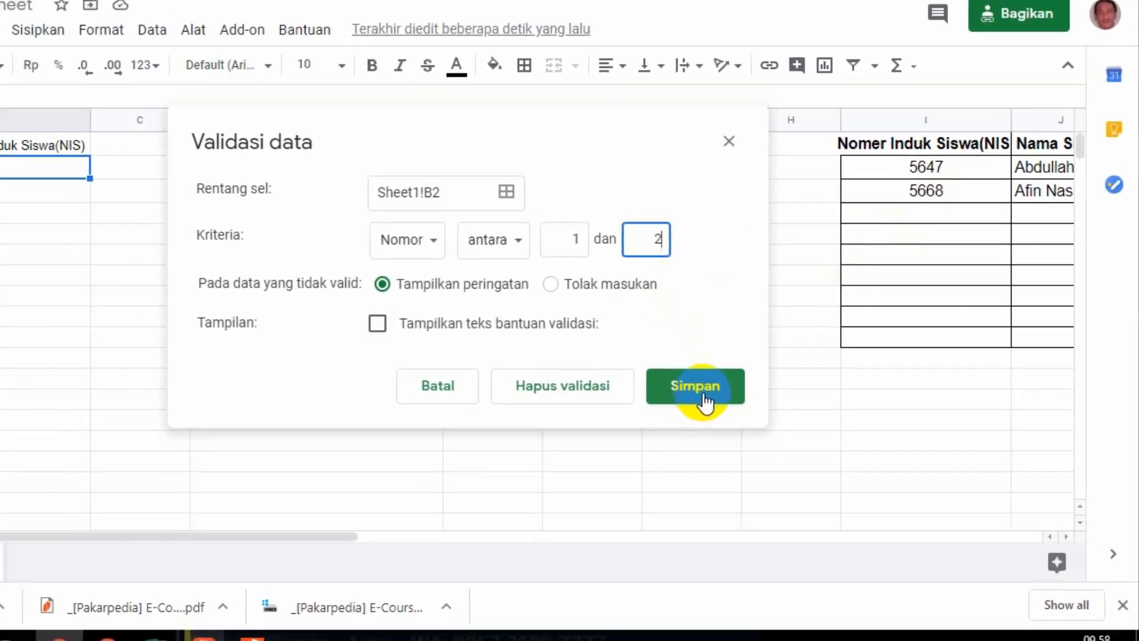
pyautogui.click(705, 403)
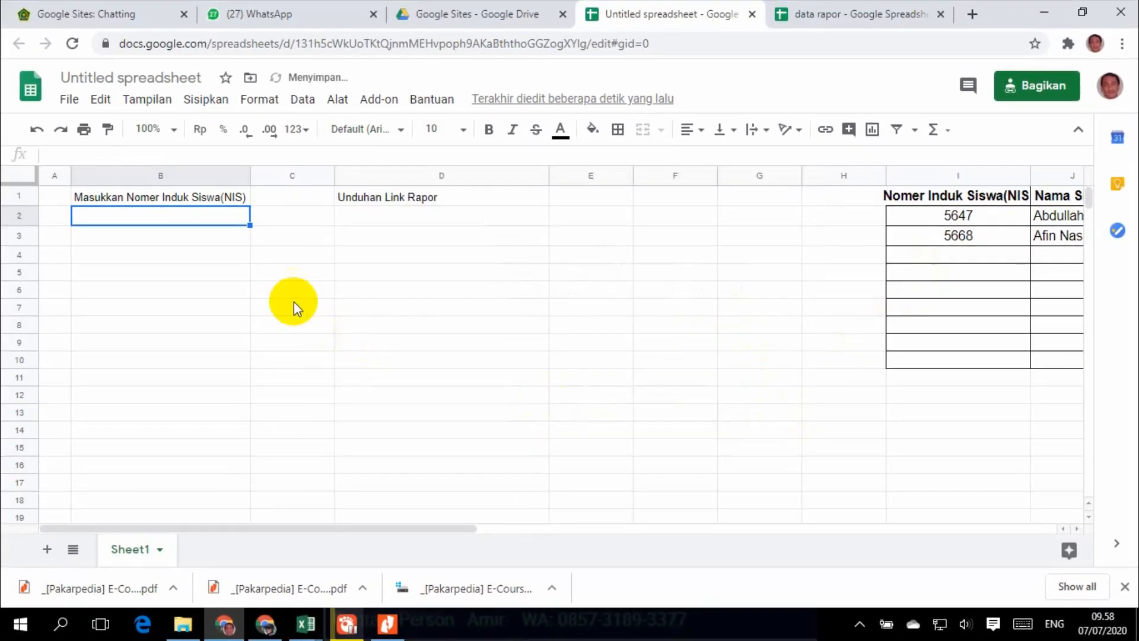
# Start a VLOOKUP formula in cell C2 with B2 as the search key.
pyautogui.click(306, 215)
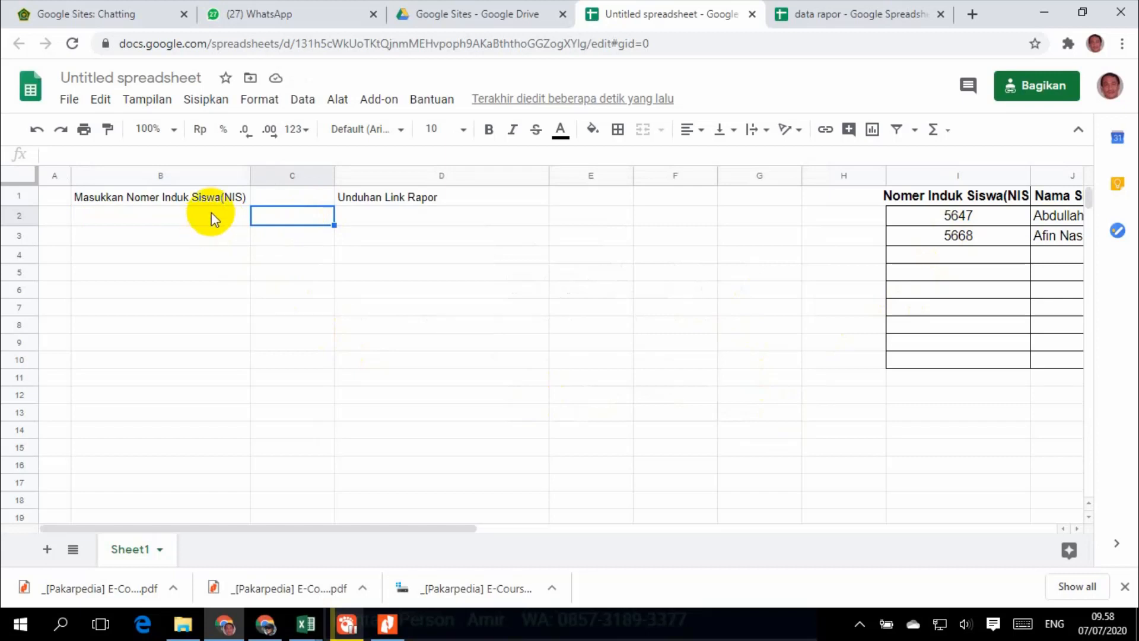
pyautogui.click(297, 221)
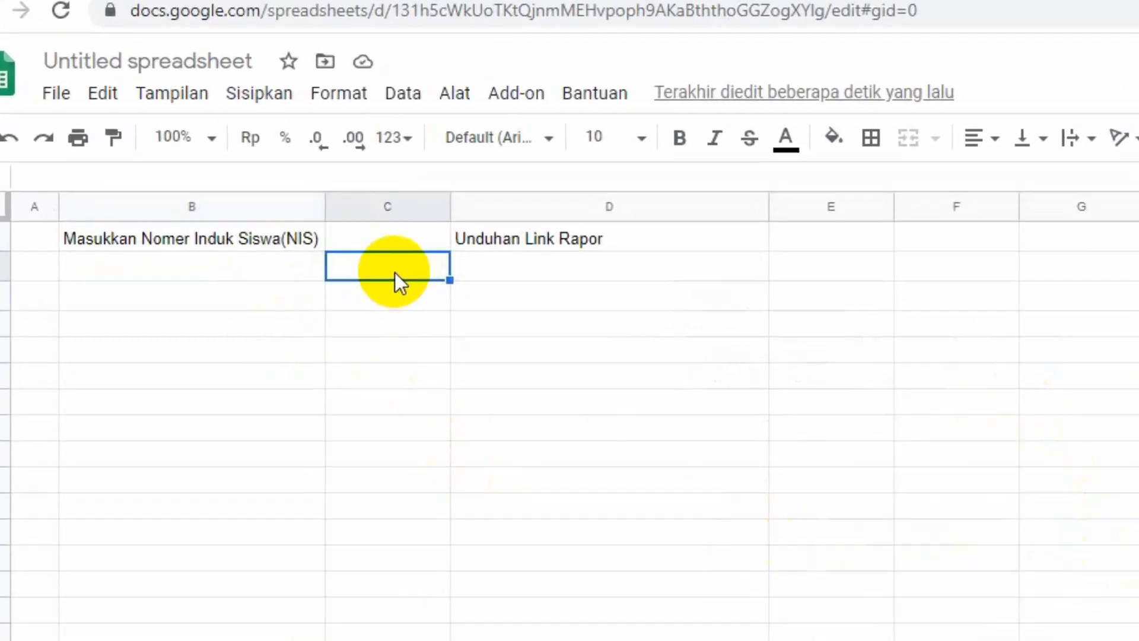
pyautogui.write('=')
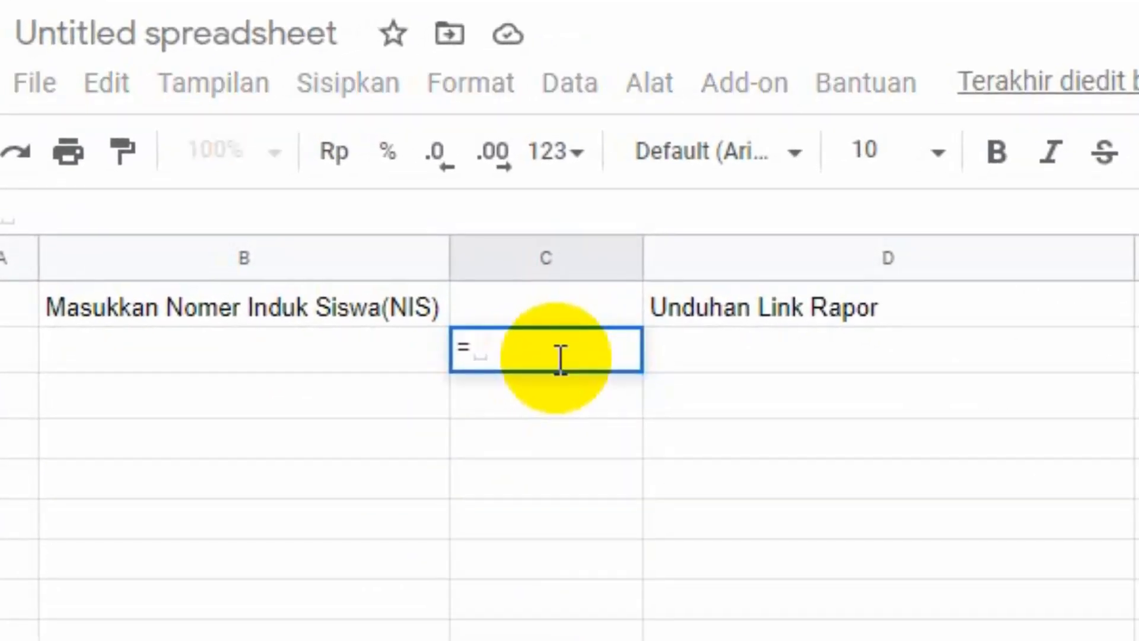
pyautogui.write('vl')
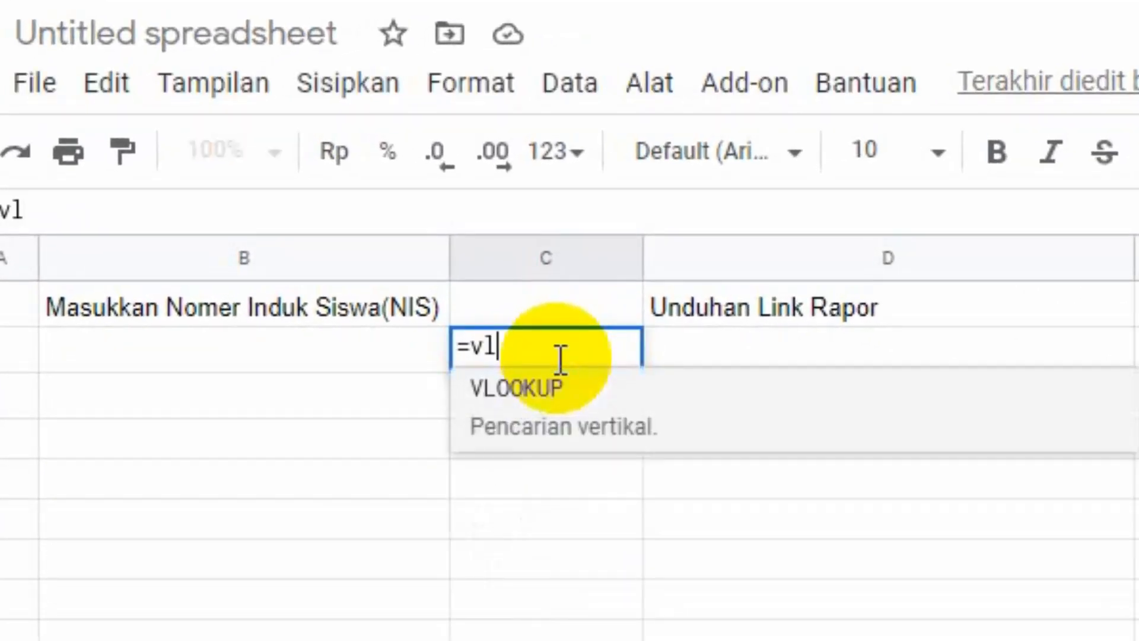
pyautogui.write('ook')
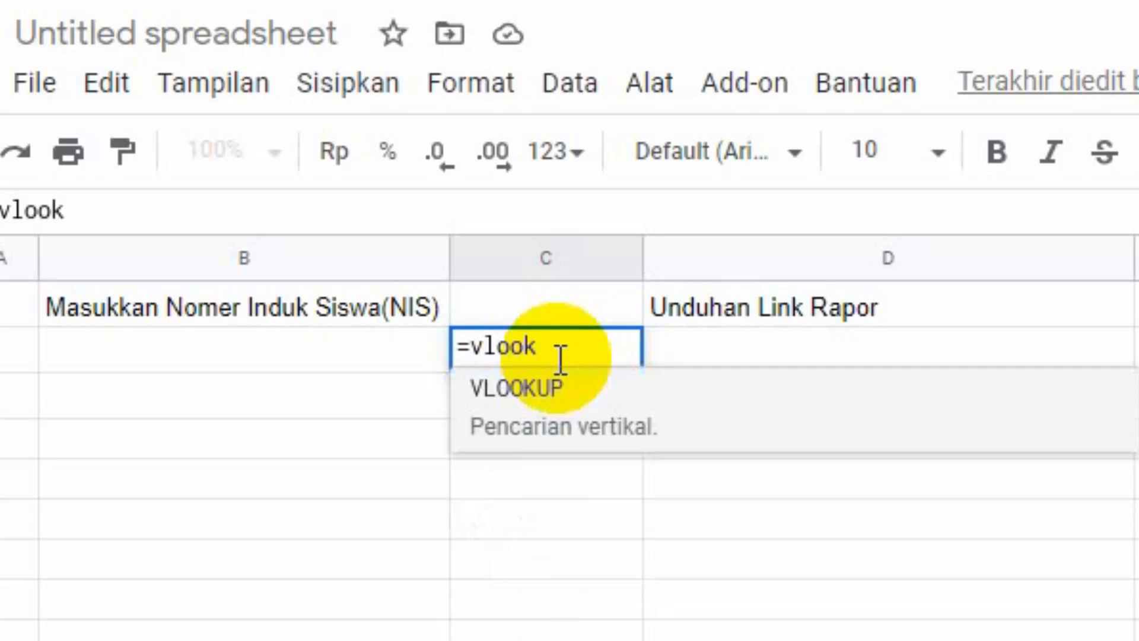
pyautogui.click(541, 388)
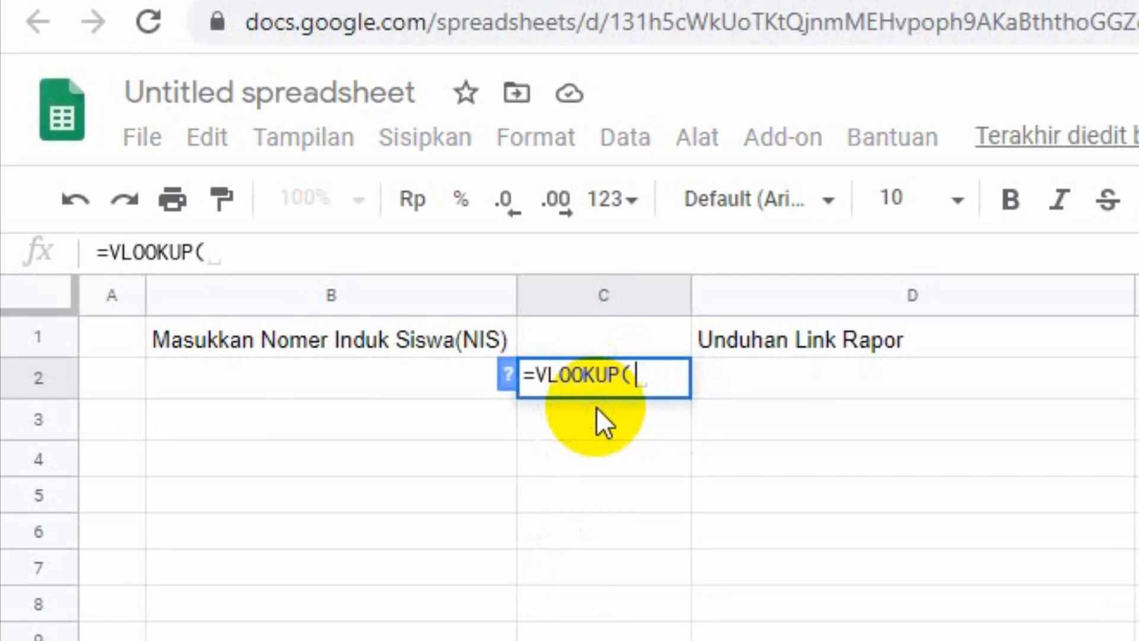
pyautogui.write('B2')
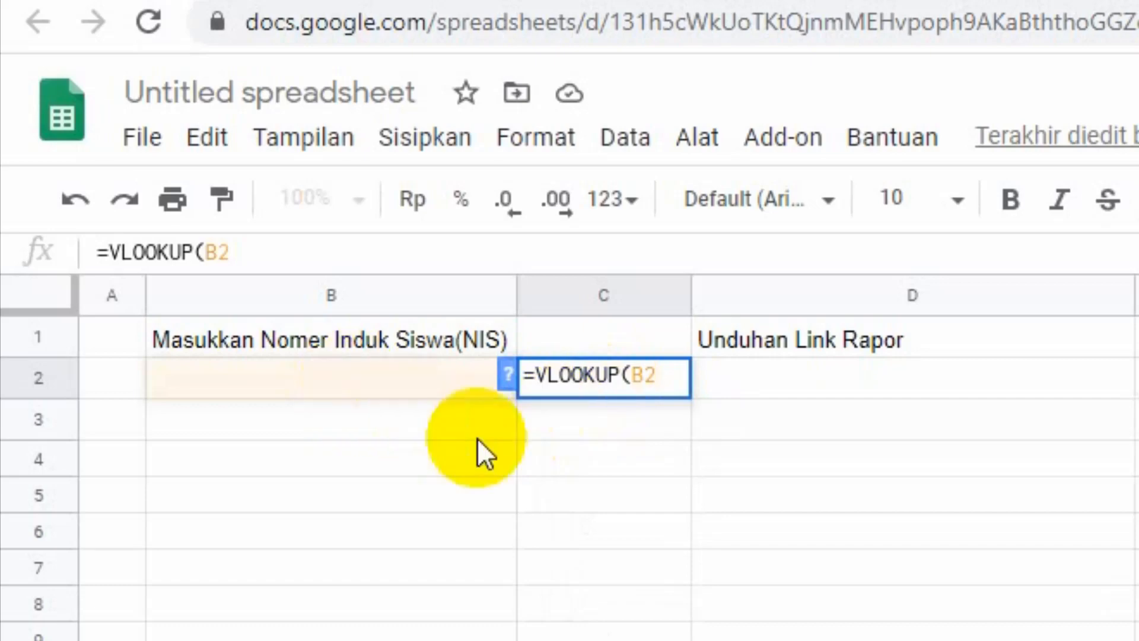
pyautogui.write(';')
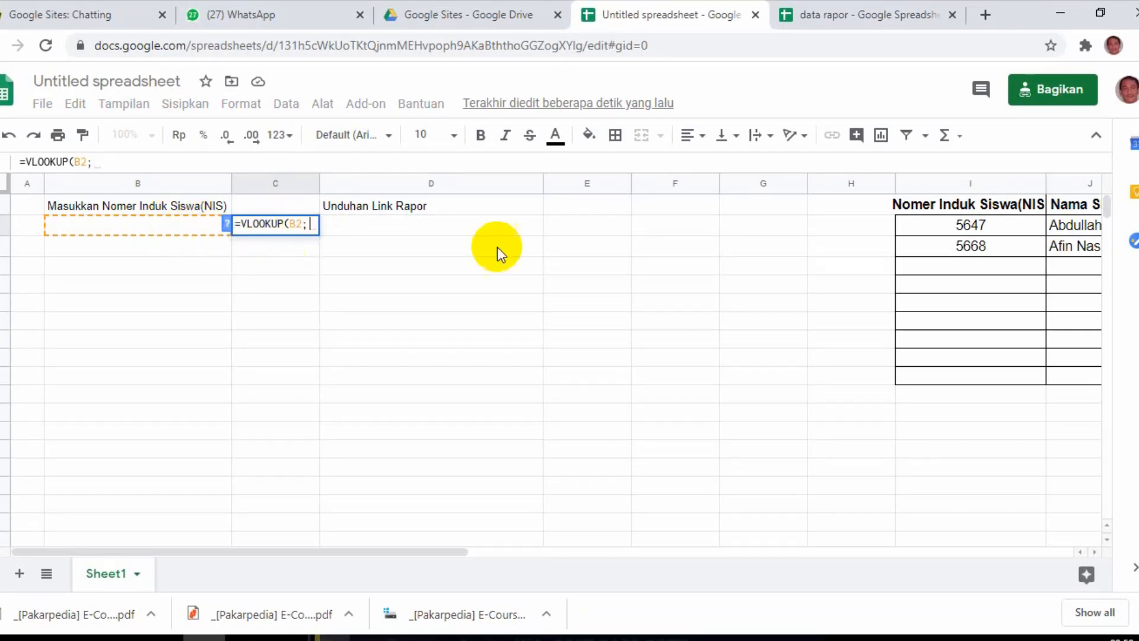
# Set the VLOOKUP range to I1:K3, covering the headings and both filled student rows.
pyautogui.click(953, 208)
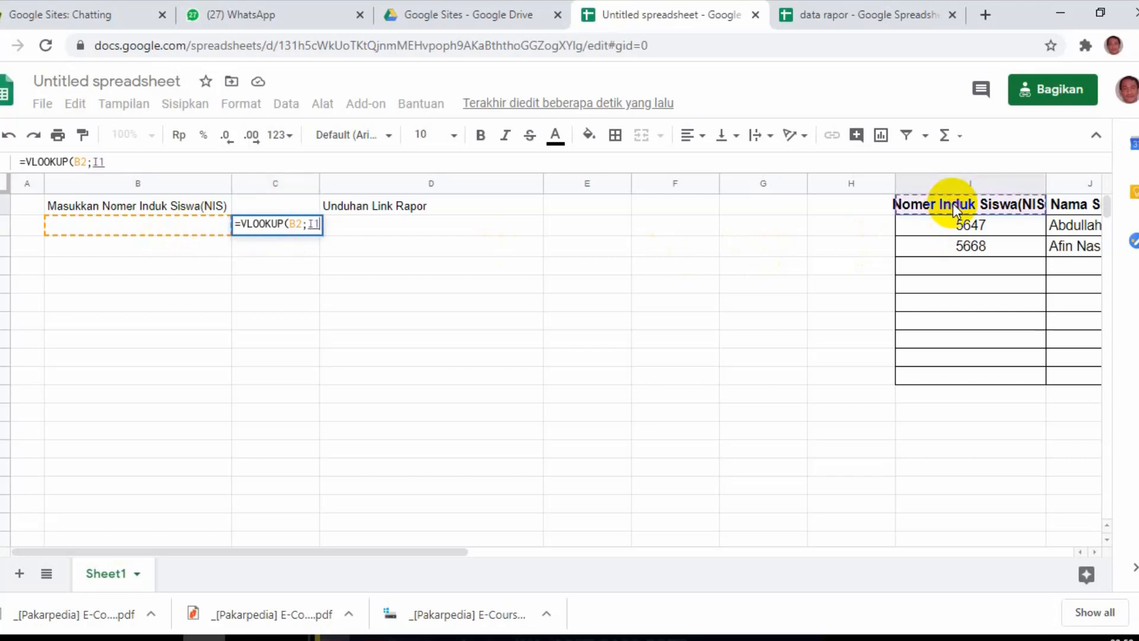
pyautogui.hotkey('shift', 'Right')
pyautogui.hotkey('shift', 'Right')
pyautogui.hotkey('shift', 'Right')
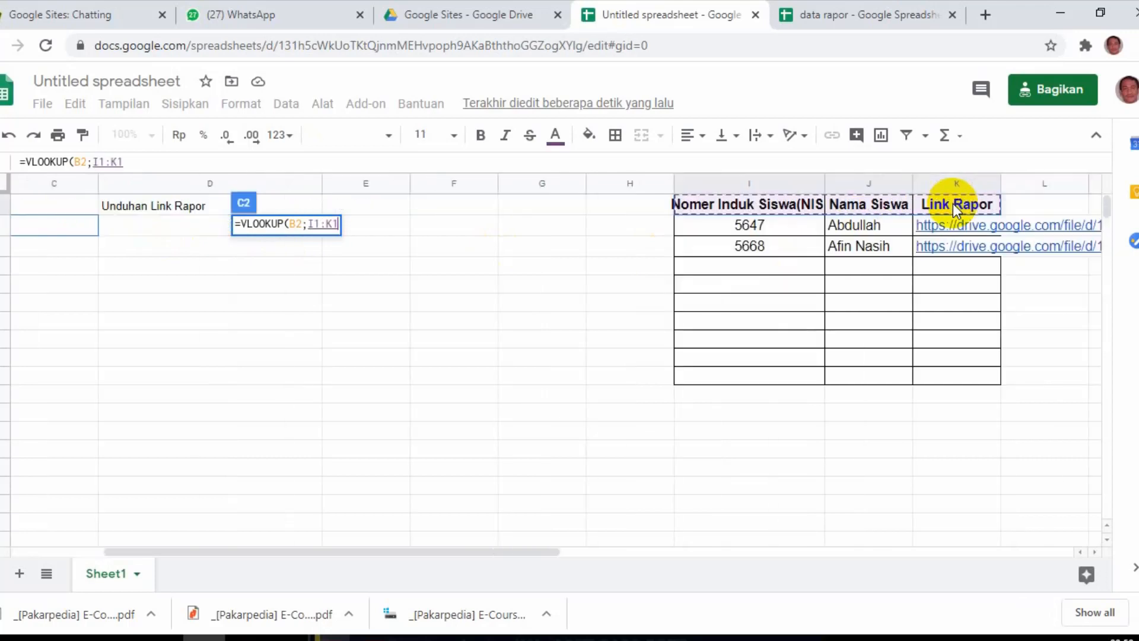
pyautogui.hotkey('shift', 'Left')
pyautogui.hotkey('shift', 'Down')
pyautogui.hotkey('shift', 'Down')
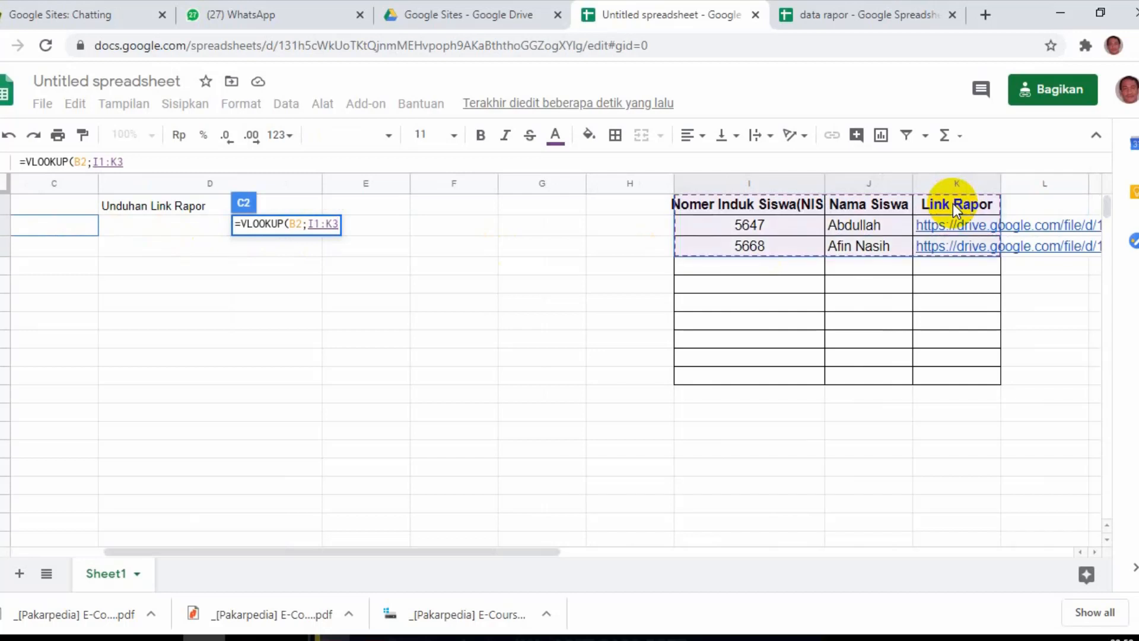
pyautogui.write(';')
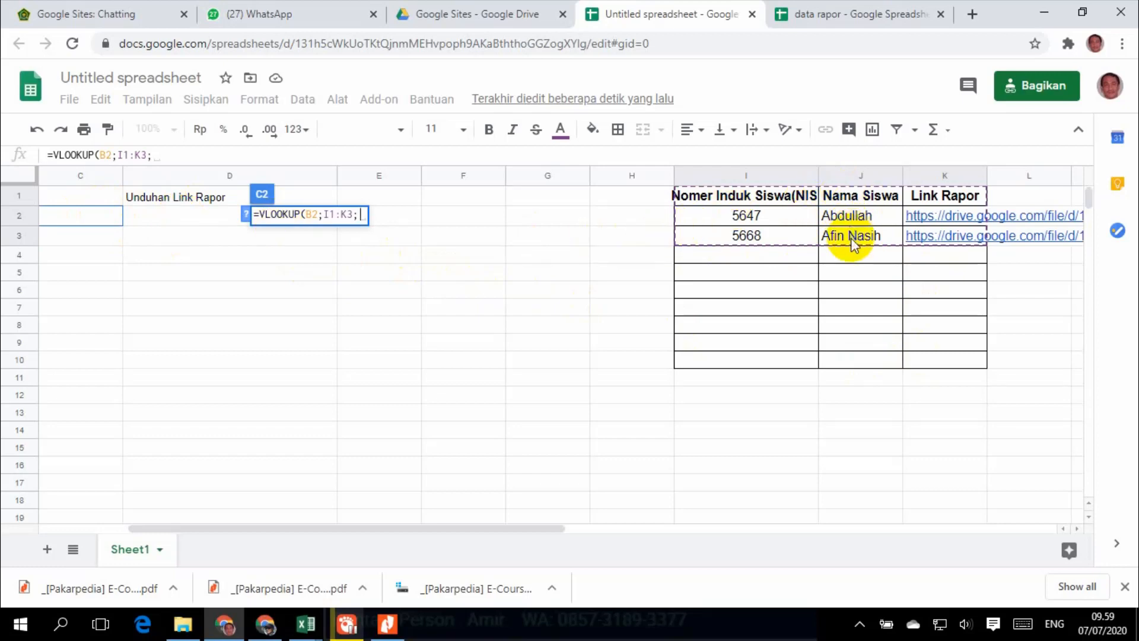
# Complete the VLOOKUP with column index 2 and false for an exact match.
pyautogui.write('2')
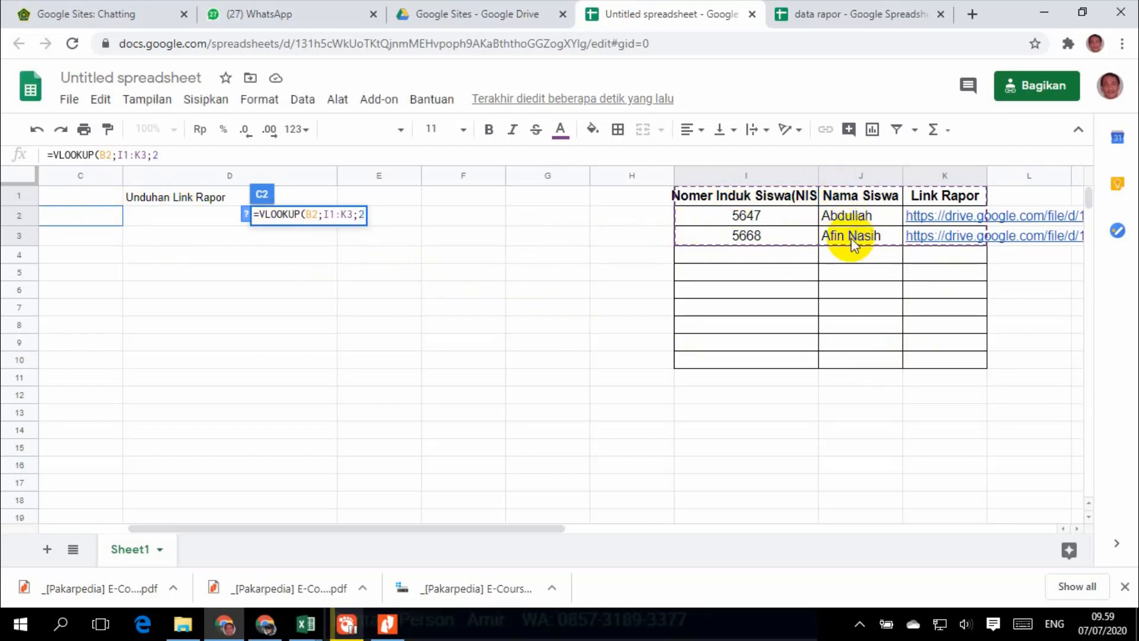
pyautogui.write(';')
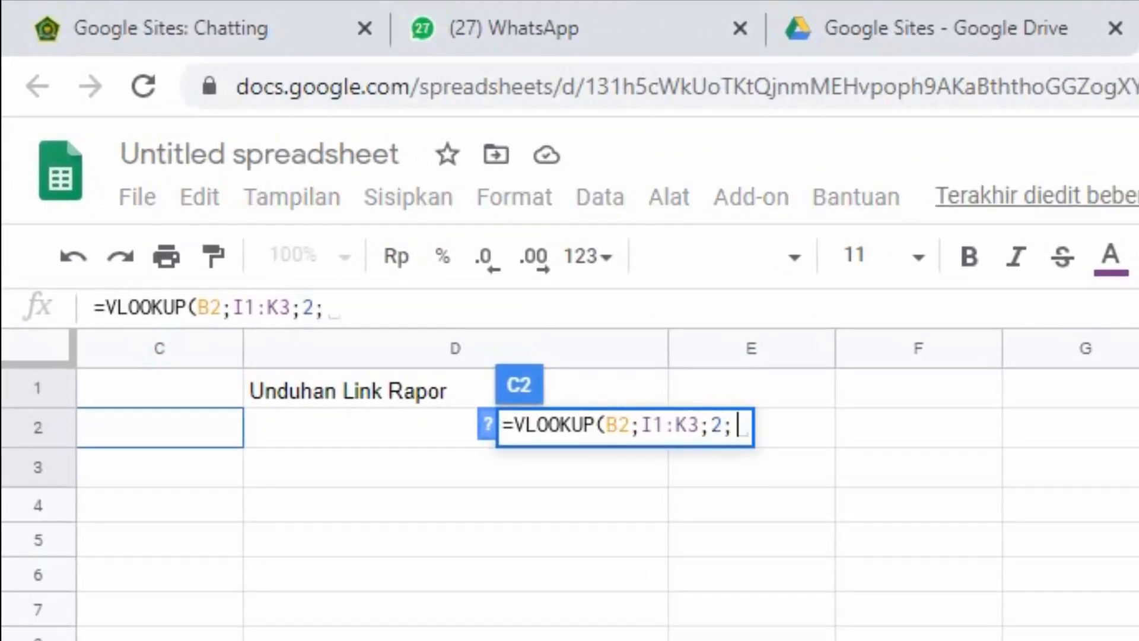
pyautogui.write('false')
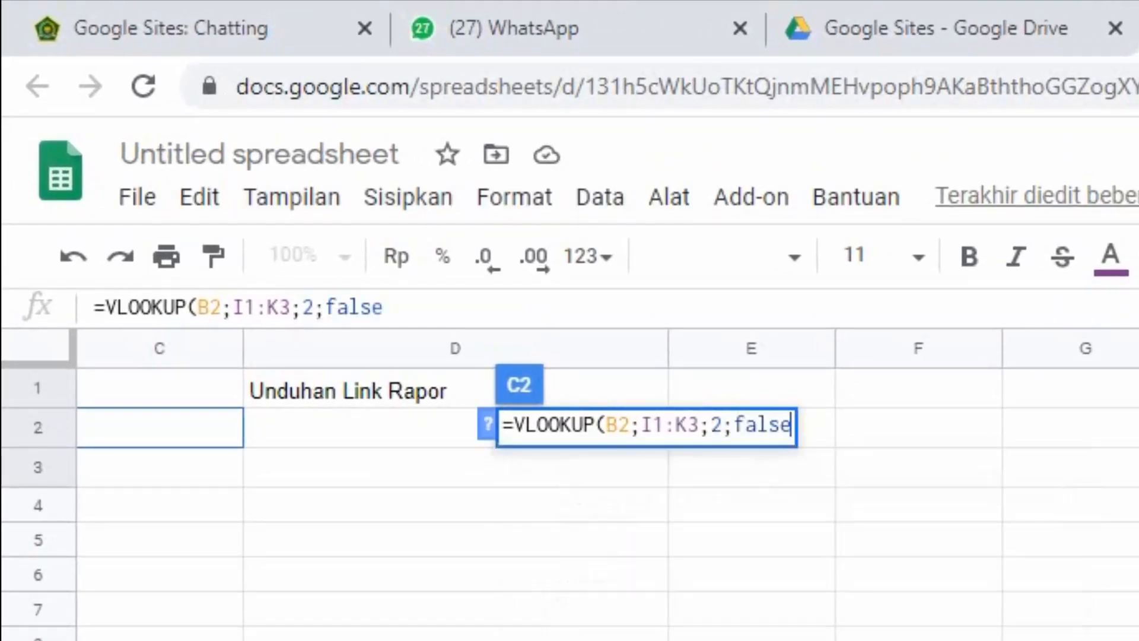
pyautogui.write(')')
pyautogui.press('Return')
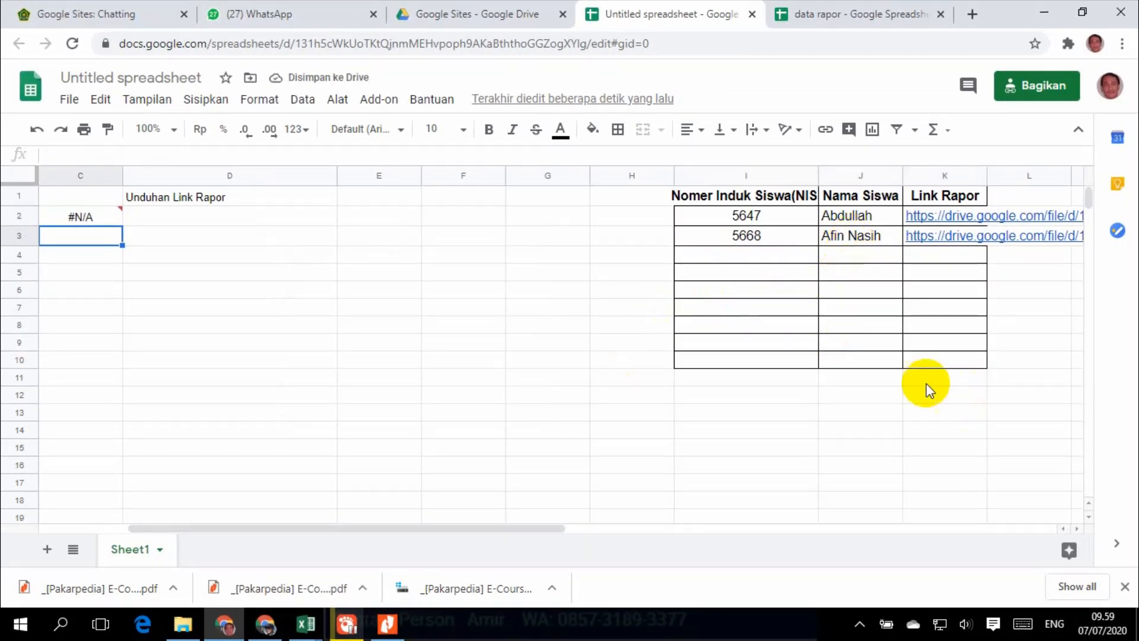
# Enter the first listed student's NIS in cell B2 to test the name lookup.
pyautogui.moveTo(531, 527); pyautogui.dragTo(427, 542)
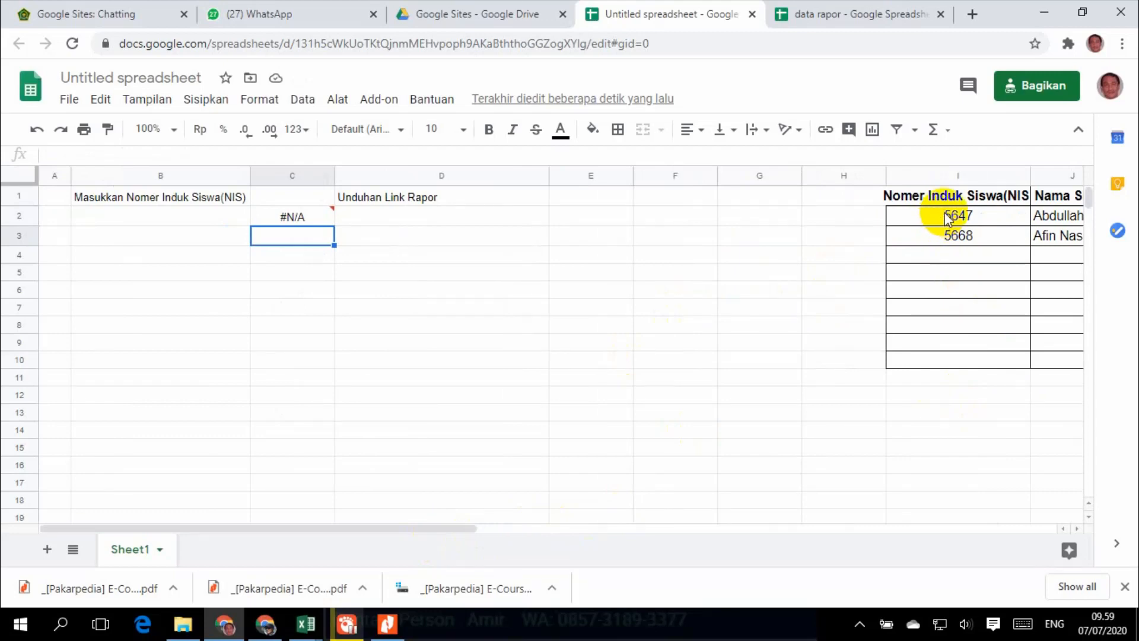
pyautogui.click(212, 211)
pyautogui.write('5')
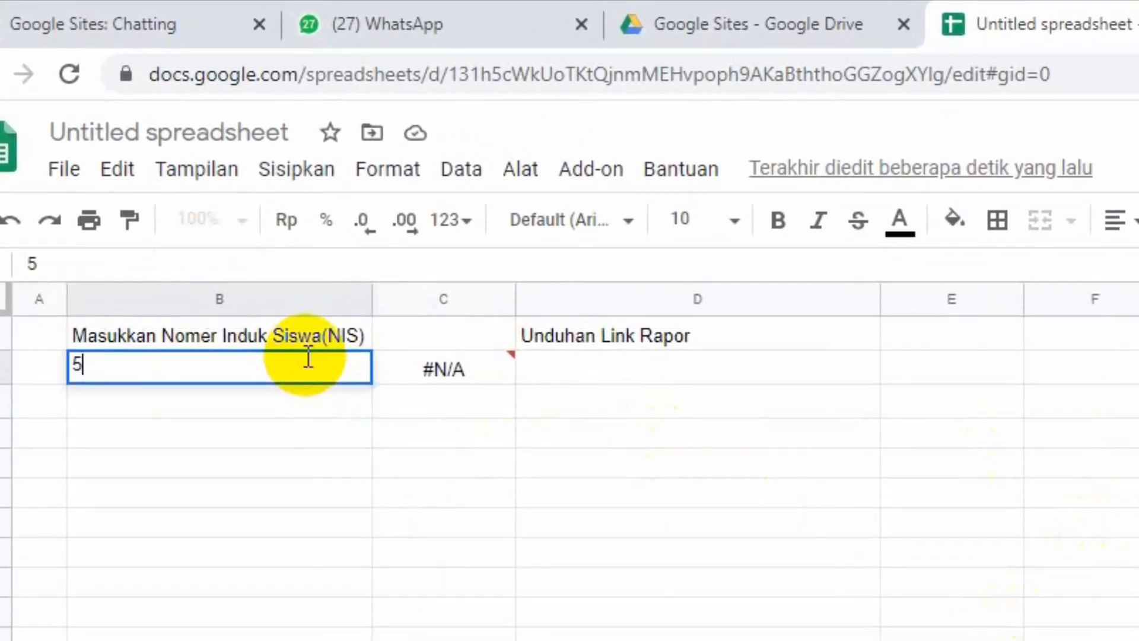
pyautogui.write('647')
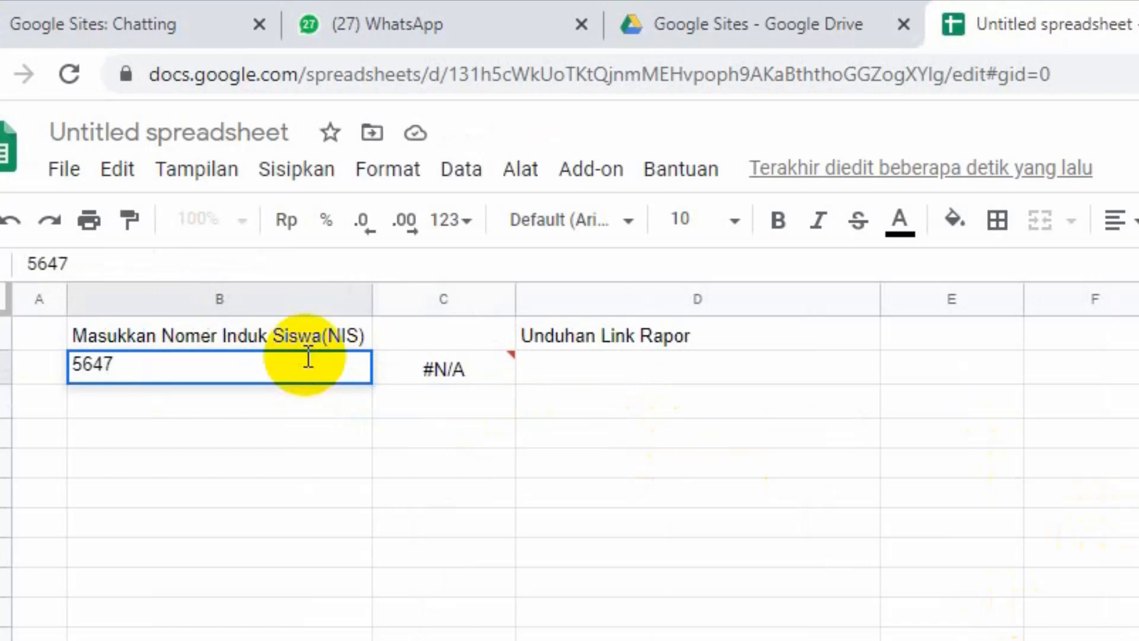
pyautogui.press('Return')
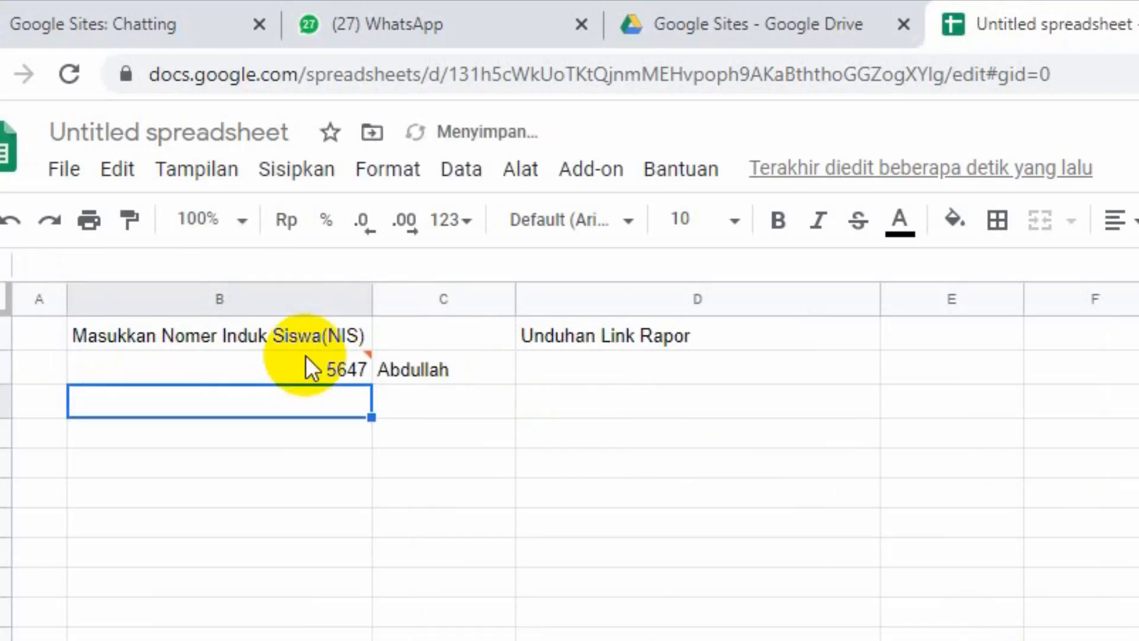
# Inspect the validation note on cell B2 and select cell D2 under the Unduhan Link Rapor heading.
pyautogui.moveTo(288, 379)
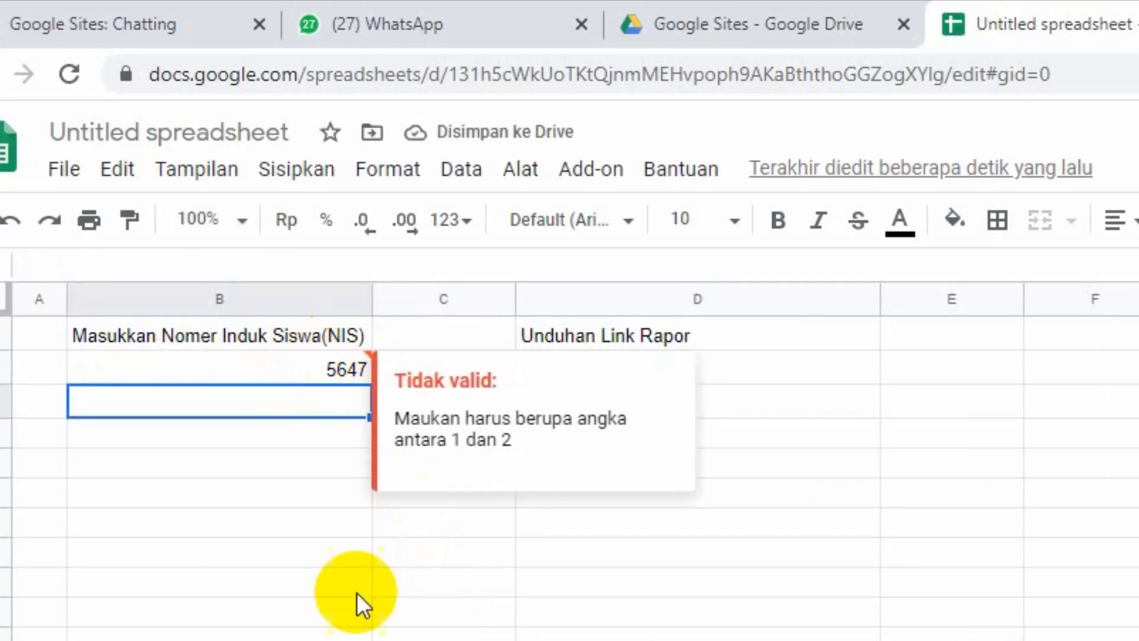
pyautogui.click(275, 369)
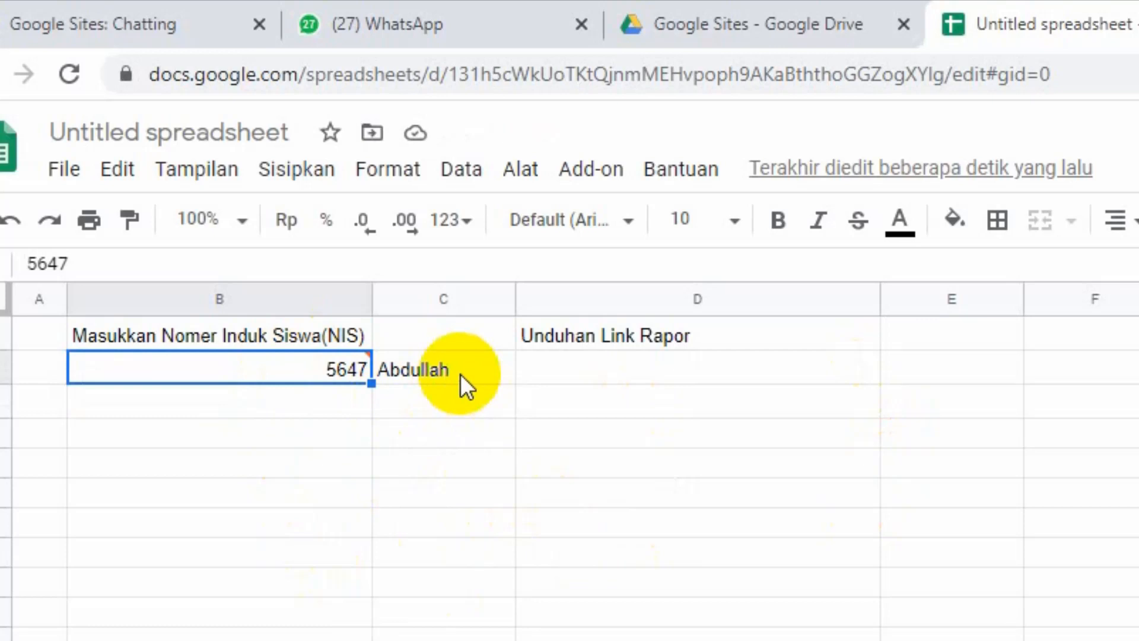
pyautogui.moveTo(348, 371)
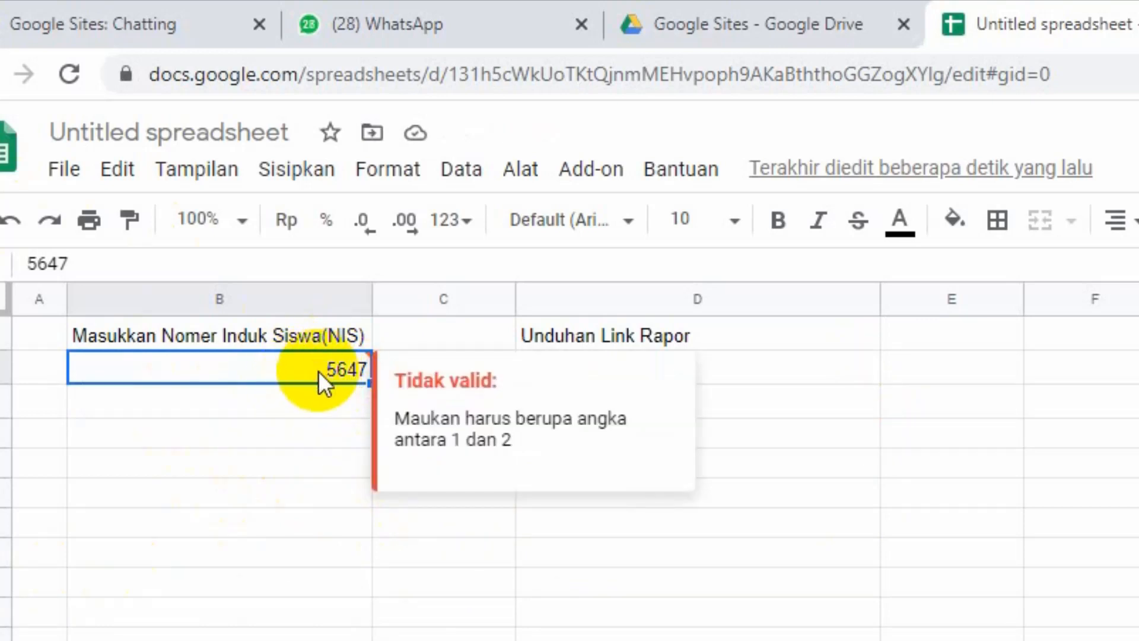
pyautogui.click(888, 496)
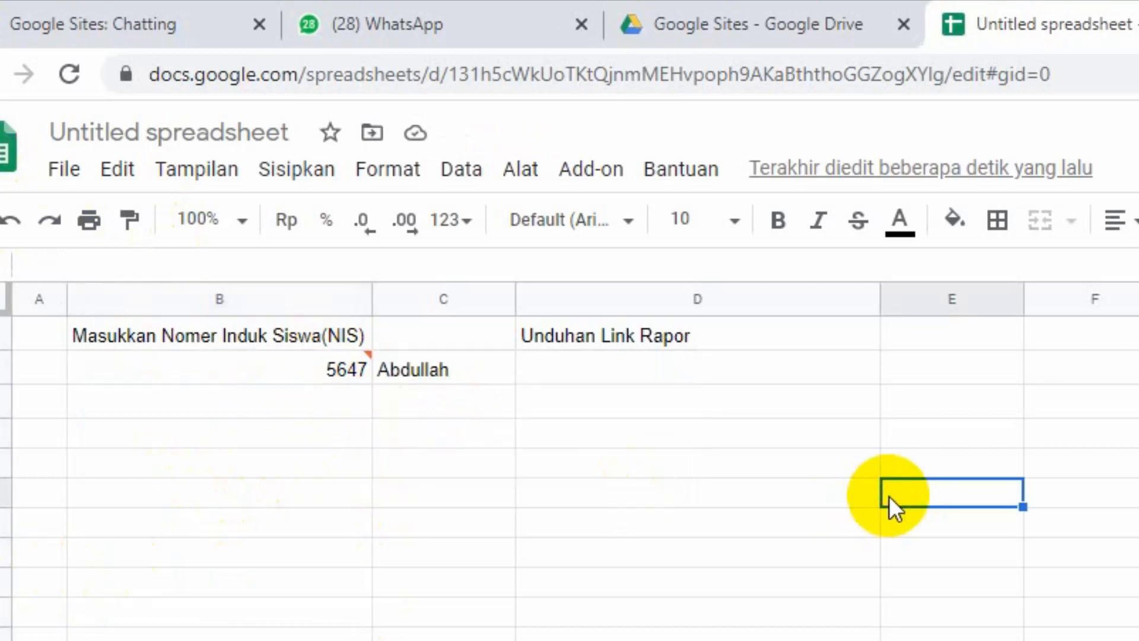
pyautogui.click(628, 376)
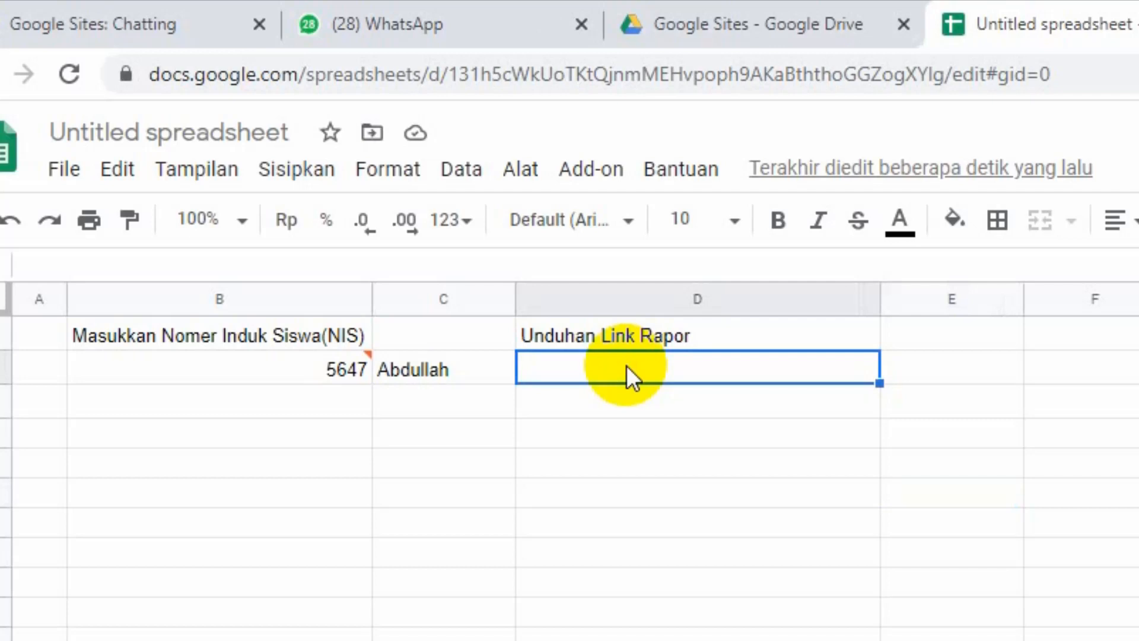
pyautogui.write('=')
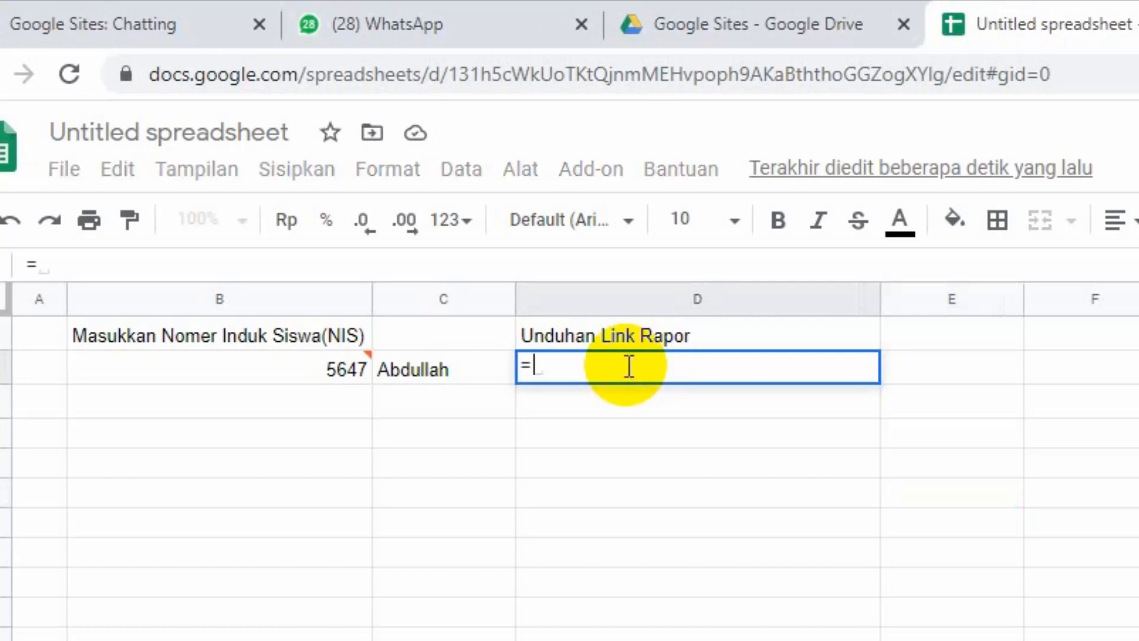
pyautogui.write('vlook')
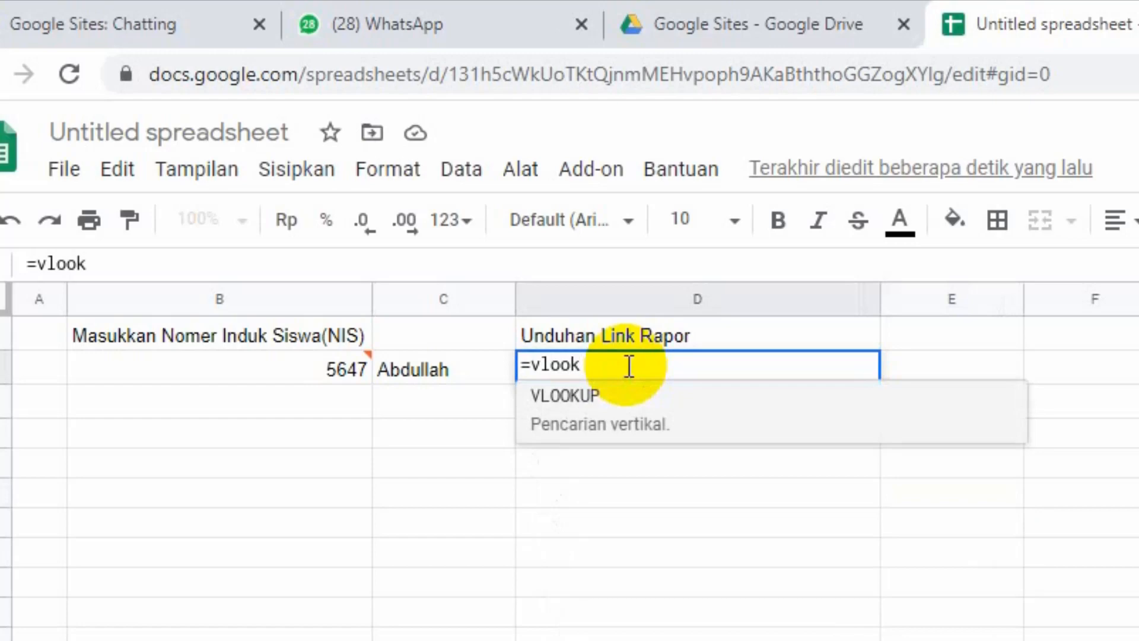
pyautogui.click(590, 395)
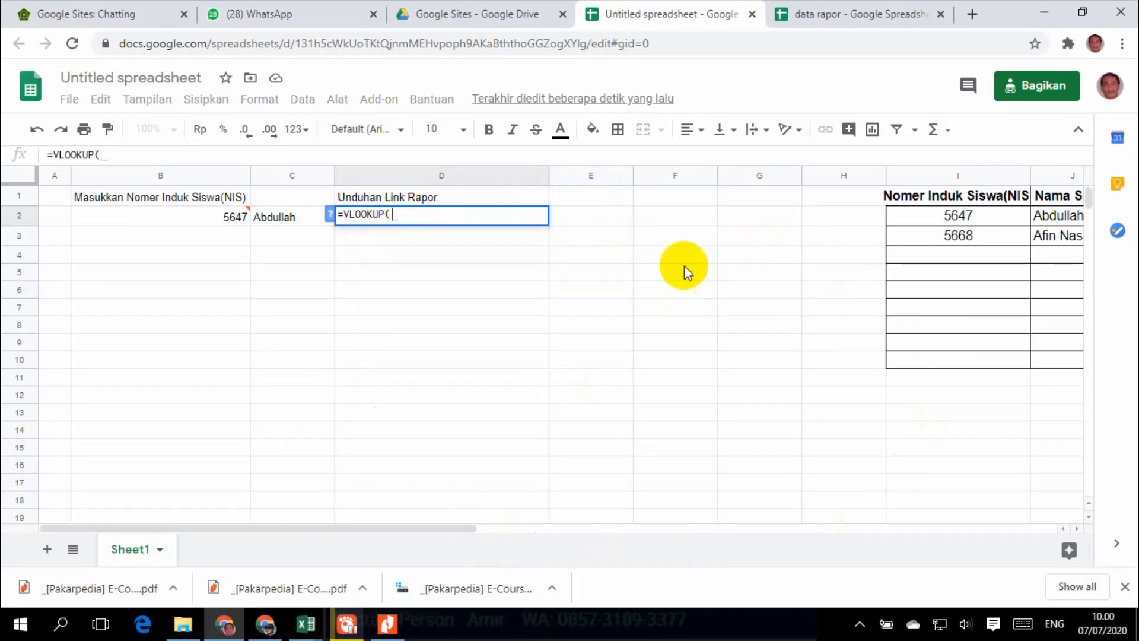
pyautogui.click(610, 176)
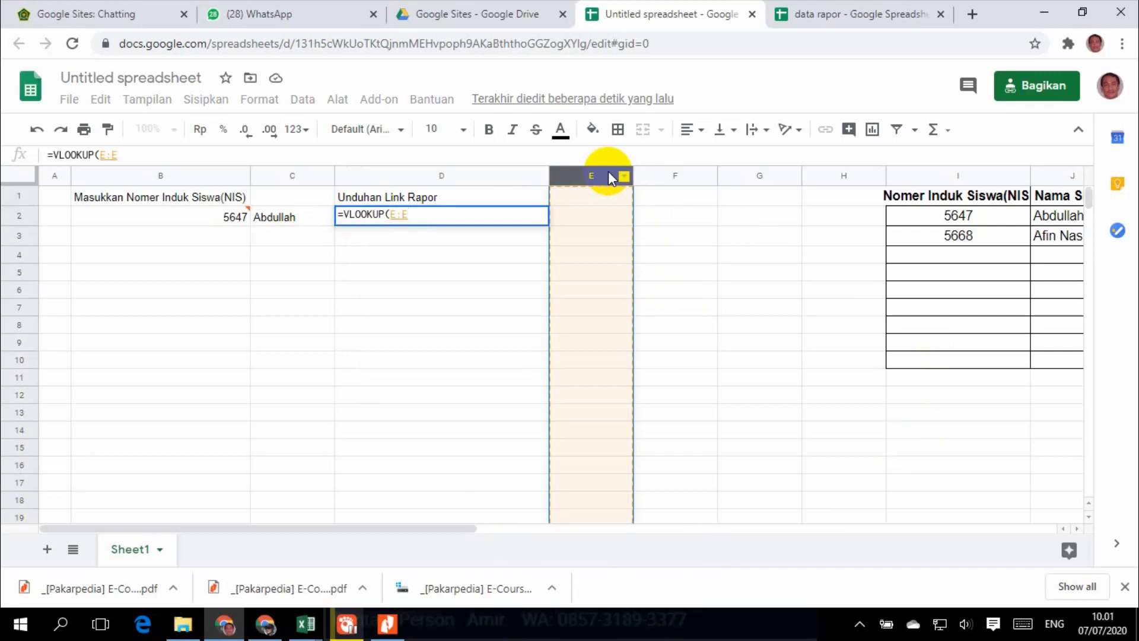
pyautogui.press('BackSpace')
pyautogui.press('BackSpace')
pyautogui.press('BackSpace')
pyautogui.press('BackSpace')
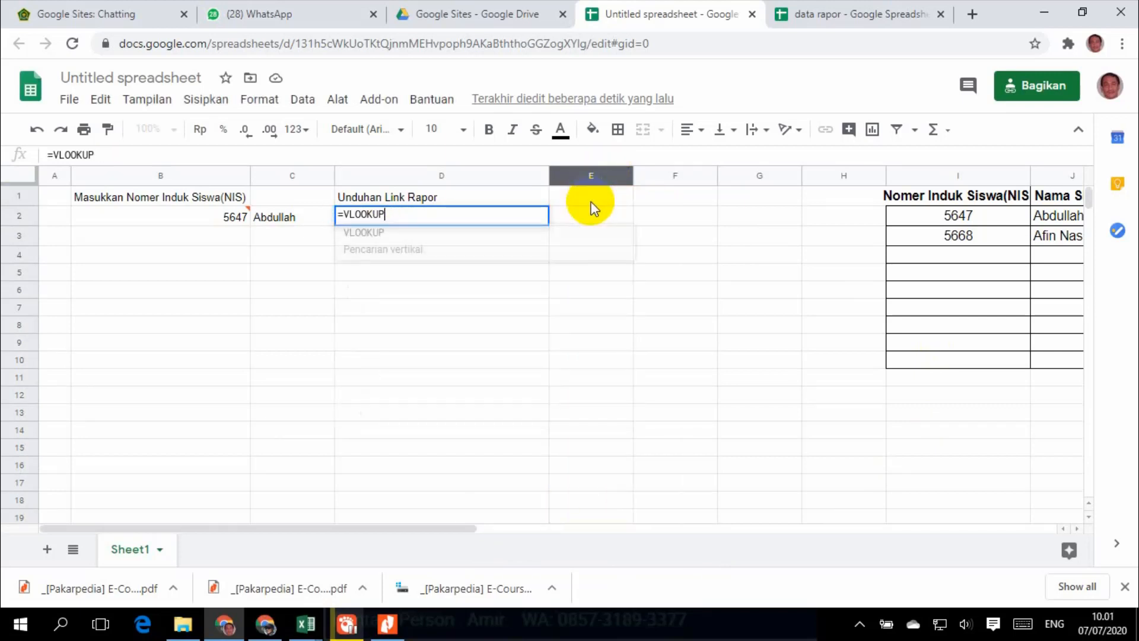
pyautogui.press('BackSpace')
pyautogui.press('BackSpace')
pyautogui.press('BackSpace')
pyautogui.press('BackSpace')
pyautogui.press('BackSpace')
pyautogui.press('BackSpace')
pyautogui.press('BackSpace')
pyautogui.press('BackSpace')
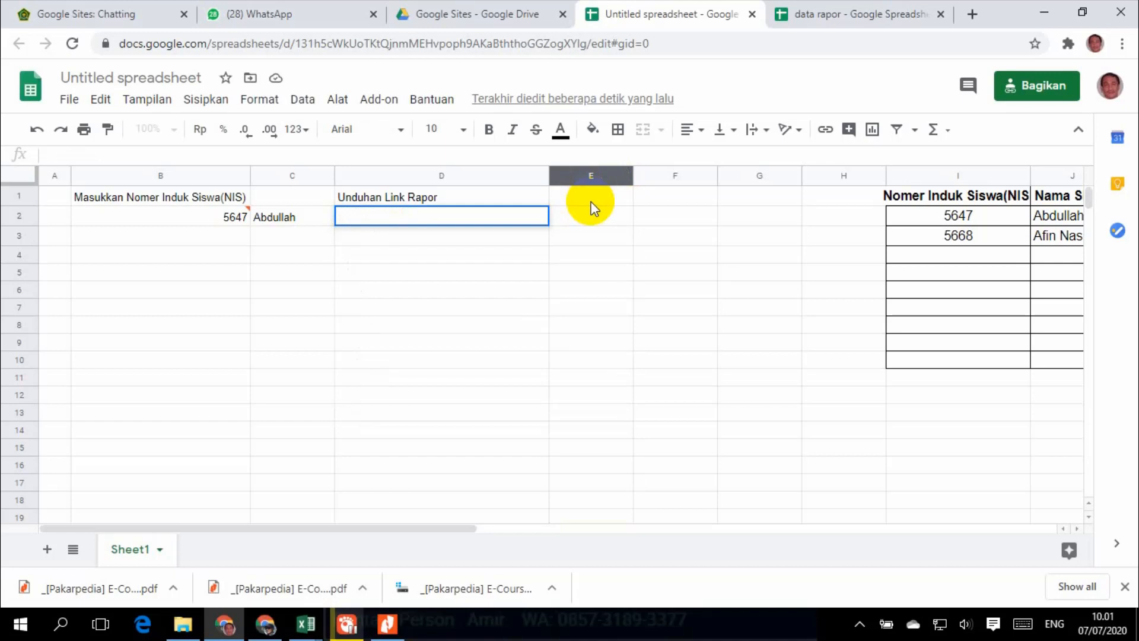
# Delete the three empty columns E to G between the lookup cells and the student data table.
pyautogui.click(611, 175)
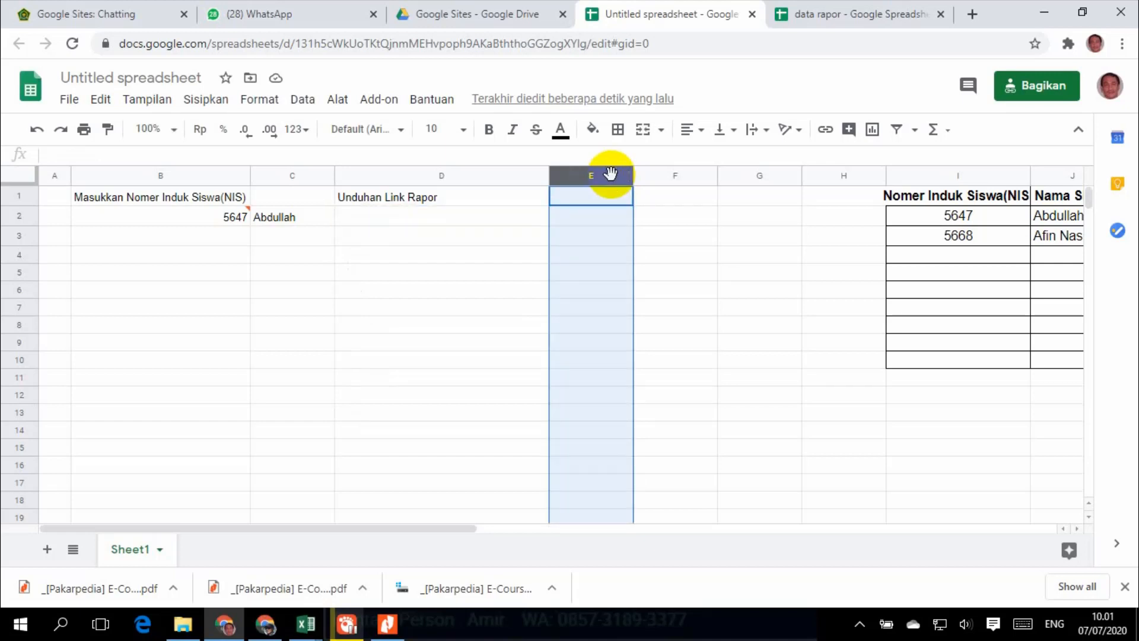
pyautogui.hotkey('shift', 'Right')
pyautogui.hotkey('shift', 'Right')
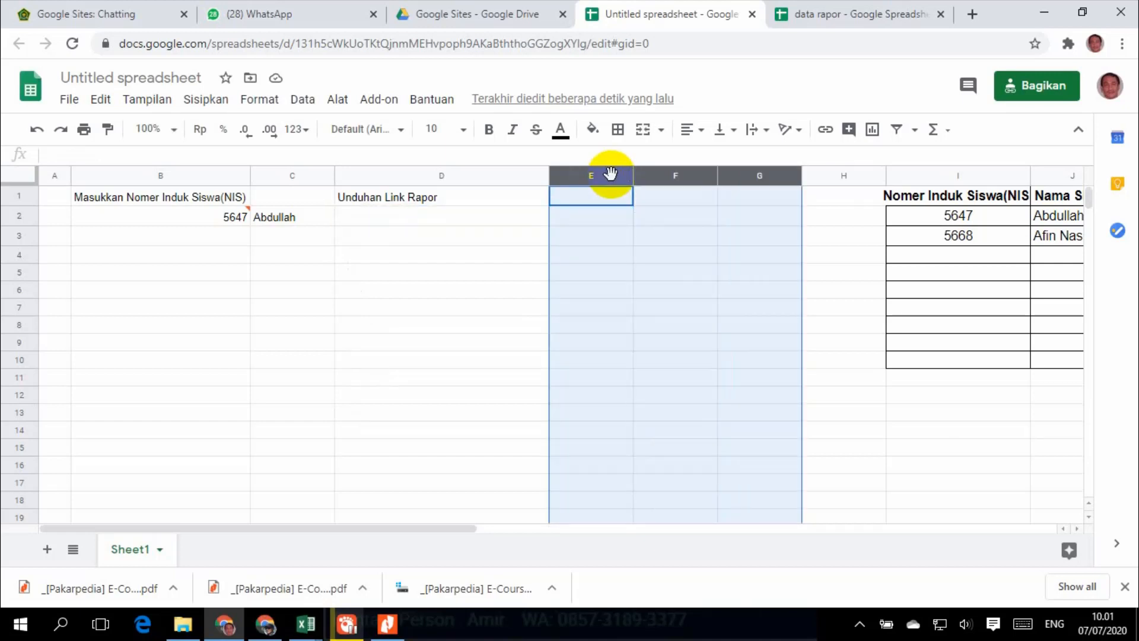
pyautogui.rightClick(611, 174)
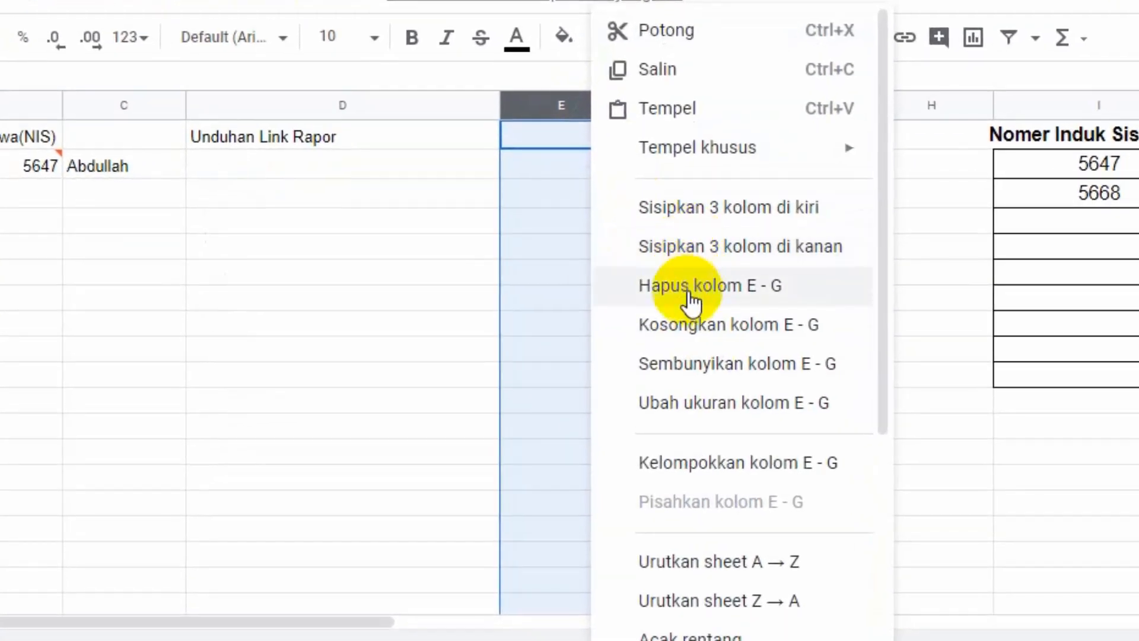
pyautogui.click(688, 293)
pyautogui.click(472, 356)
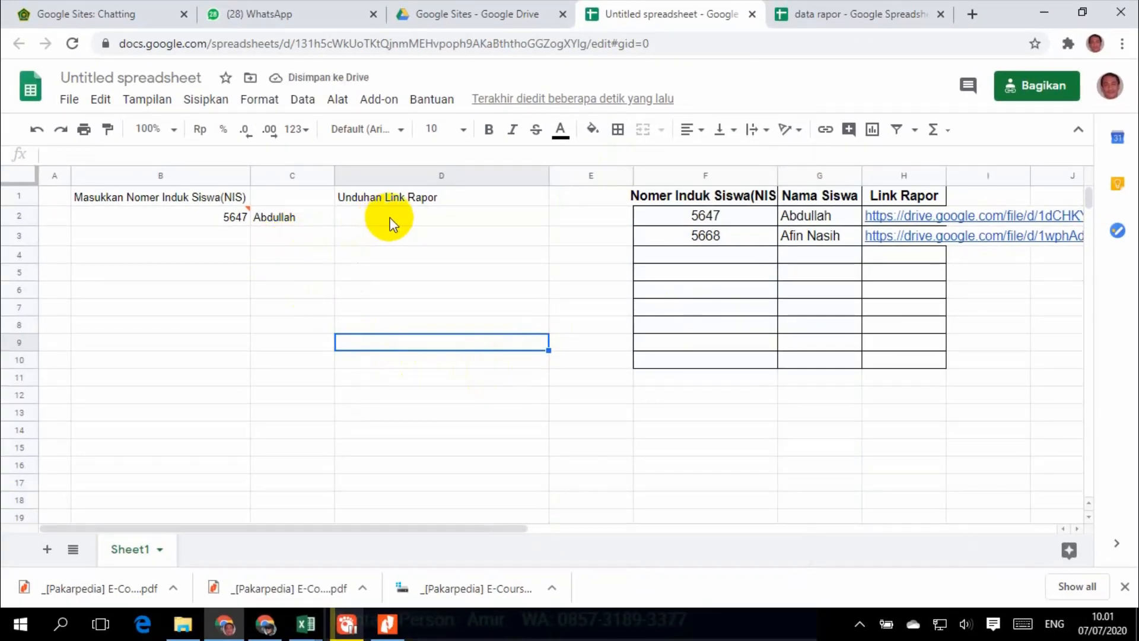
# Start a VLOOKUP formula in cell D2 under Unduhan Link Rapor with B2 as the search key.
pyautogui.click(413, 216)
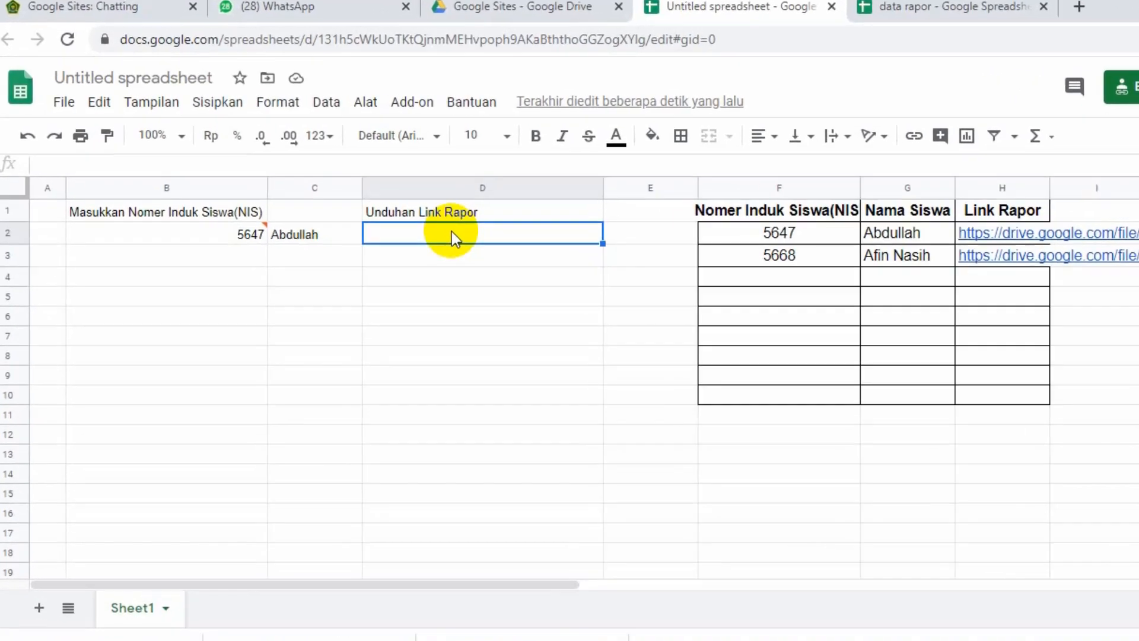
pyautogui.write('=vloo')
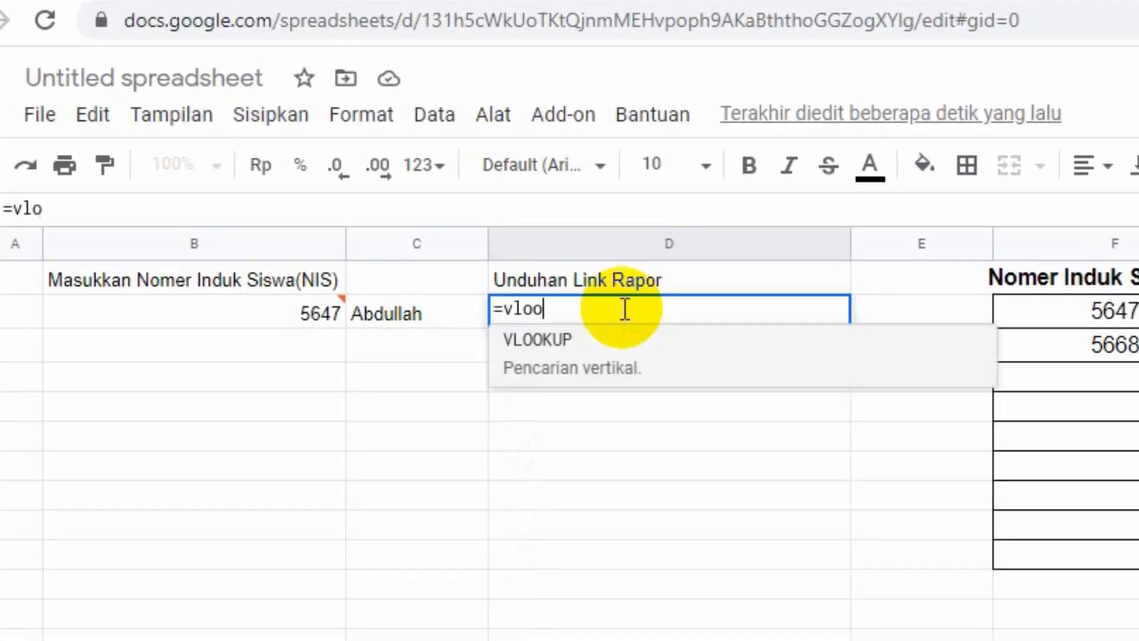
pyautogui.click(573, 347)
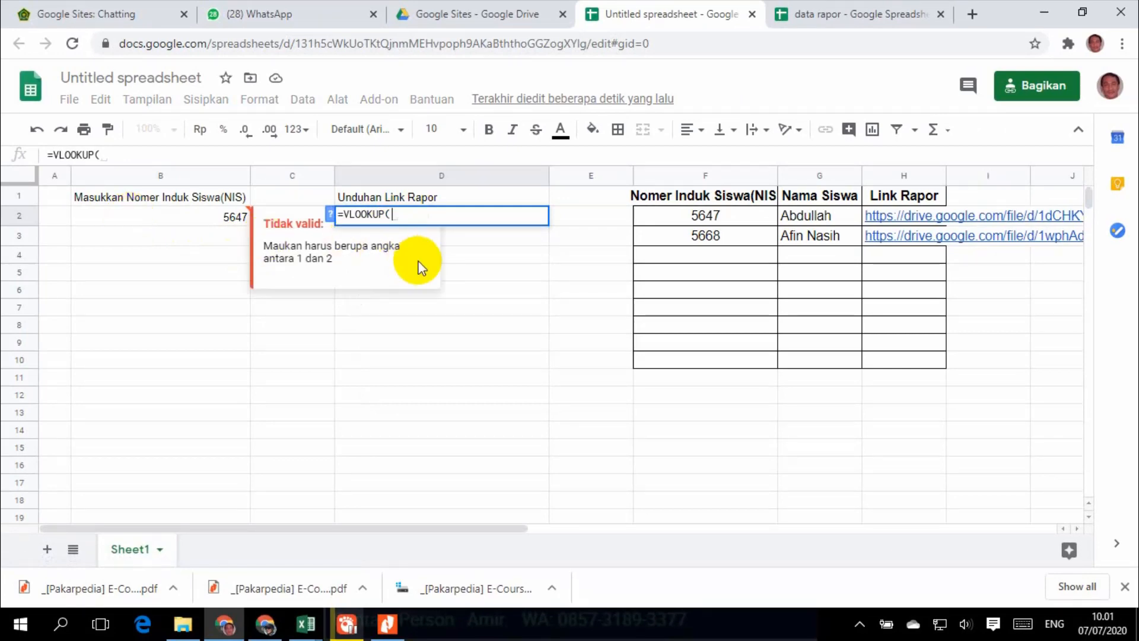
pyautogui.write('B2')
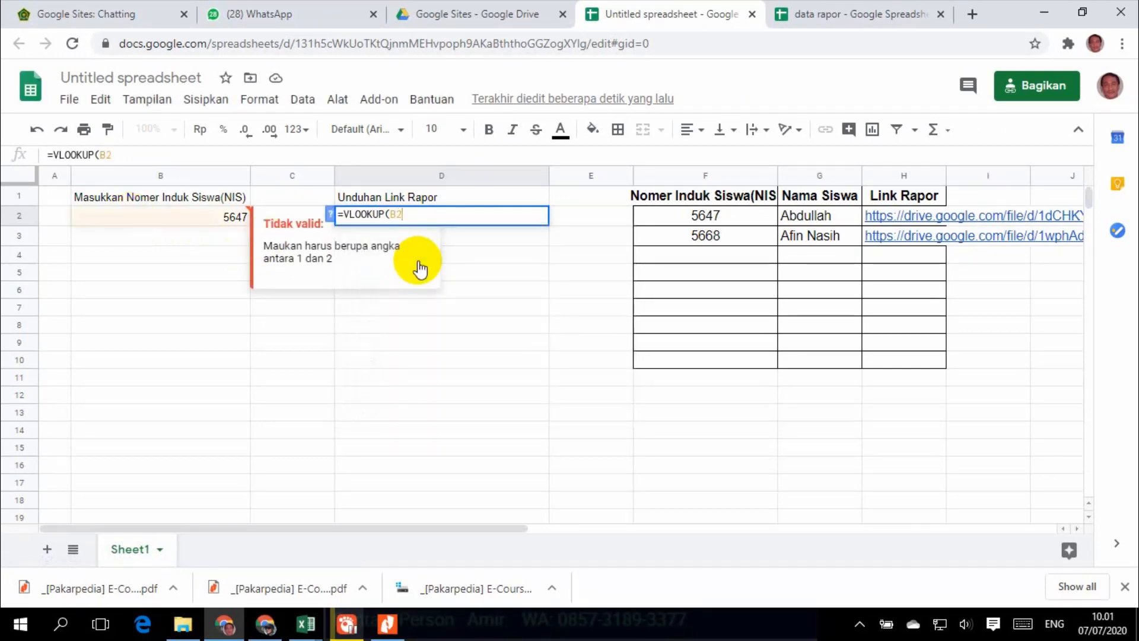
pyautogui.write(';')
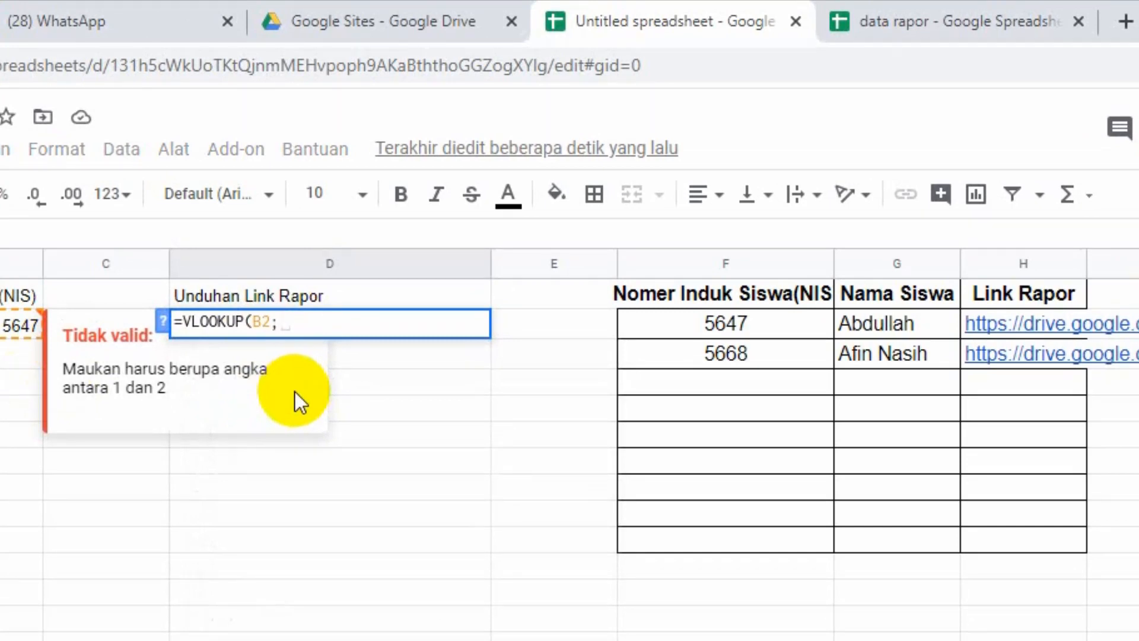
# Set the VLOOKUP range to F1:H3, covering the table headings and both filled student rows.
pyautogui.click(684, 291)
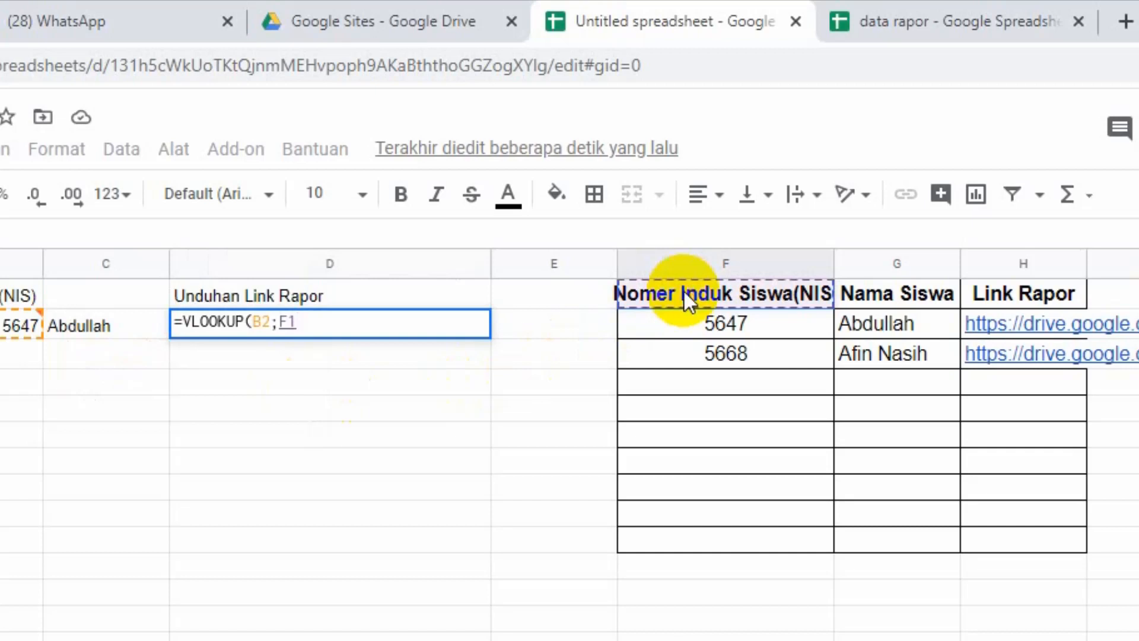
pyautogui.hotkey('shift', 'Right')
pyautogui.hotkey('shift', 'Right')
pyautogui.hotkey('shift', 'Down')
pyautogui.hotkey('shift', 'Down')
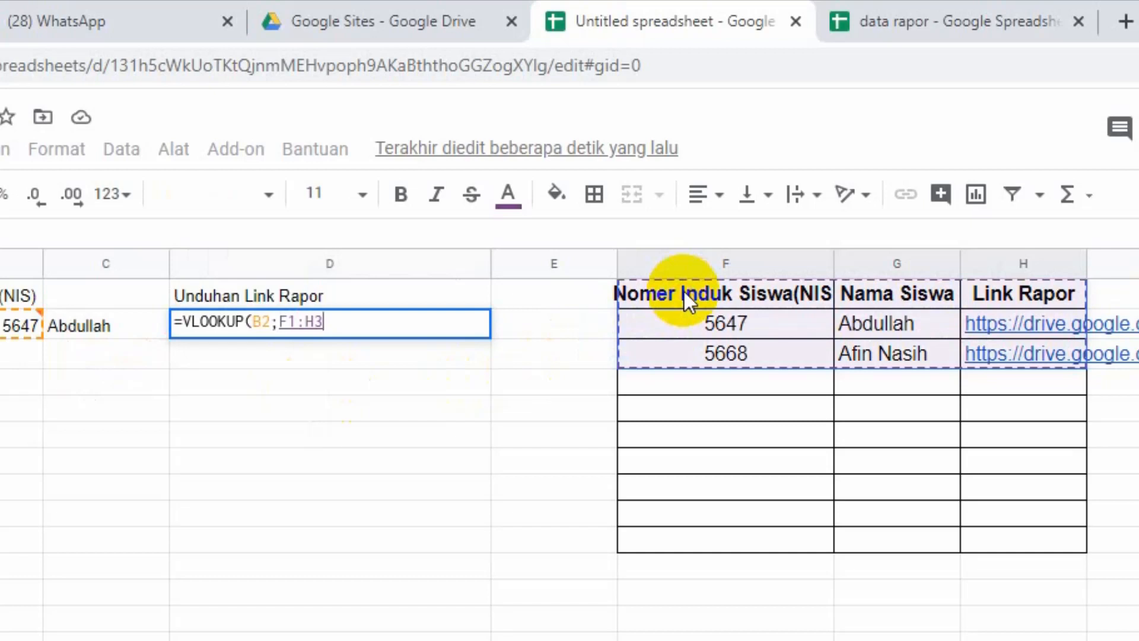
# Complete the report link VLOOKUP with column index 3 and false for an exact match.
pyautogui.write(';')
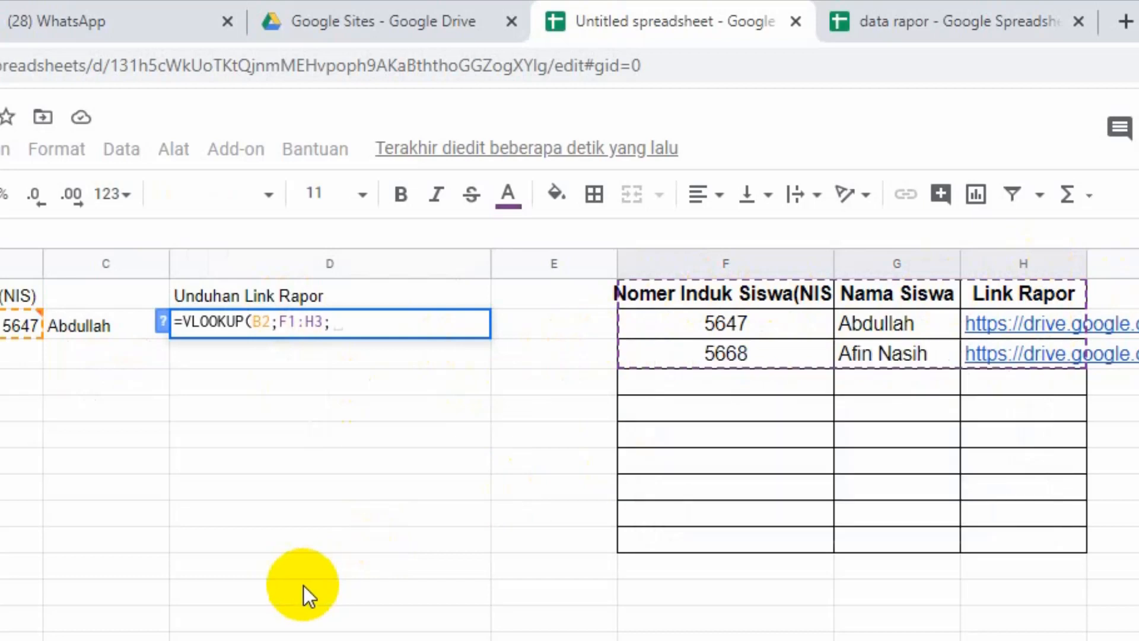
pyautogui.write('3')
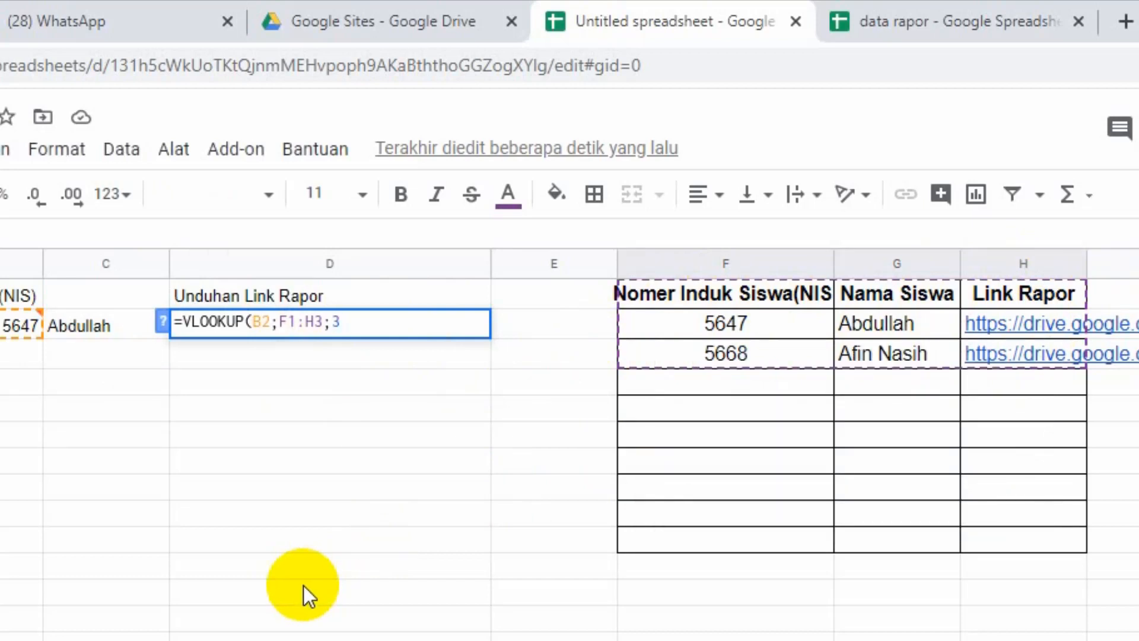
pyautogui.write(';false)')
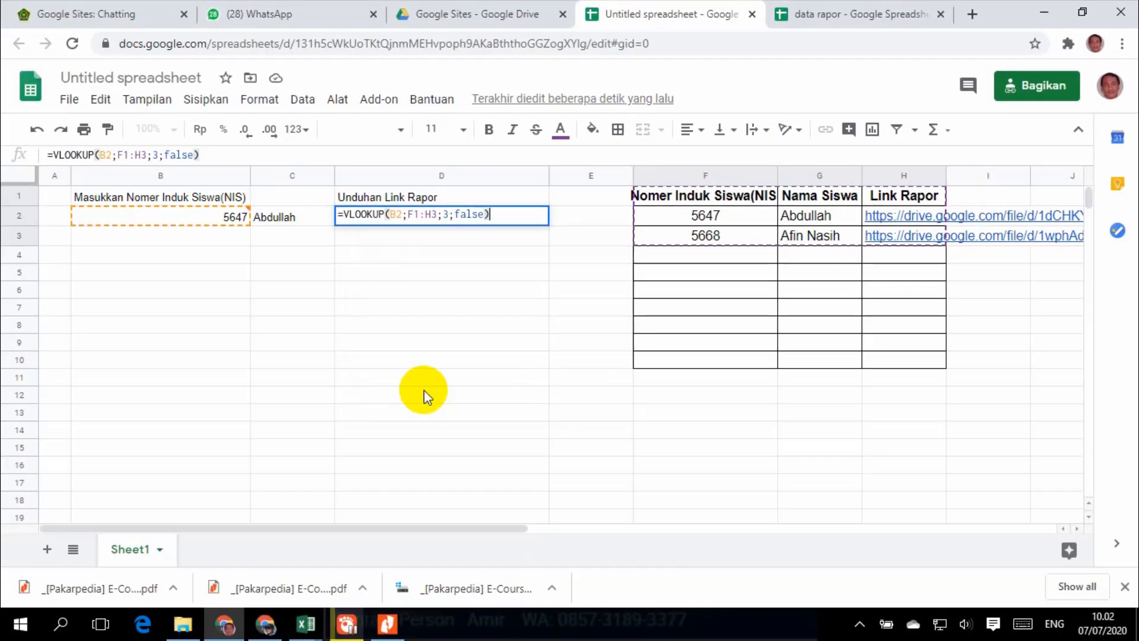
pyautogui.press('Return')
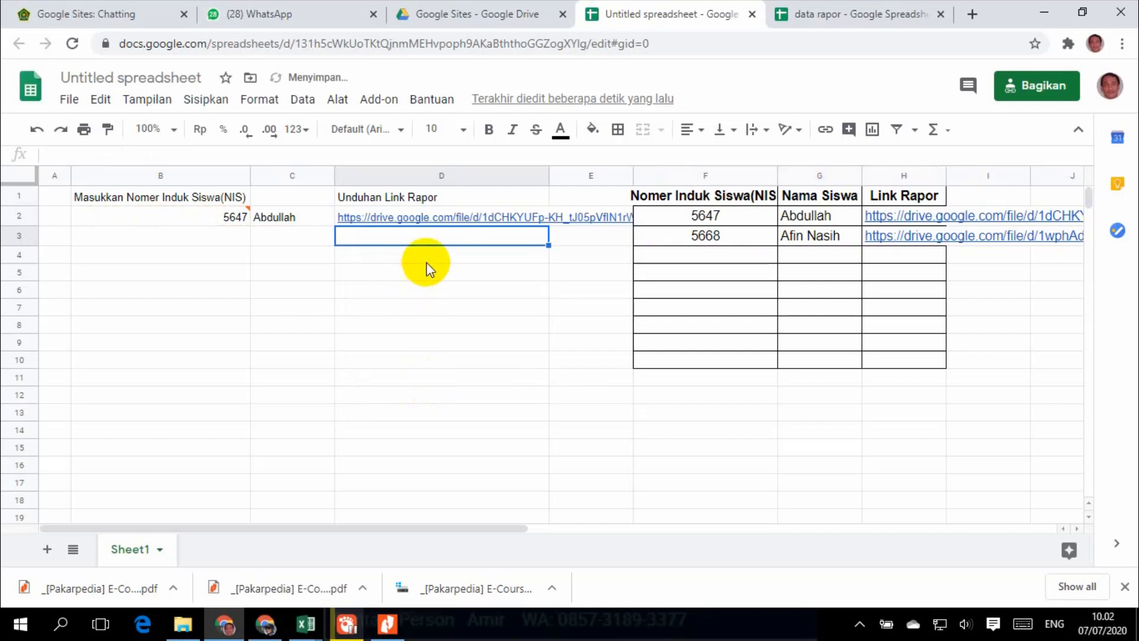
# Widen column D until the full report card link fits inside cell D2.
pyautogui.moveTo(546, 173); pyautogui.dragTo(791, 176)
pyautogui.click(499, 330)
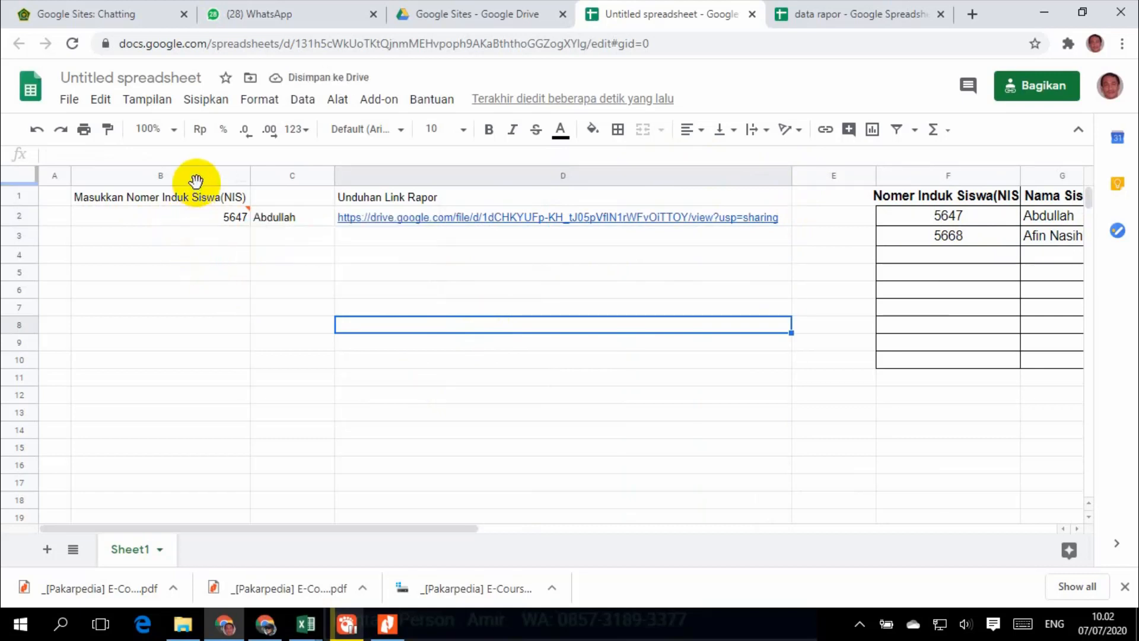
# Centre the contents of columns B and C horizontally.
pyautogui.click(691, 129)
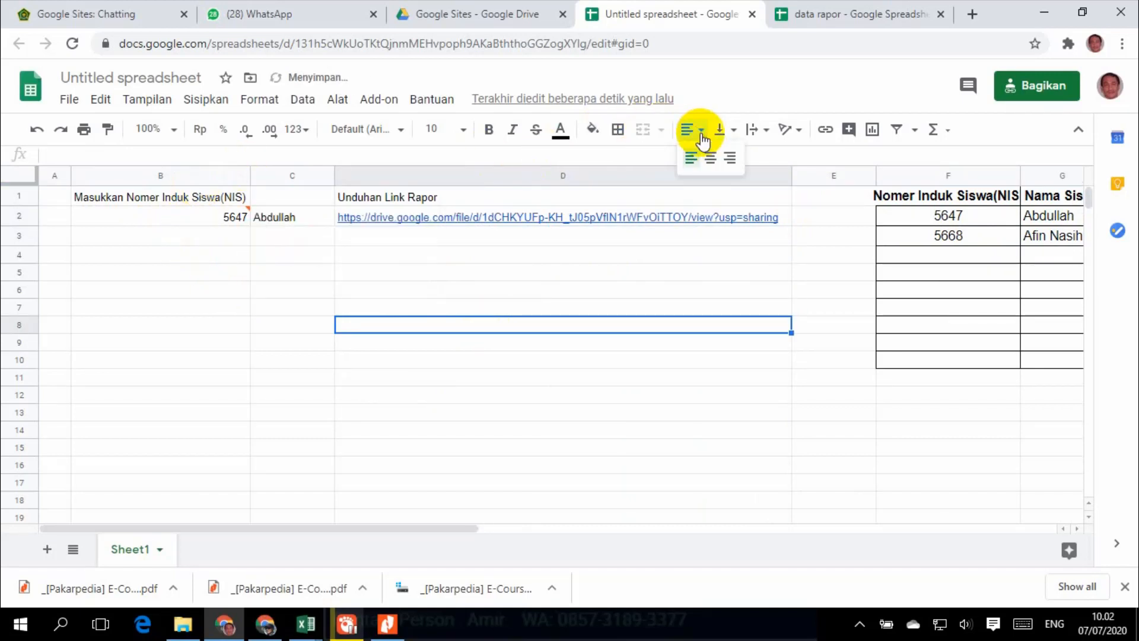
pyautogui.click(711, 158)
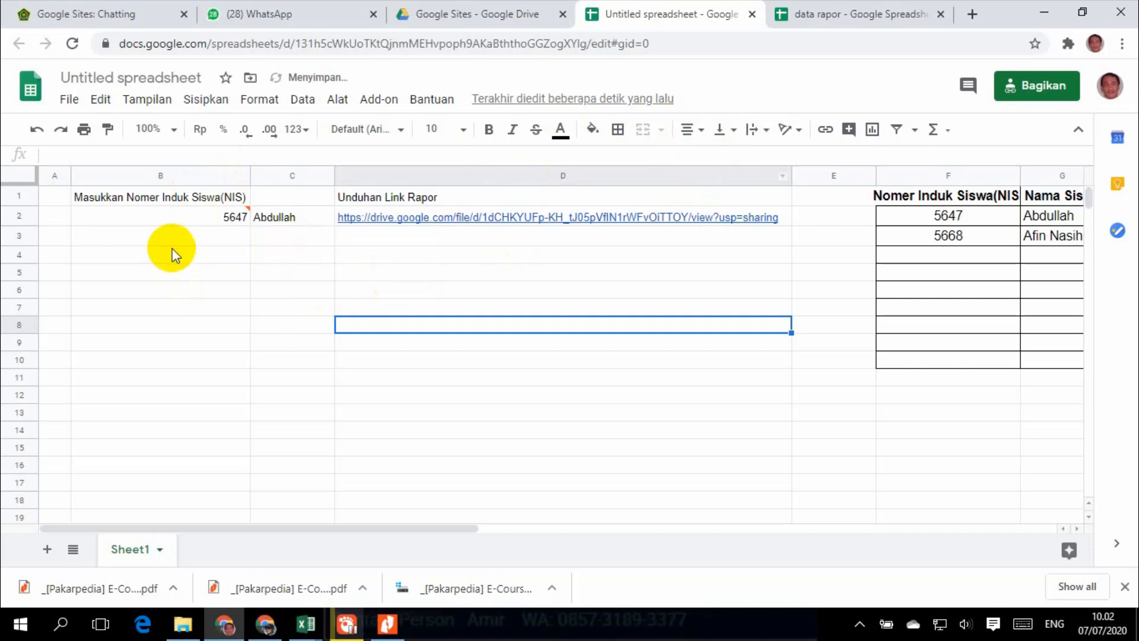
pyautogui.click(194, 177)
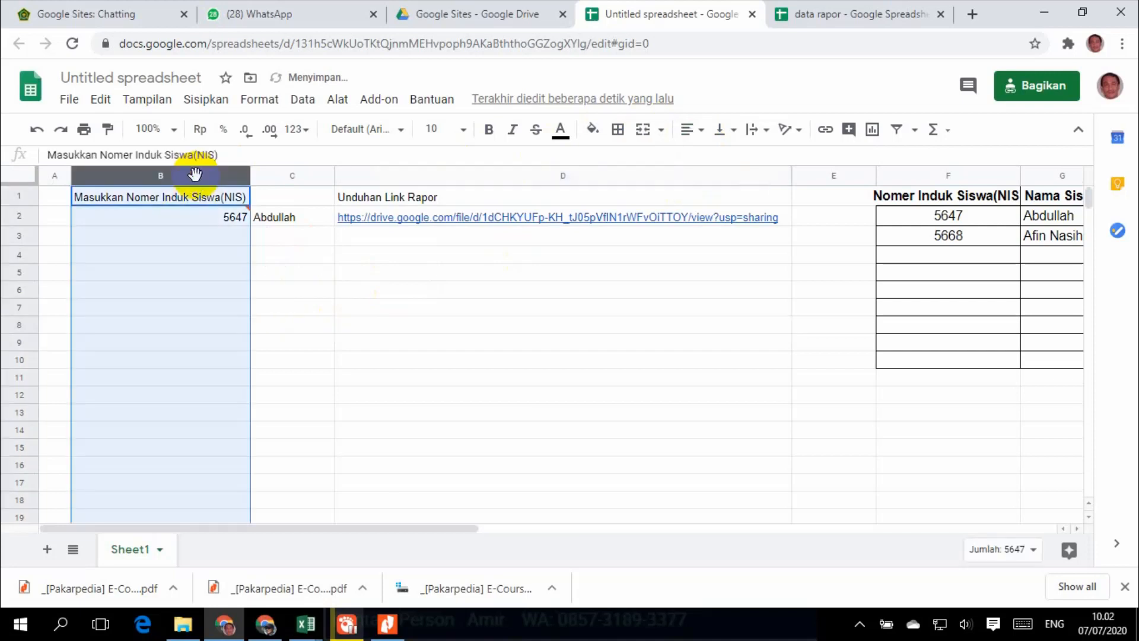
pyautogui.click(693, 129)
pyautogui.click(710, 157)
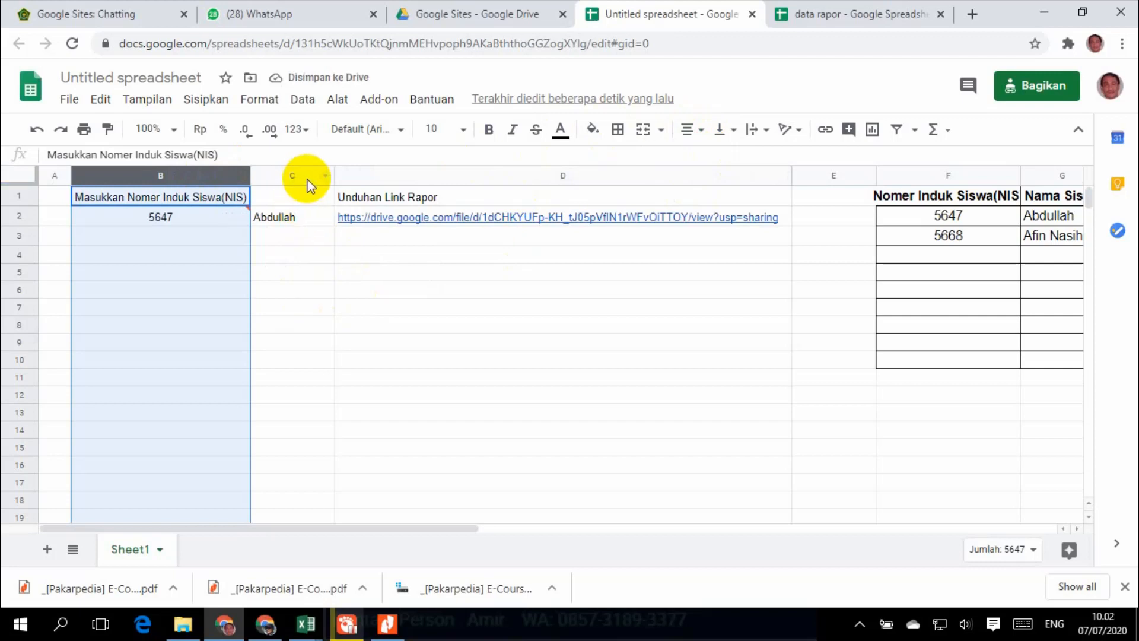
pyautogui.click(308, 175)
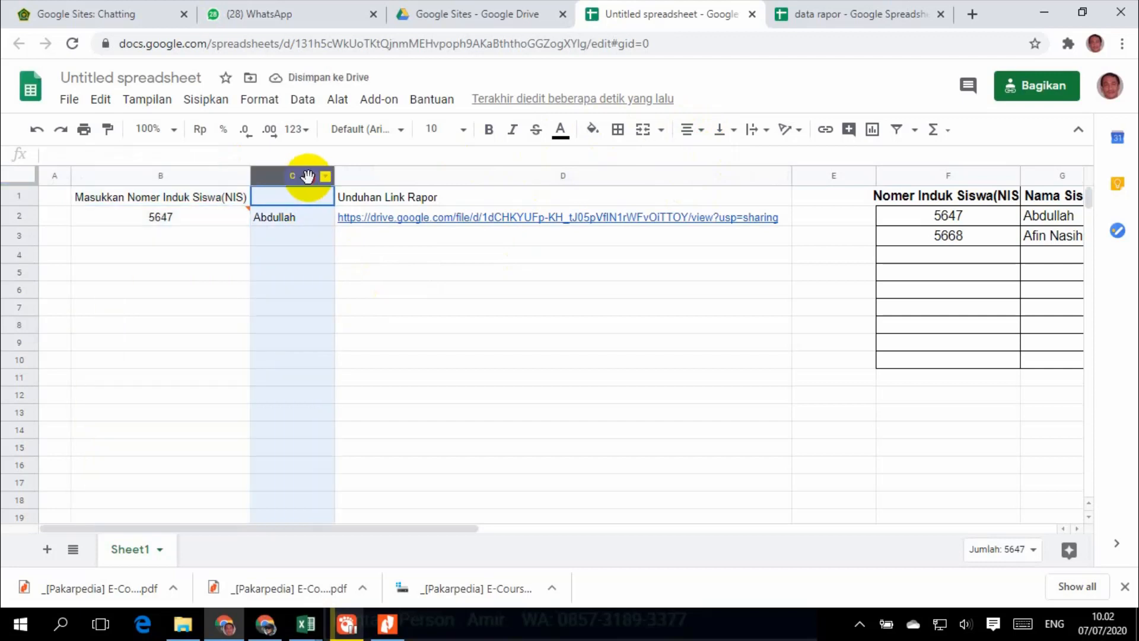
pyautogui.click(699, 133)
pyautogui.click(710, 157)
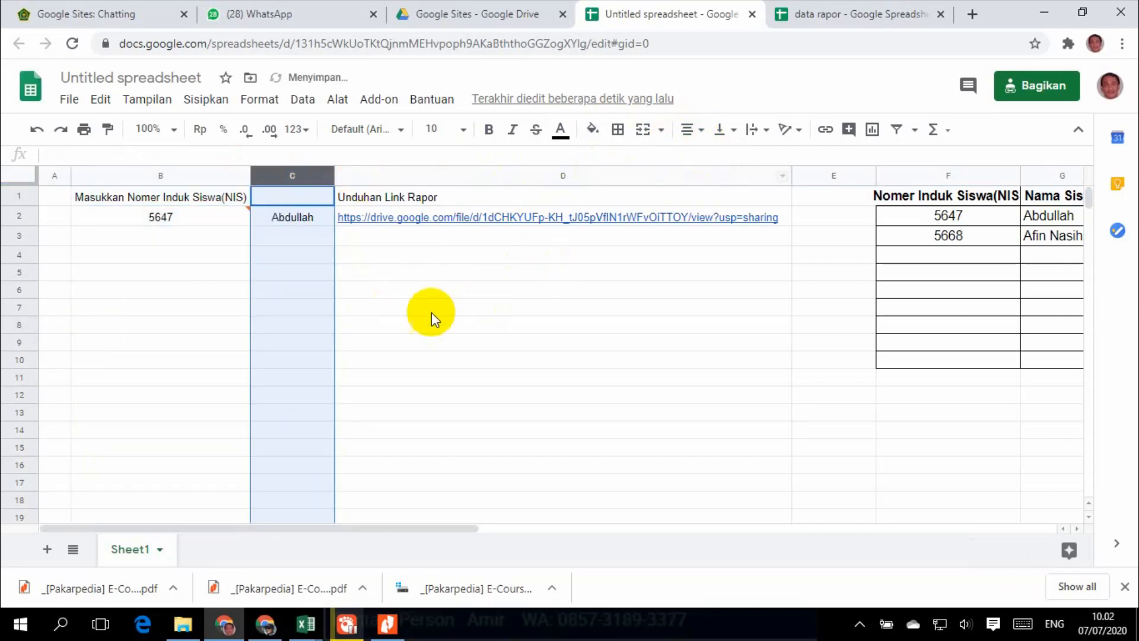
pyautogui.click(430, 312)
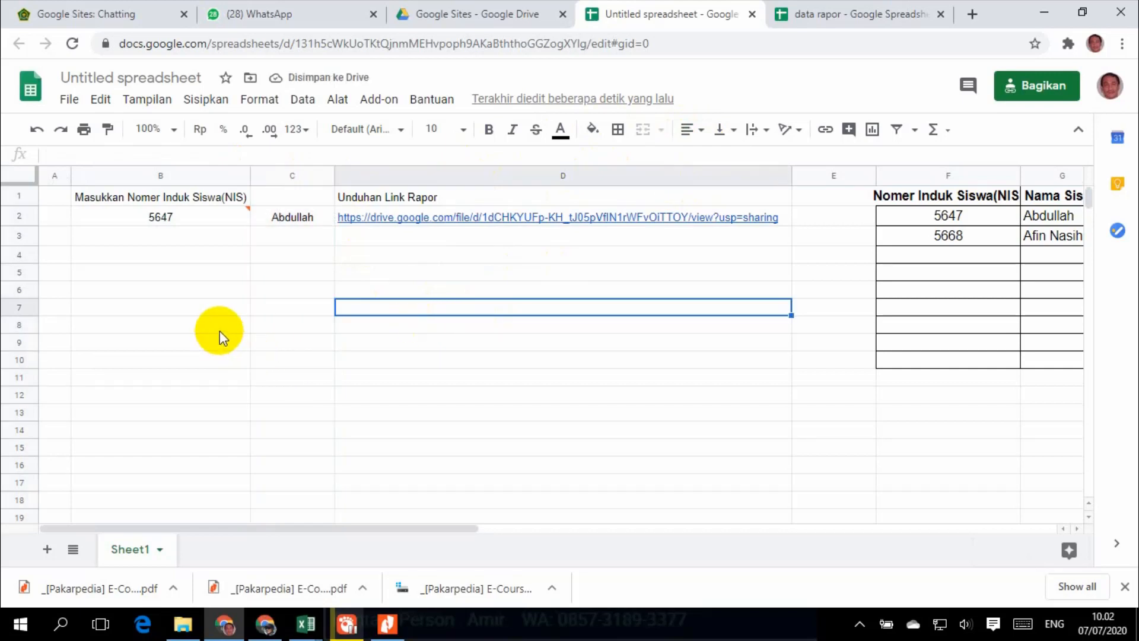
# Clear the student number from cell B2.
pyautogui.moveTo(171, 226)
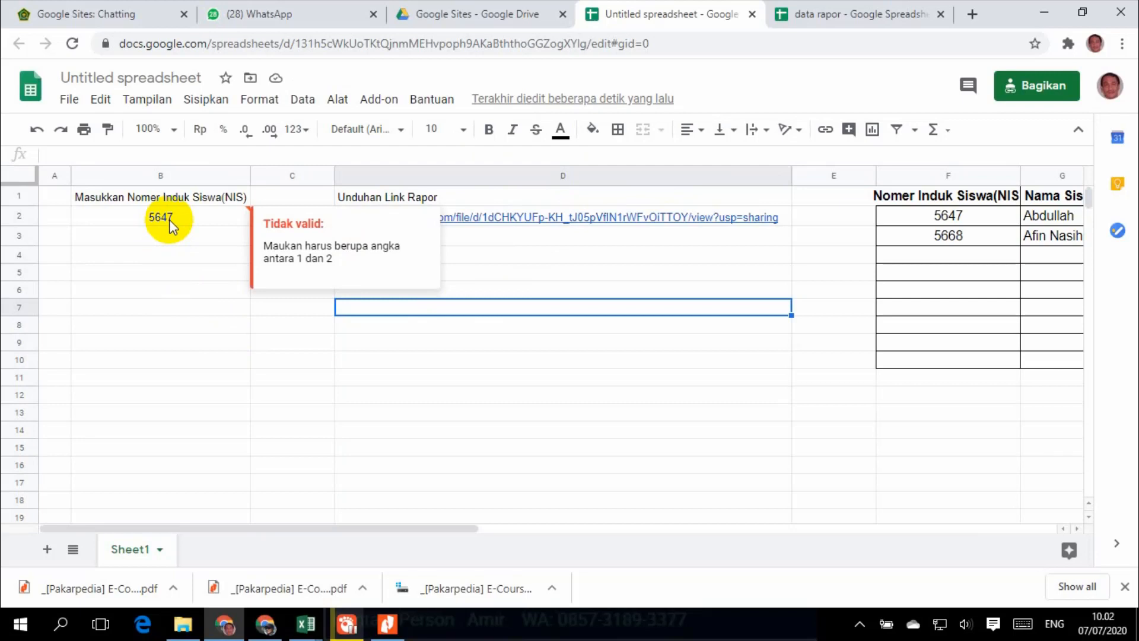
pyautogui.click(170, 222)
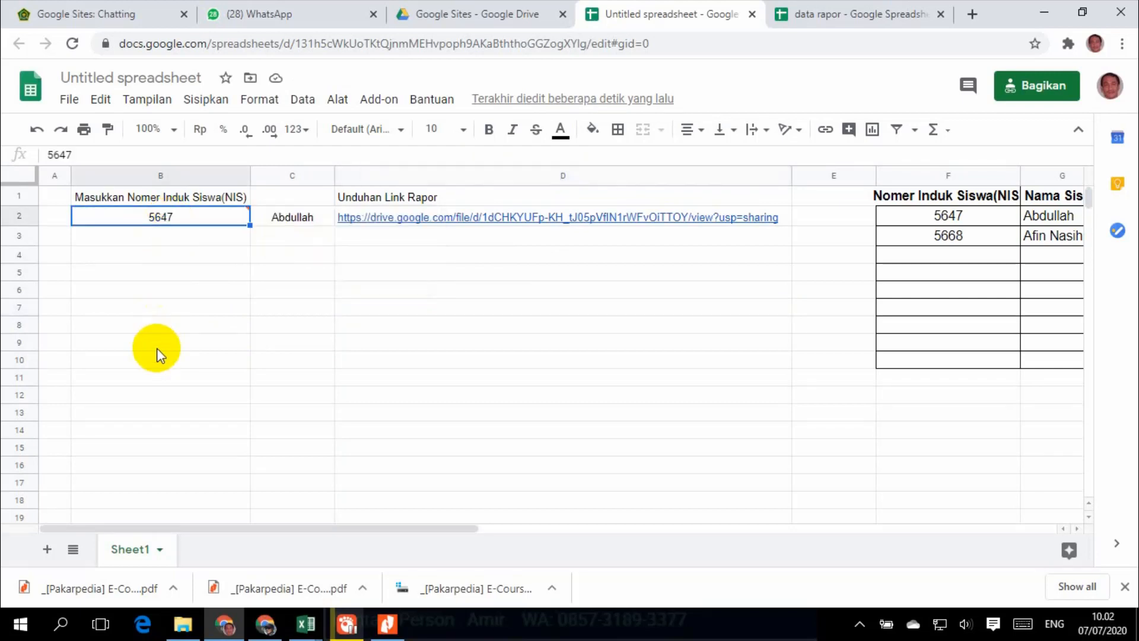
pyautogui.press('Delete')
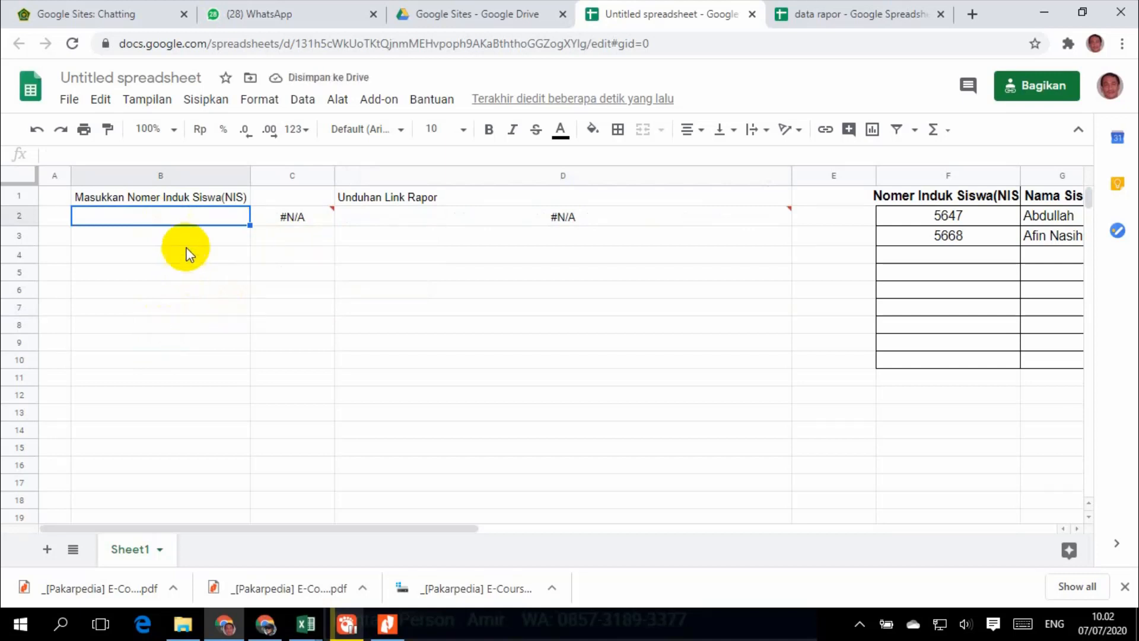
# Fill the range B1:D2 with yellow.
pyautogui.click(204, 199)
pyautogui.hotkey('shift', 'Right')
pyautogui.hotkey('shift', 'Right')
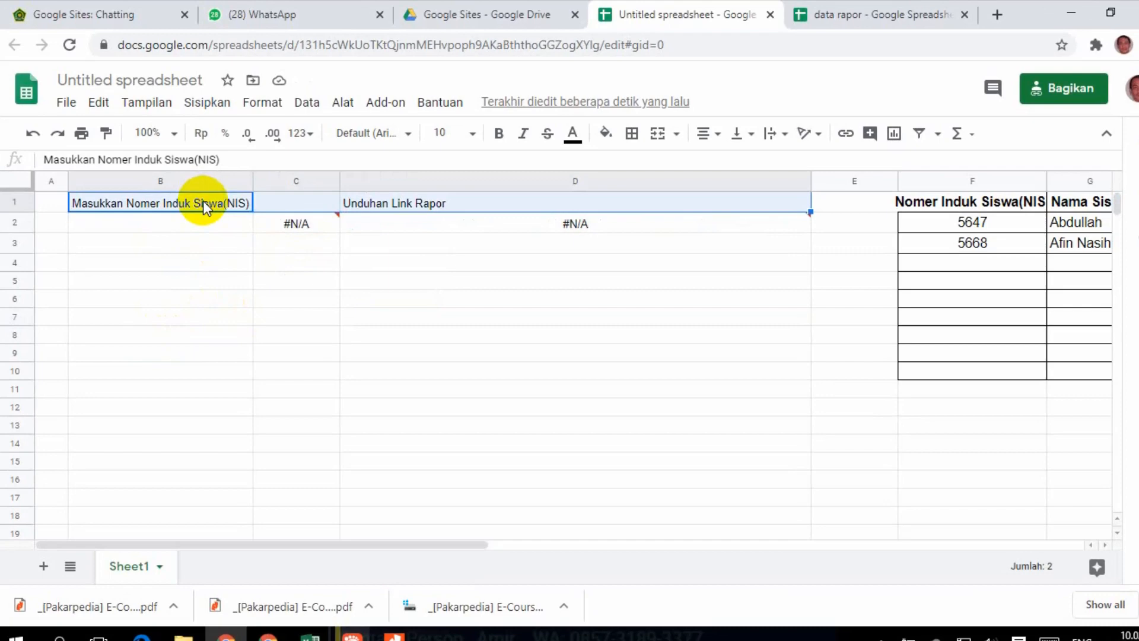
pyautogui.hotkey('shift', 'Down')
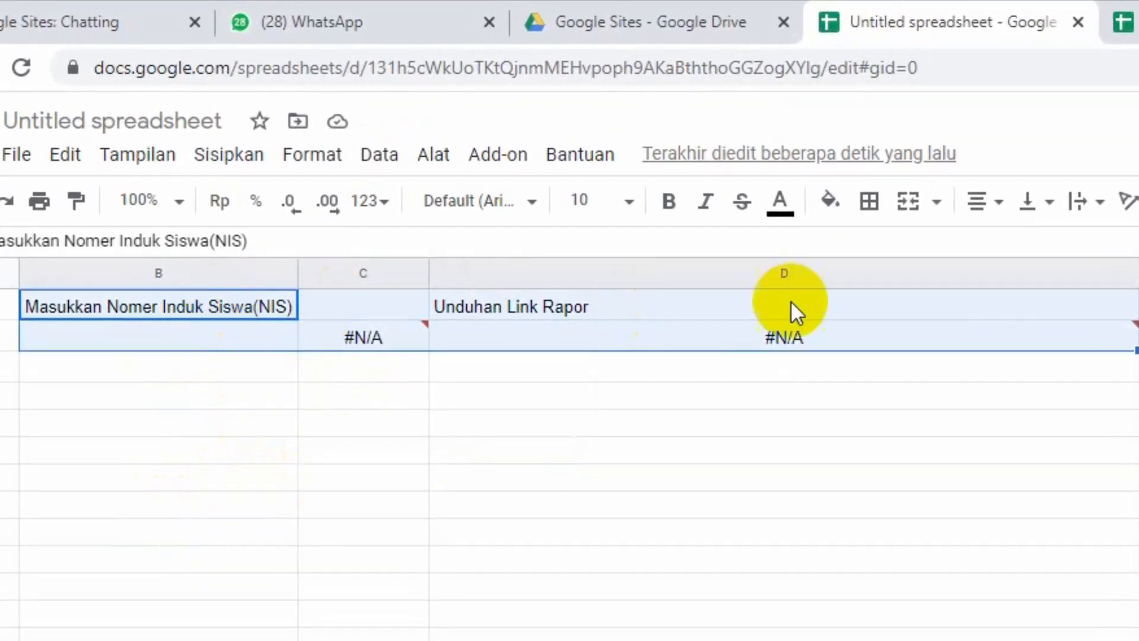
pyautogui.click(832, 203)
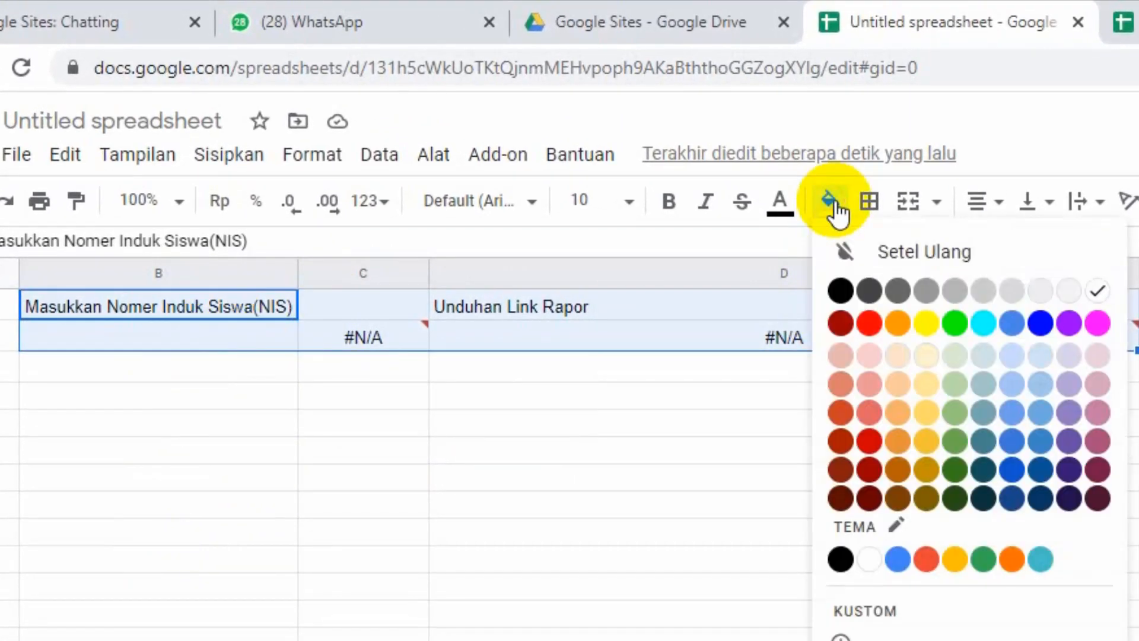
pyautogui.click(929, 329)
pyautogui.click(416, 504)
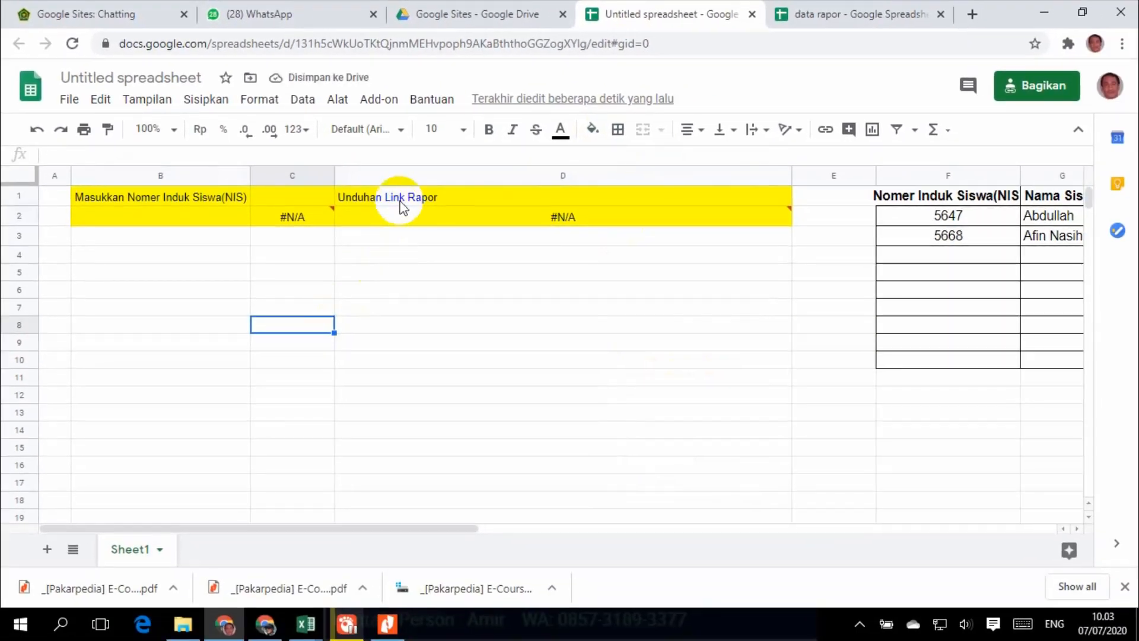
# Make the headings in B1:D1 bold at size 12 and widen column B until its heading fits.
pyautogui.click(183, 200)
pyautogui.hotkey('shift', 'Right')
pyautogui.hotkey('shift', 'Right')
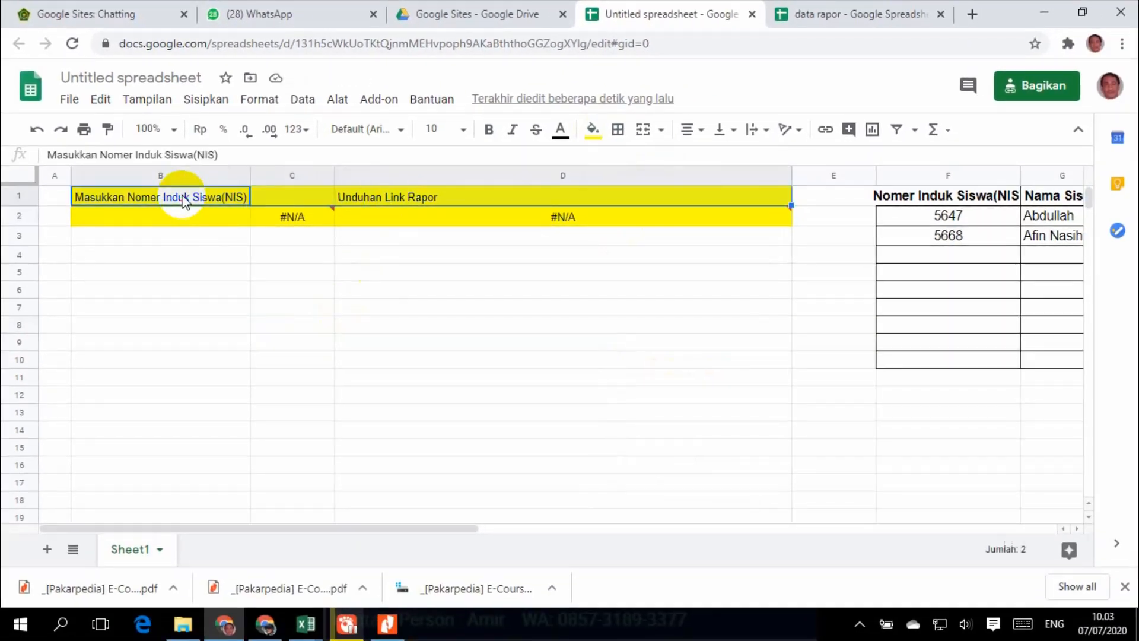
pyautogui.click(489, 131)
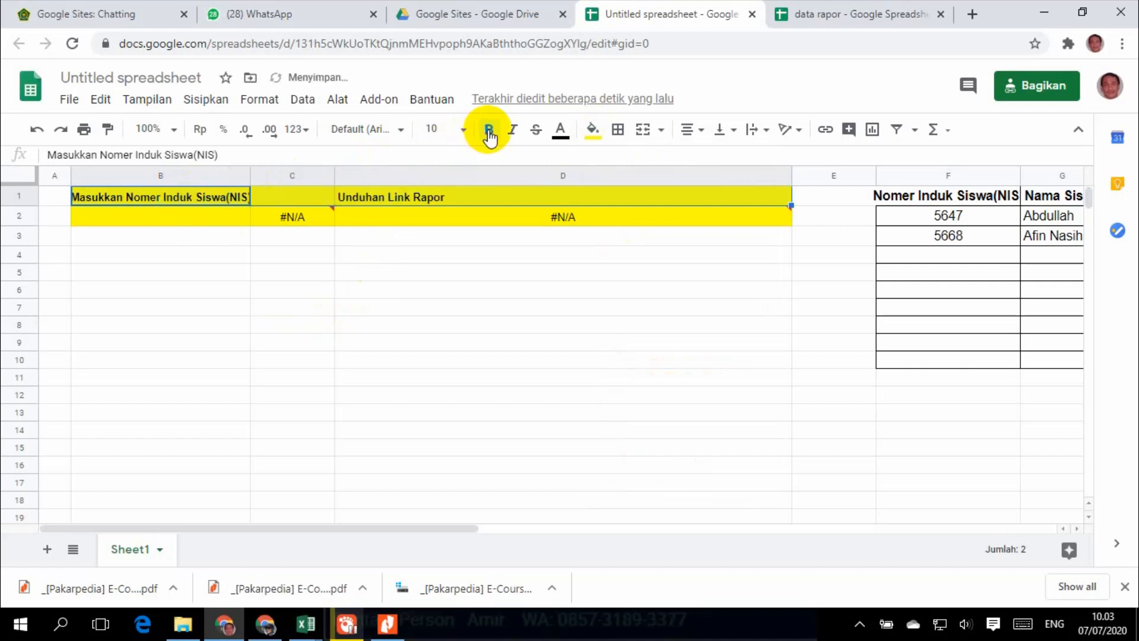
pyautogui.click(463, 130)
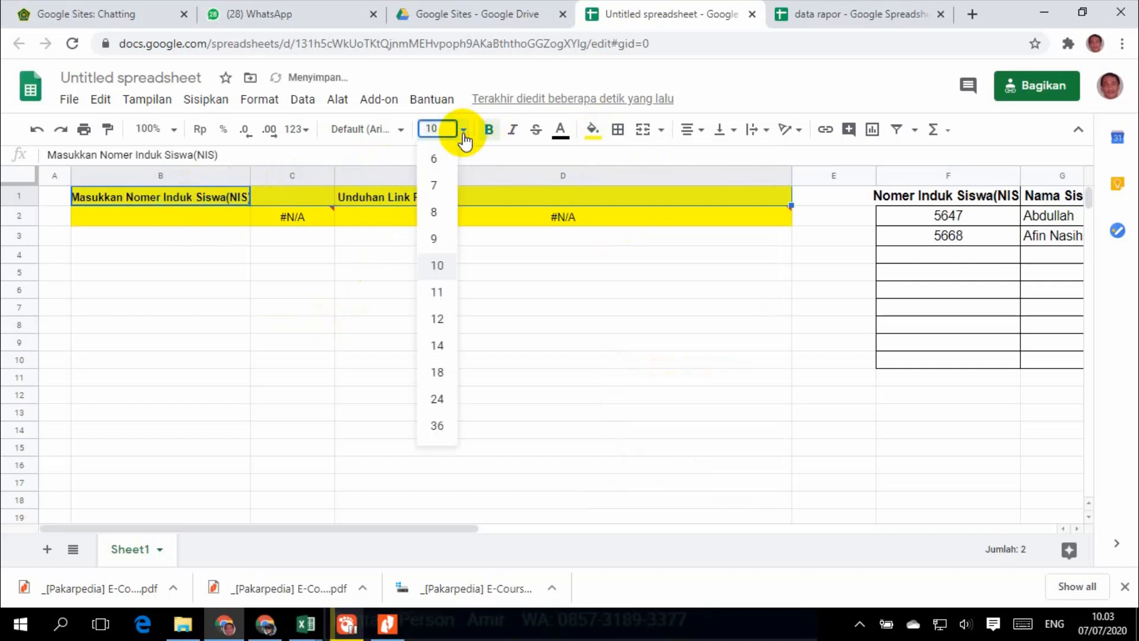
pyautogui.click(438, 321)
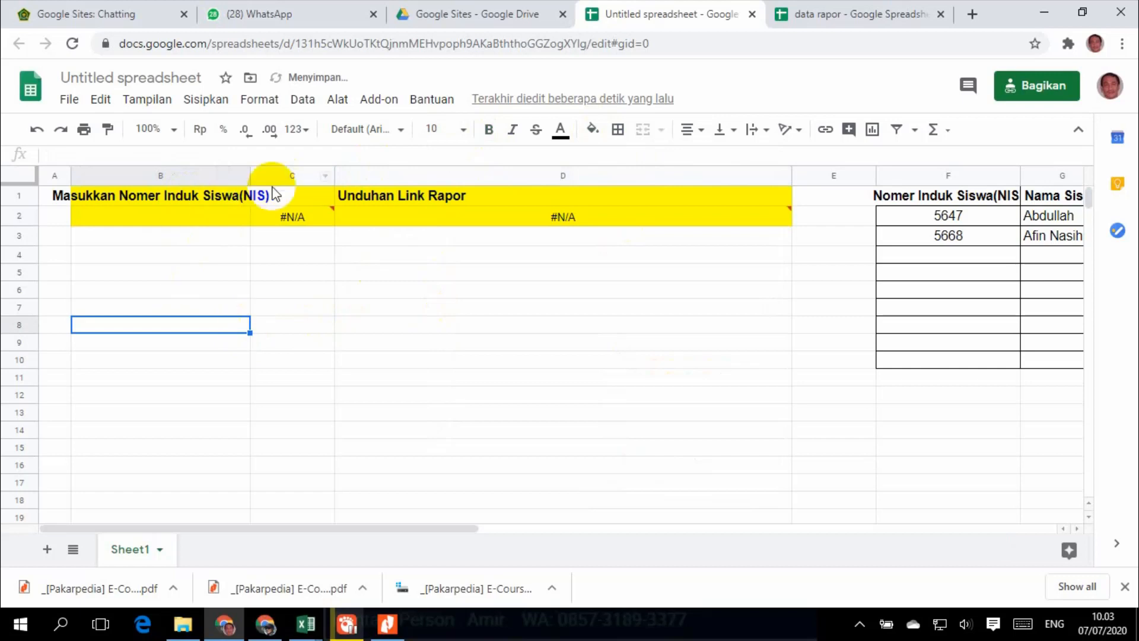
pyautogui.moveTo(248, 175); pyautogui.dragTo(307, 176)
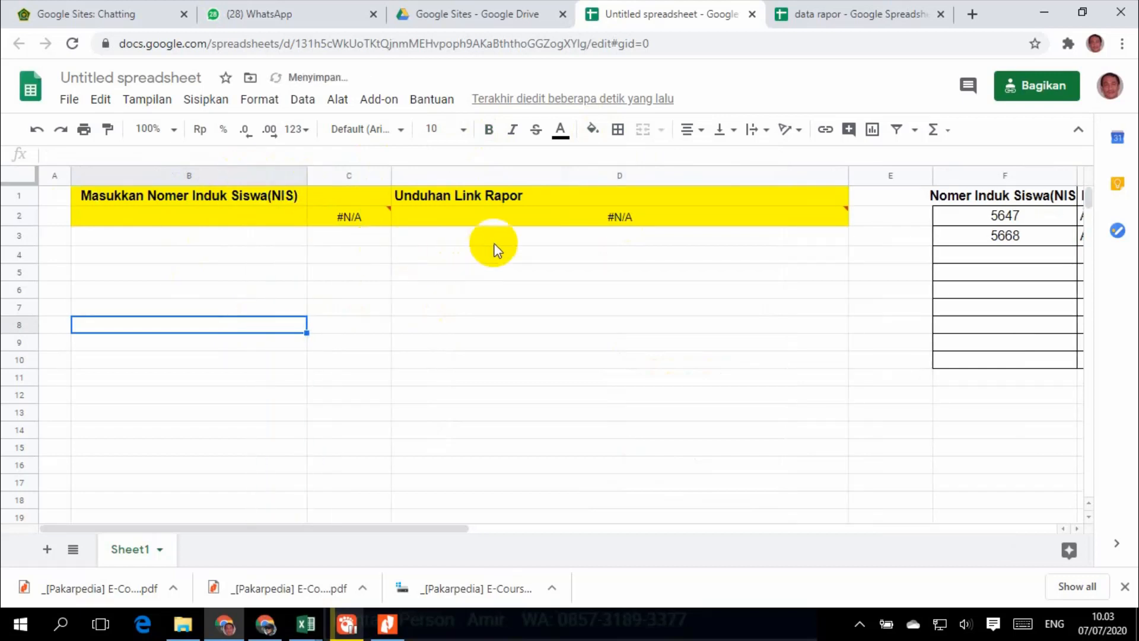
# Centre the "Unduhan Link Rapor" heading horizontally in cell D1.
pyautogui.click(516, 200)
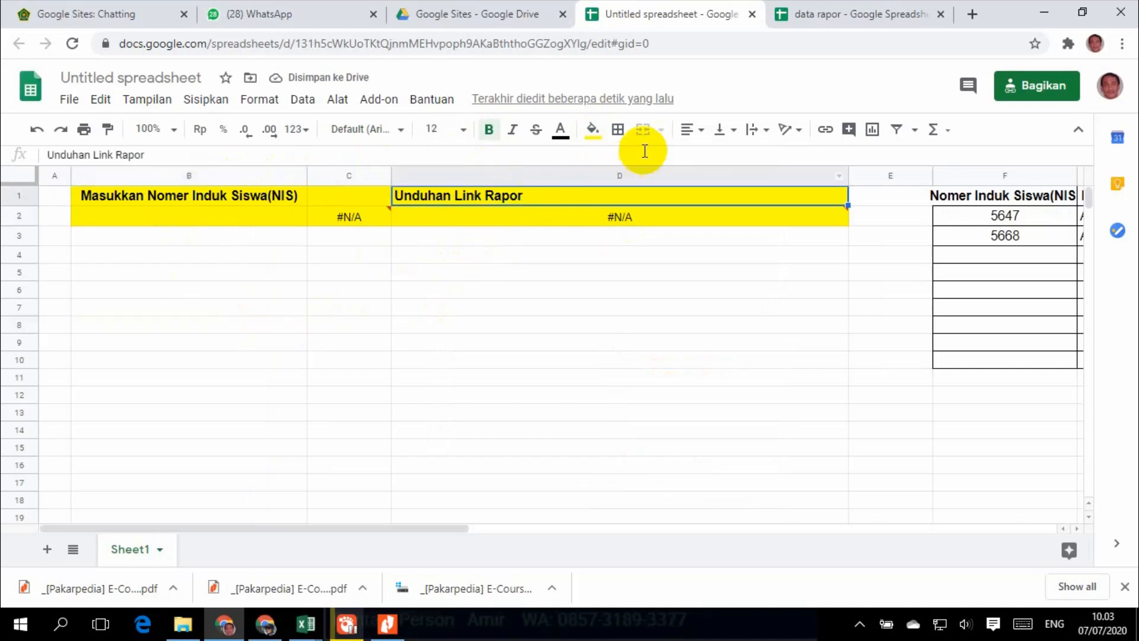
pyautogui.click(698, 132)
pyautogui.click(710, 158)
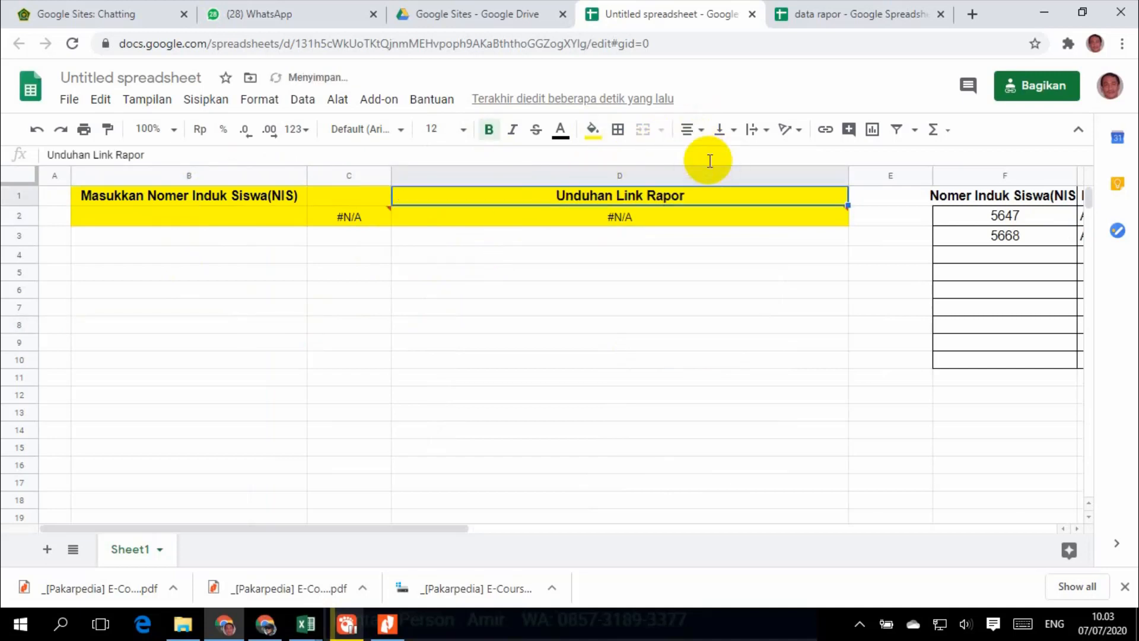
pyautogui.click(629, 306)
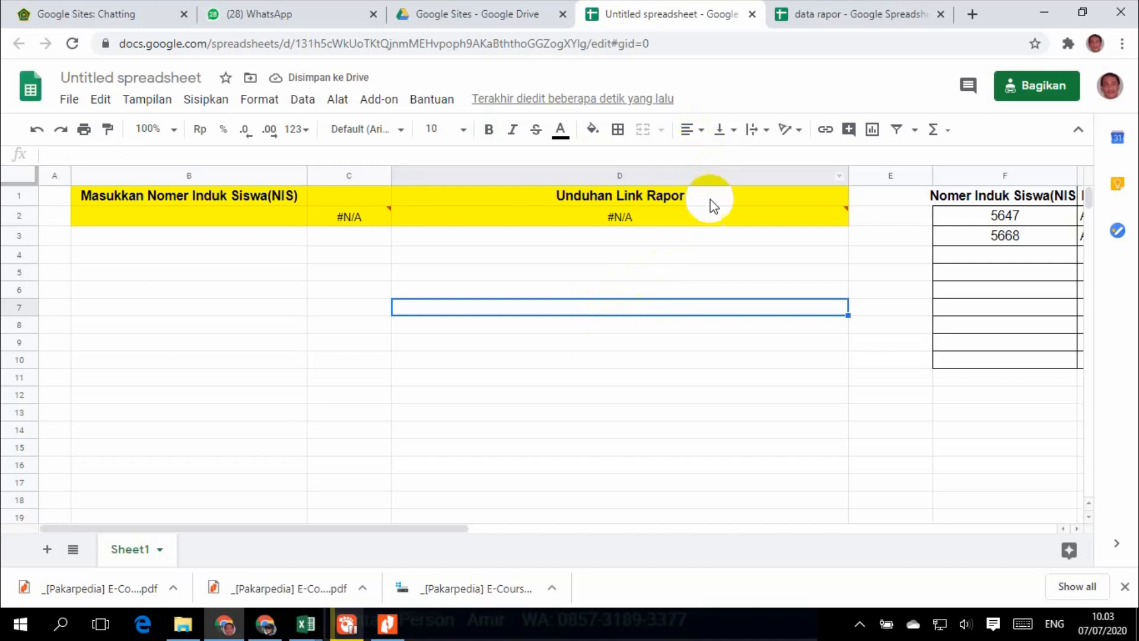
# Set the "Unduhan Link Rapor" heading in cell D1 back to left alignment.
pyautogui.click(666, 197)
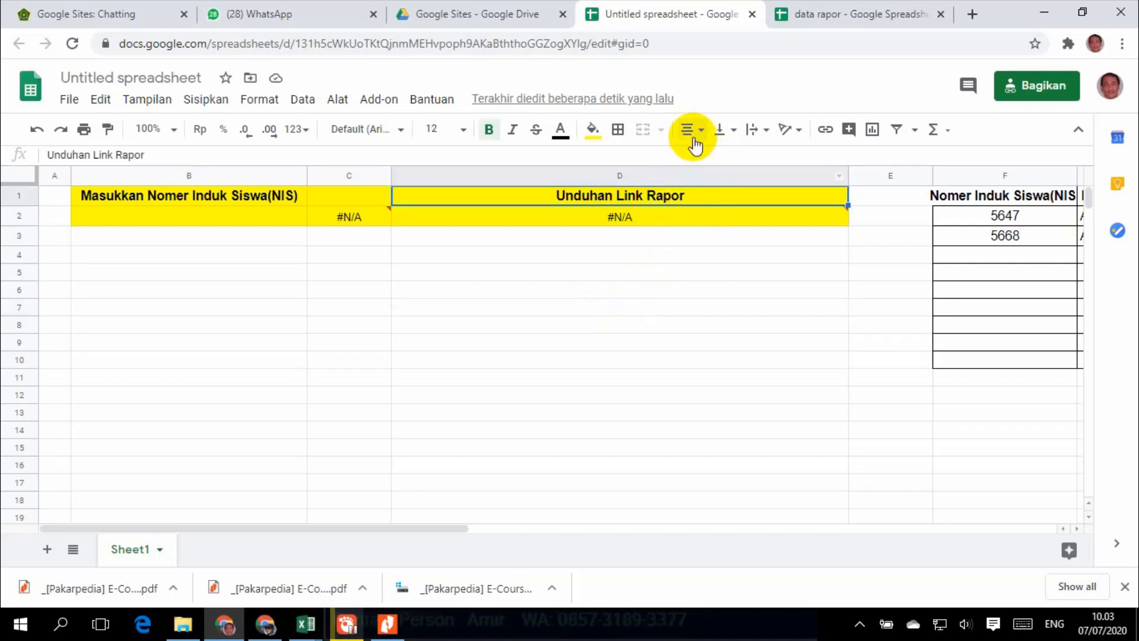
pyautogui.click(691, 128)
pyautogui.click(690, 157)
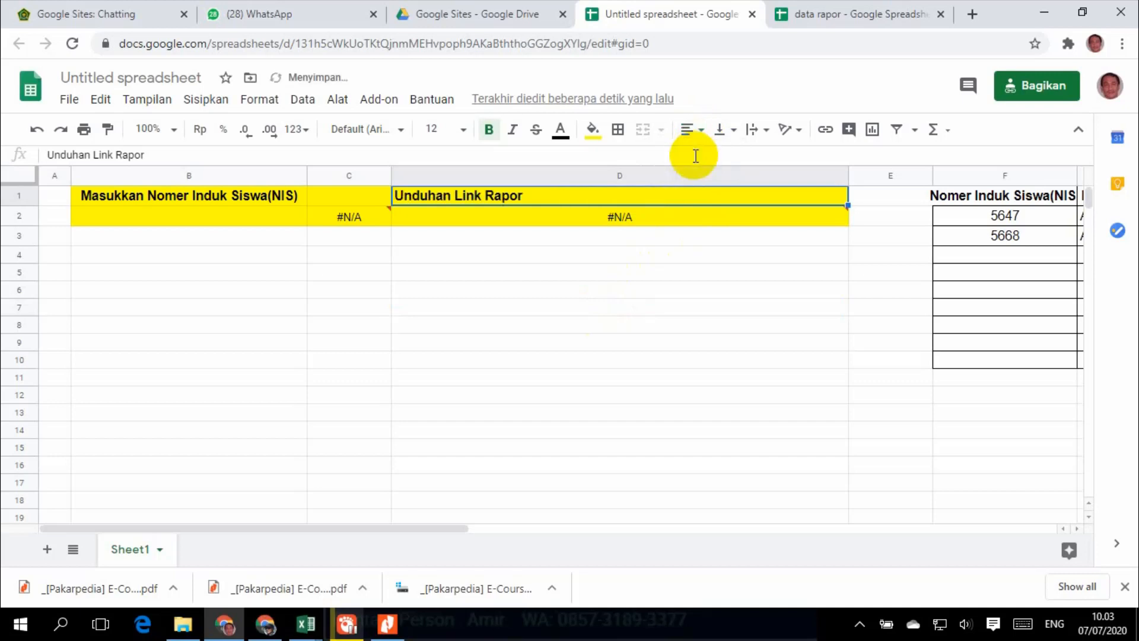
pyautogui.click(579, 277)
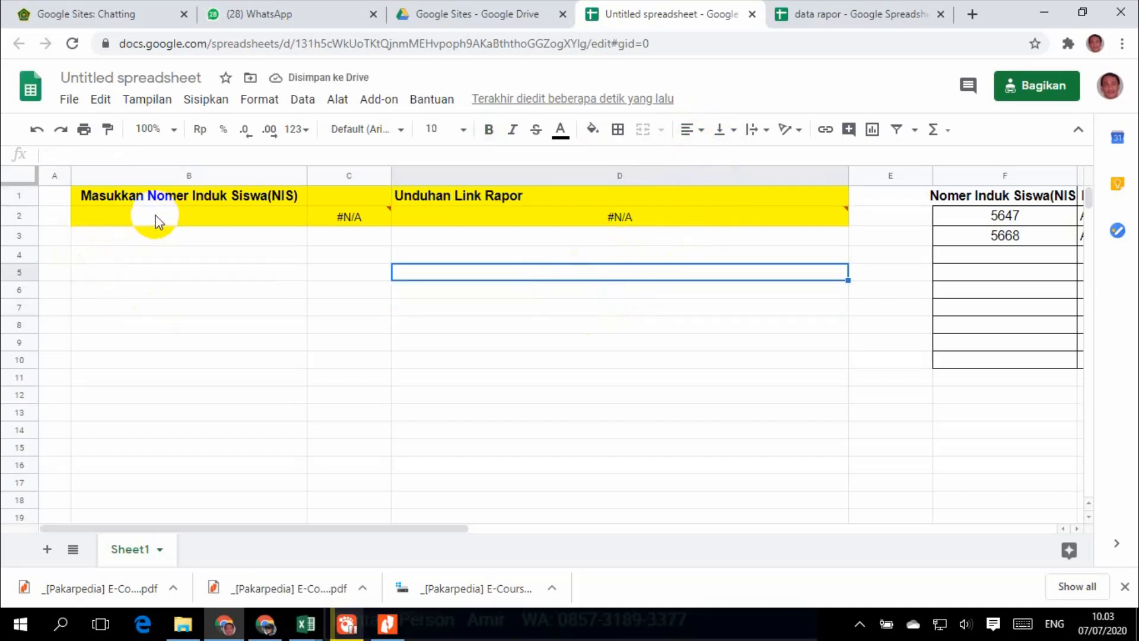
# Set up a protected range for B1:D2 with the description "Blok".
pyautogui.click(175, 200)
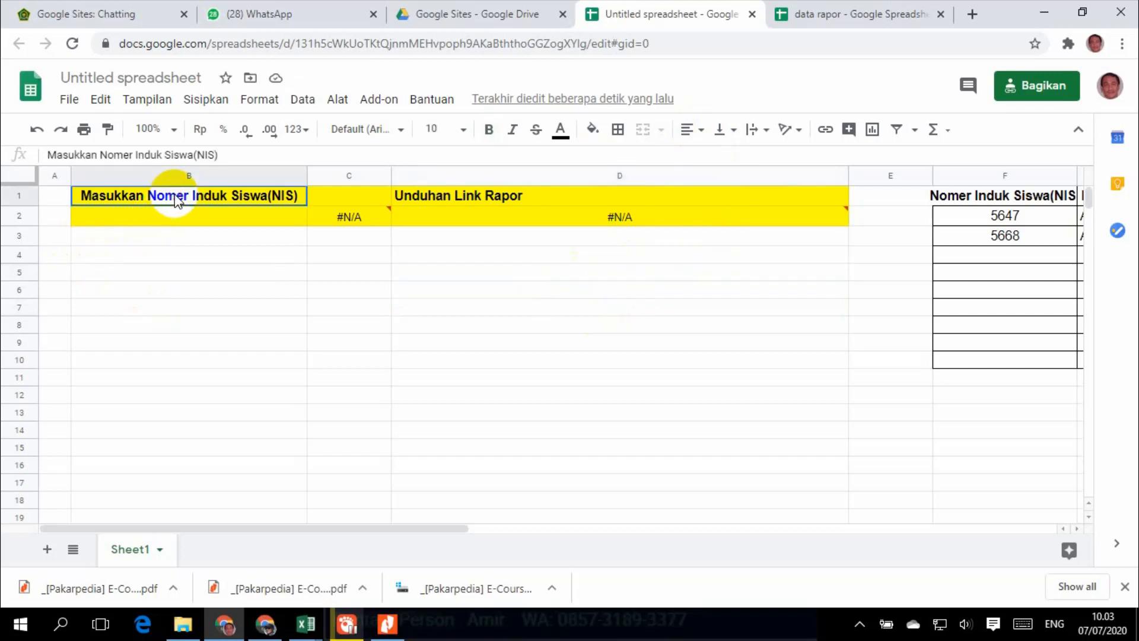
pyautogui.hotkey('shift', 'Down')
pyautogui.hotkey('shift', 'Right')
pyautogui.hotkey('shift', 'Right')
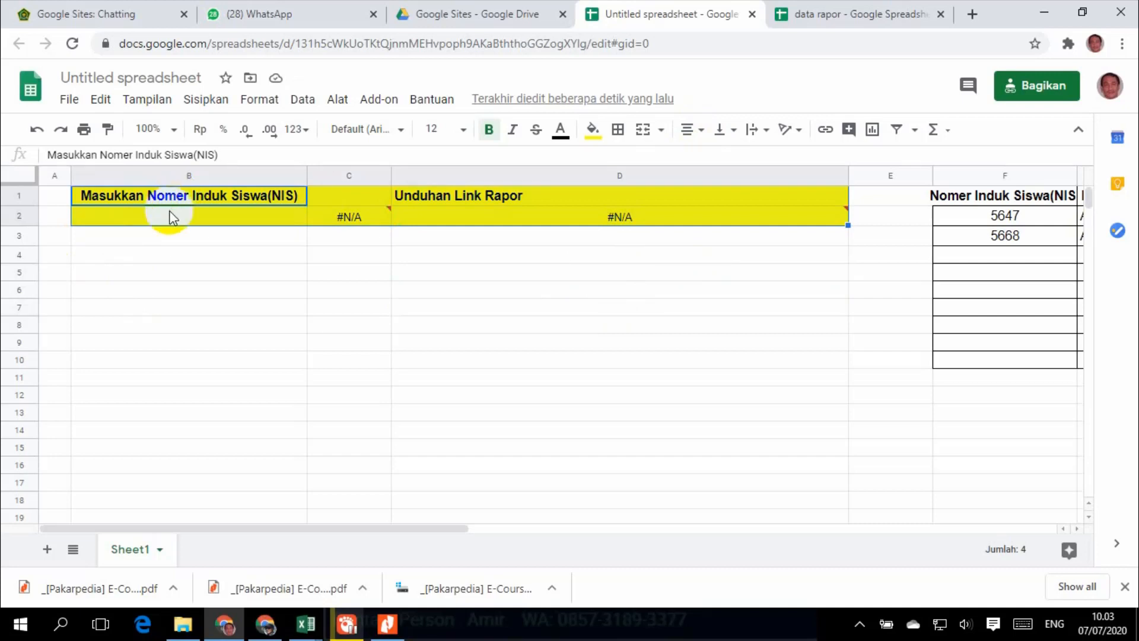
pyautogui.rightClick(170, 217)
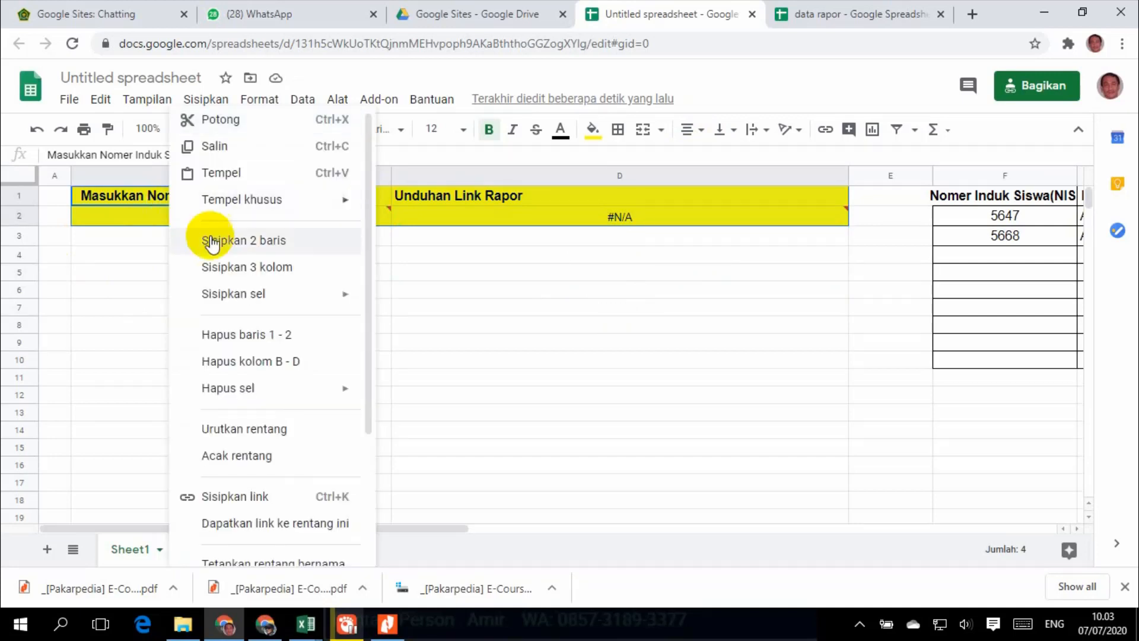
pyautogui.scroll(-3, 279, 314)
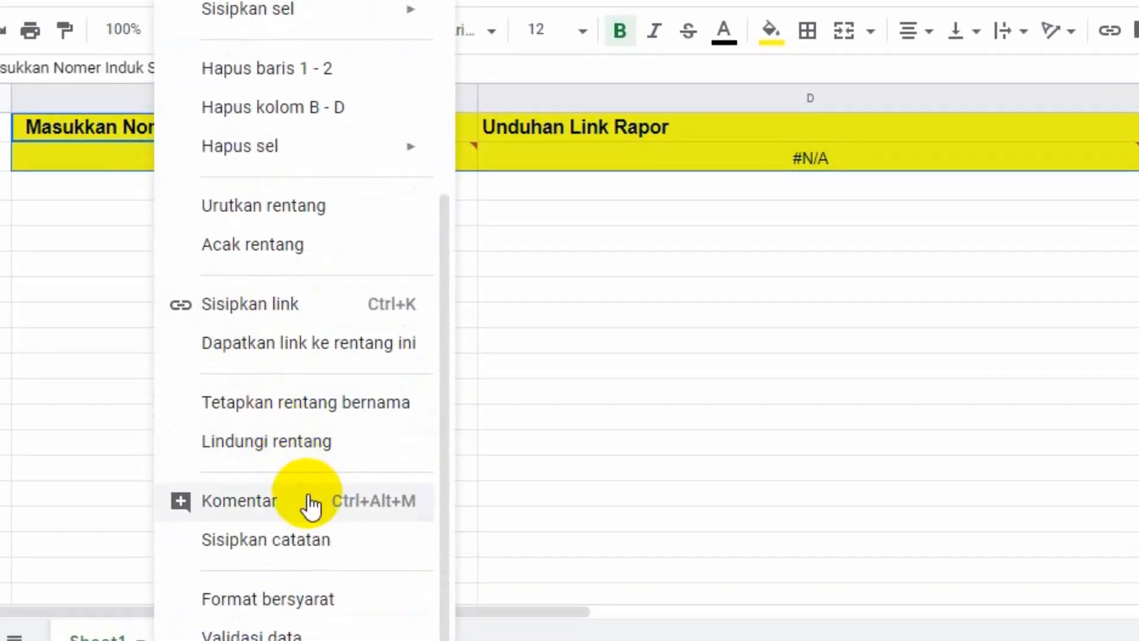
pyautogui.scroll(5, 310, 505)
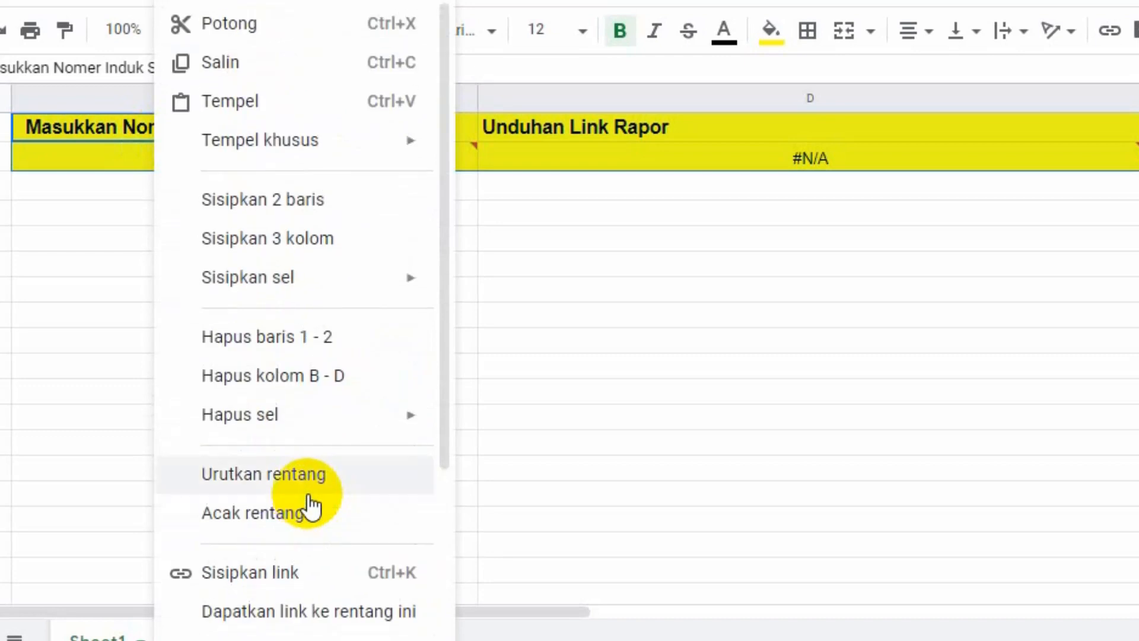
pyautogui.scroll(-5, 311, 506)
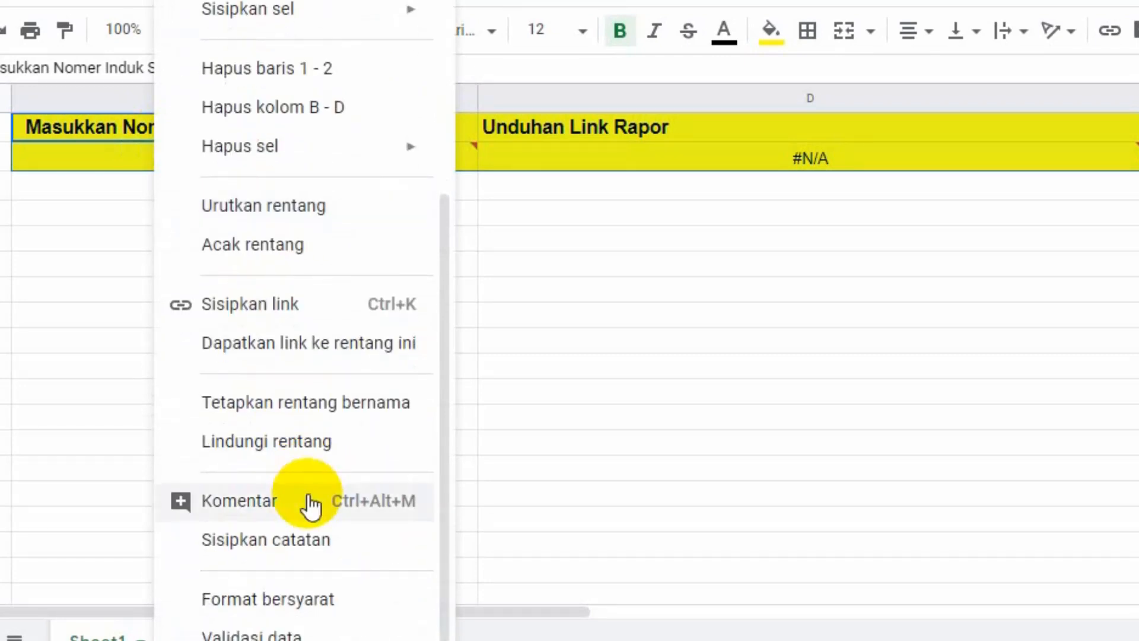
pyautogui.click(306, 452)
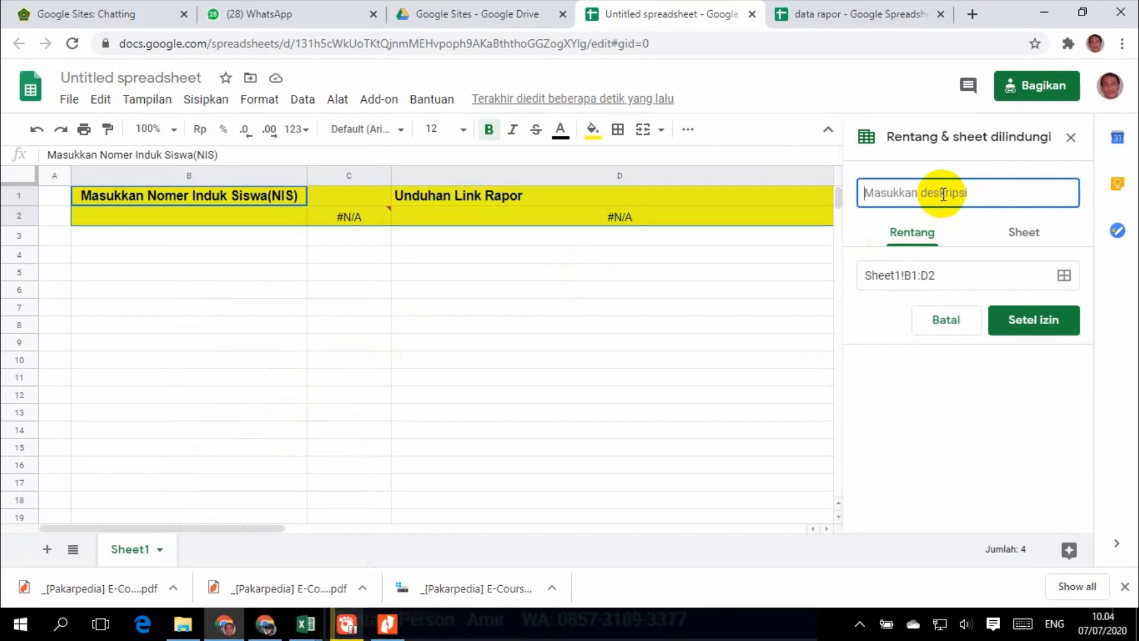
pyautogui.write('Blok')
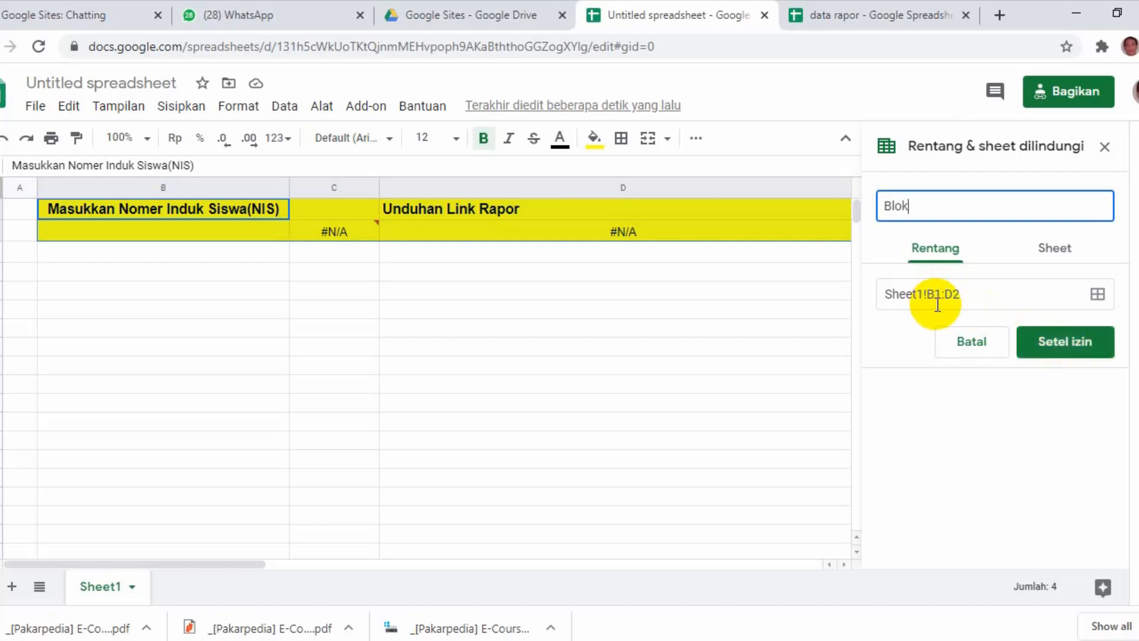
# Restrict editing of the protected range to "Hanya Anda" and close the protection settings.
pyautogui.click(1059, 337)
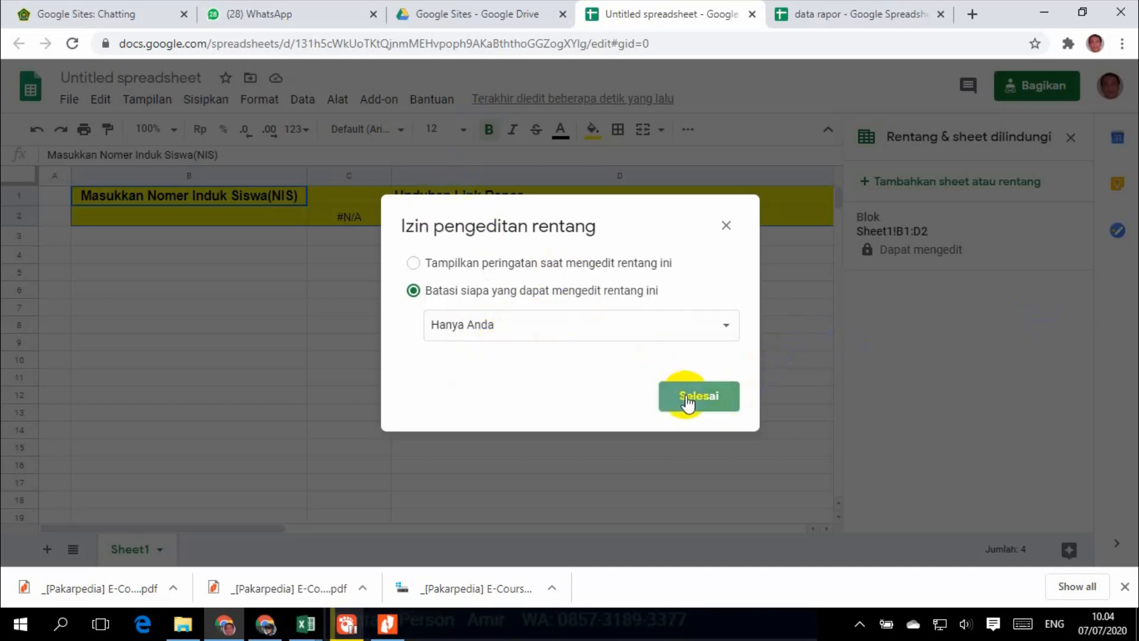
pyautogui.click(697, 326)
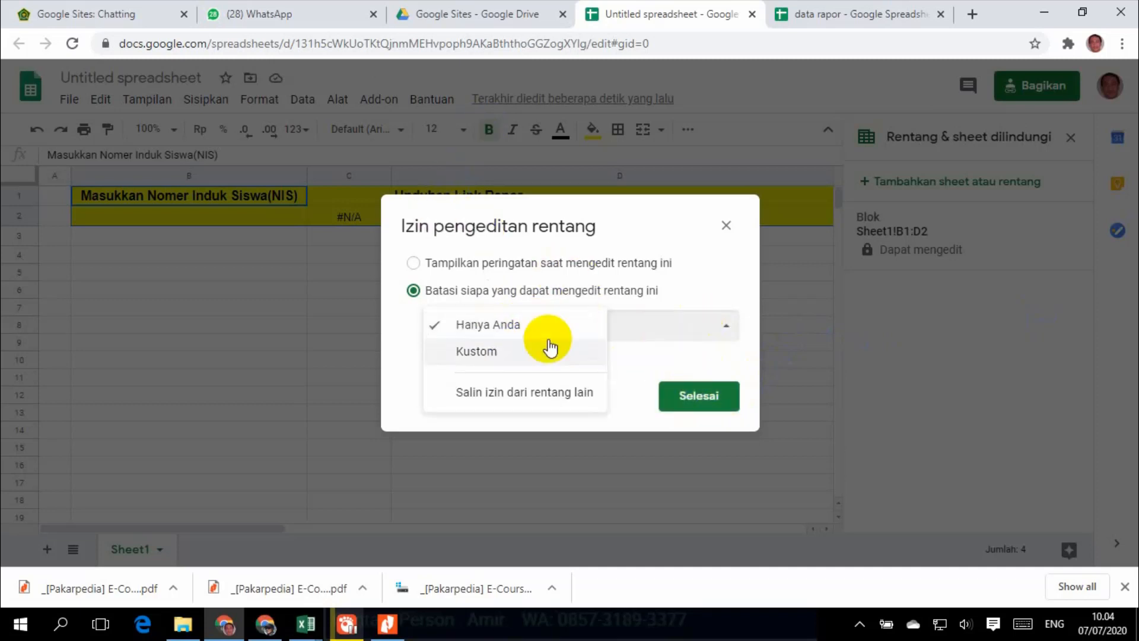
pyautogui.click(528, 325)
pyautogui.click(678, 399)
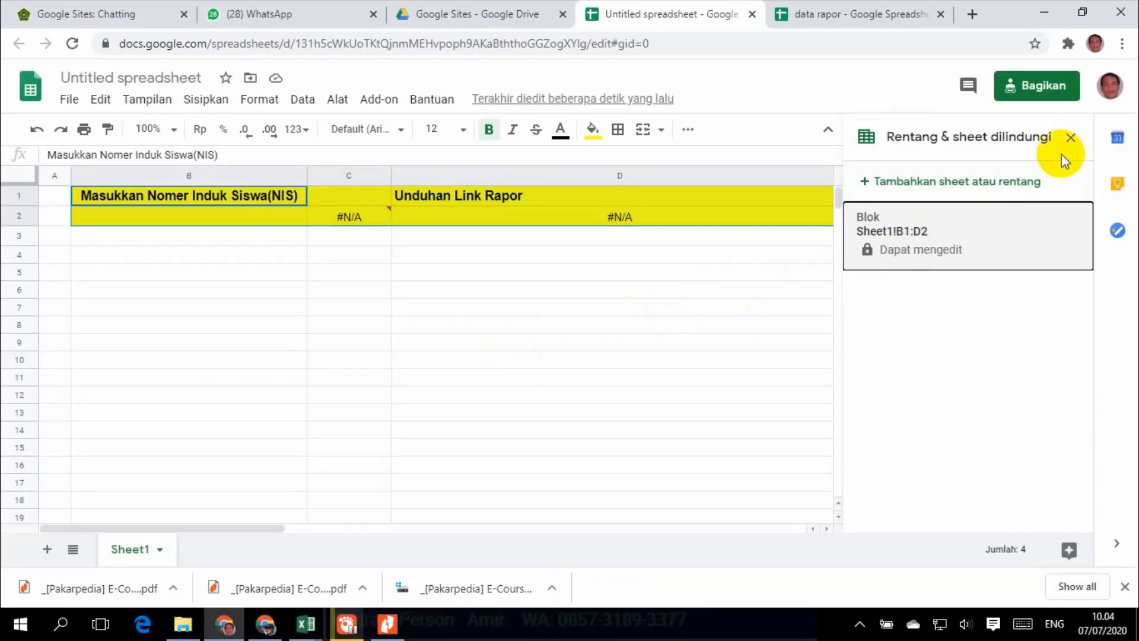
pyautogui.click(1069, 137)
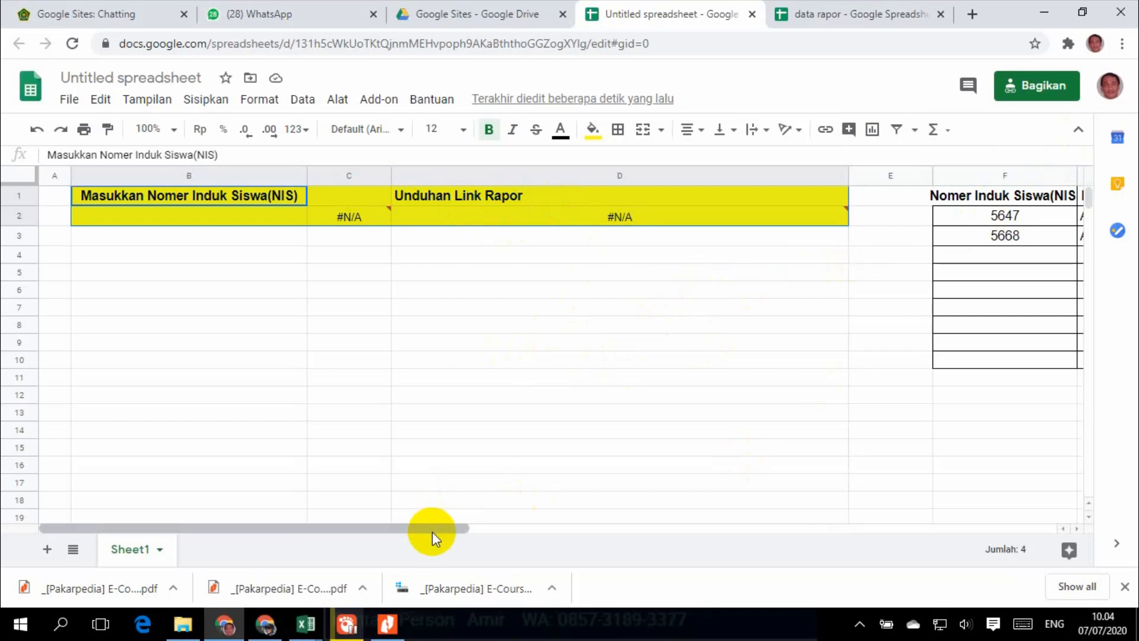
# Hide columns F to H, which hold the student number, name and report link data.
pyautogui.moveTo(433, 531); pyautogui.dragTo(617, 533)
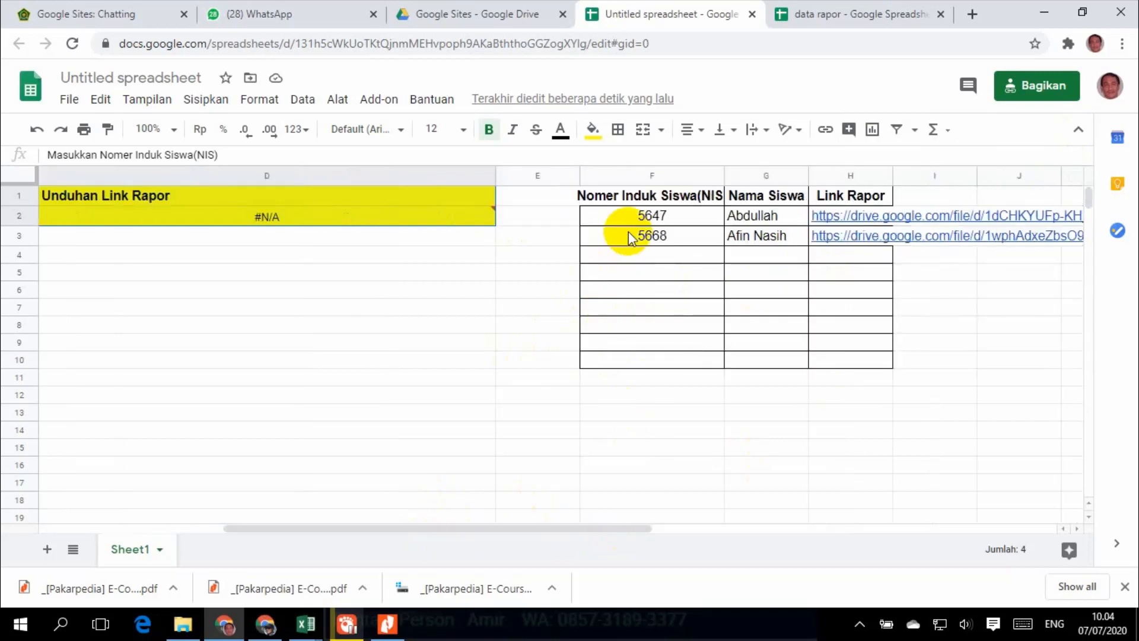
pyautogui.click(630, 176)
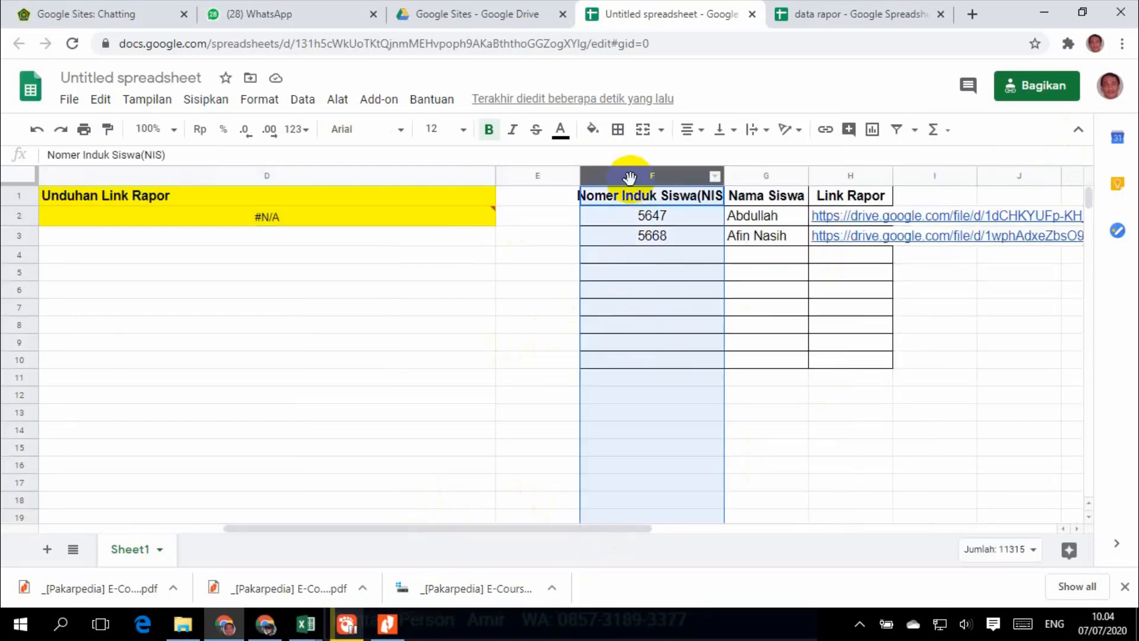
pyautogui.hotkey('shift', 'Right')
pyautogui.hotkey('shift', 'Right')
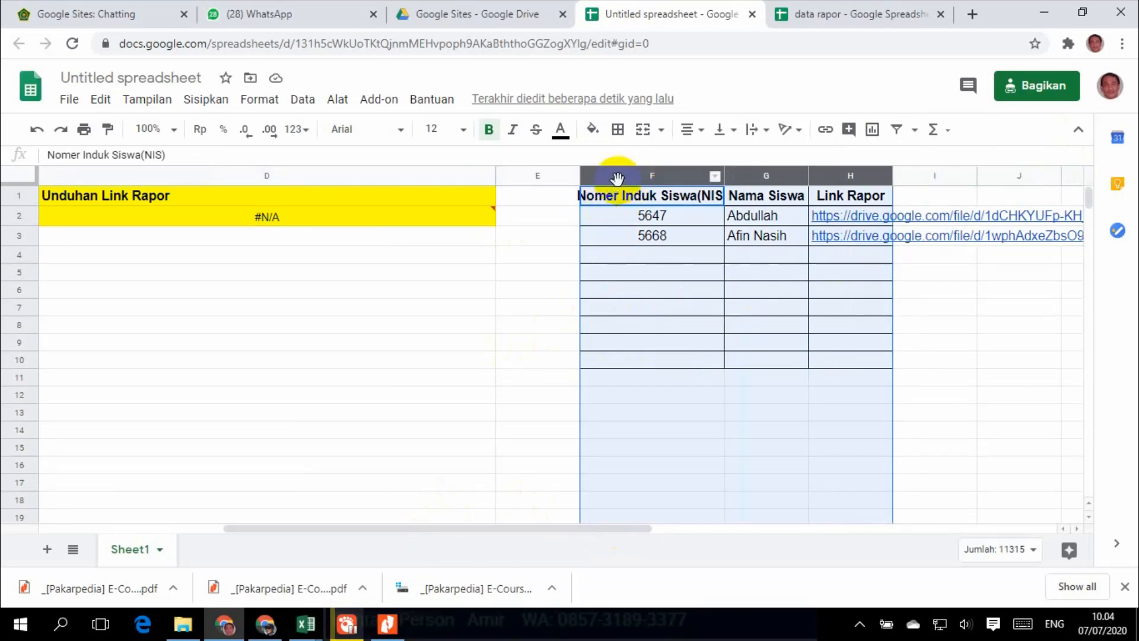
pyautogui.rightClick(617, 178)
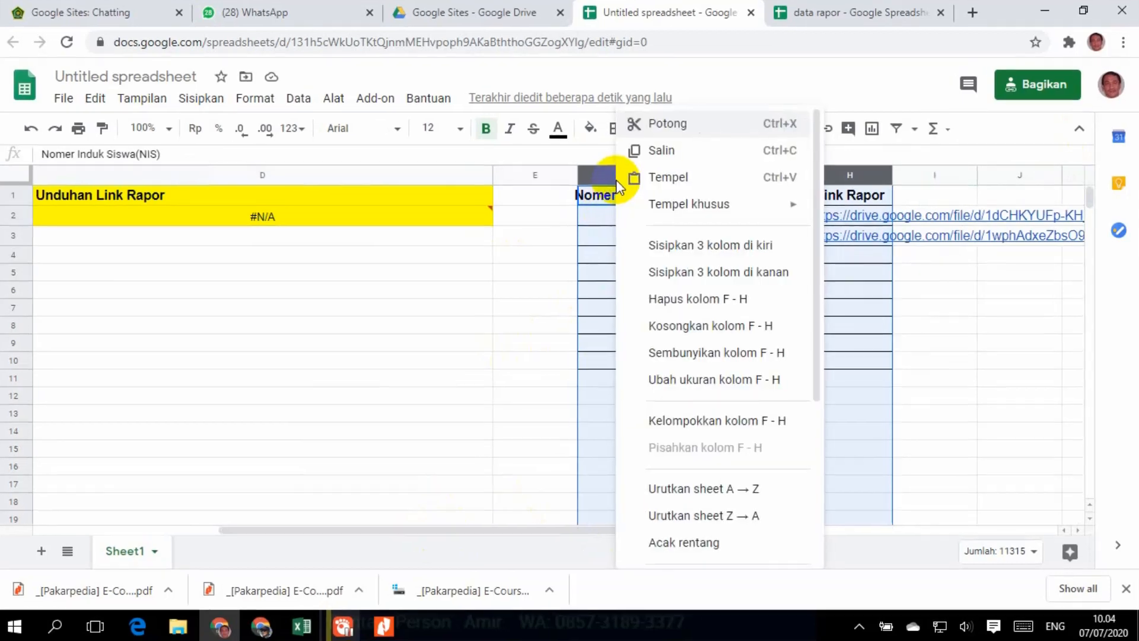
pyautogui.scroll(-5, 540, 347)
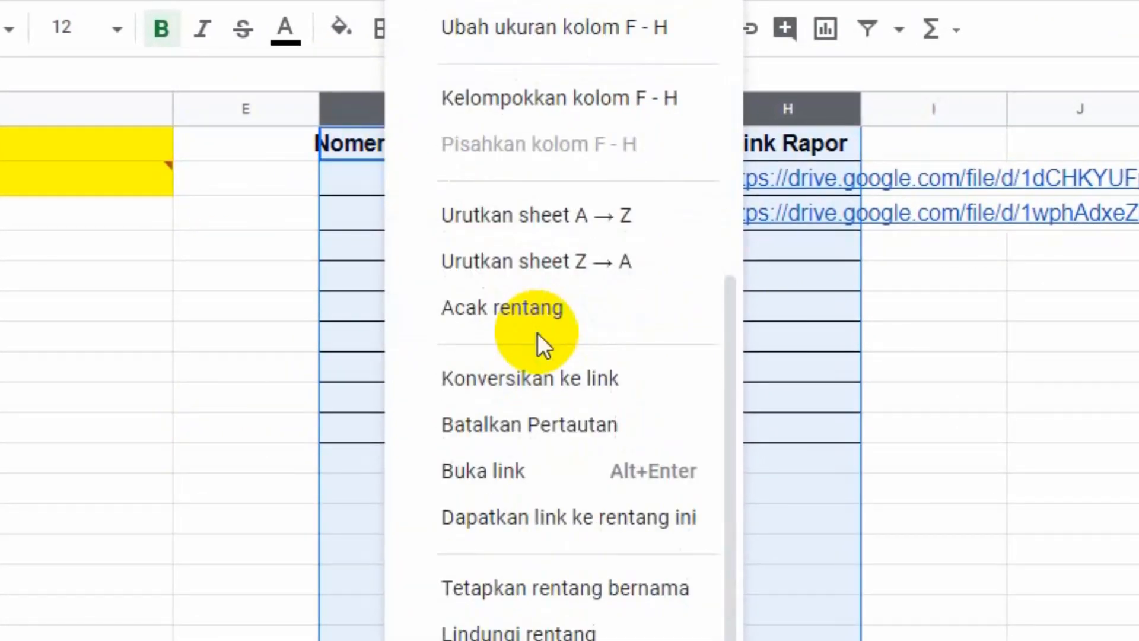
pyautogui.scroll(5, 534, 433)
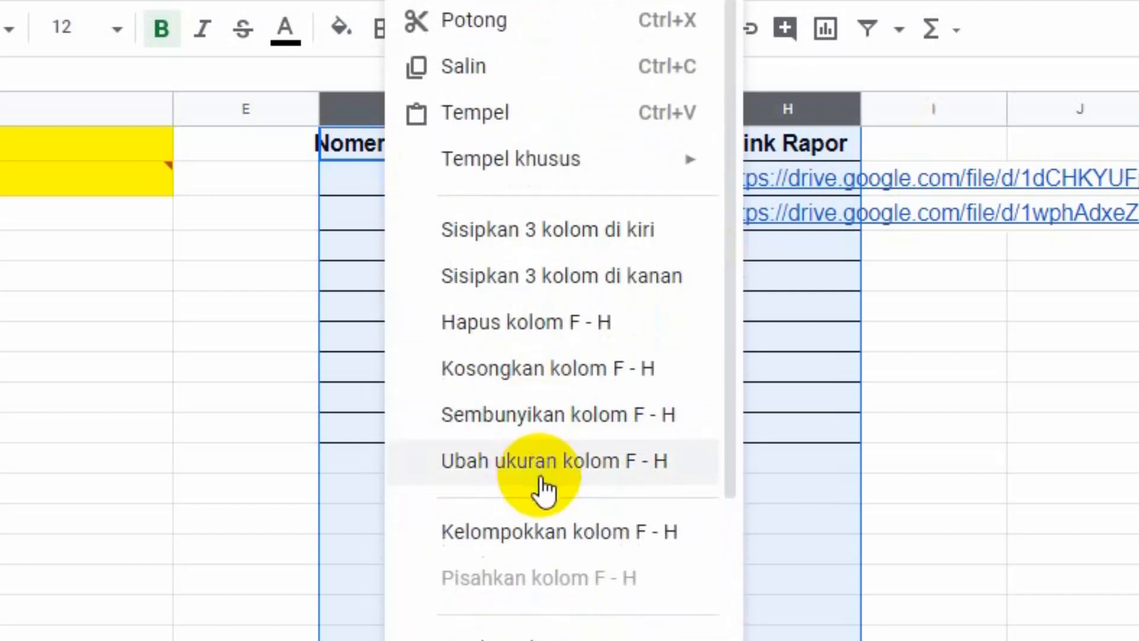
pyautogui.click(598, 418)
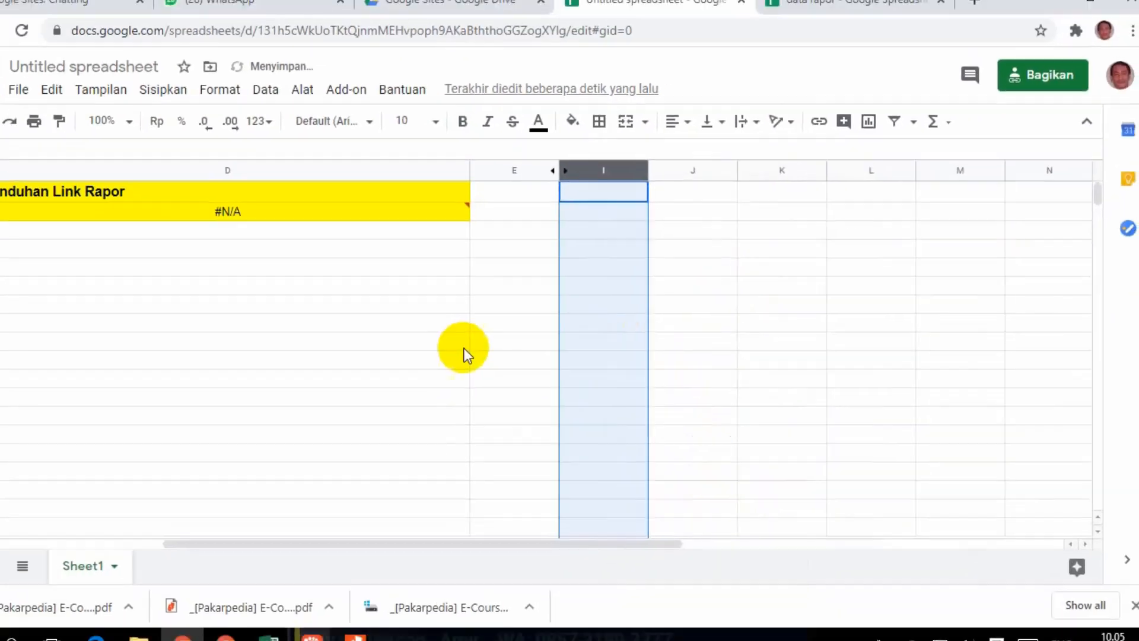
pyautogui.click(493, 338)
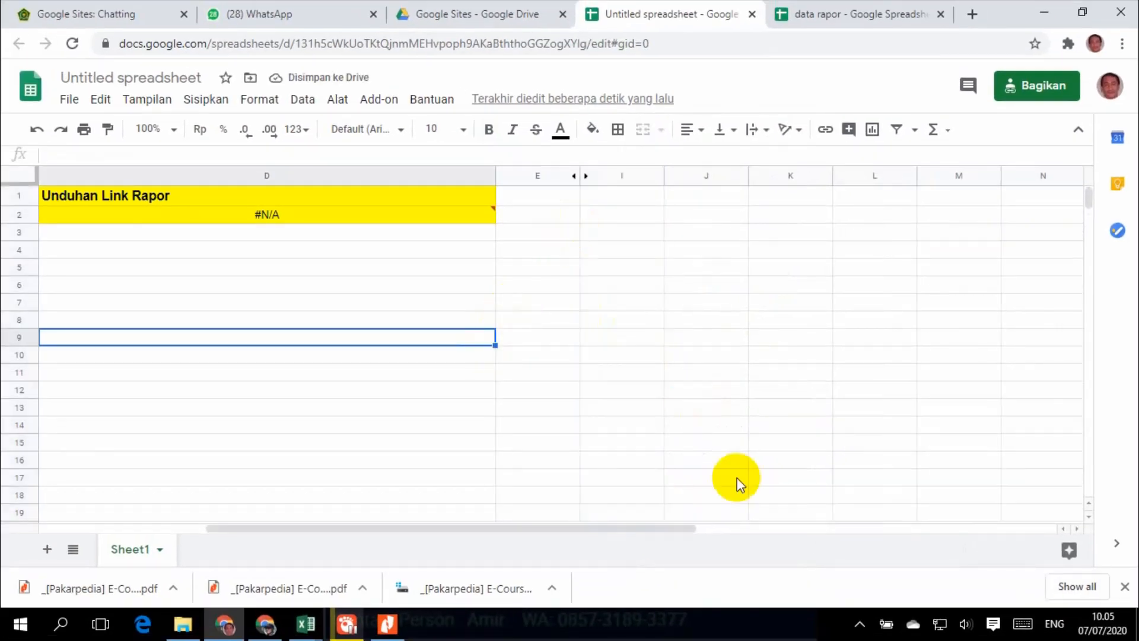
# Test the lookup by entering an arbitrary student number in cell B2 below the "Masukkan Nomer Induk Siswa(NIS)" heading.
pyautogui.moveTo(666, 526); pyautogui.dragTo(497, 525)
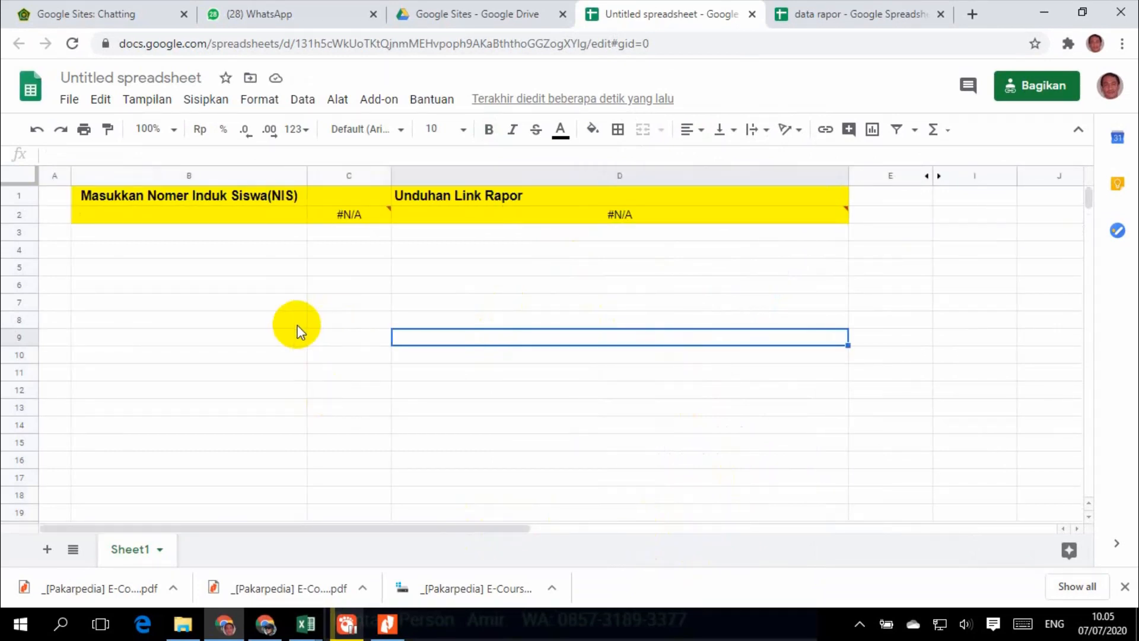
pyautogui.click(193, 215)
pyautogui.write('4667')
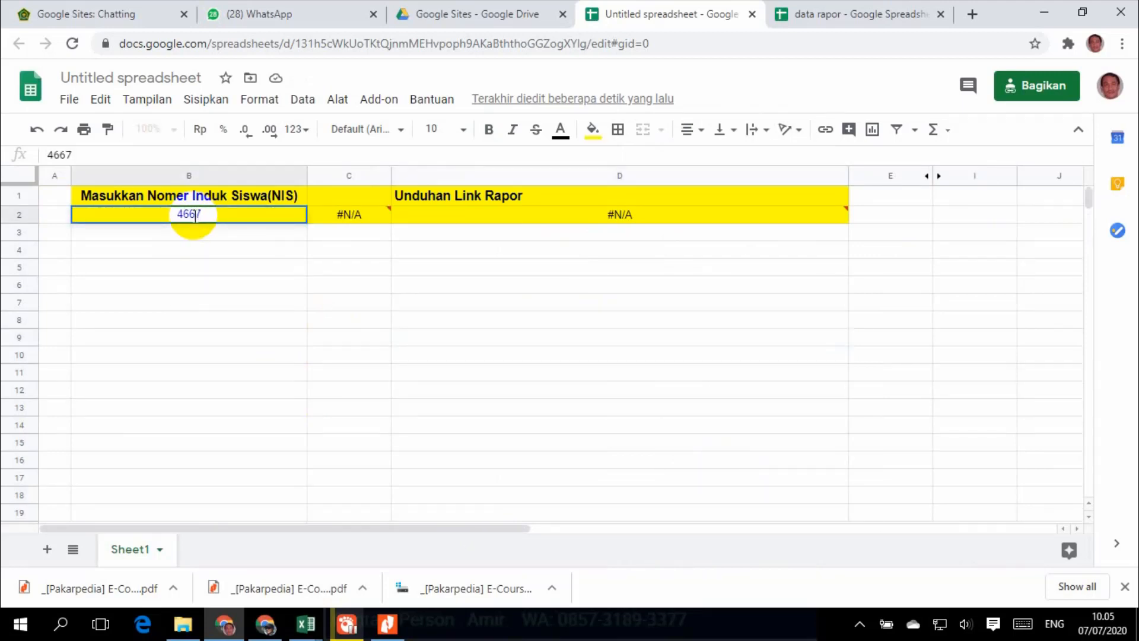
pyautogui.press('Return')
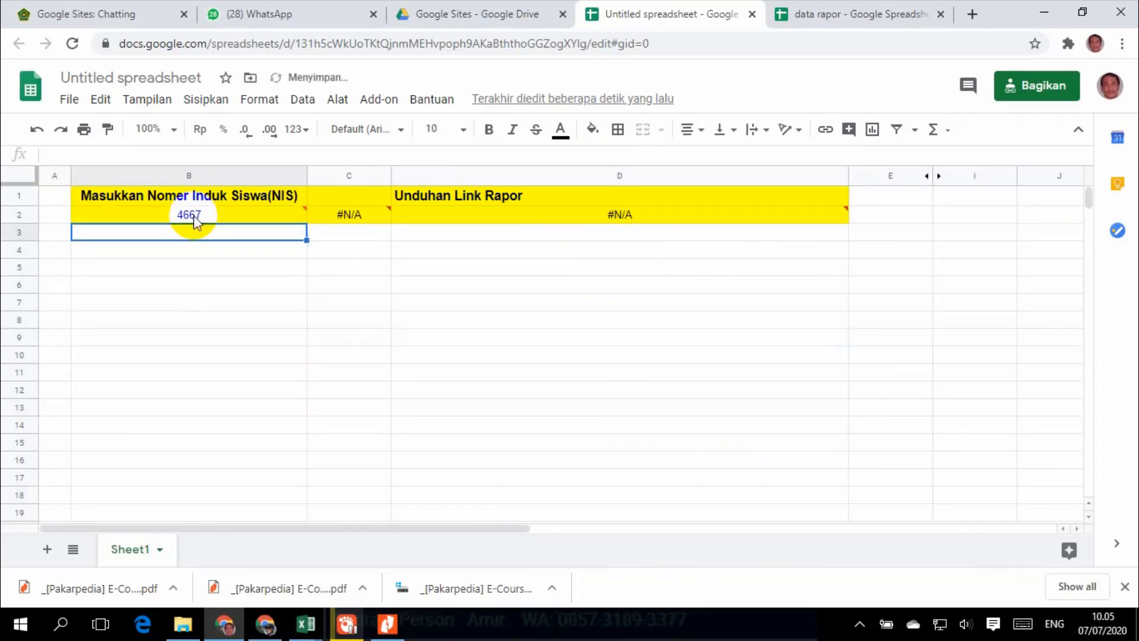
pyautogui.click(309, 626)
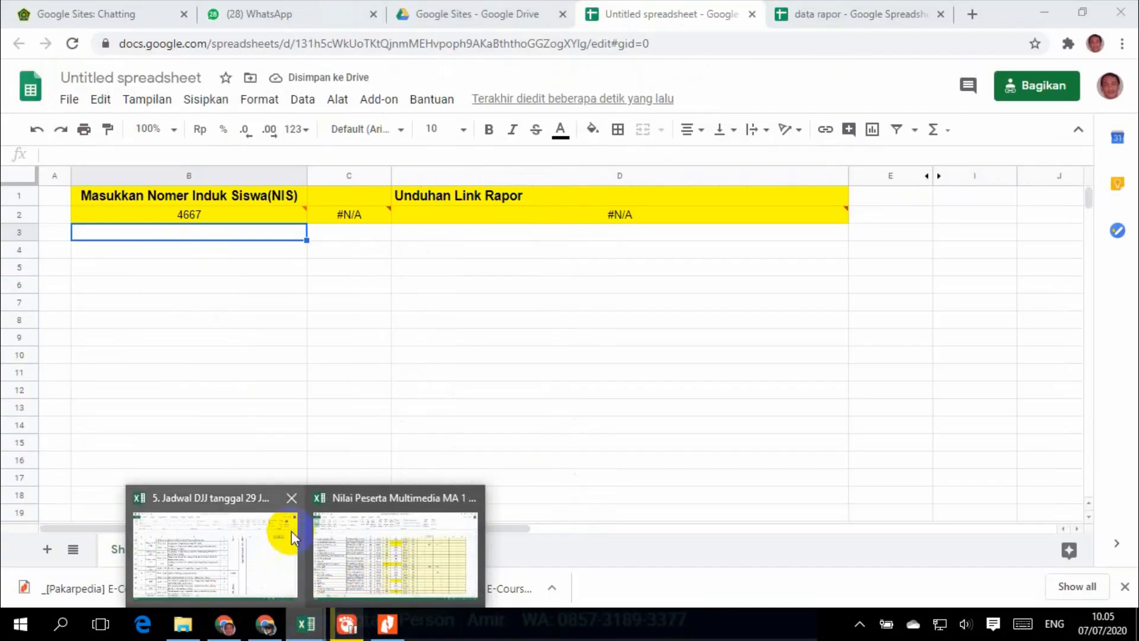
pyautogui.click(216, 216)
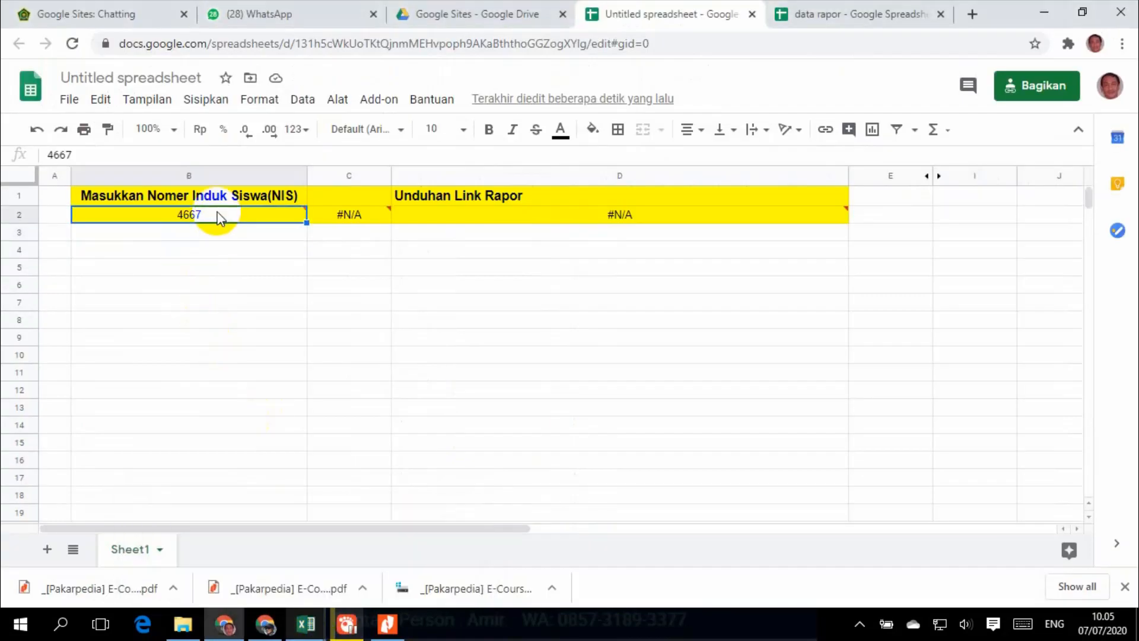
# Check the "data rapor" spreadsheet for the first student's NIS and enter that number in cell B2 of the lookup sheet.
pyautogui.click(813, 31)
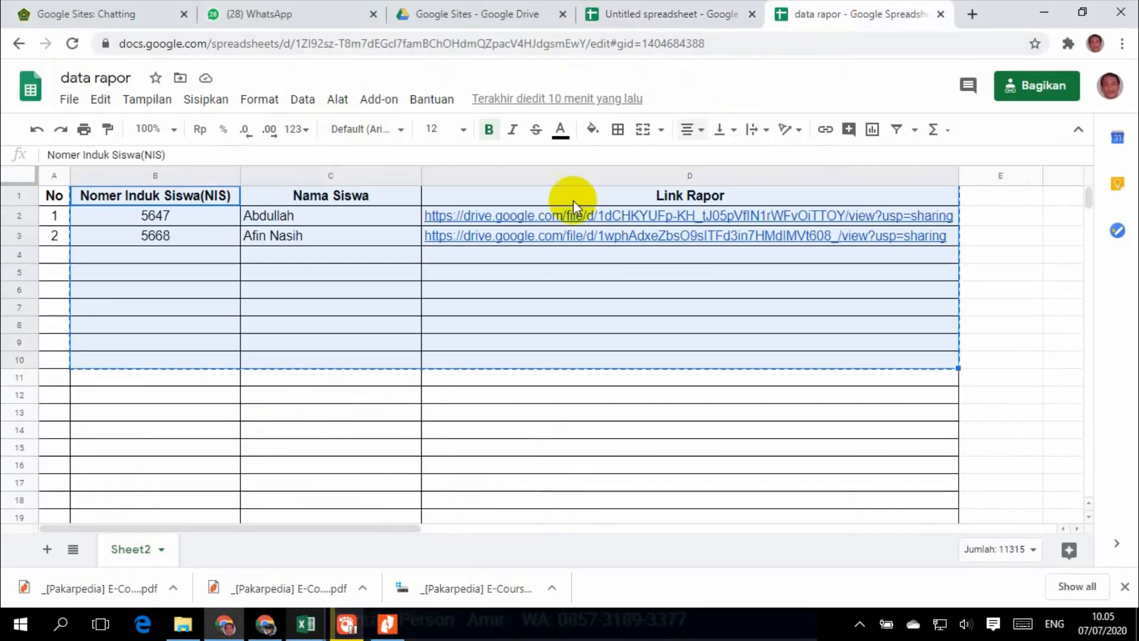
pyautogui.click(639, 21)
pyautogui.moveTo(215, 222)
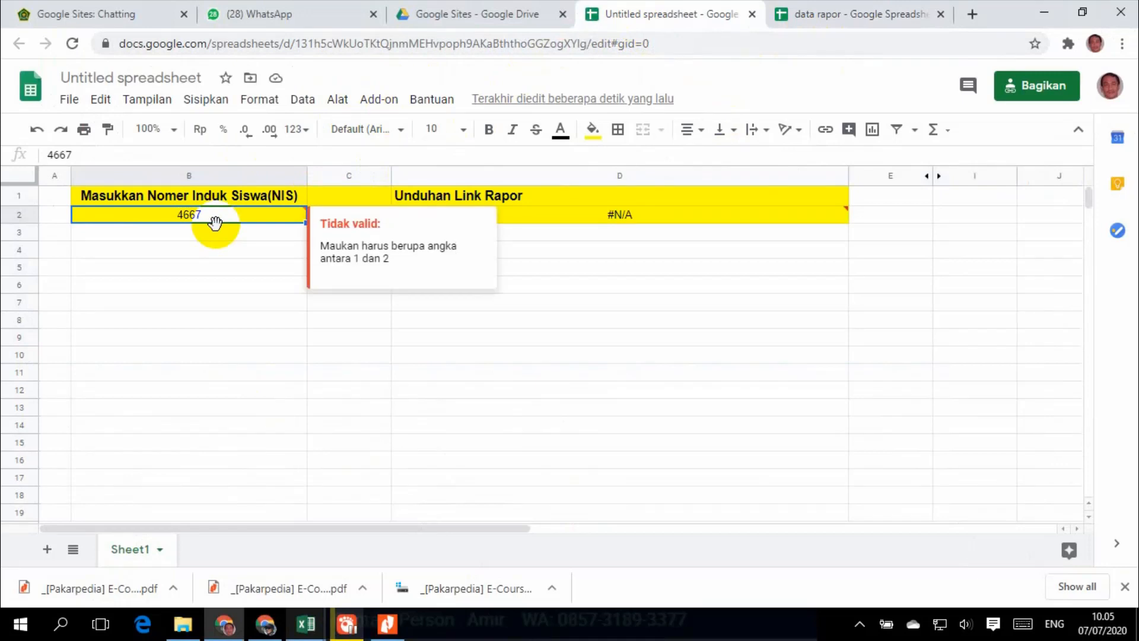
pyautogui.press('BackSpace')
pyautogui.write('564')
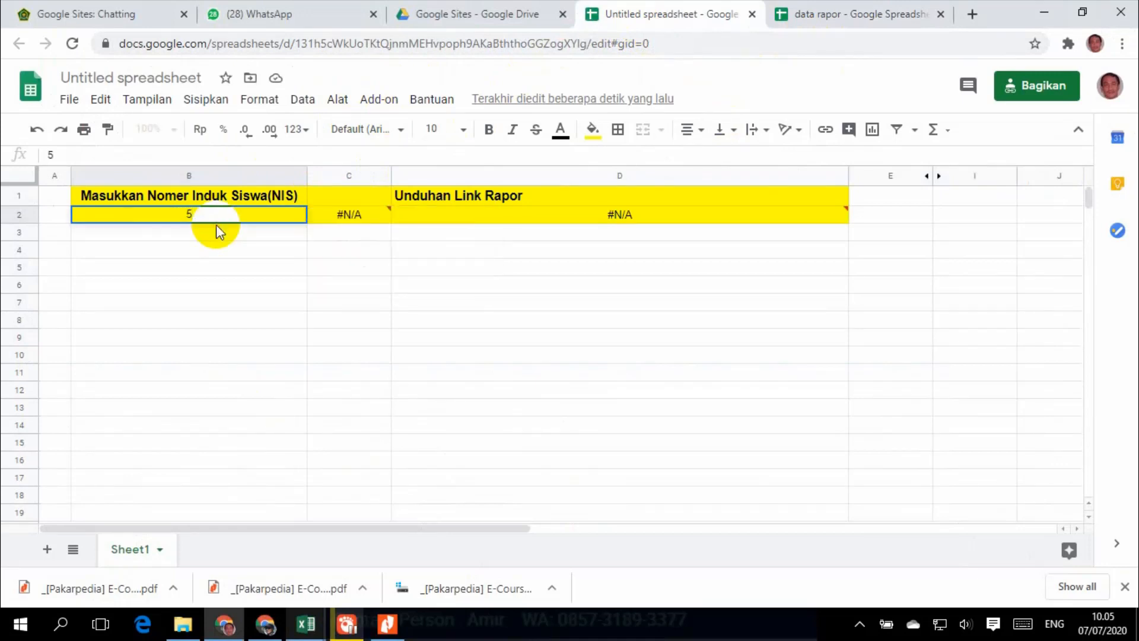
pyautogui.write('7')
pyautogui.press('Return')
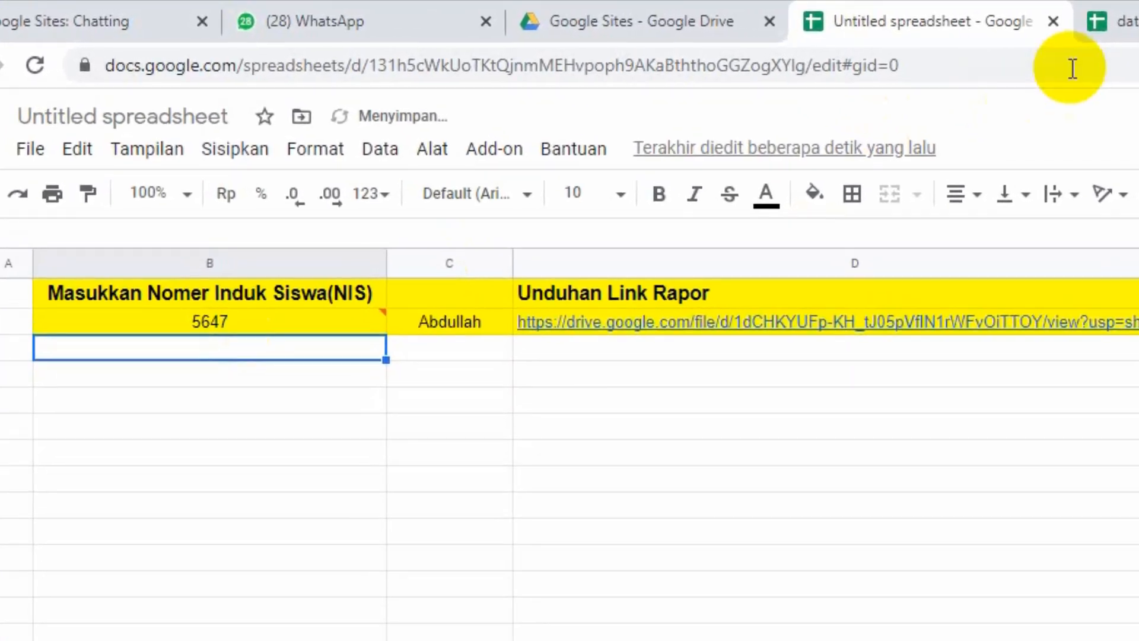
# Get the second student's NIS from the "data rapor" spreadsheet and enter it in cell B2 of the lookup sheet.
pyautogui.click(800, 12)
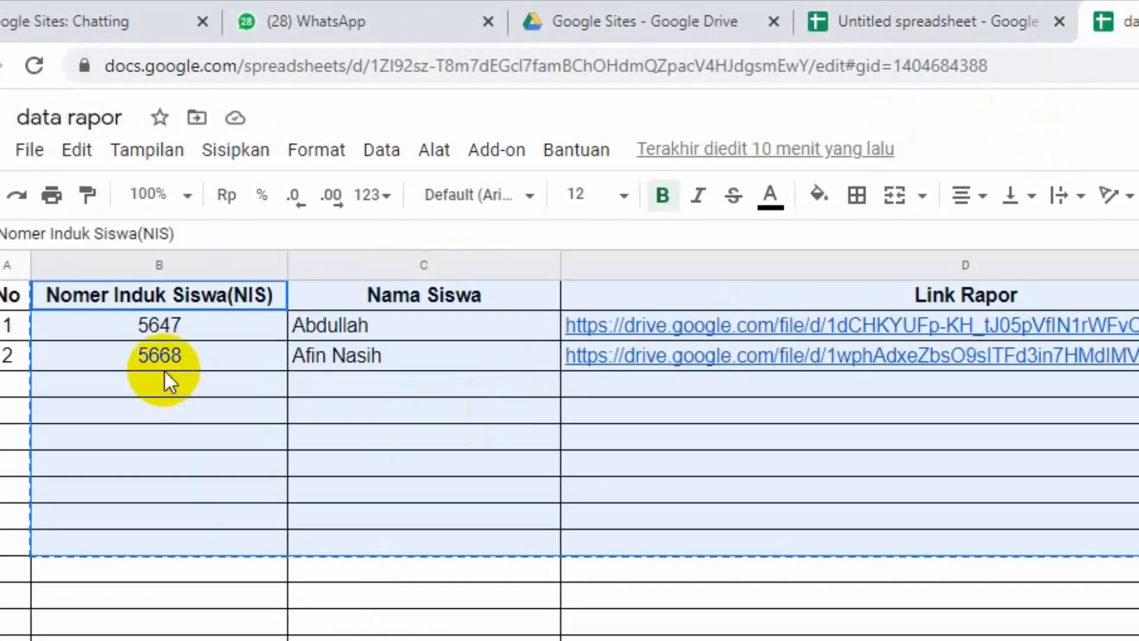
pyautogui.click(853, 21)
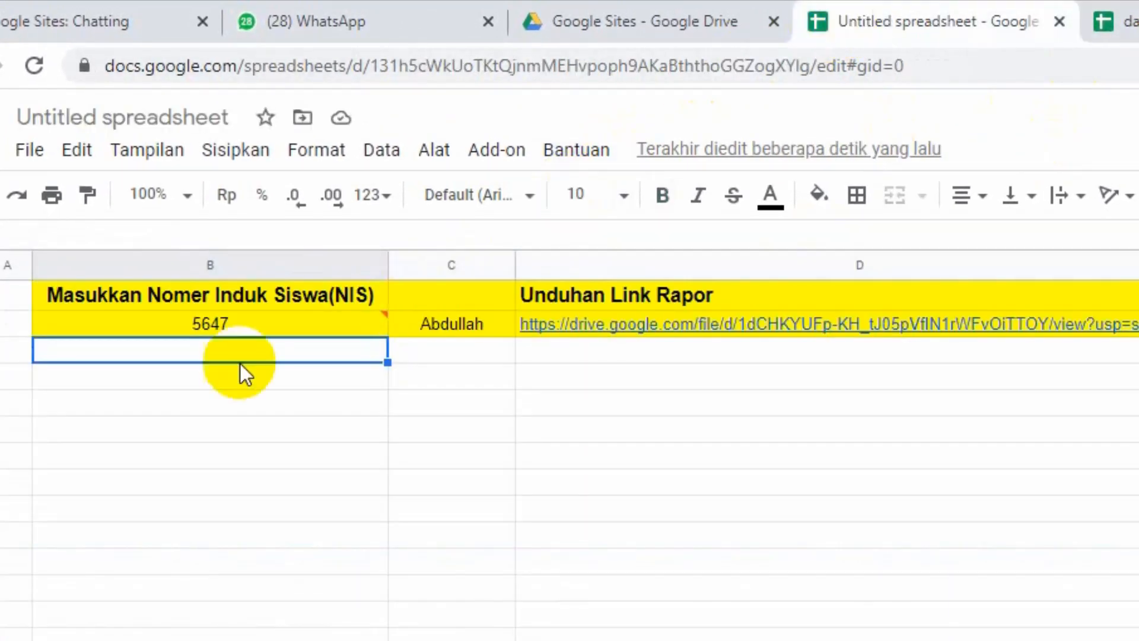
pyautogui.click(250, 326)
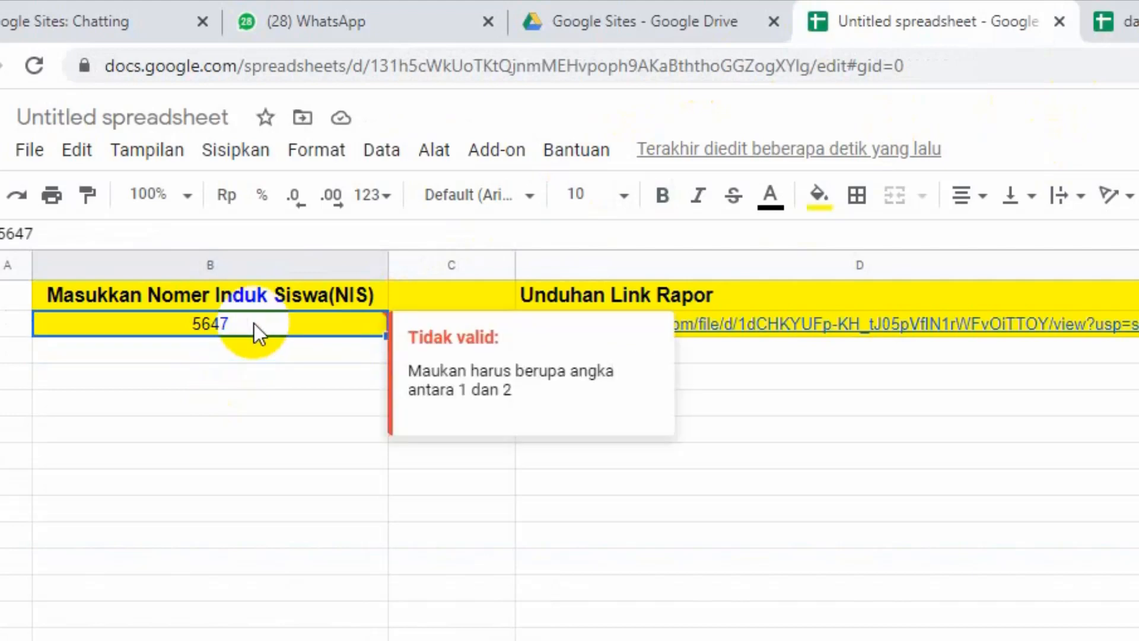
pyautogui.write('5668')
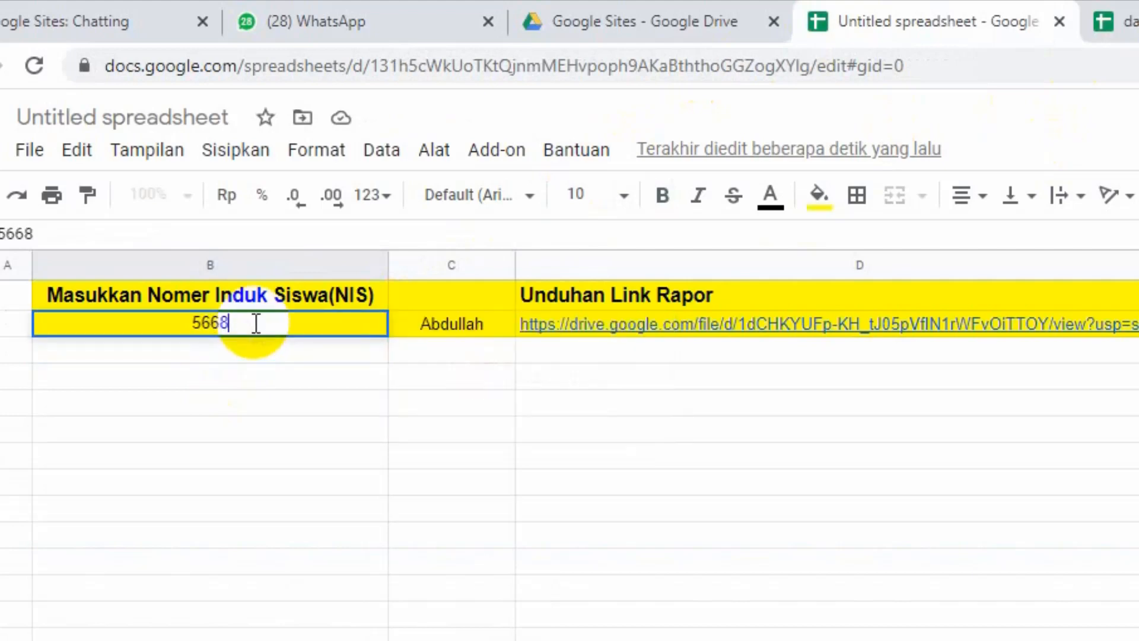
pyautogui.press('Return')
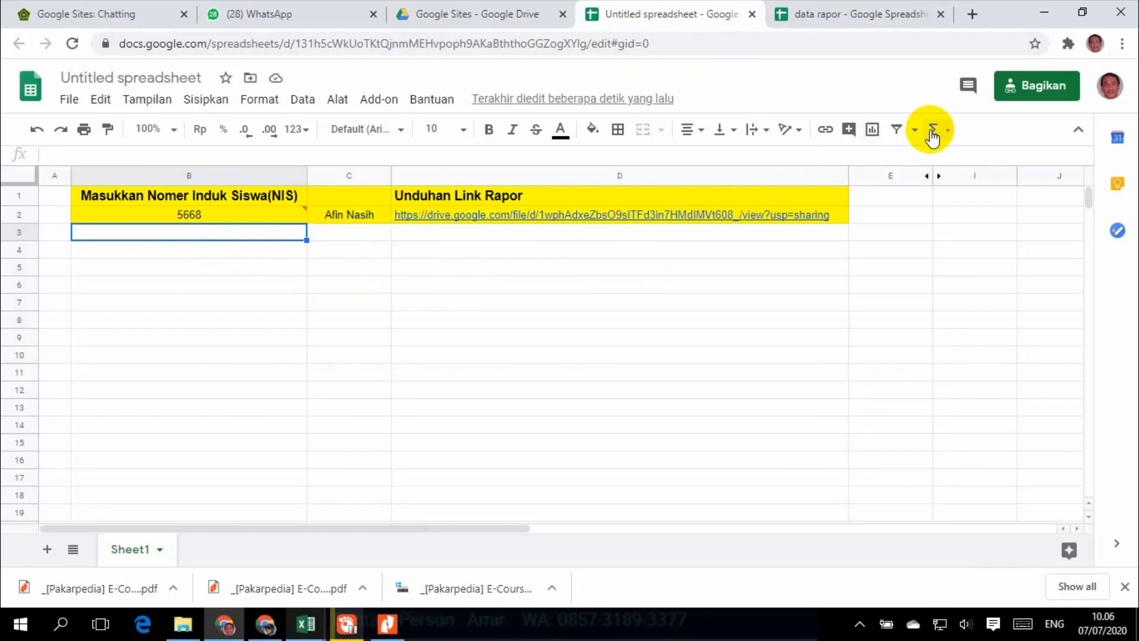
# Start sharing the untitled spreadsheet and save it under the name "Rapor Kls X".
pyautogui.click(1038, 89)
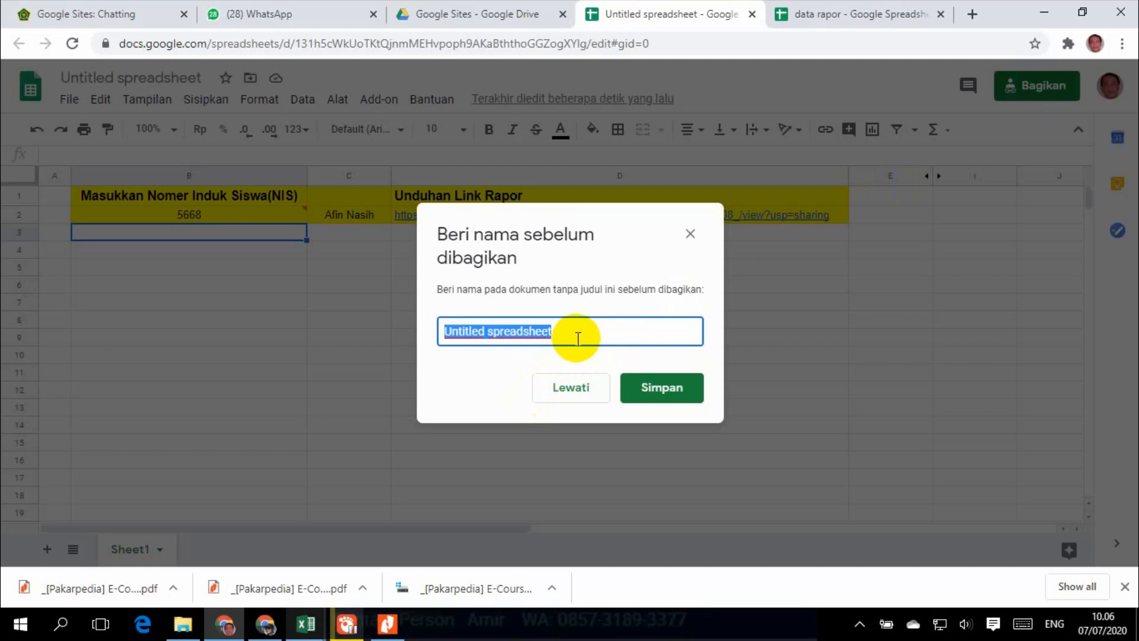
pyautogui.write('Rapor Kls X')
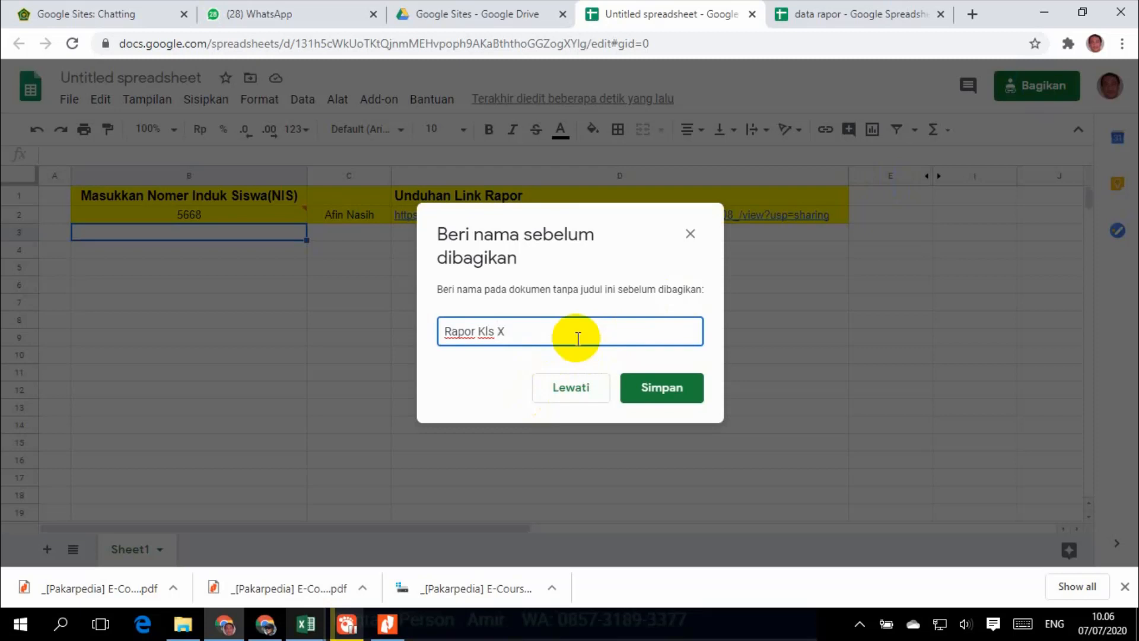
pyautogui.click(664, 404)
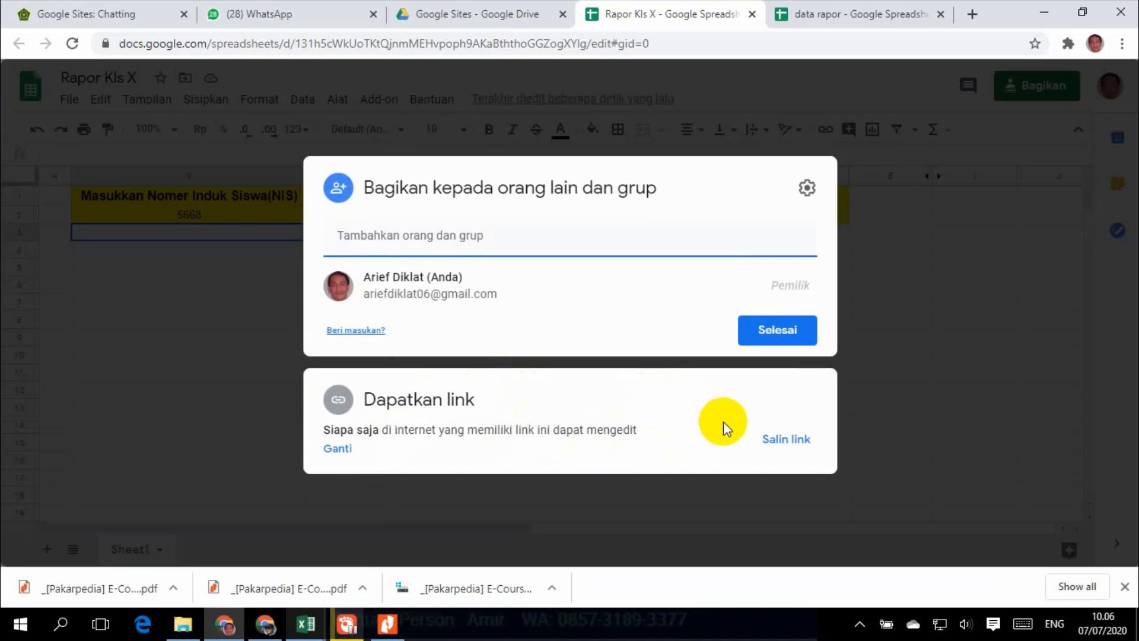
# Set the share link to "Siapa saja yang memiliki link" with the Editor role and finish the sharing settings.
pyautogui.click(338, 451)
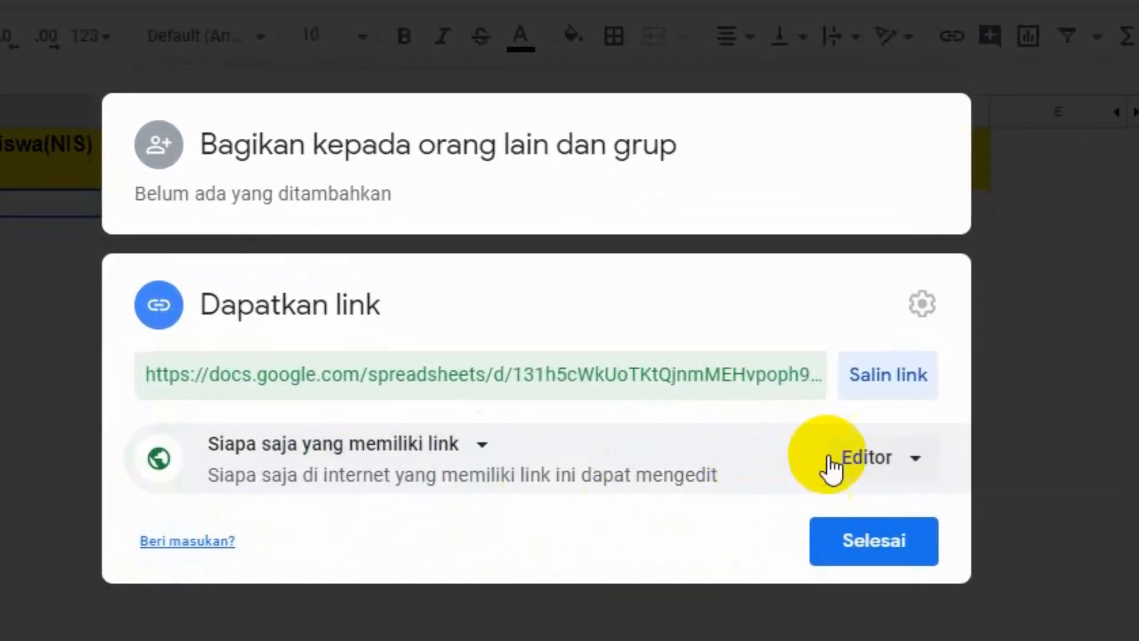
pyautogui.click(917, 463)
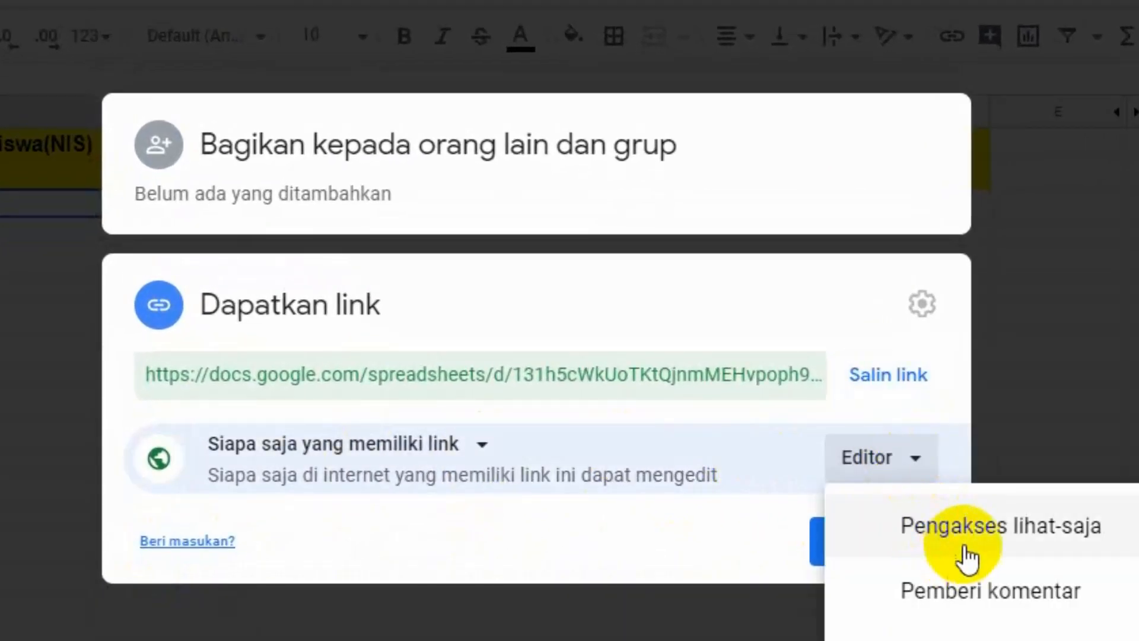
pyautogui.click(912, 639)
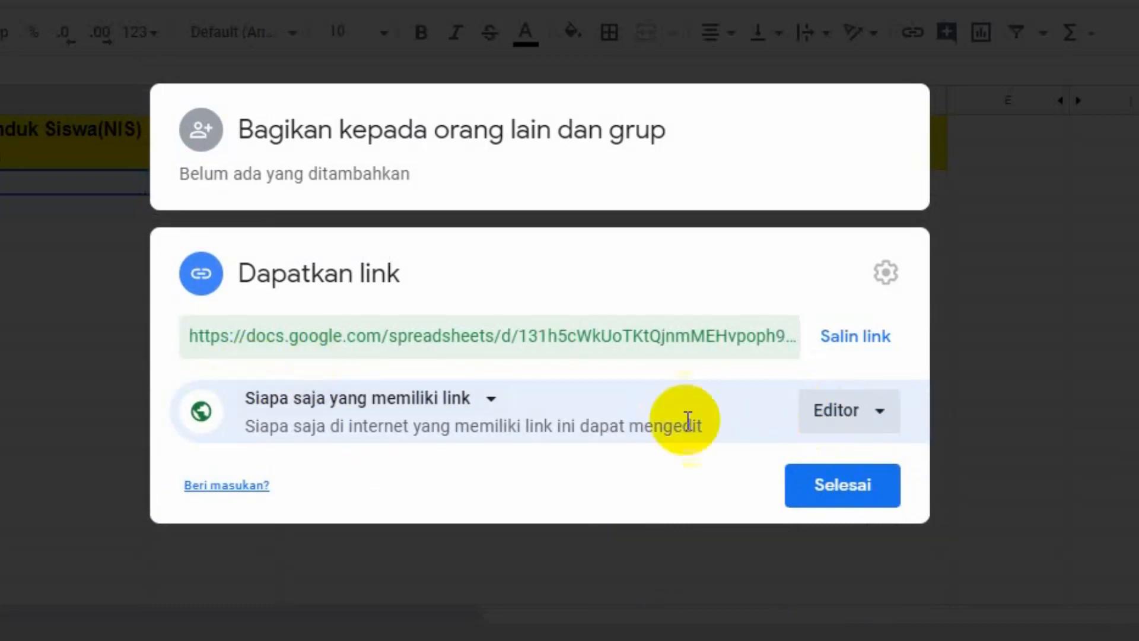
pyautogui.click(853, 503)
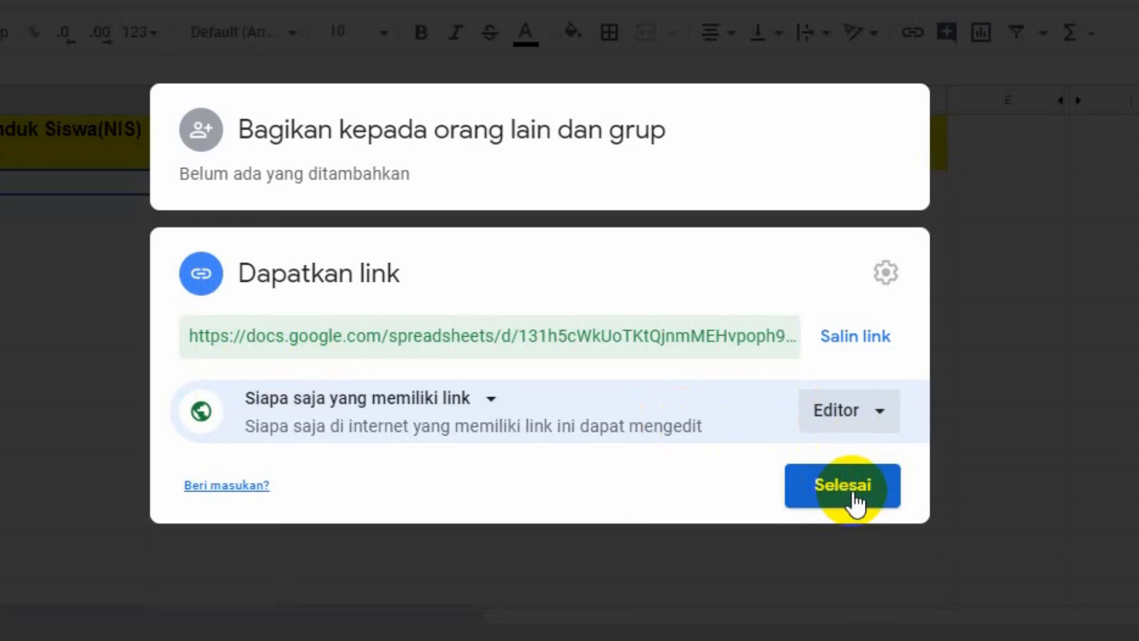
pyautogui.click(854, 485)
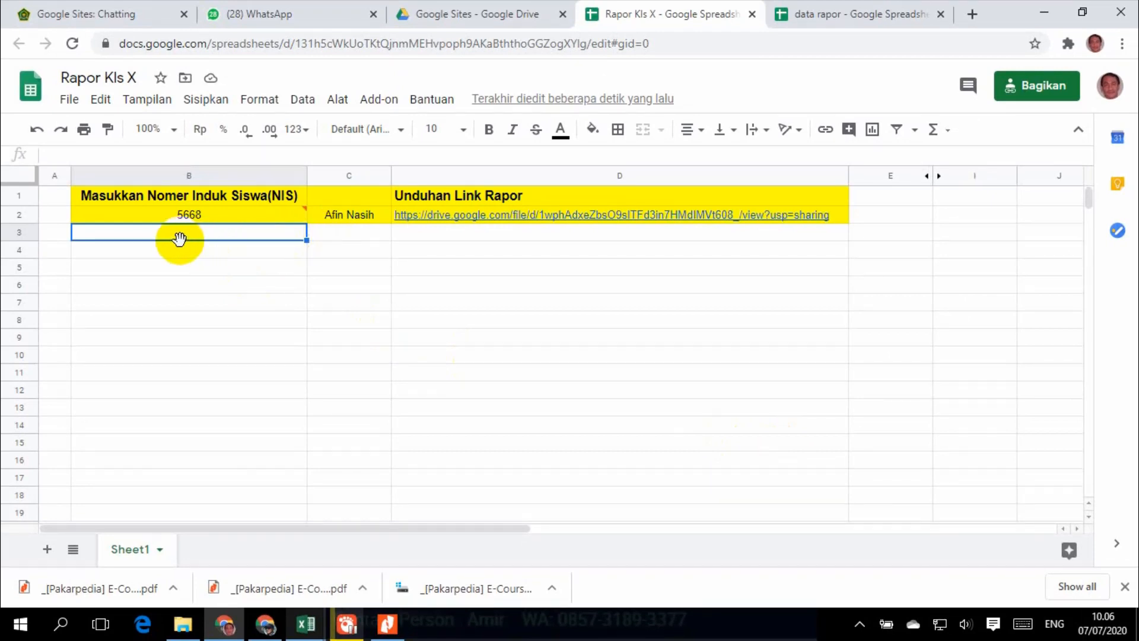
pyautogui.moveTo(223, 221)
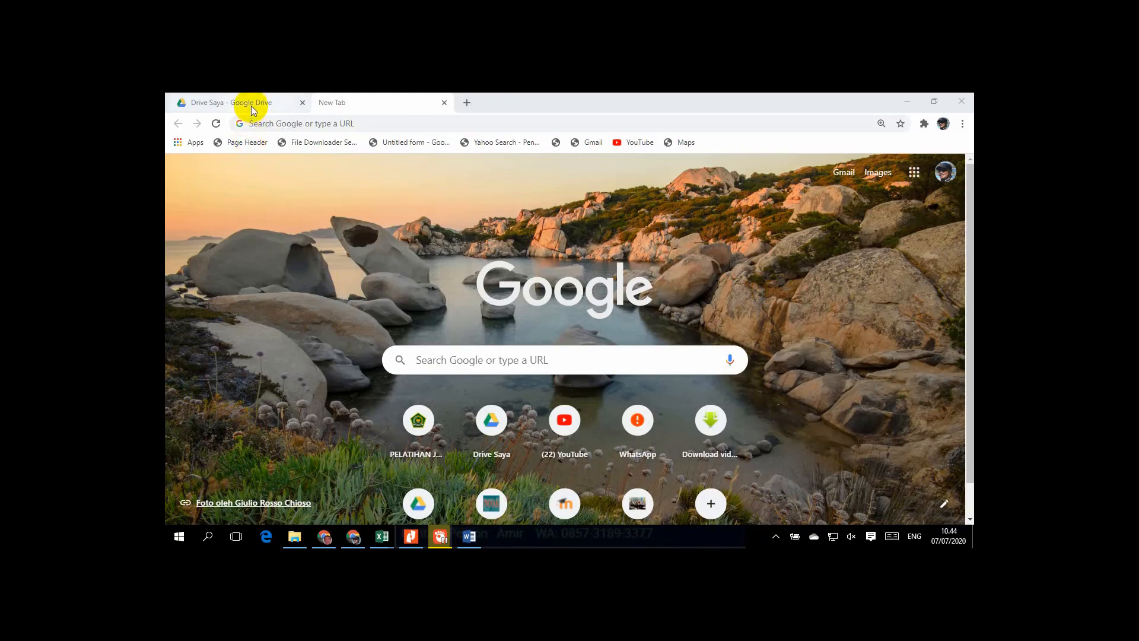
# Switch to Google Drive, open the "Diklat Guru Hebat" site in Google Sites and close the spare new tab.
pyautogui.moveTo(251, 106)
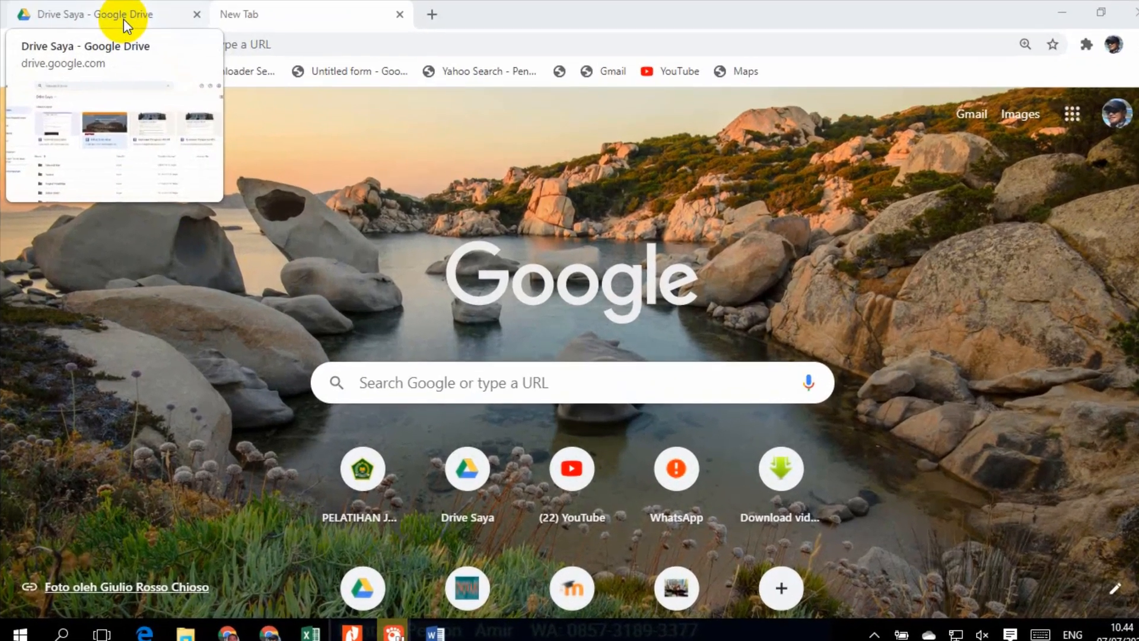
pyautogui.click(124, 19)
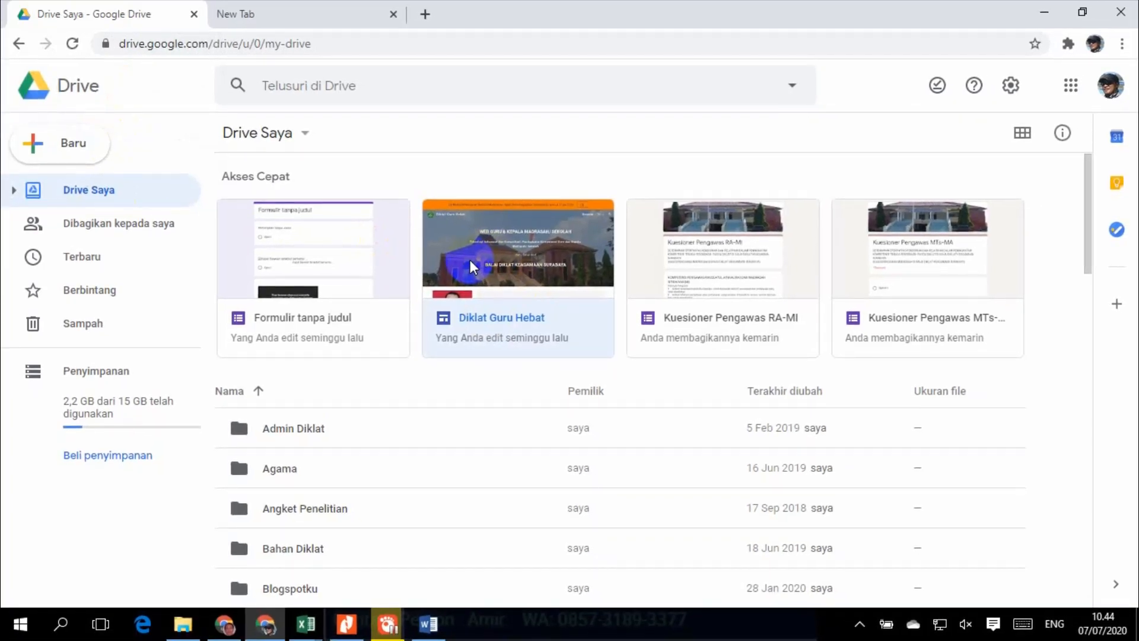
pyautogui.doubleClick(477, 266)
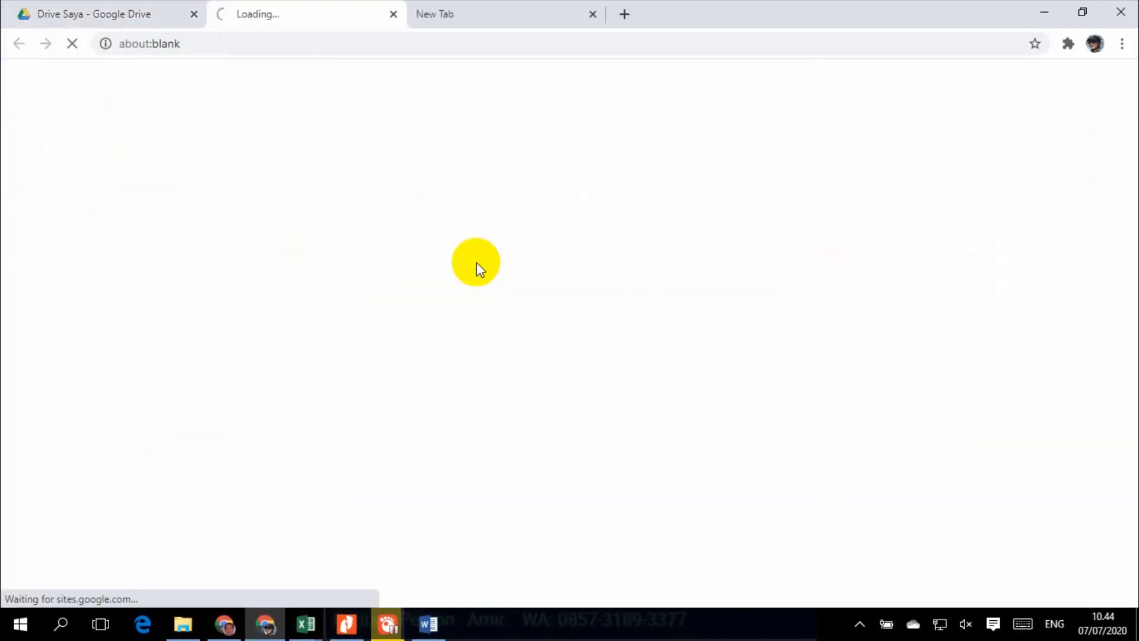
pyautogui.click(592, 14)
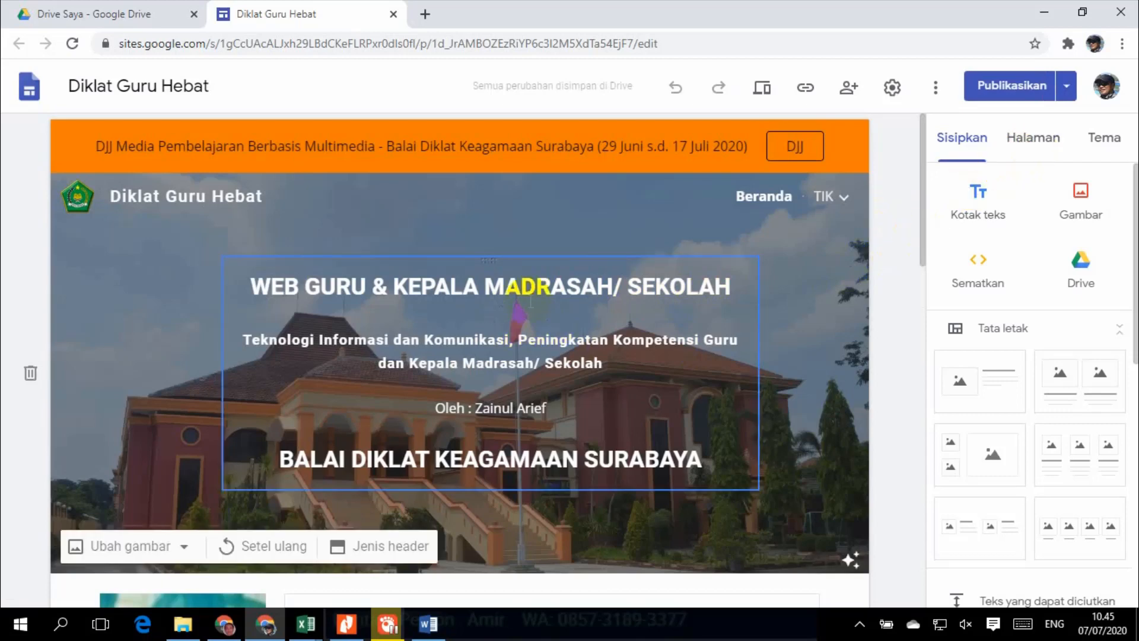
# Add a new page named "Pembagian Rapor Siswa" to the Diklat Guru Hebat site.
pyautogui.scroll(-5, 534, 368)
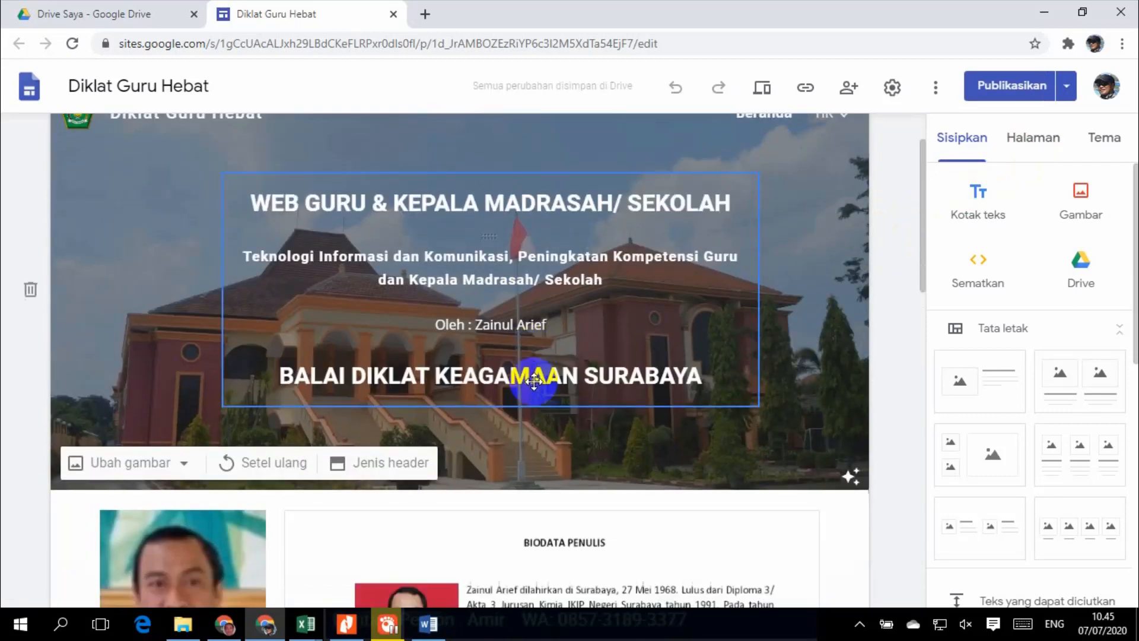
pyautogui.scroll(-5, 534, 381)
pyautogui.scroll(10, 508, 407)
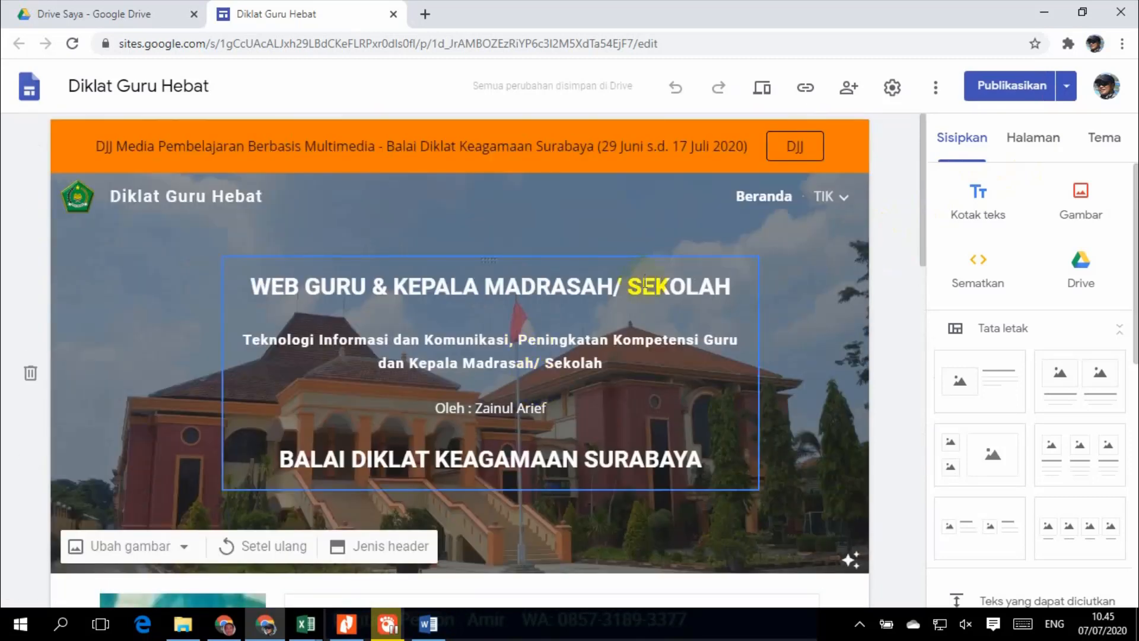
pyautogui.moveTo(827, 197)
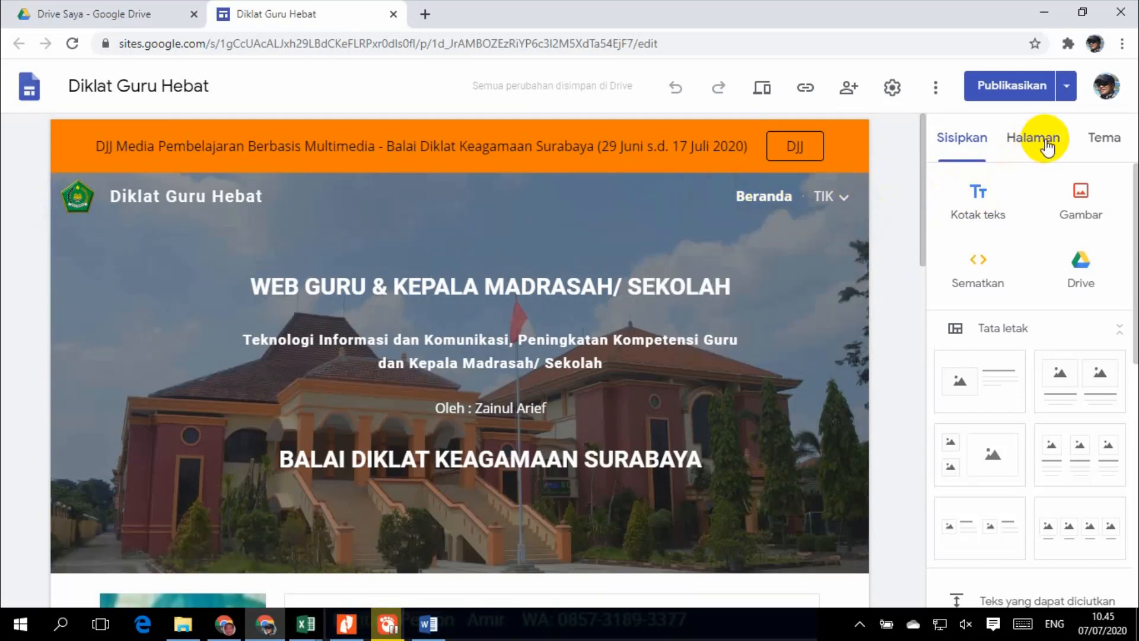
pyautogui.click(1046, 145)
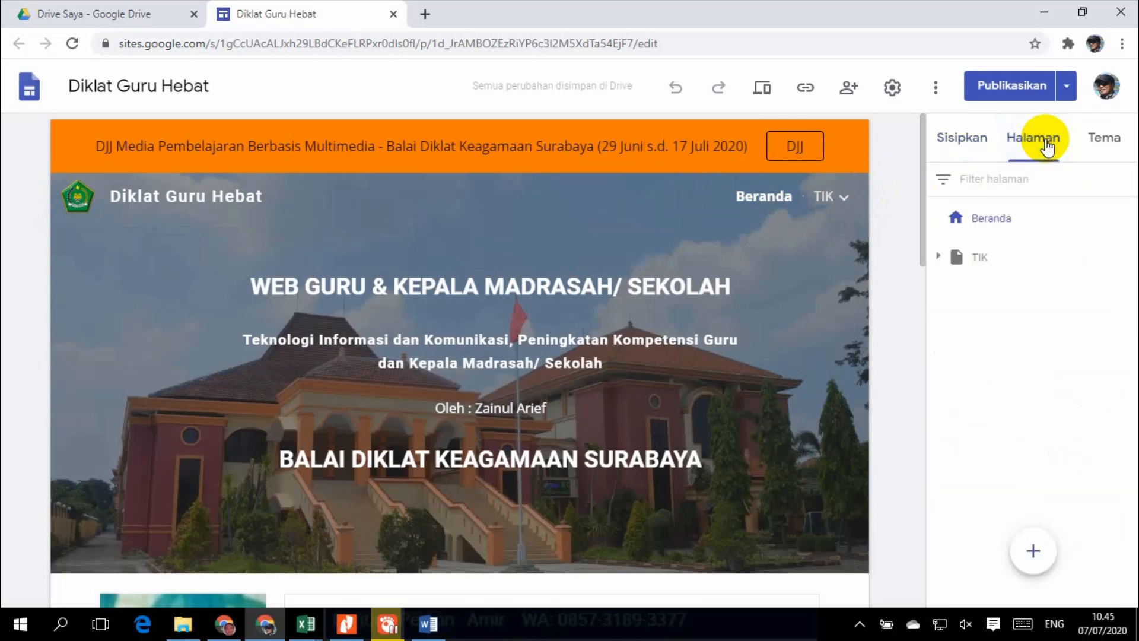
pyautogui.moveTo(1032, 553)
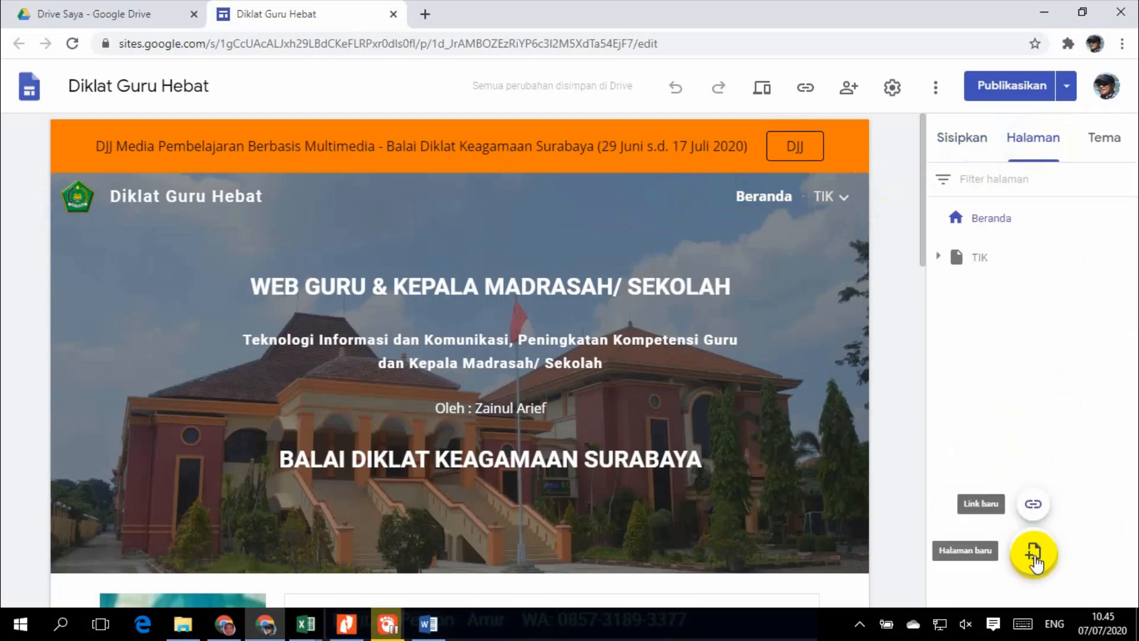
pyautogui.click(1035, 555)
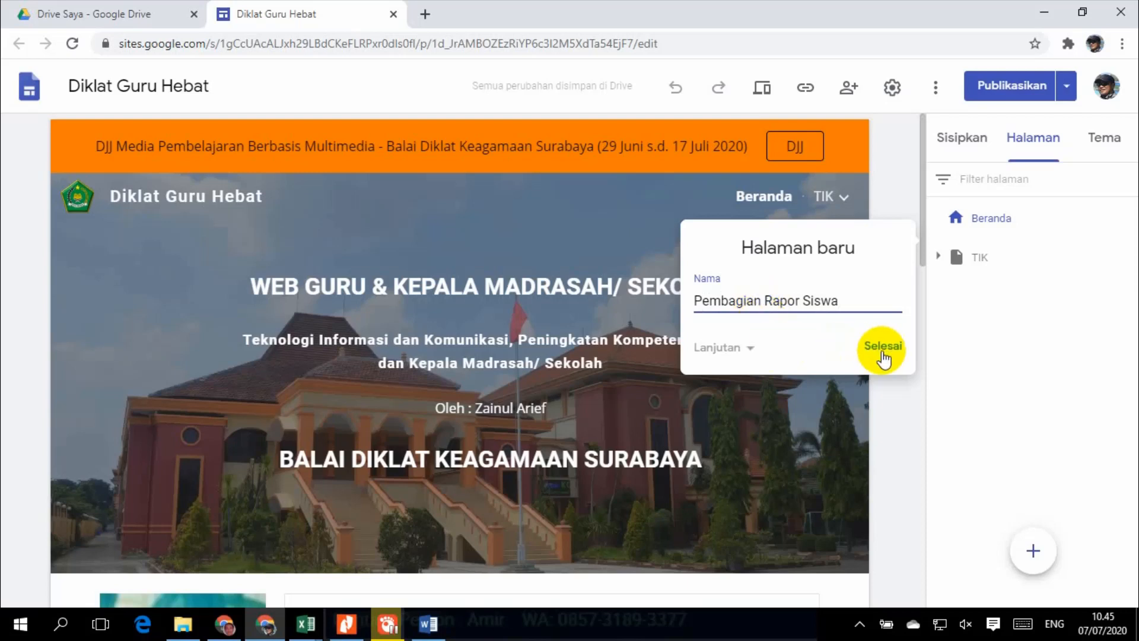
pyautogui.click(883, 348)
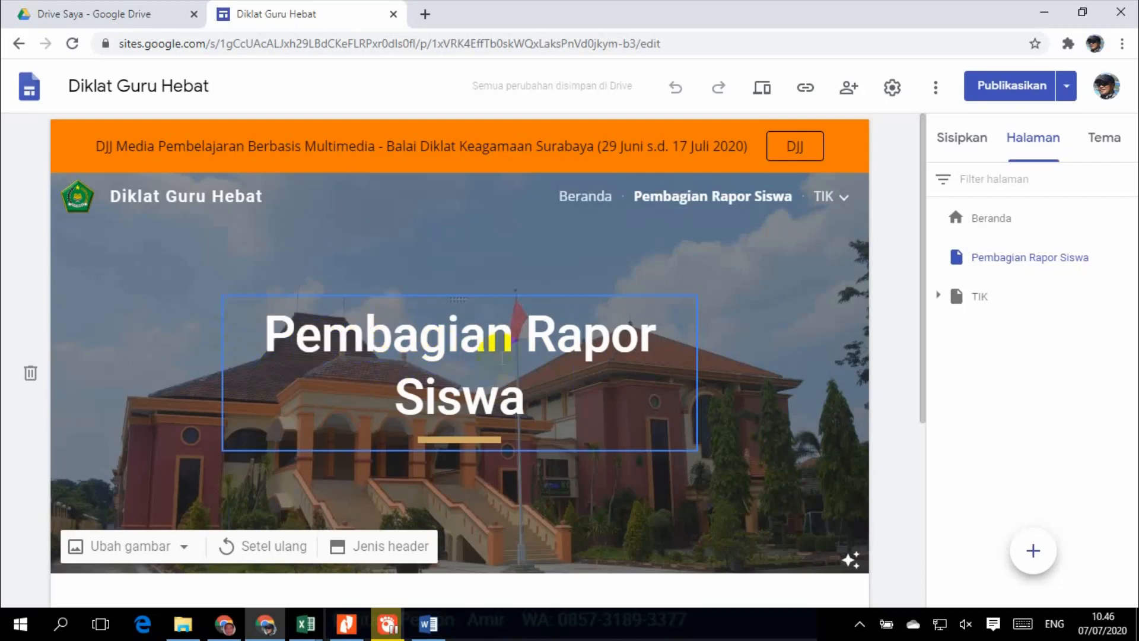
pyautogui.scroll(-2, 516, 344)
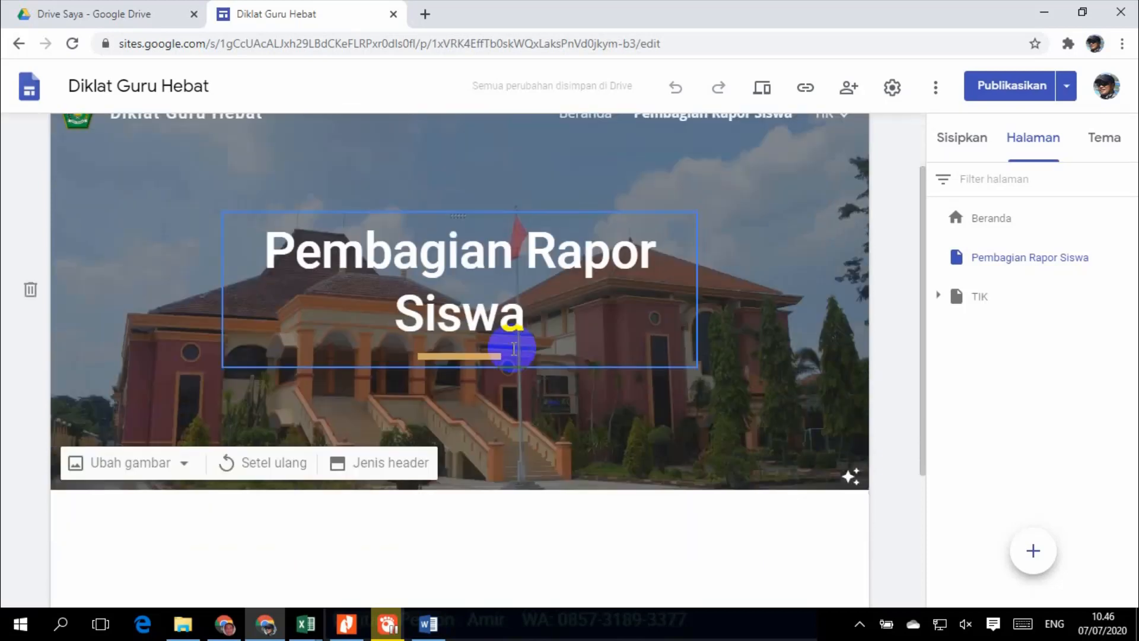
pyautogui.scroll(1, 343, 249)
pyautogui.scroll(2, 309, 249)
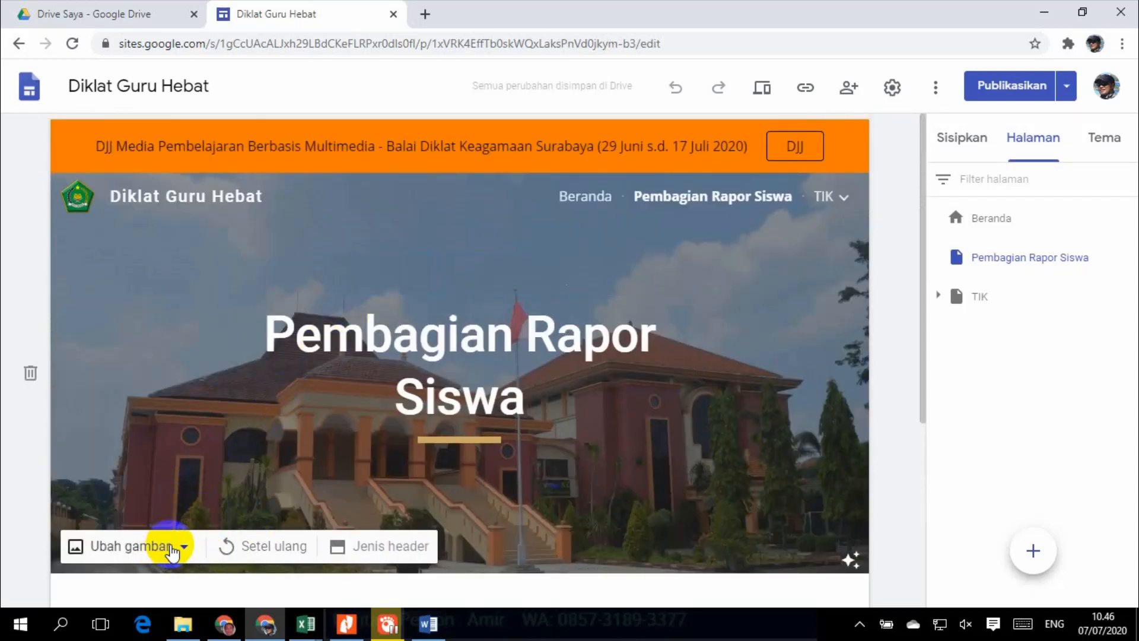
pyautogui.click(172, 548)
pyautogui.scroll(-1, 170, 555)
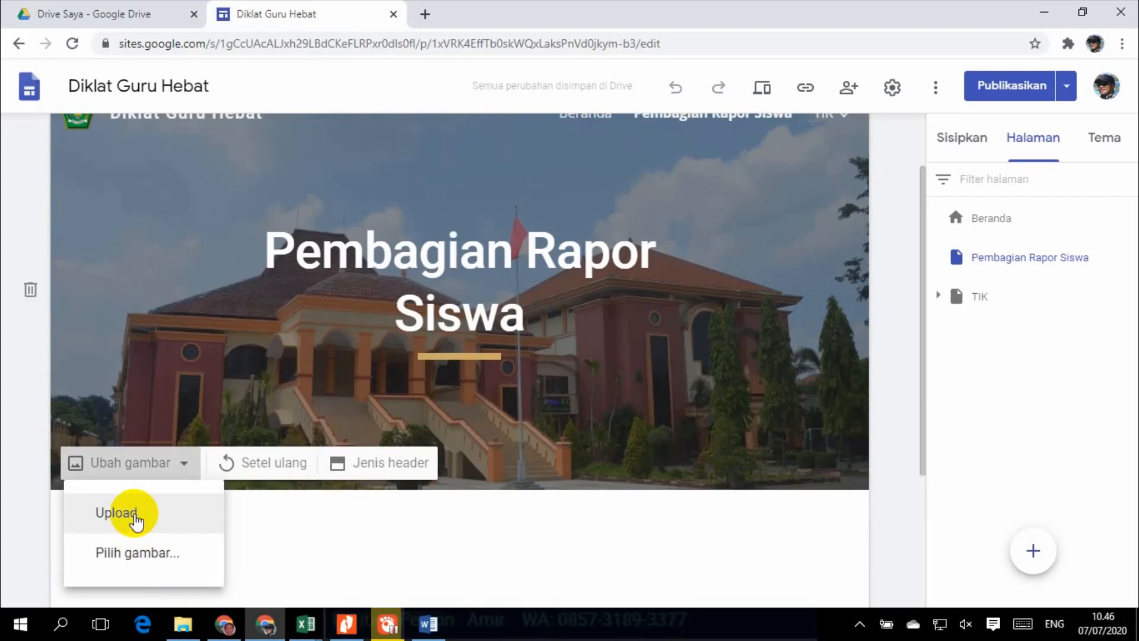
pyautogui.click(136, 521)
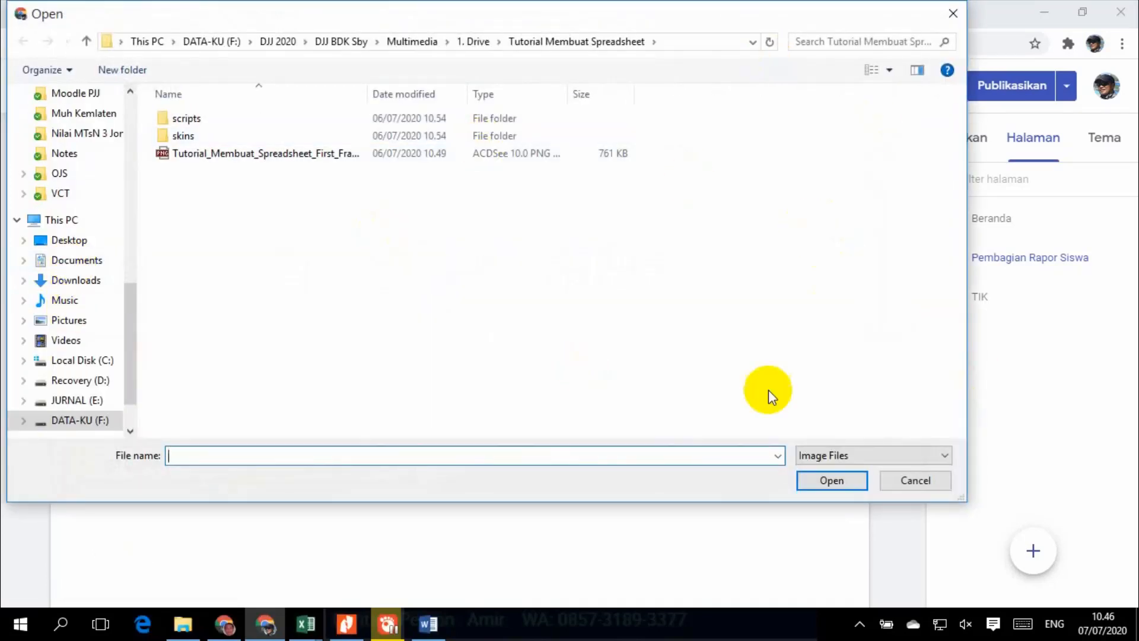
pyautogui.click(932, 485)
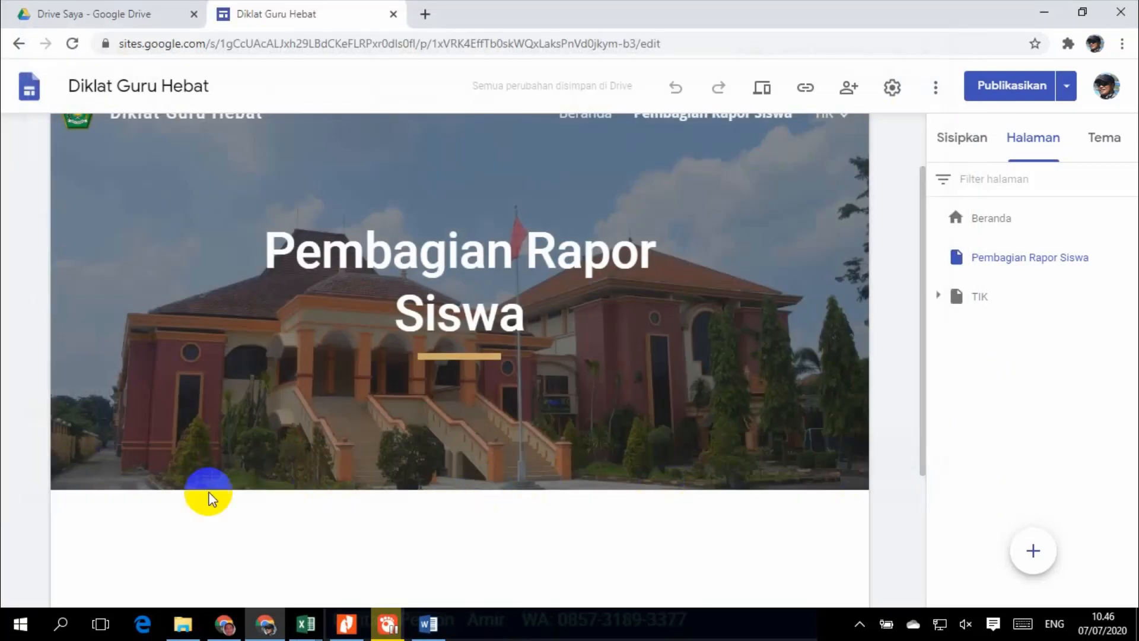
# Open the image picker for the page header and look through the personal albums and the gallery.
pyautogui.click(184, 463)
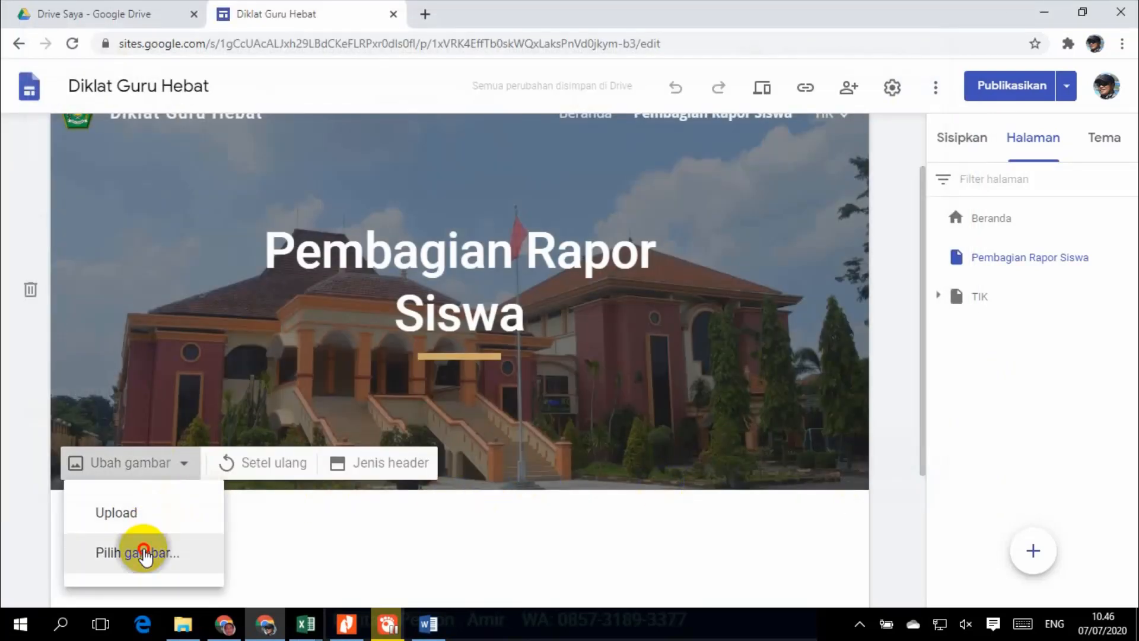
pyautogui.click(145, 550)
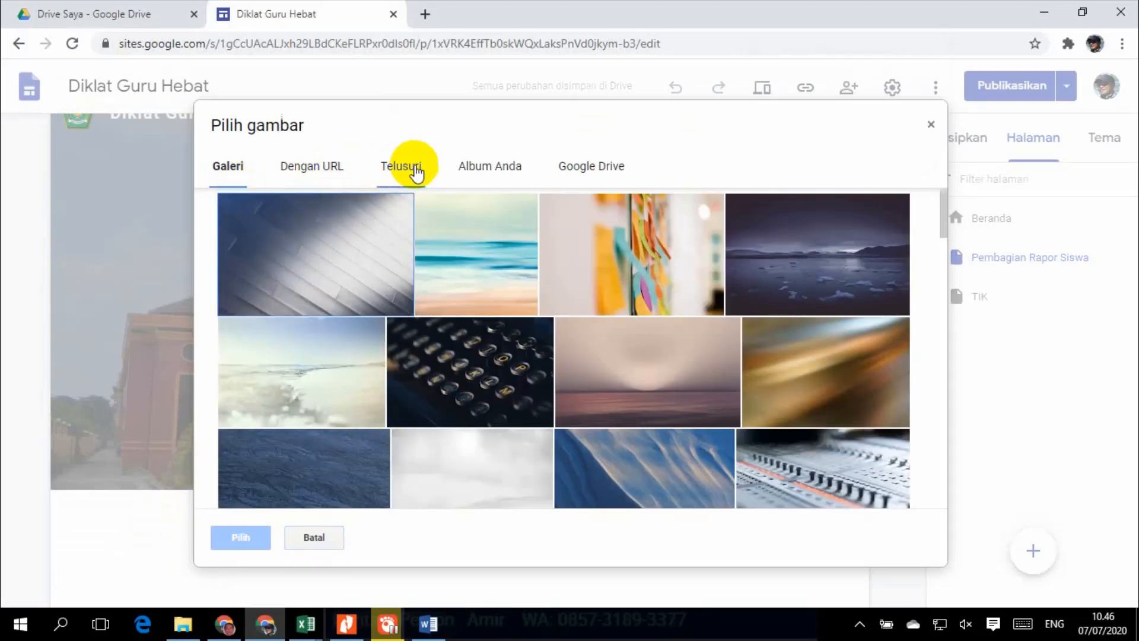
pyautogui.click(507, 172)
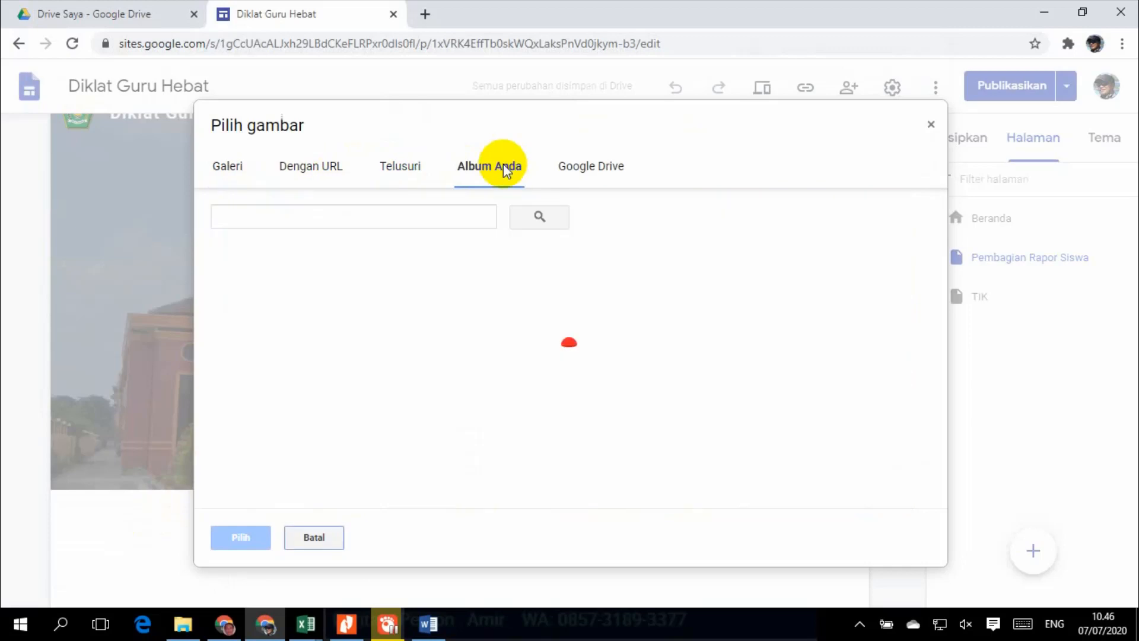
pyautogui.scroll(-4, 594, 270)
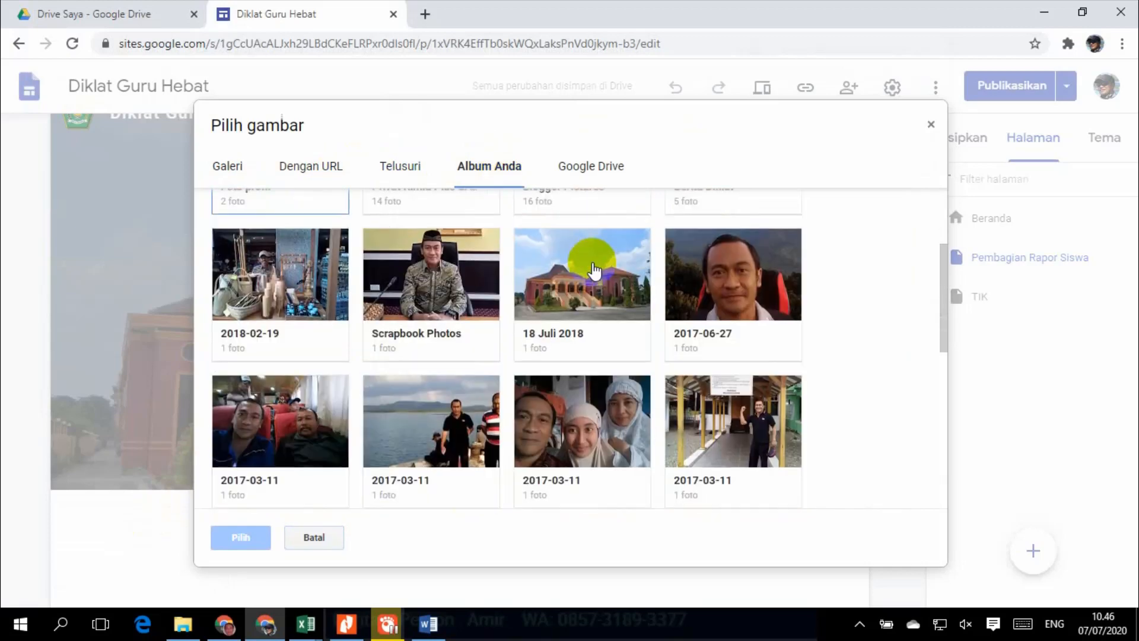
pyautogui.scroll(-1, 593, 270)
pyautogui.scroll(3, 591, 264)
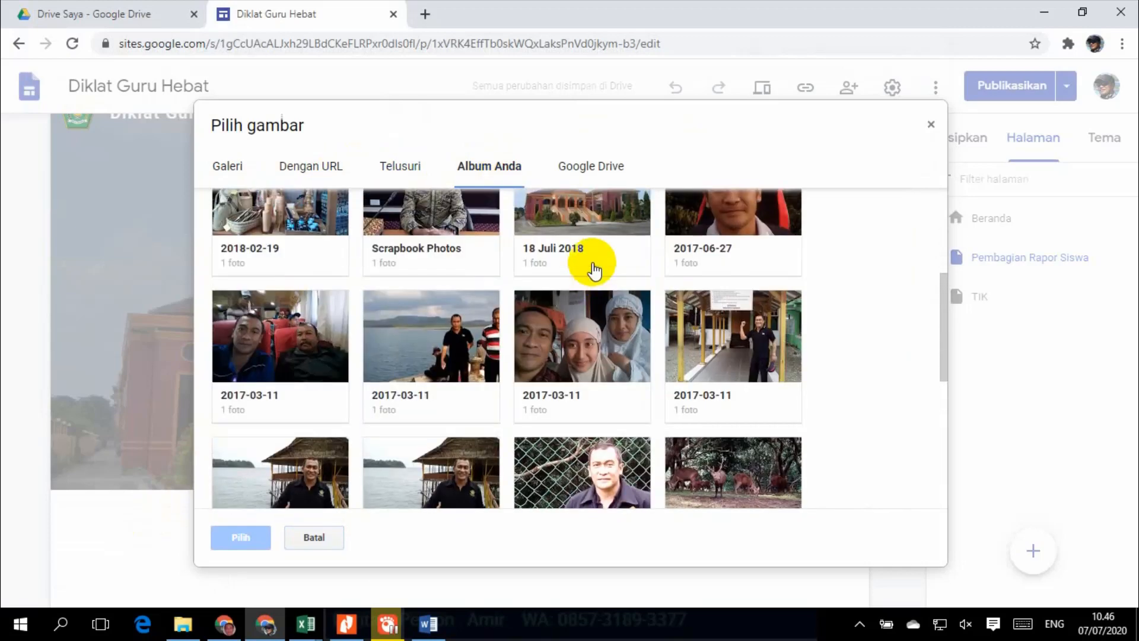
pyautogui.click(244, 183)
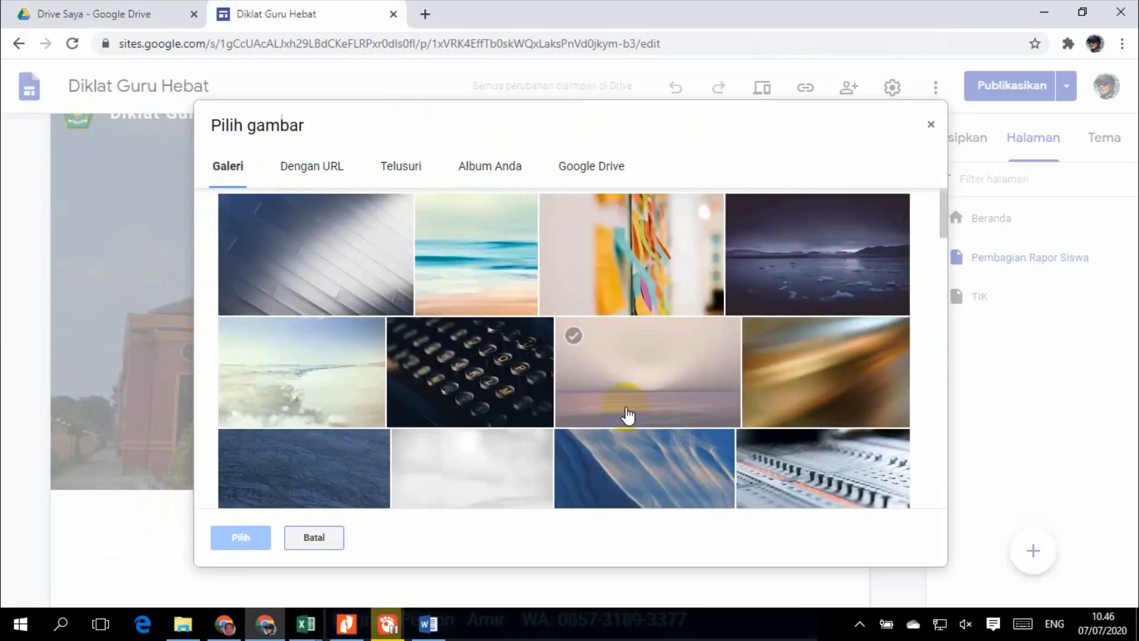
pyautogui.scroll(-2, 629, 410)
pyautogui.scroll(3, 628, 415)
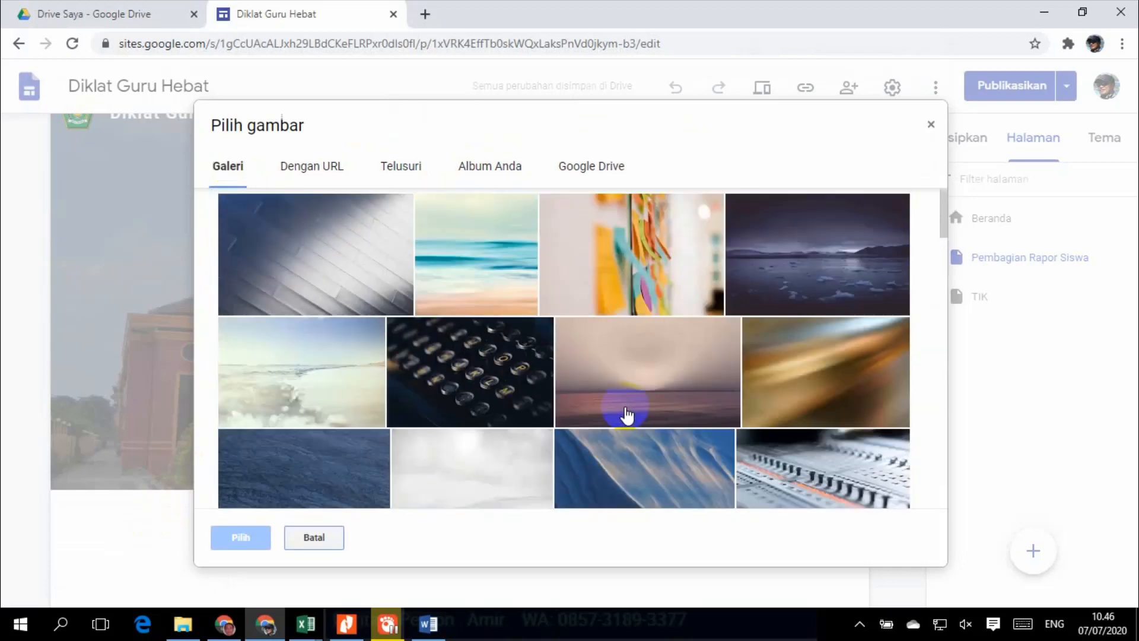
pyautogui.click(328, 170)
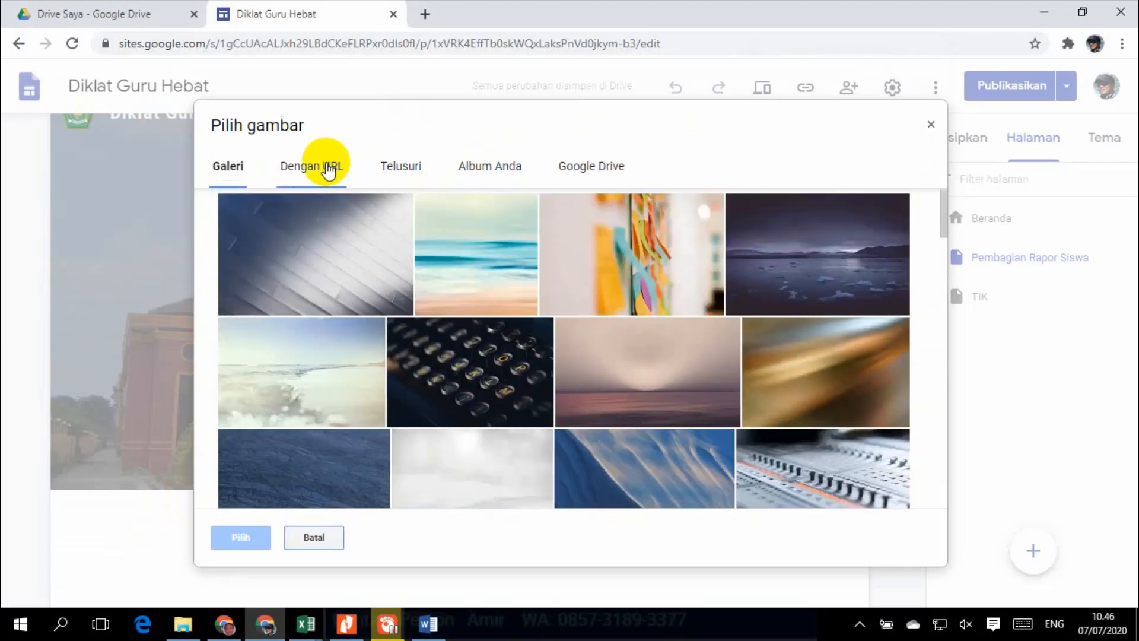
# Search Google images for "graduation" in the header image picker.
pyautogui.click(384, 167)
pyautogui.click(390, 216)
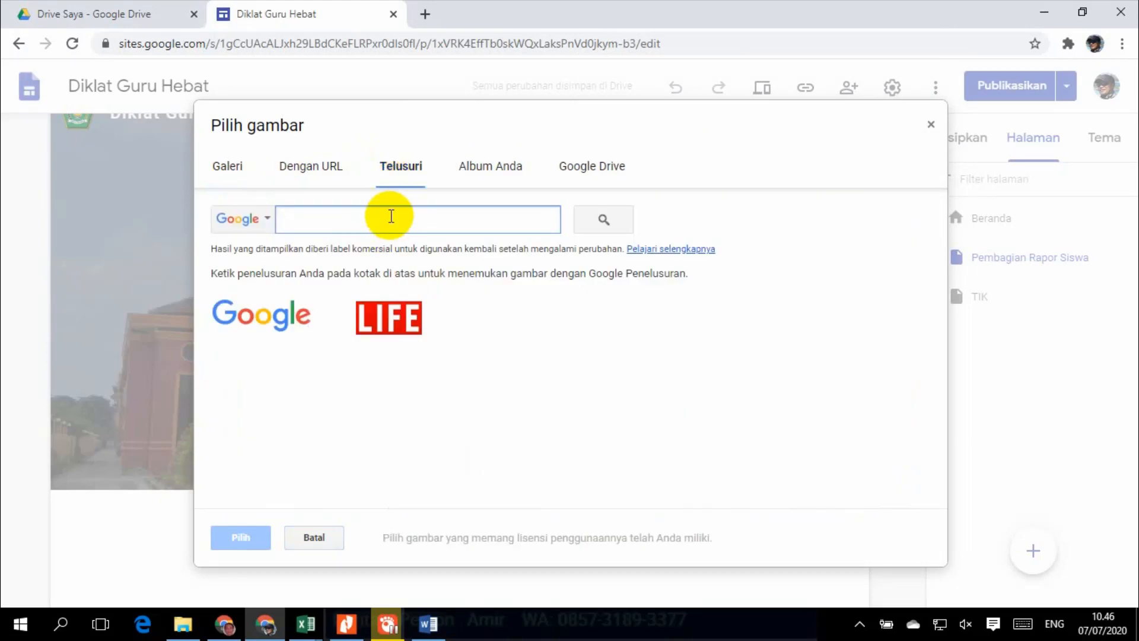
pyautogui.write('grad')
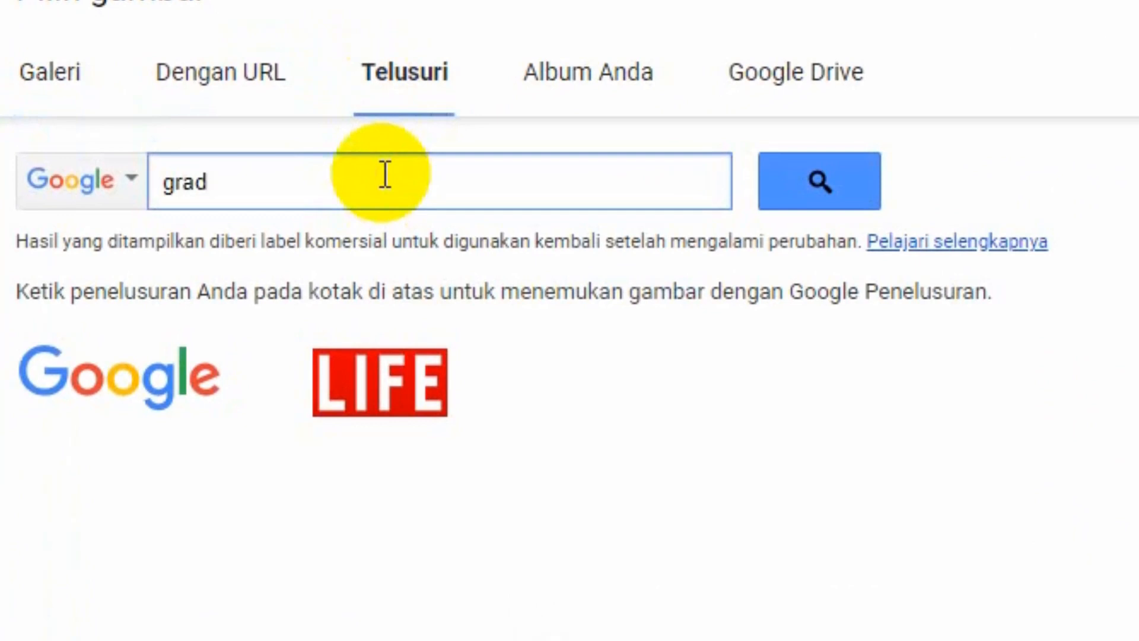
pyautogui.write('uac')
pyautogui.write('ion')
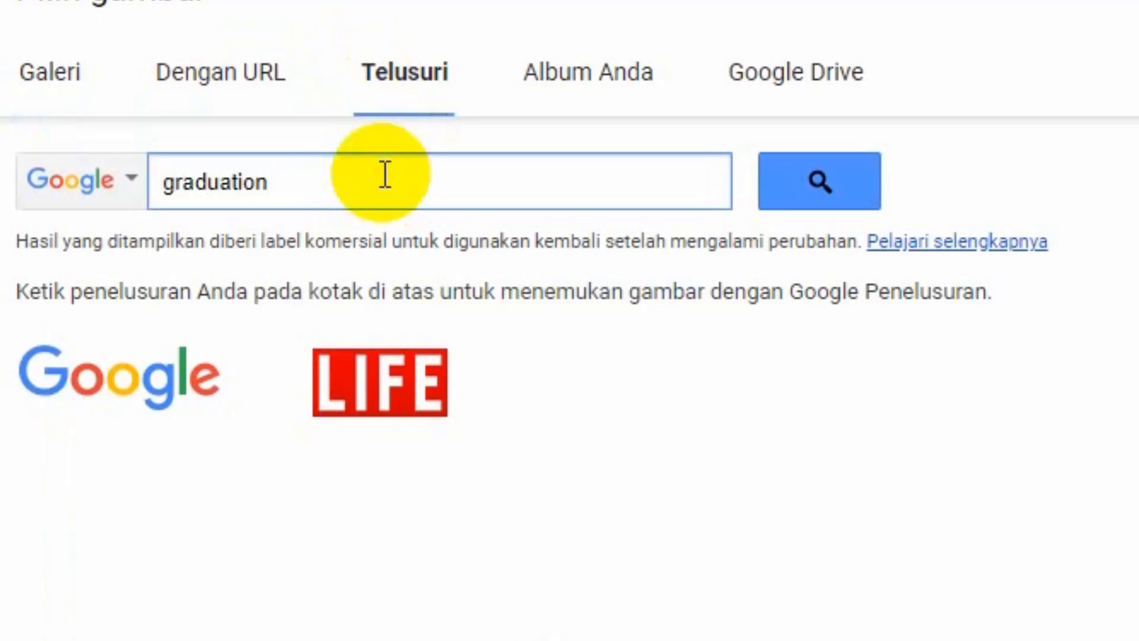
pyautogui.click(815, 190)
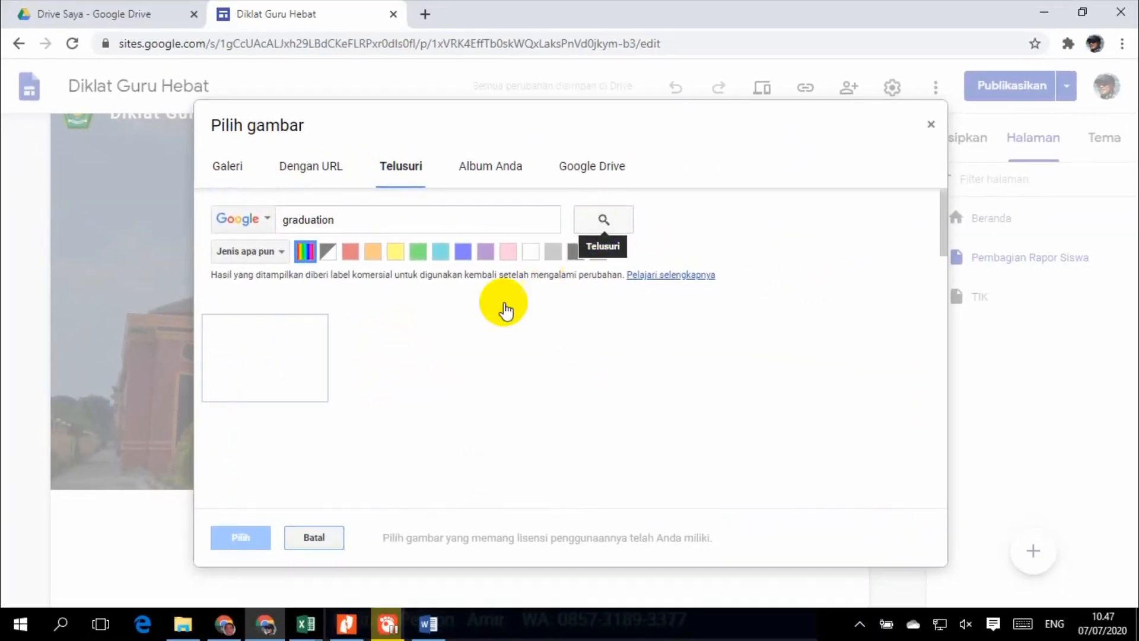
# Use the photo of graduates tossing caps in front of a projection screen as the page's header image.
pyautogui.scroll(-1, 470, 338)
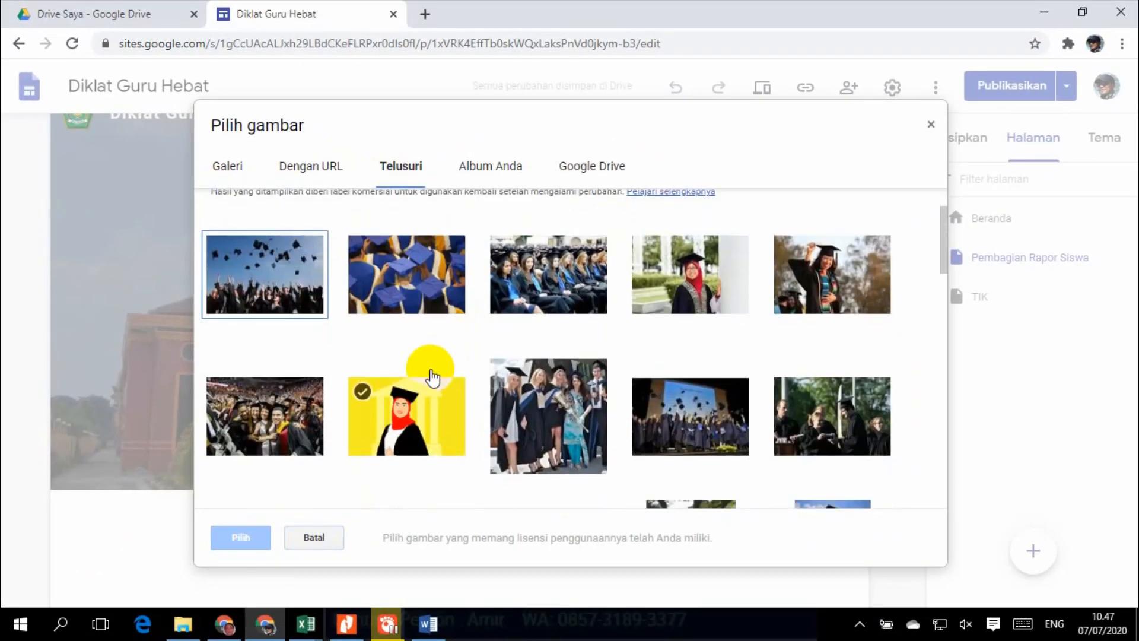
pyautogui.click(665, 422)
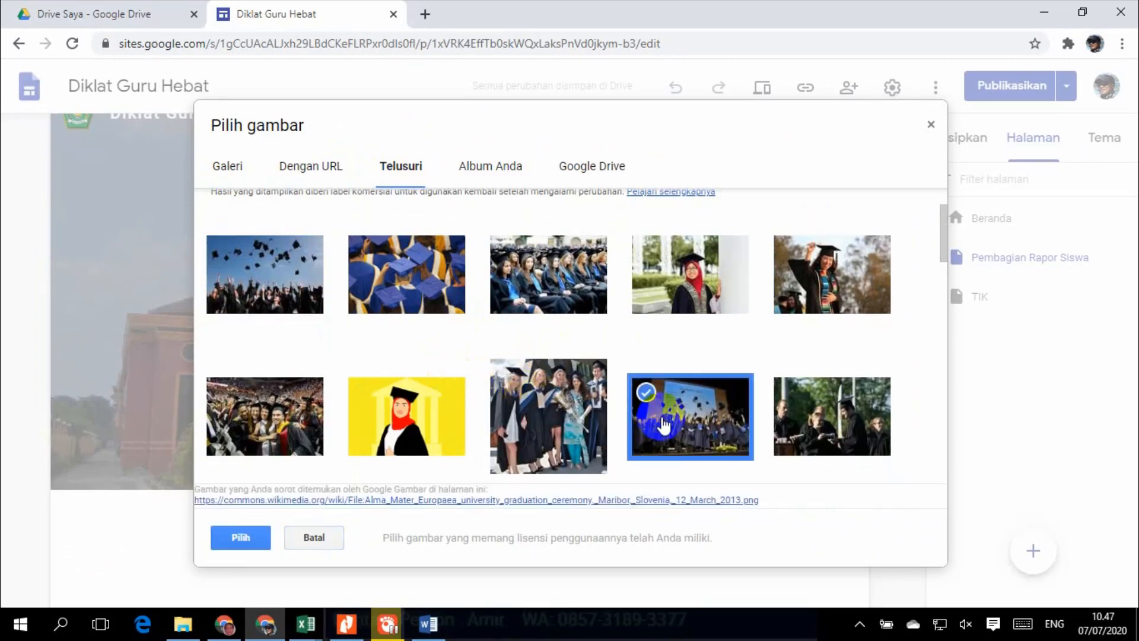
pyautogui.click(220, 536)
pyautogui.scroll(2, 390, 420)
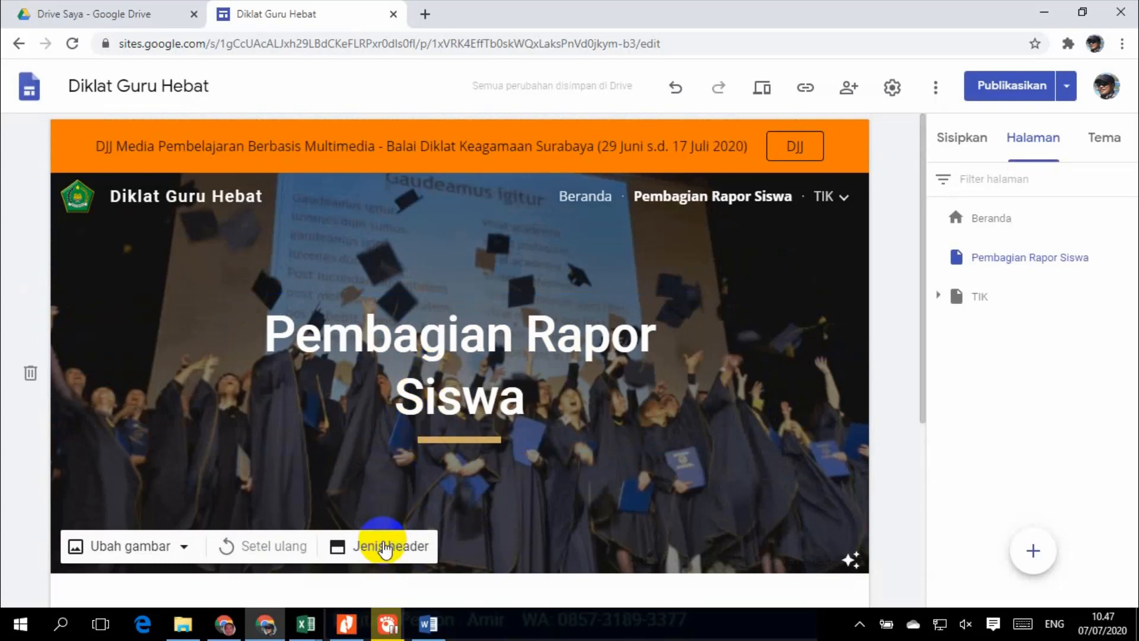
# Try the "Khusus judul" and "Sampul" header types and return the header to "Spanduk besar".
pyautogui.click(384, 545)
pyautogui.click(293, 545)
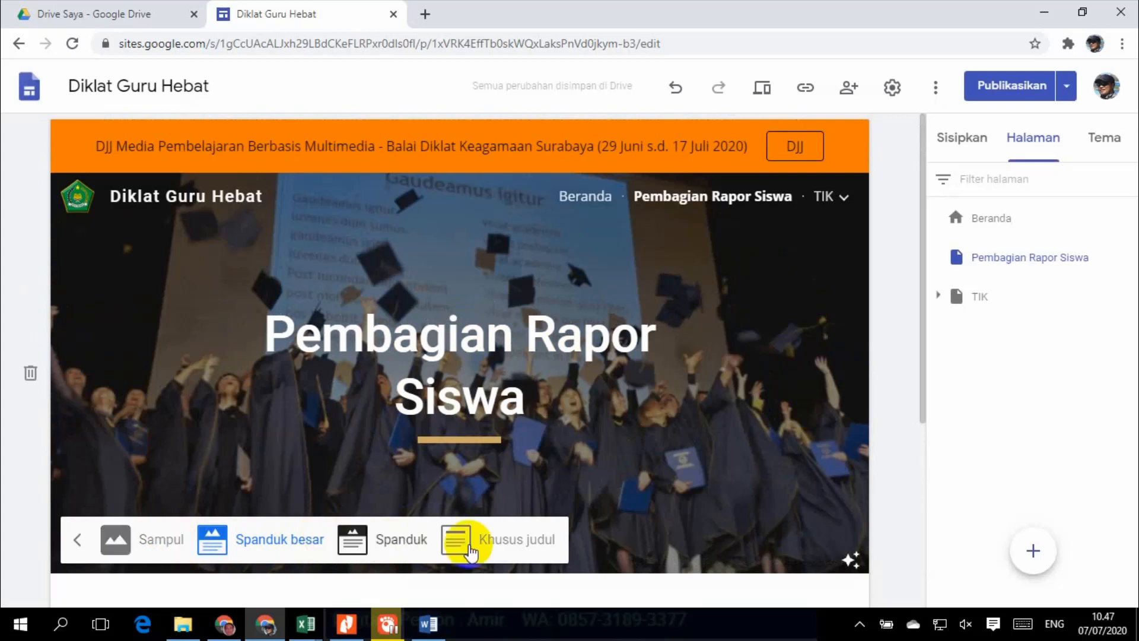
pyautogui.click(544, 549)
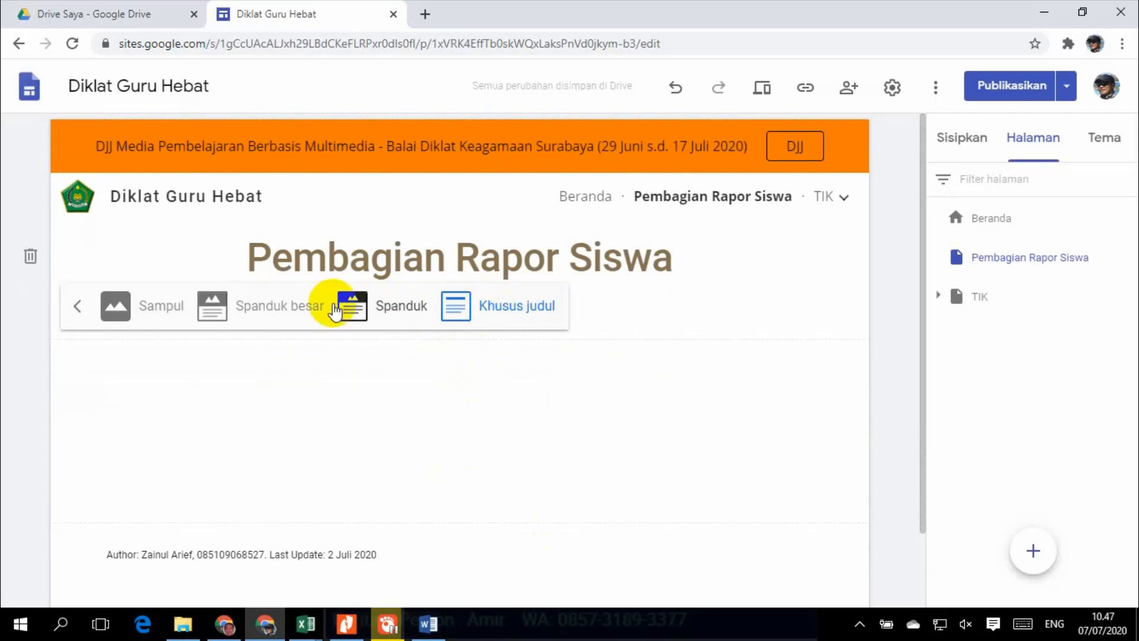
pyautogui.click(161, 311)
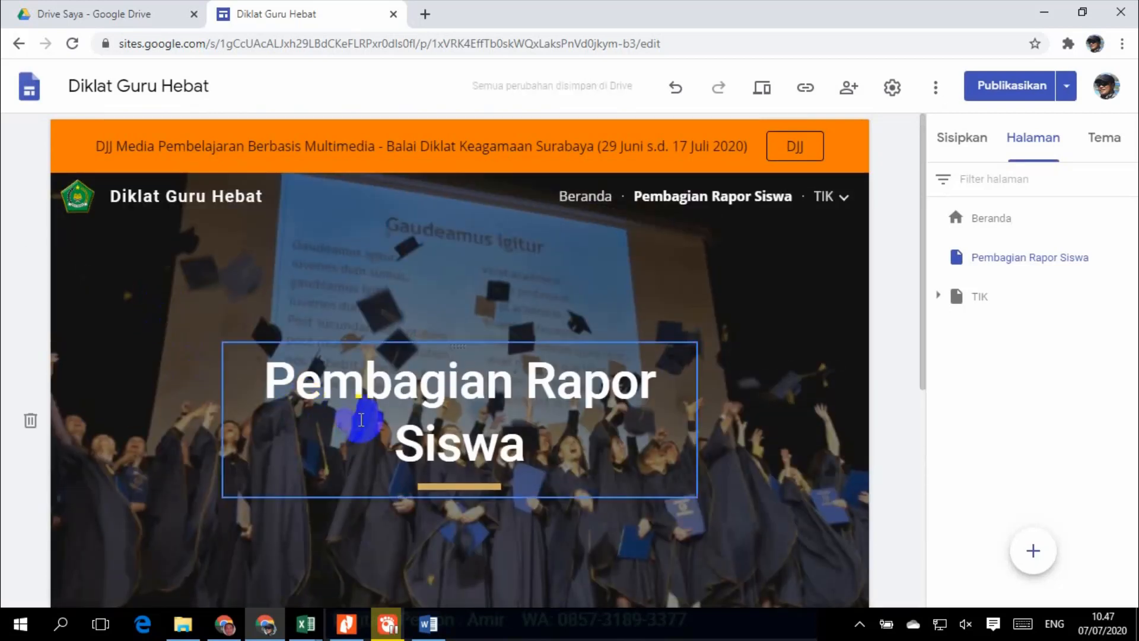
pyautogui.scroll(-1, 364, 415)
pyautogui.click(267, 554)
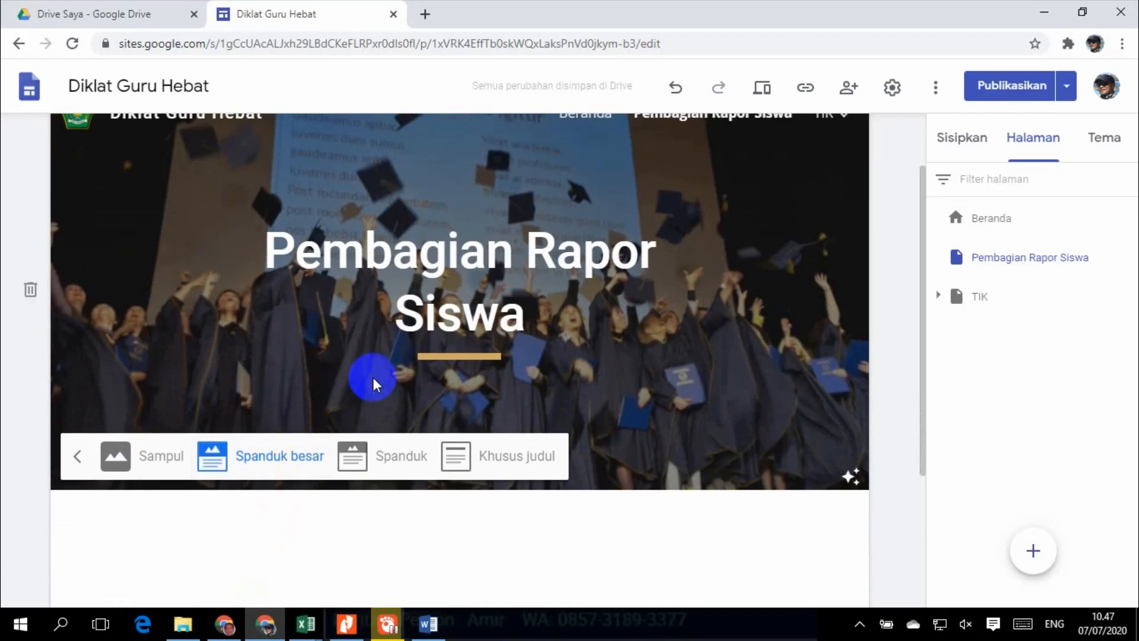
pyautogui.scroll(1, 373, 382)
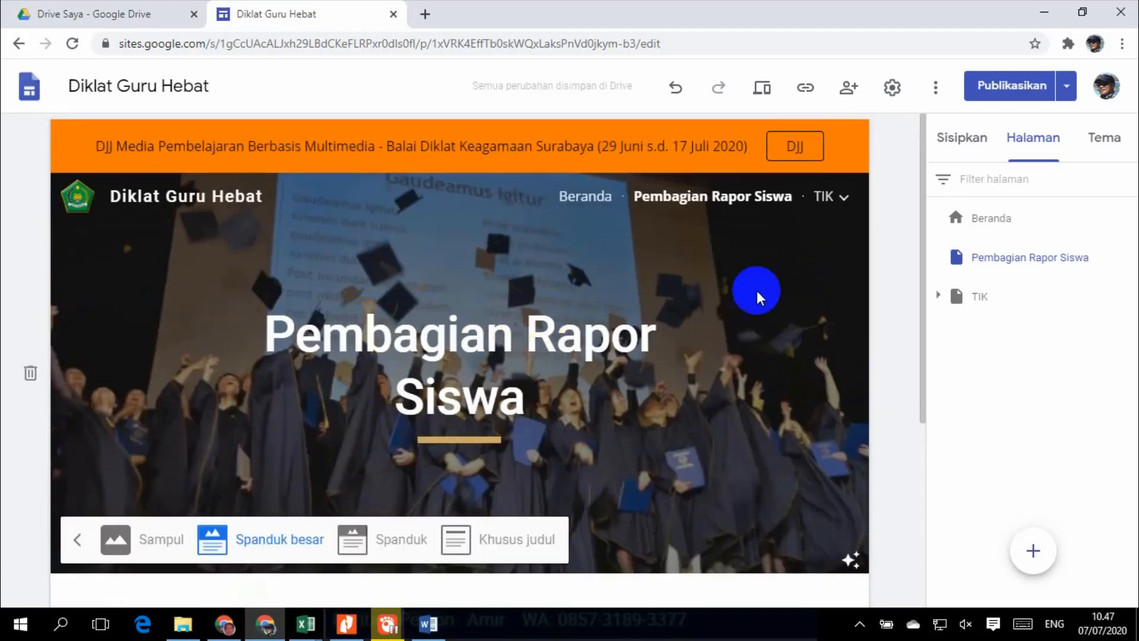
pyautogui.click(663, 341)
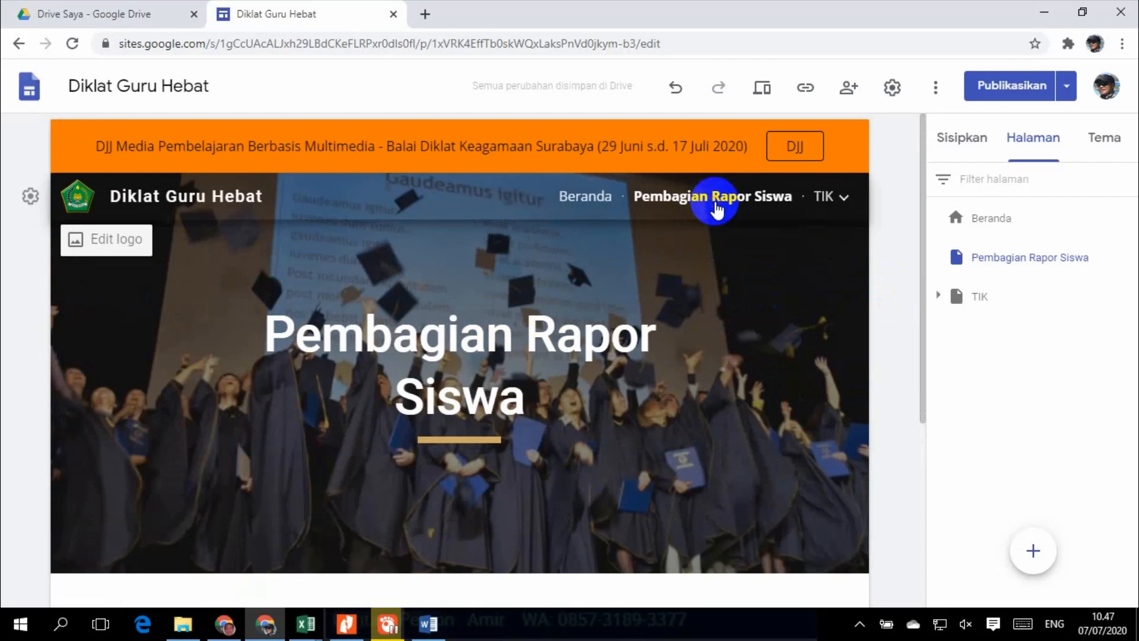
pyautogui.click(709, 223)
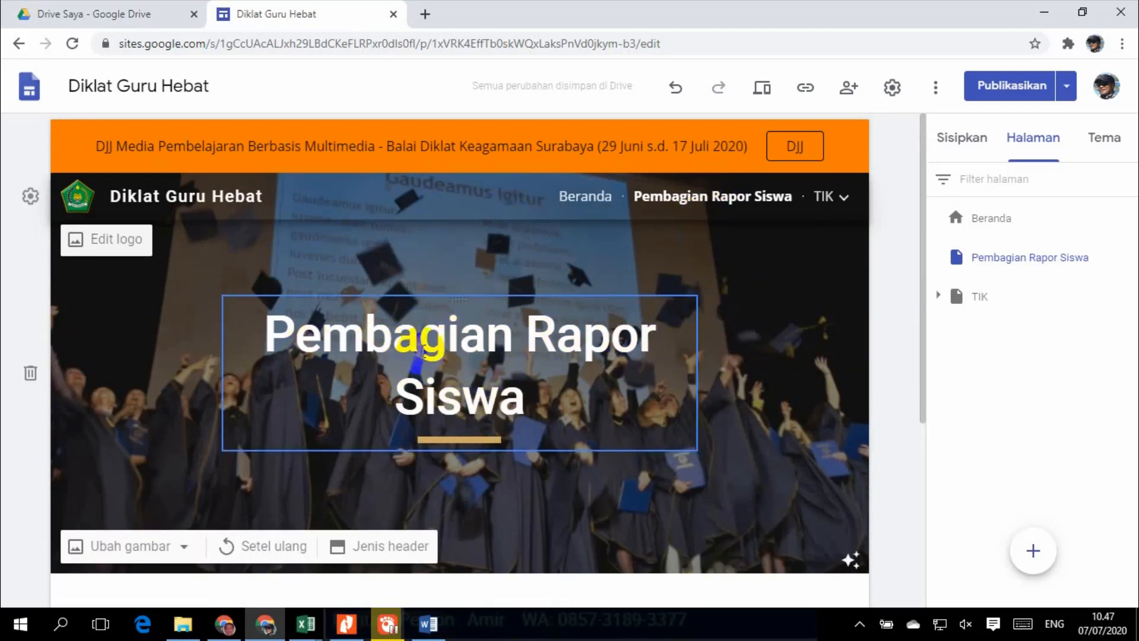
pyautogui.click(700, 185)
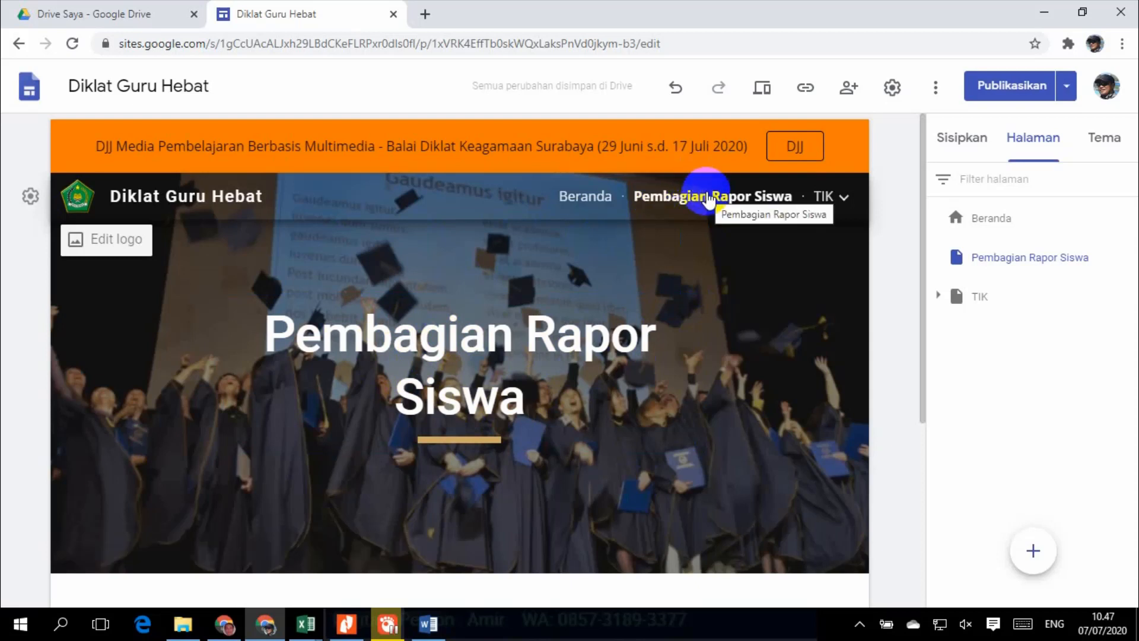
# Replace the title text in the page header with "Pengumuman Rapor Siswa Kelas X".
pyautogui.click(586, 341)
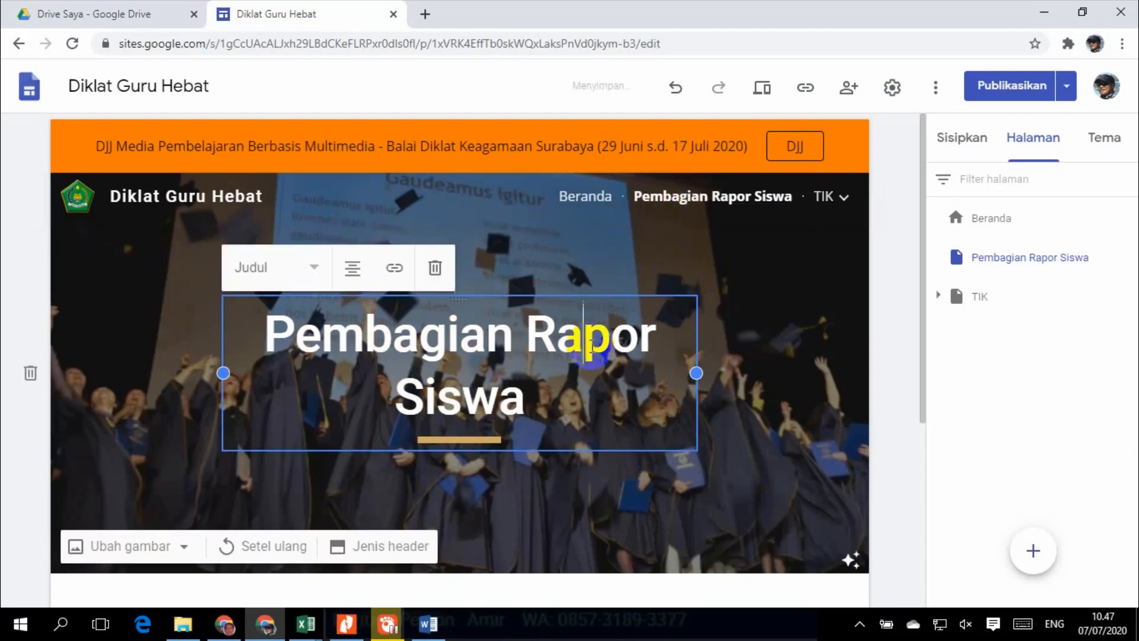
pyautogui.click(264, 338)
pyautogui.moveTo(264, 339); pyautogui.dragTo(597, 390)
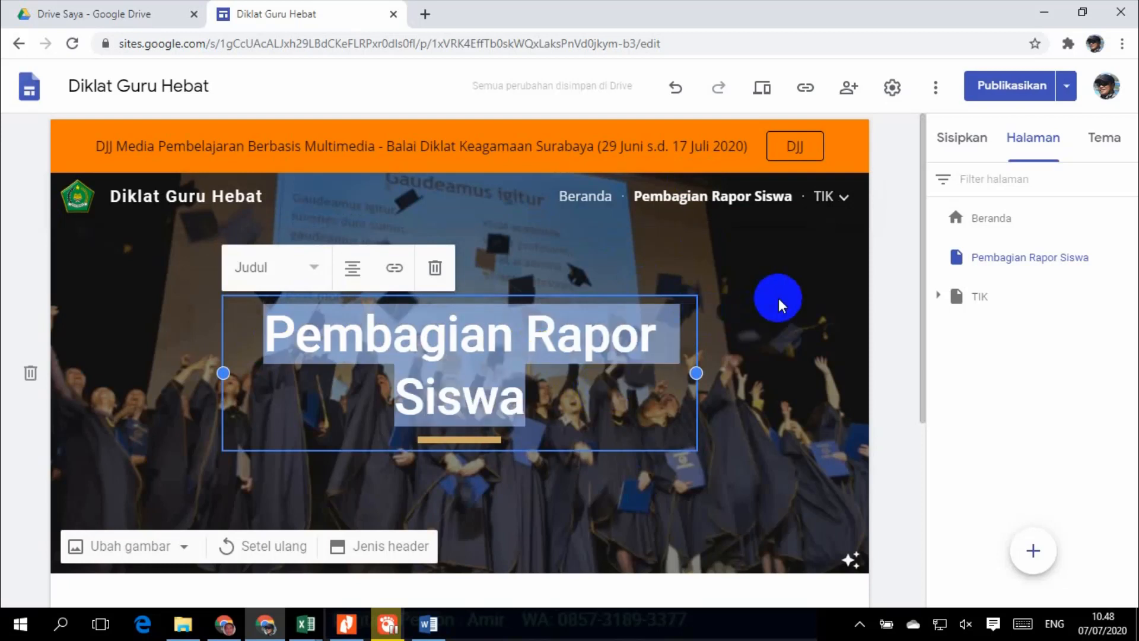
pyautogui.write('P')
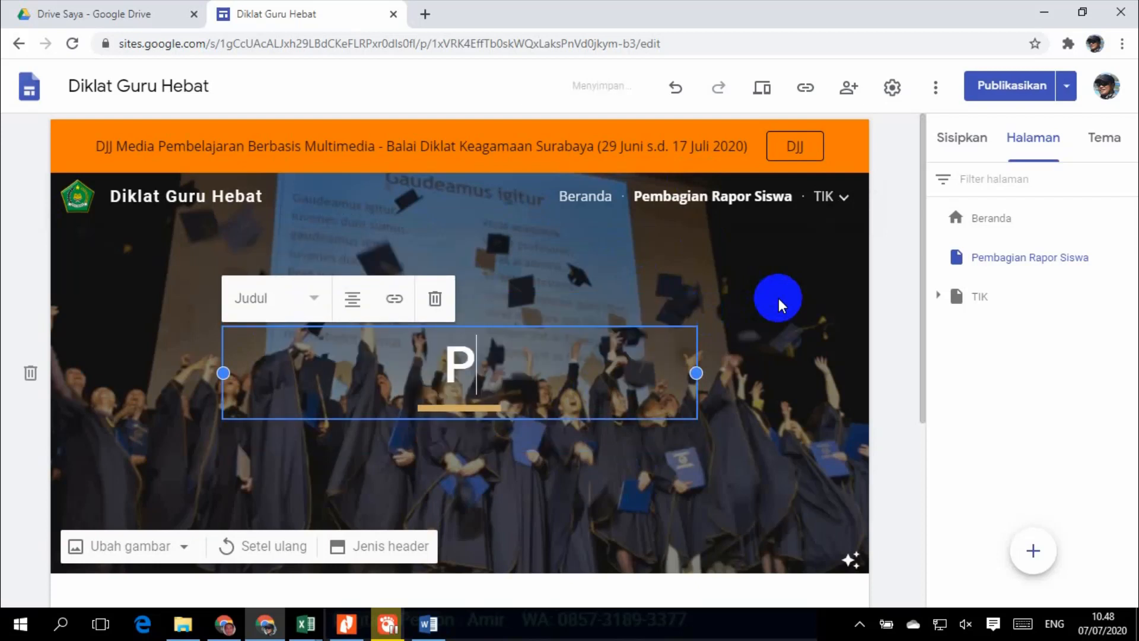
pyautogui.write('engu')
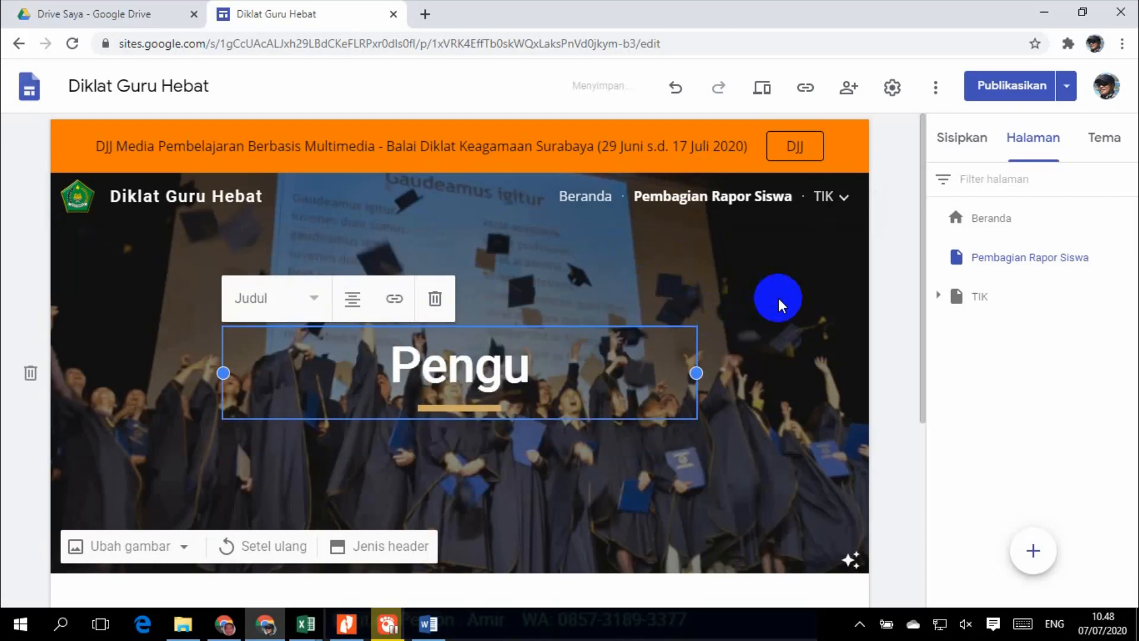
pyautogui.write('muman')
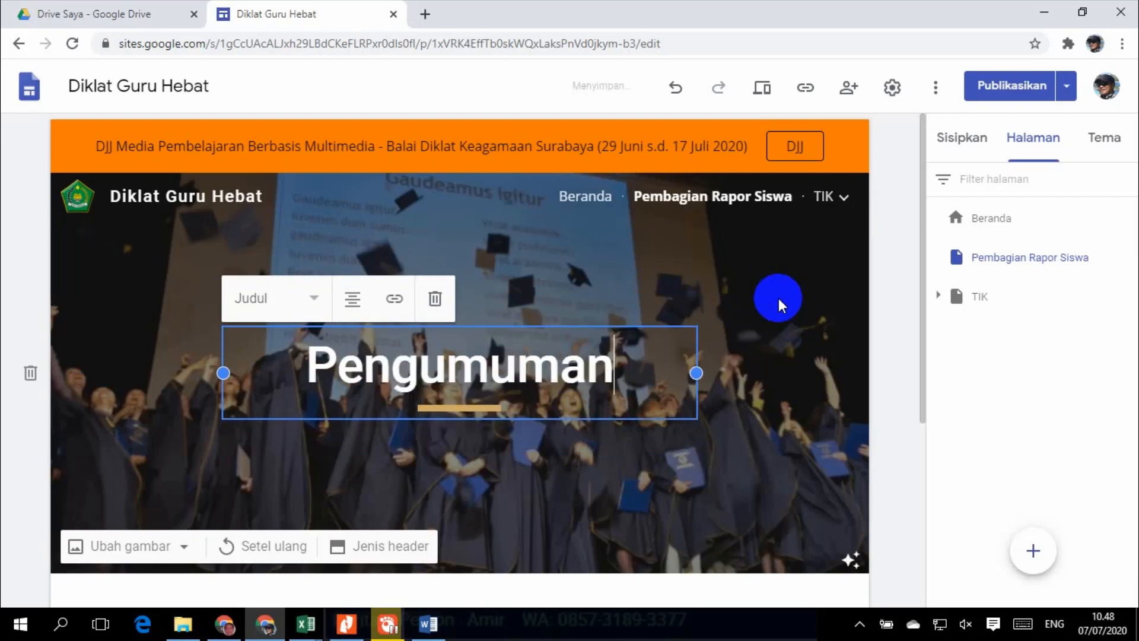
pyautogui.write(' Rapor')
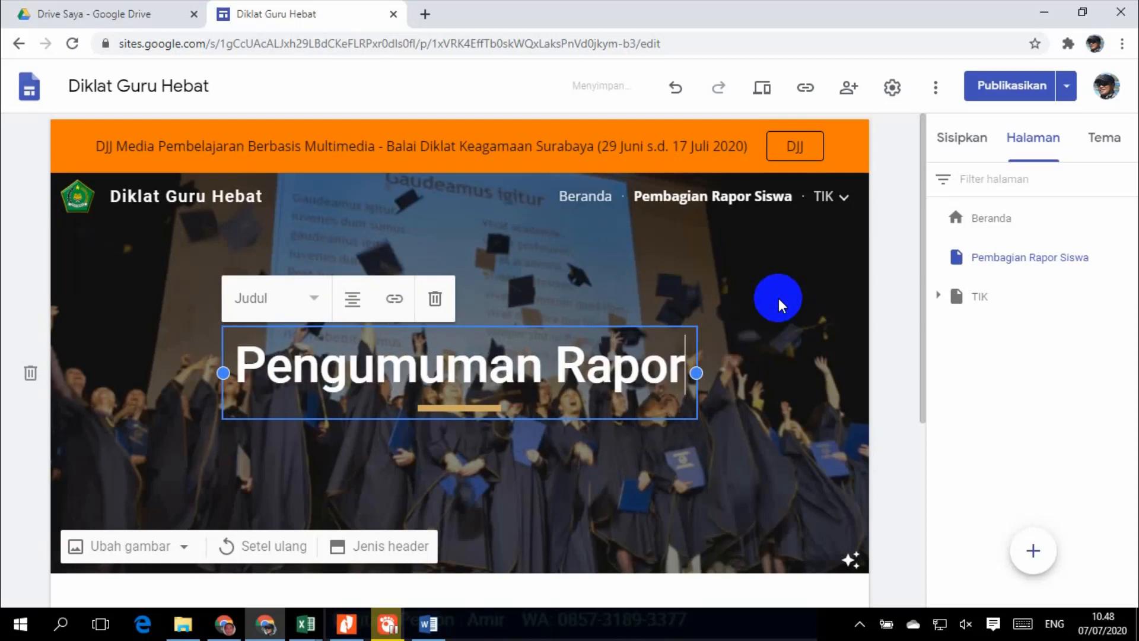
pyautogui.write(' Siswa Kelas')
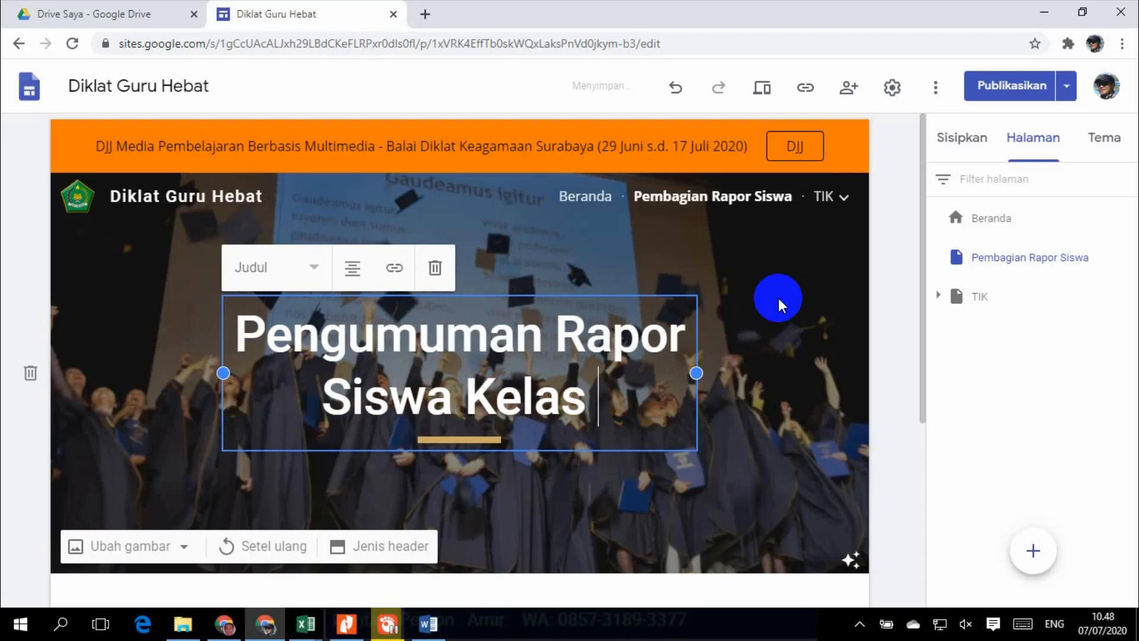
pyautogui.write(' X')
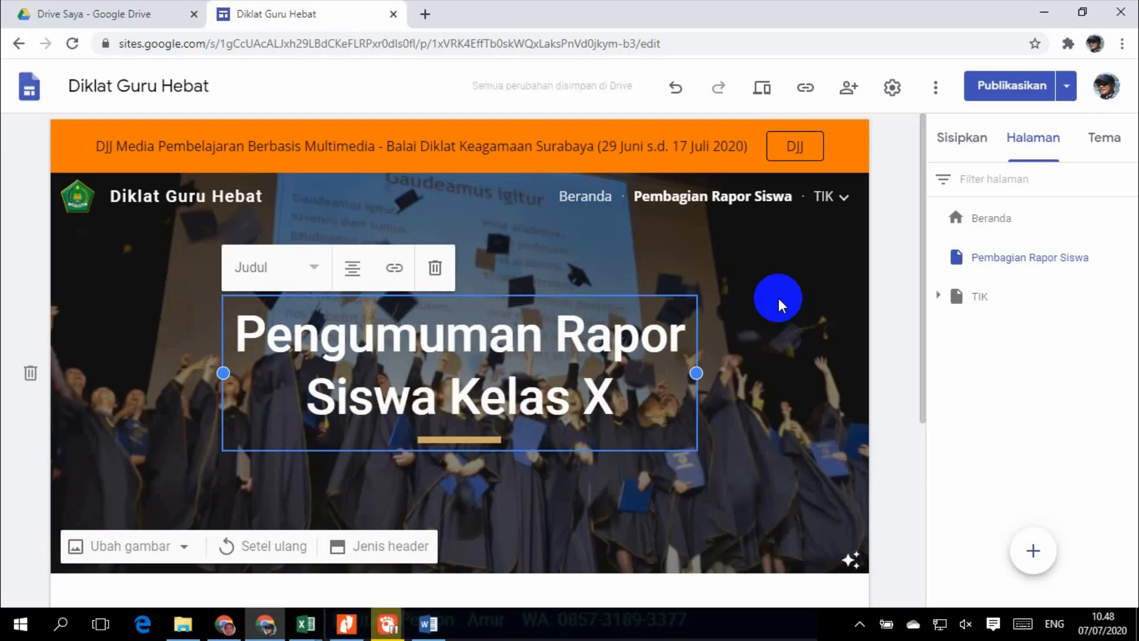
# Extend the page header title so that it reads "Pengumuman Rapor Siswa Kelas XII IPA-1".
pyautogui.write('II')
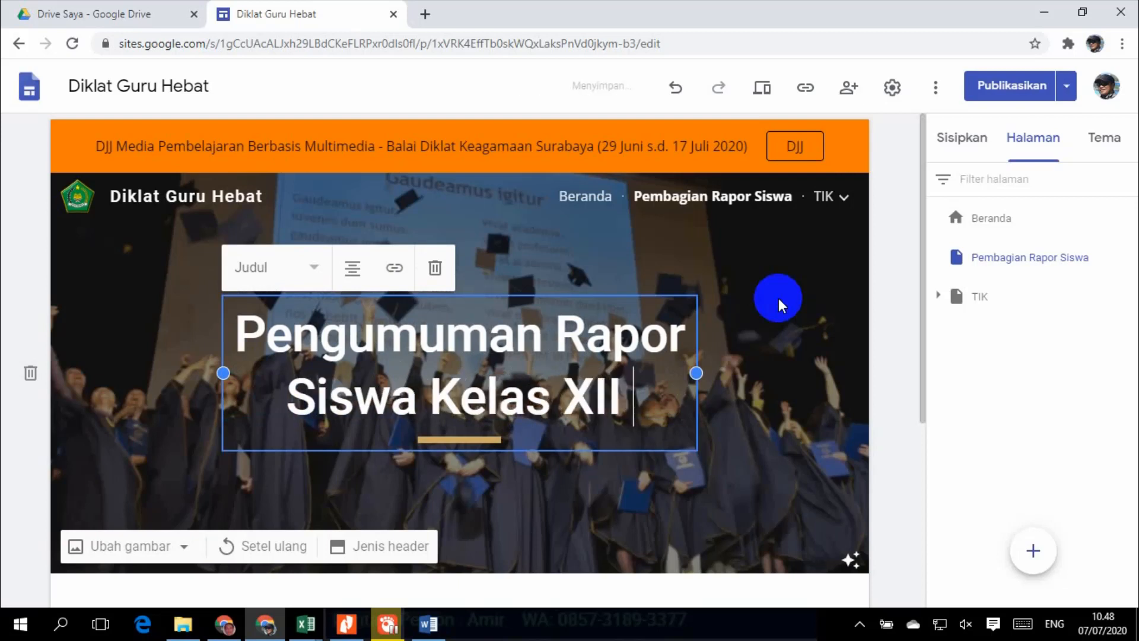
pyautogui.write(' IPA-')
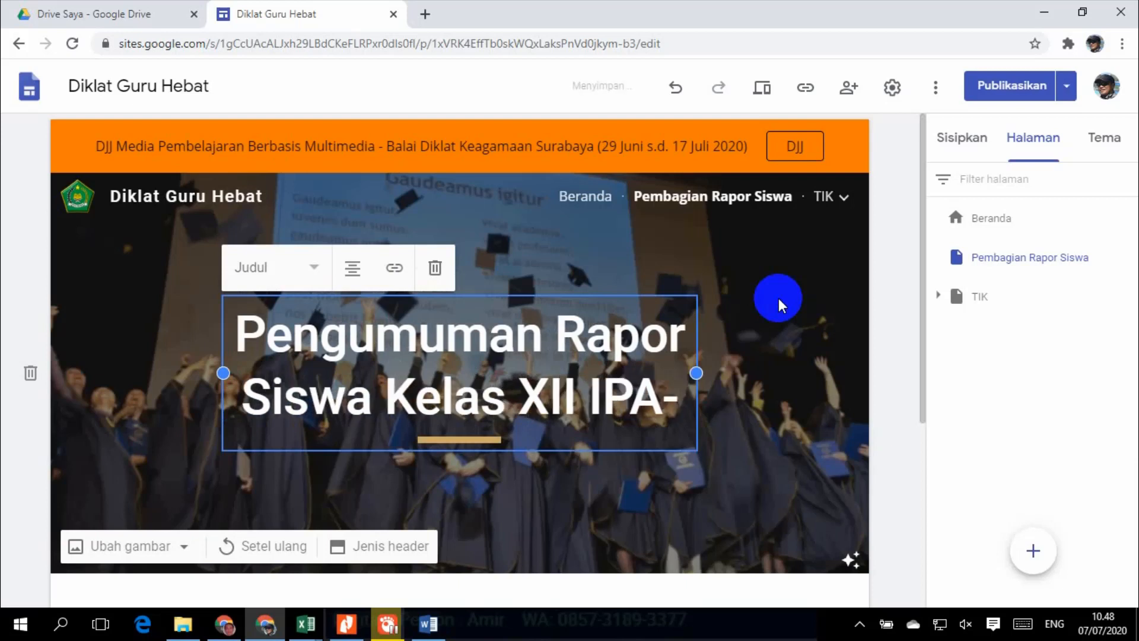
pyautogui.write('1')
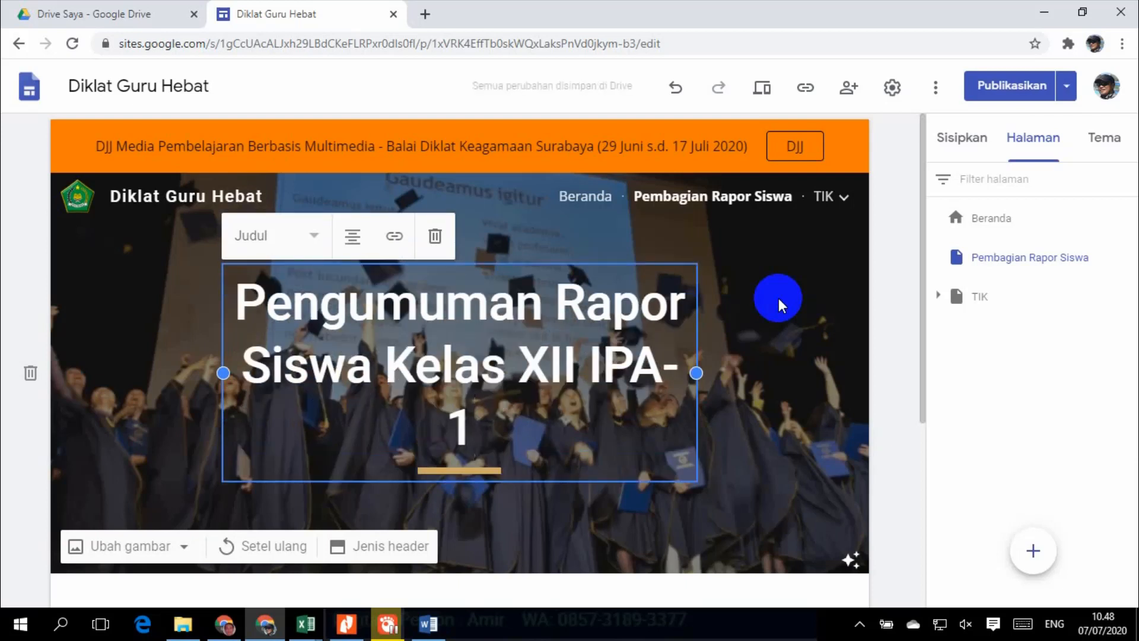
pyautogui.press('Return')
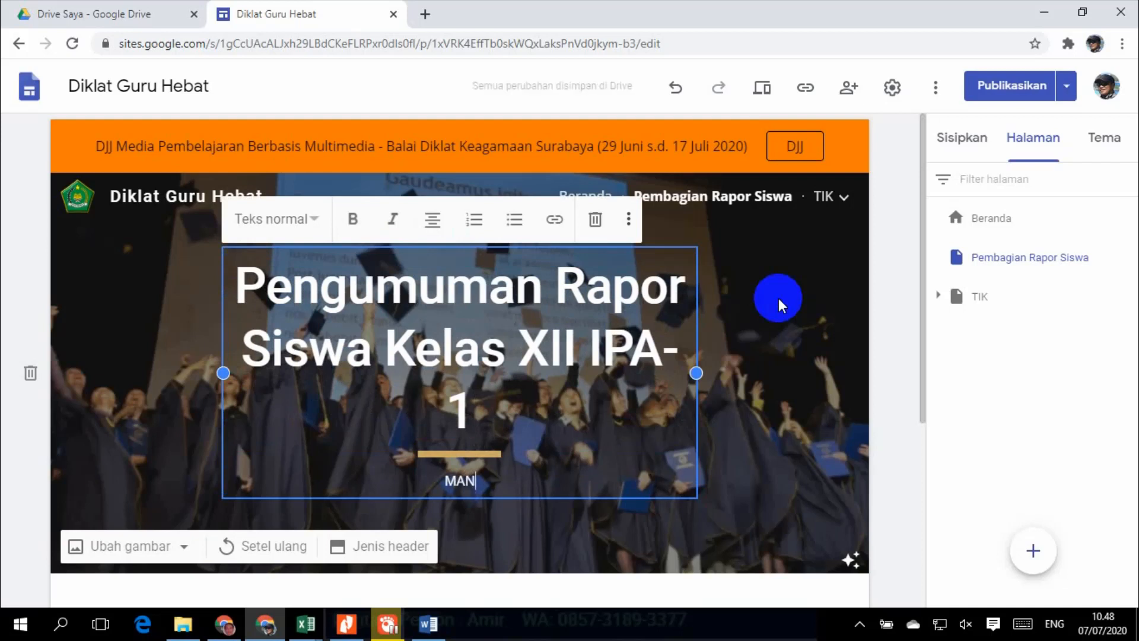
pyautogui.write('MAN....')
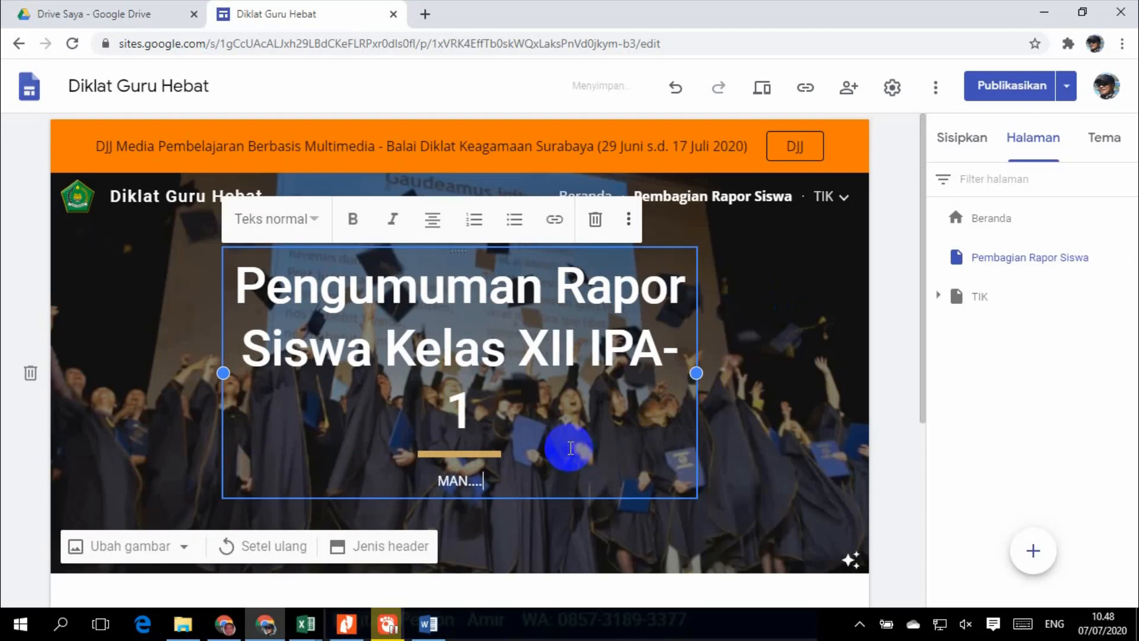
pyautogui.press('BackSpace')
pyautogui.press('BackSpace')
pyautogui.press('BackSpace')
pyautogui.press('BackSpace')
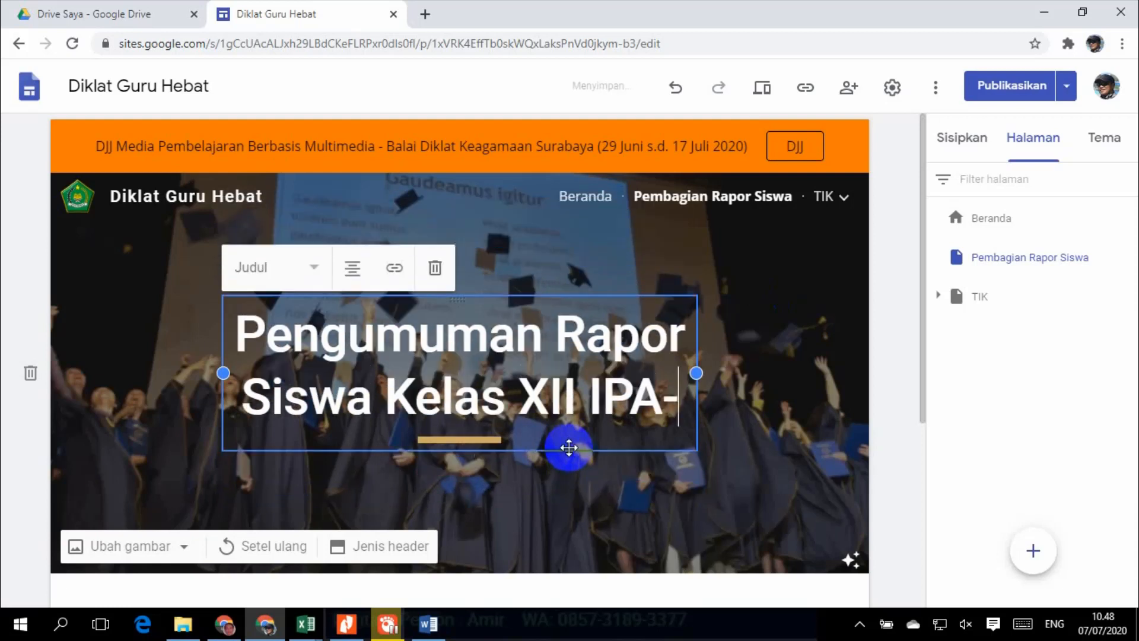
pyautogui.write('1')
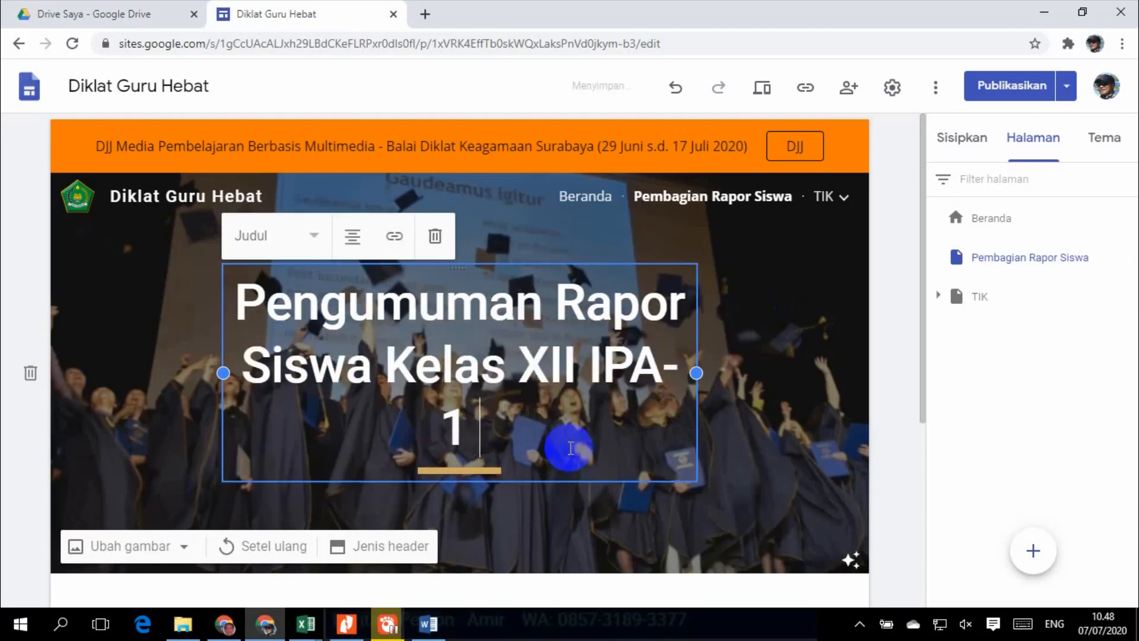
# Append "MAN ..." to the end of the header title.
pyautogui.write(' MAN')
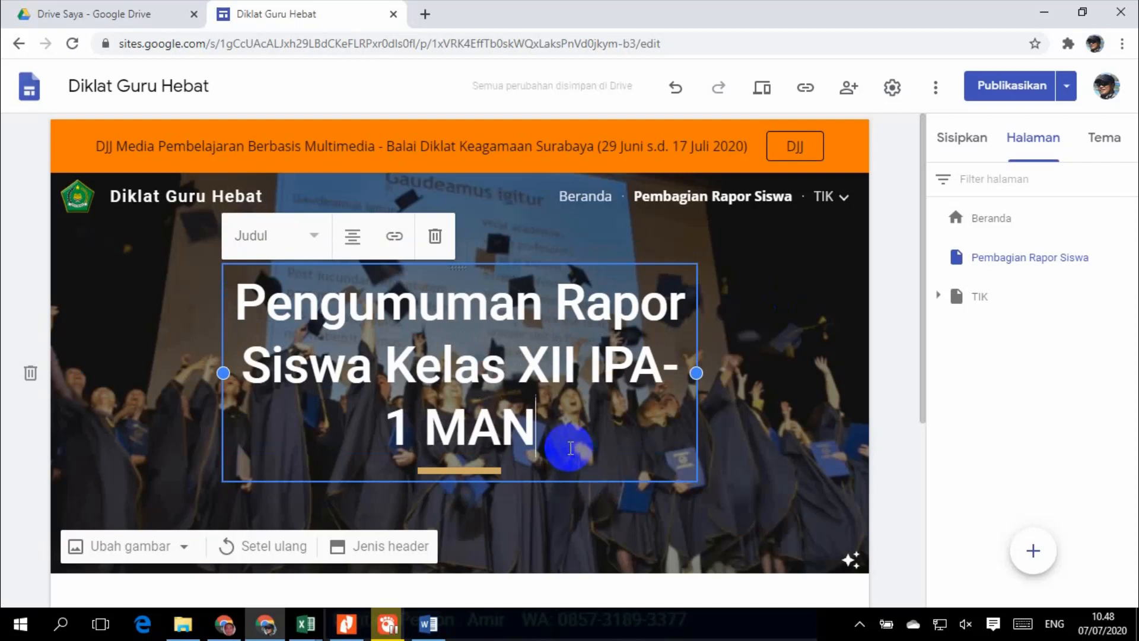
pyautogui.write(' ...')
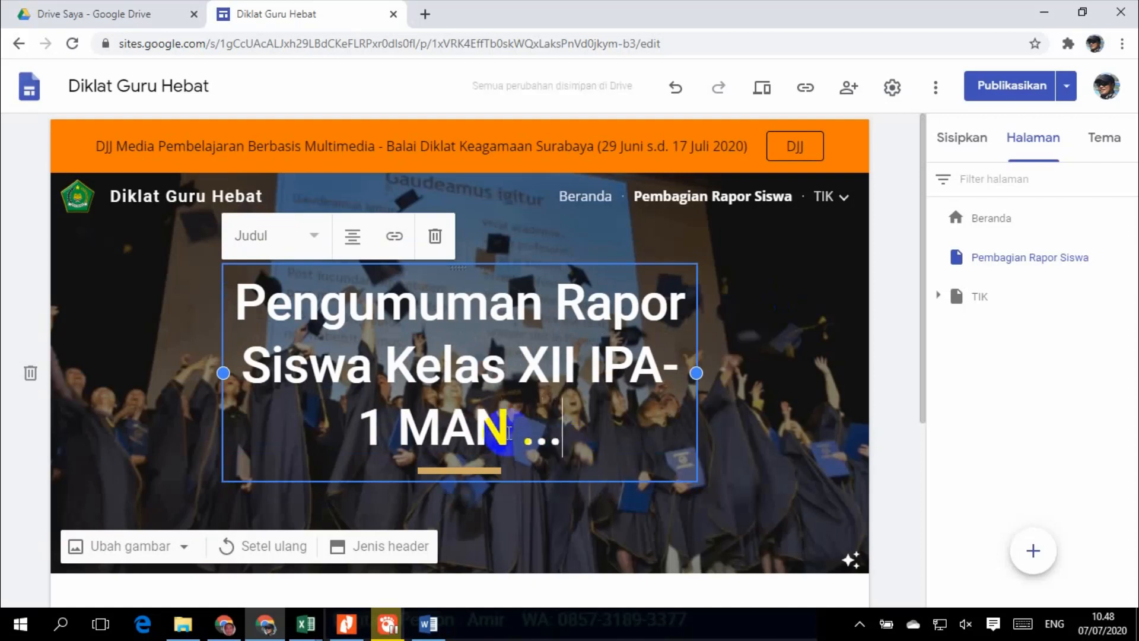
pyautogui.moveTo(696, 373); pyautogui.dragTo(717, 374)
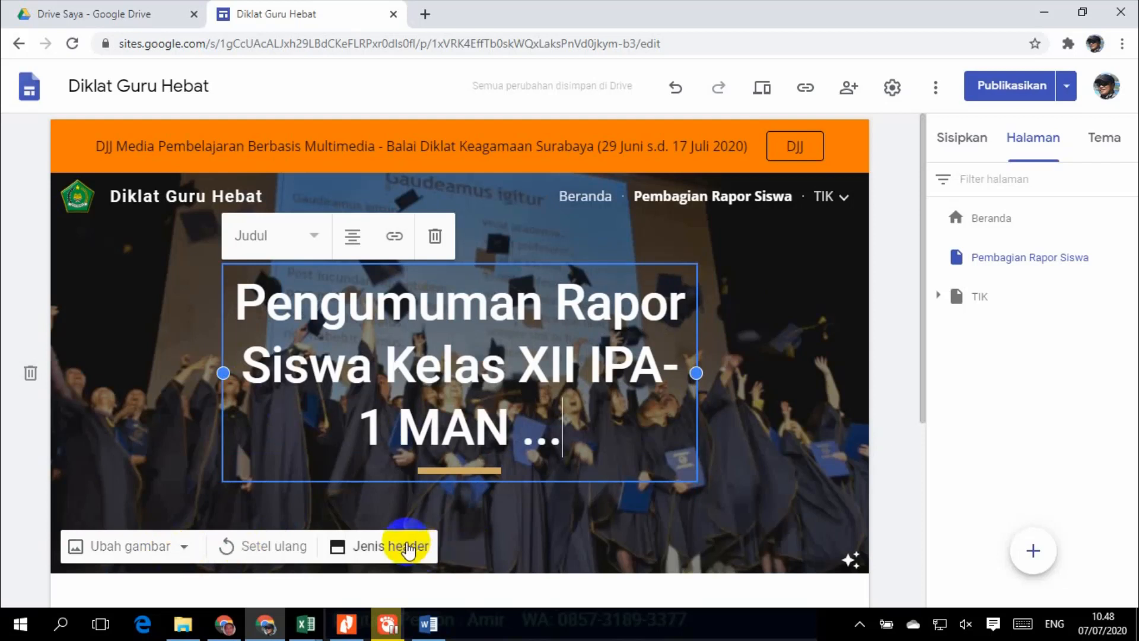
# Try the "Spanduk" and "Sampul" header types and set the page header to "Spanduk".
pyautogui.click(407, 546)
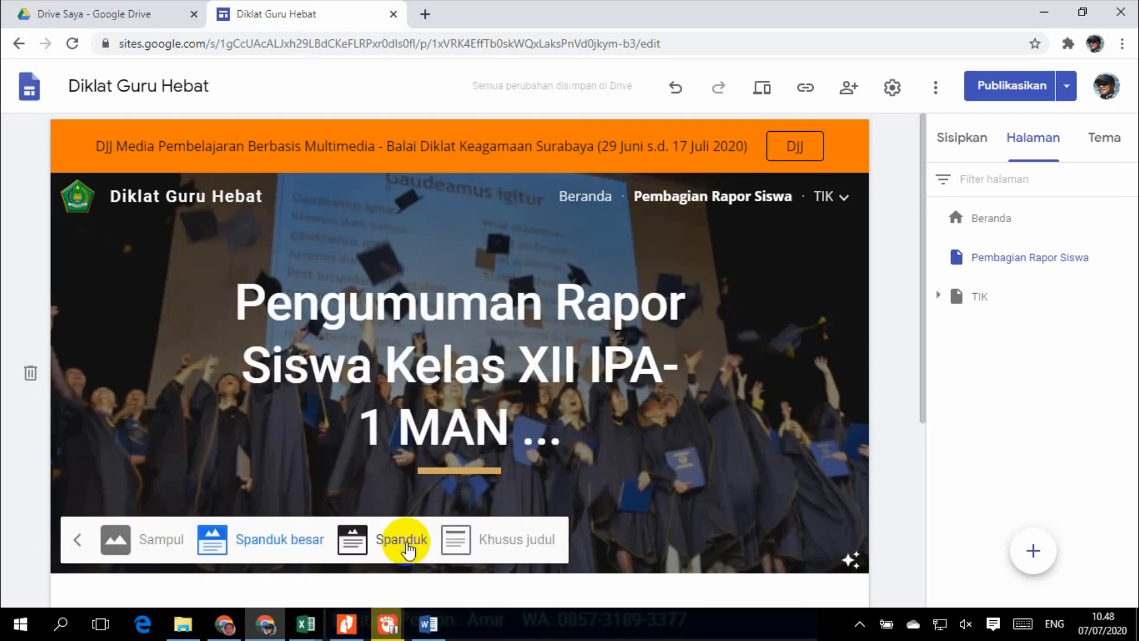
pyautogui.click(407, 548)
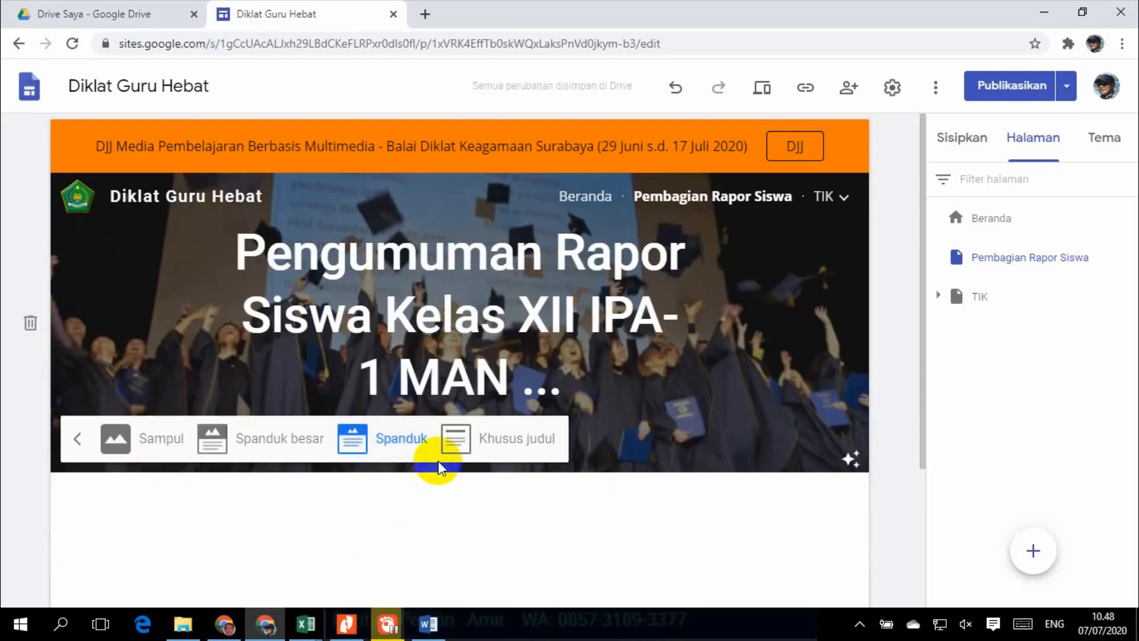
pyautogui.click(503, 442)
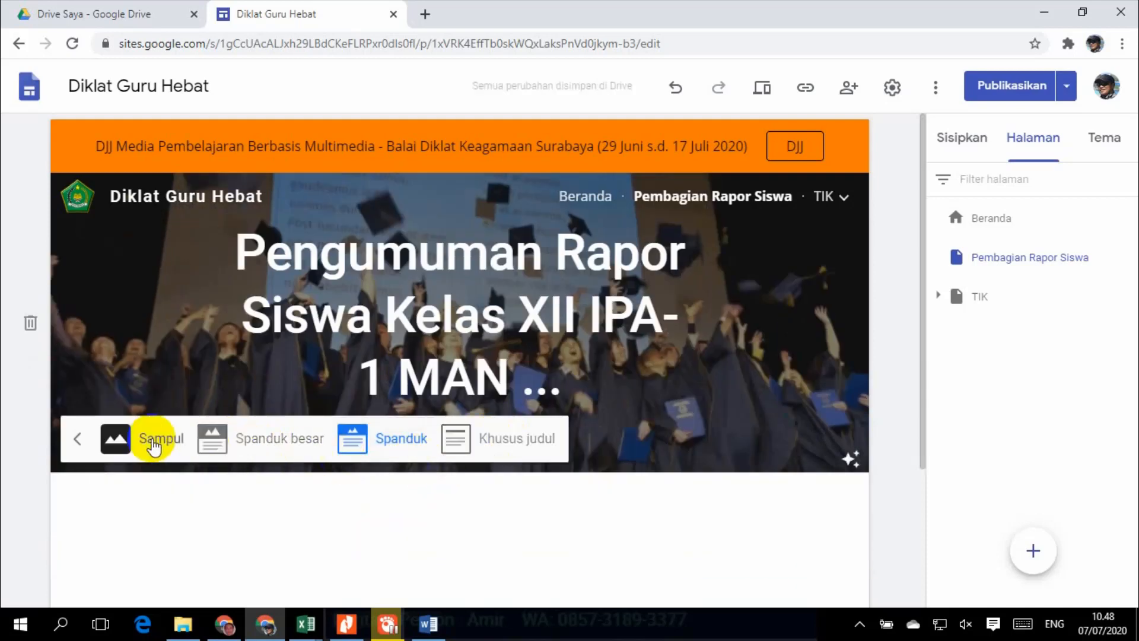
pyautogui.click(148, 439)
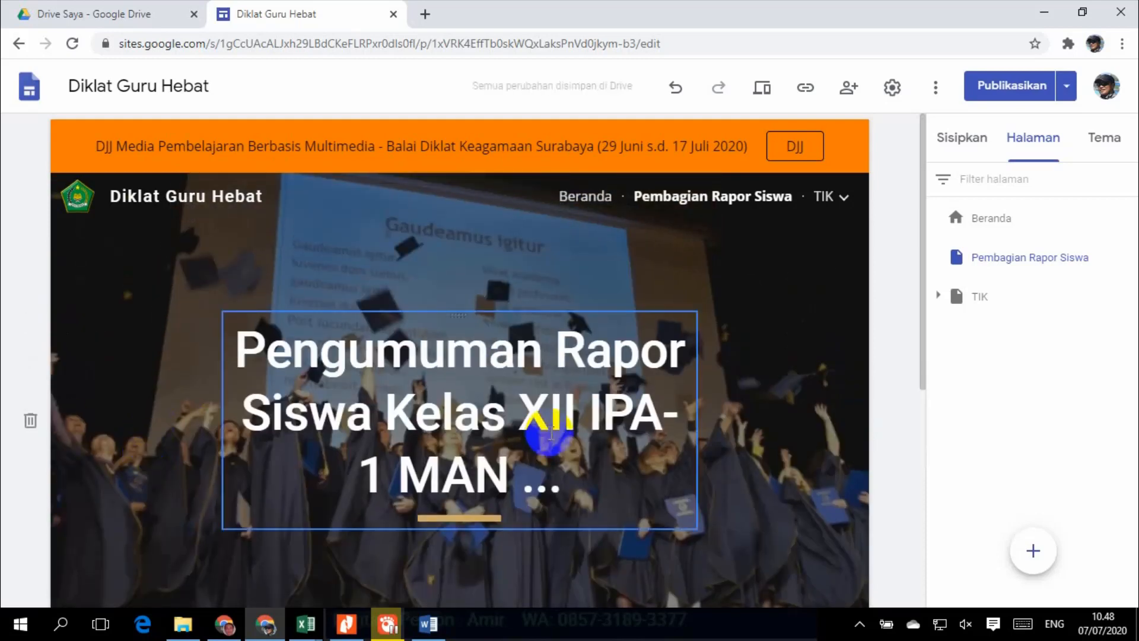
pyautogui.scroll(-3, 551, 433)
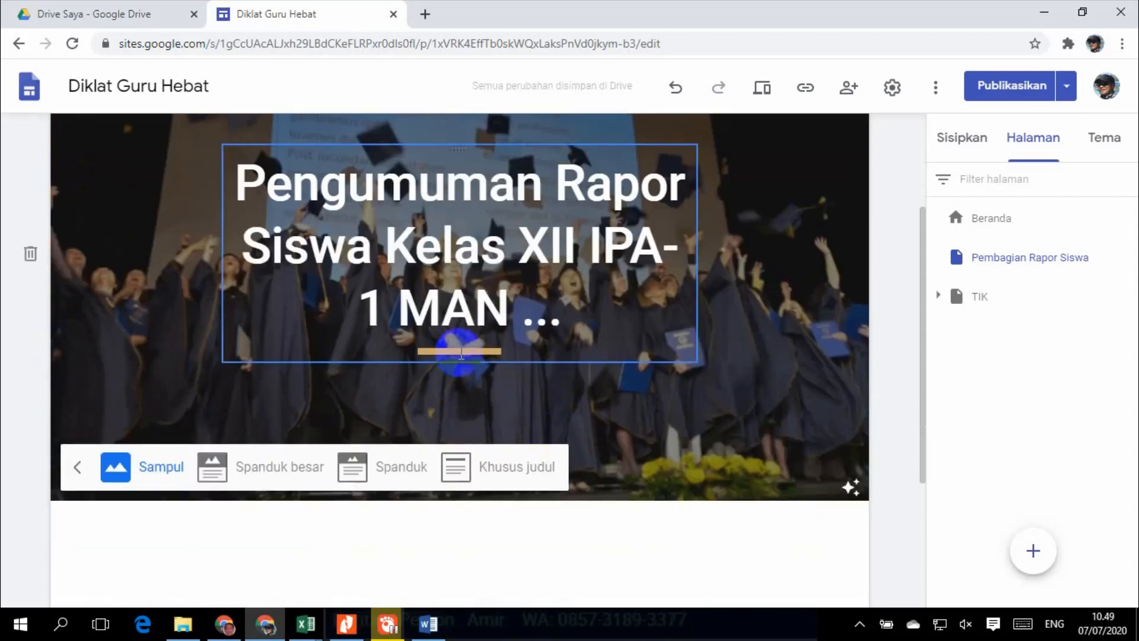
pyautogui.scroll(2, 460, 354)
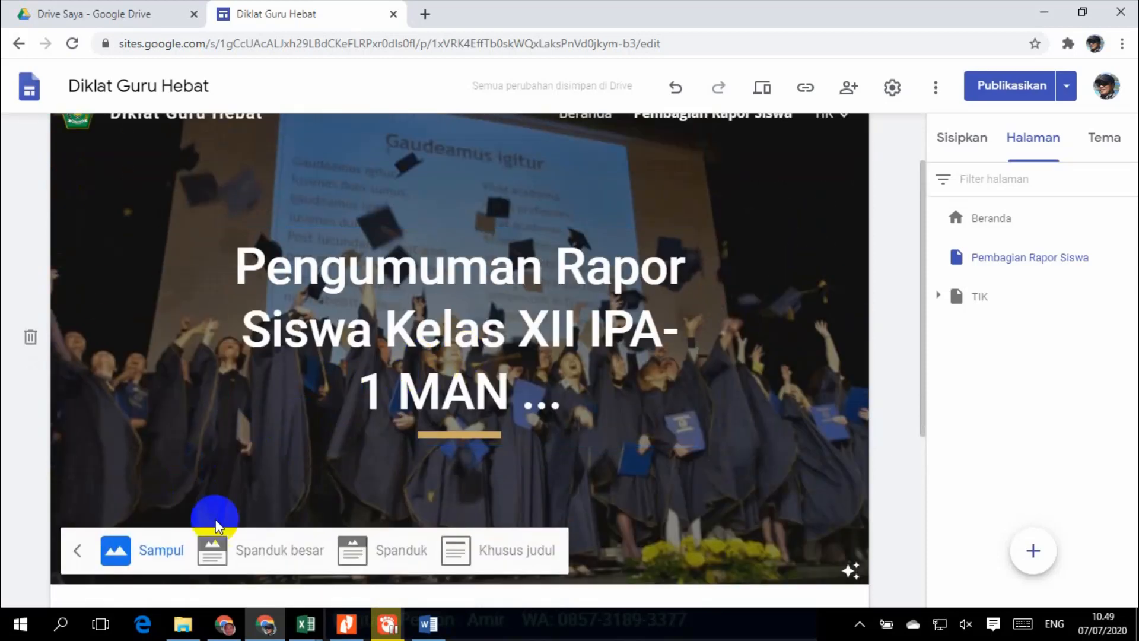
pyautogui.click(77, 551)
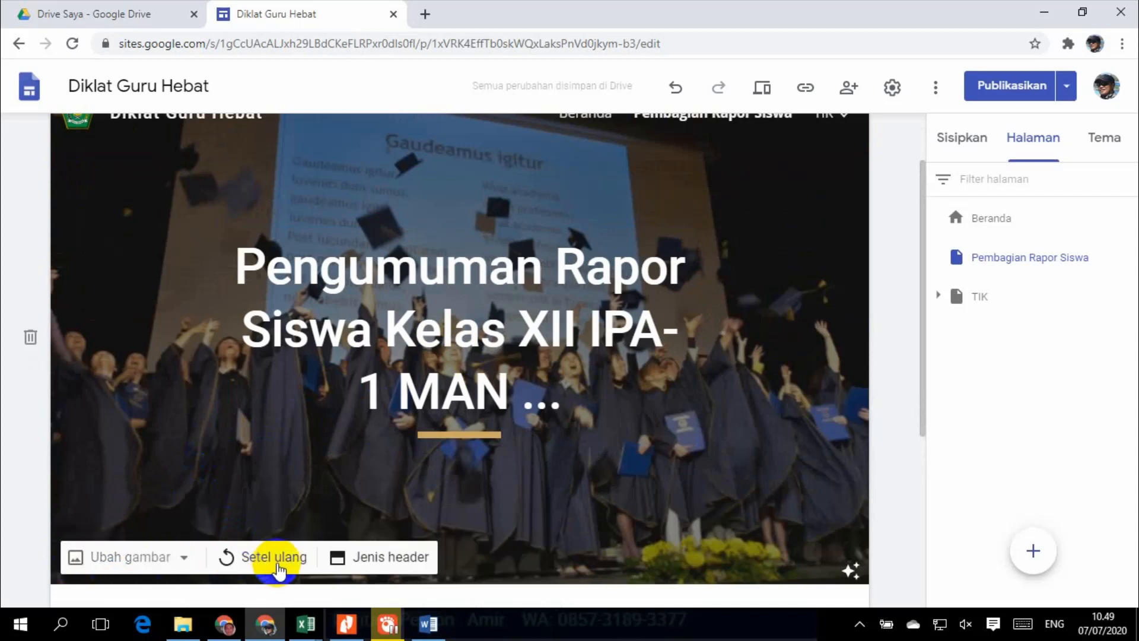
pyautogui.click(376, 557)
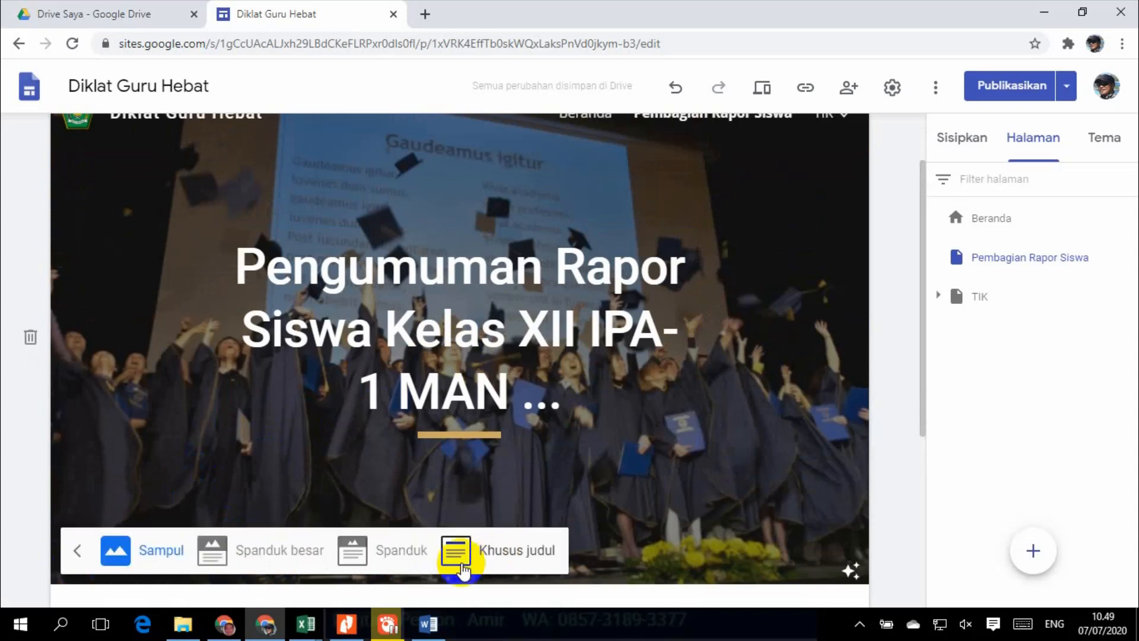
pyautogui.click(404, 549)
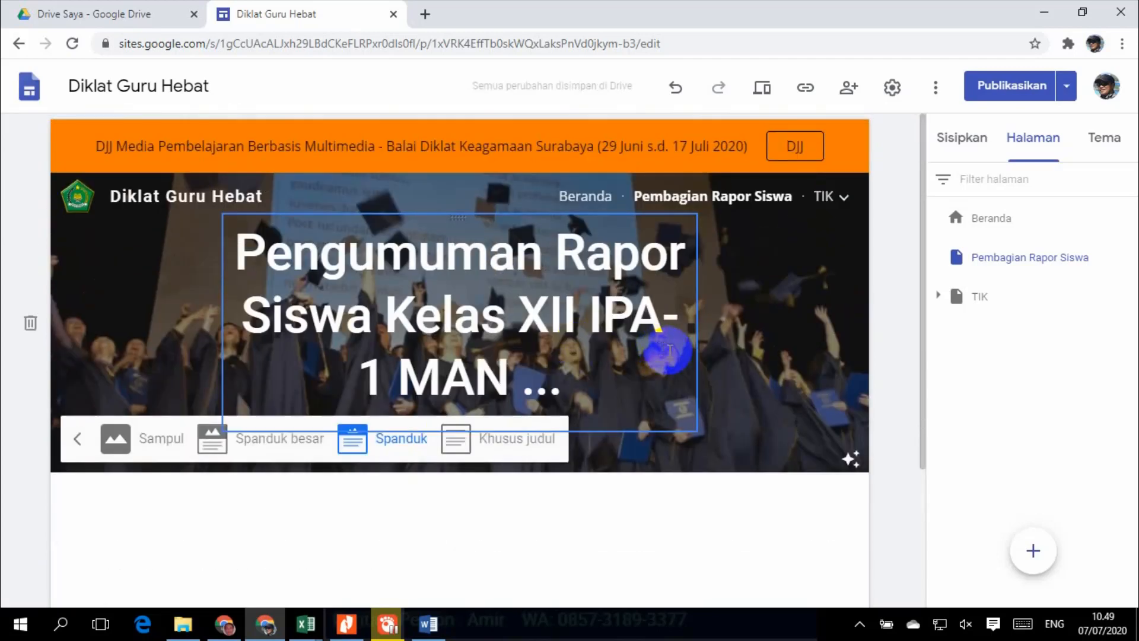
# Widen the header title box so "IPA-1" fits on one line and place the box slightly right of the header's centre.
pyautogui.click(664, 350)
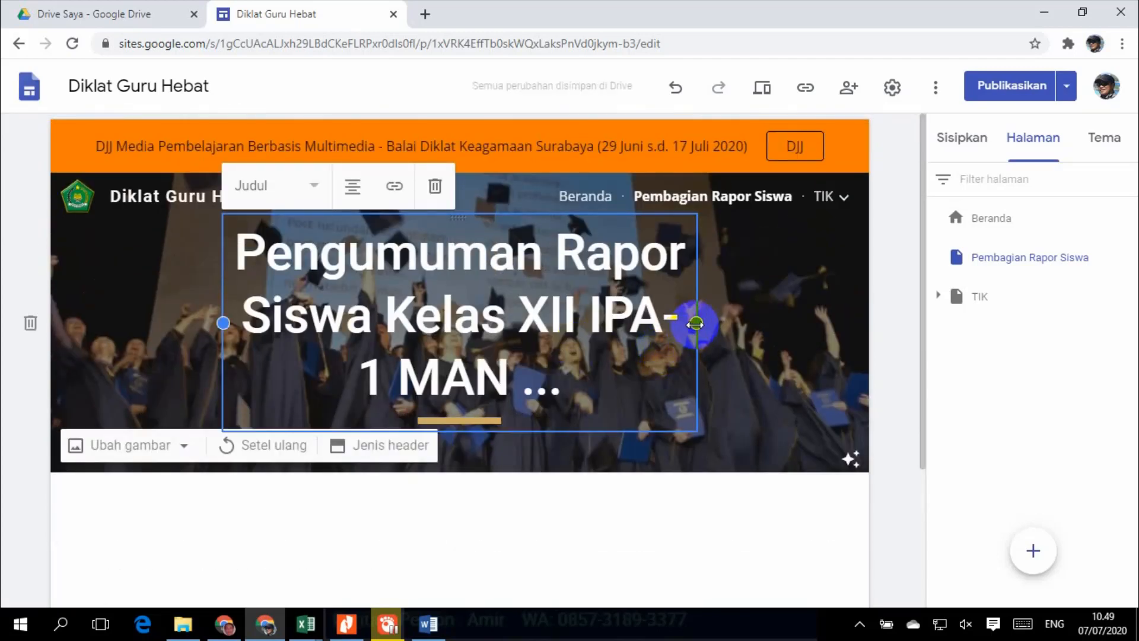
pyautogui.moveTo(695, 323); pyautogui.dragTo(780, 322)
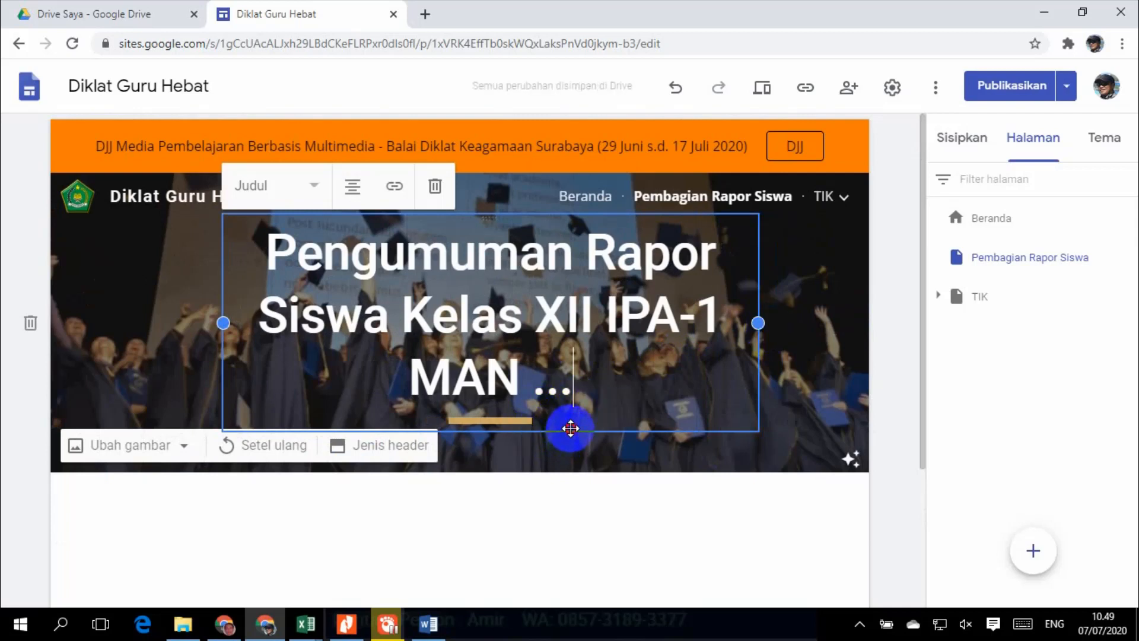
pyautogui.moveTo(571, 427); pyautogui.dragTo(643, 380)
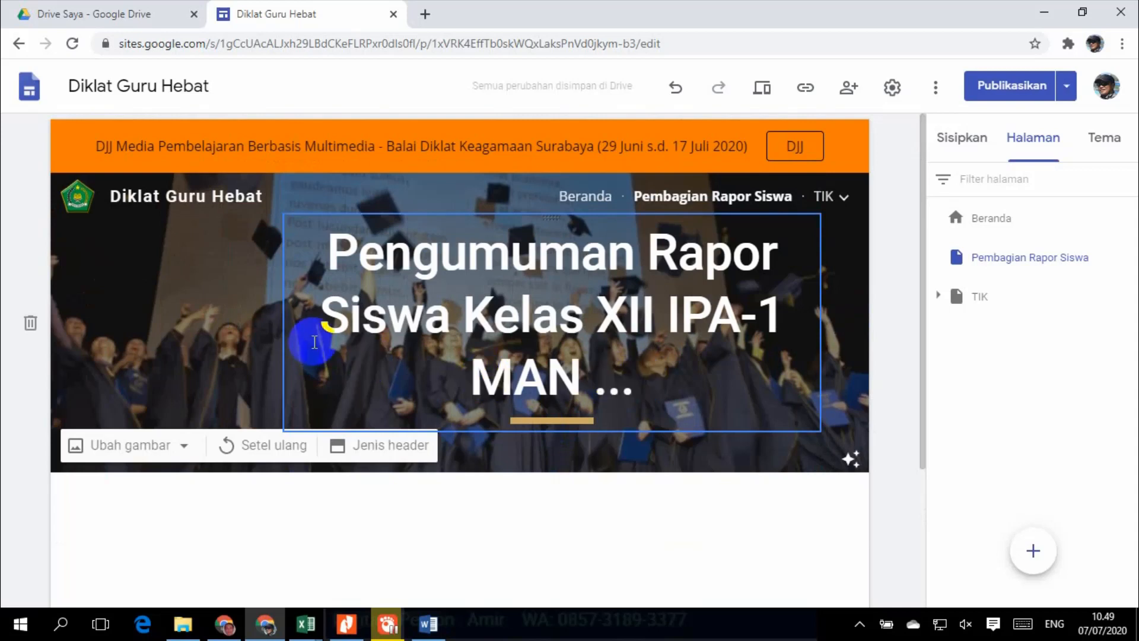
pyautogui.click(374, 225)
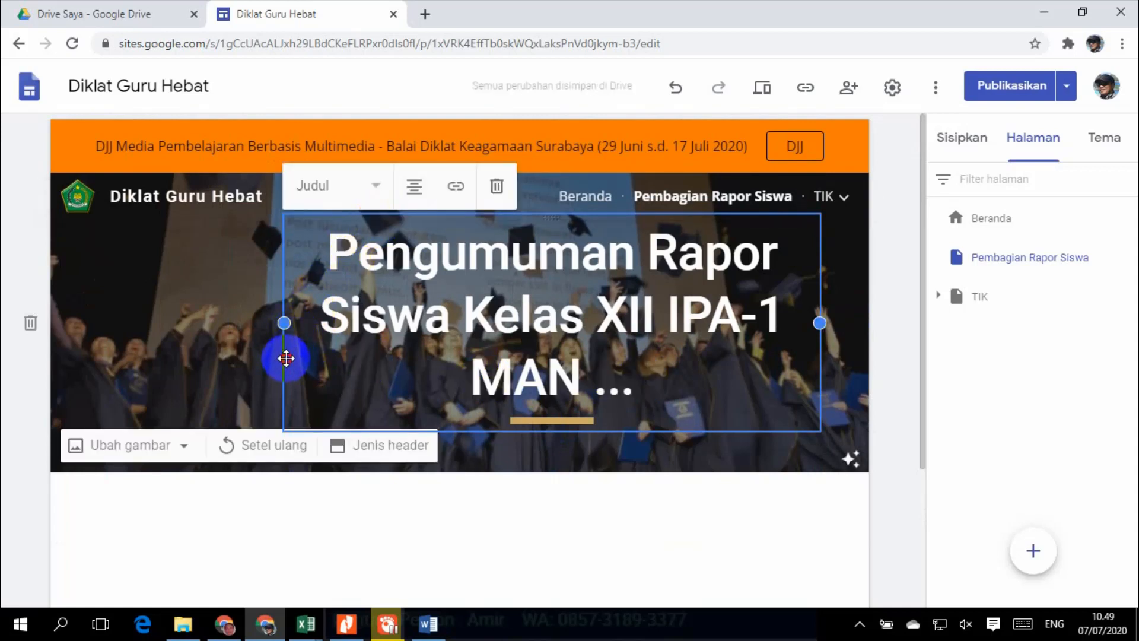
pyautogui.moveTo(286, 357); pyautogui.dragTo(256, 360)
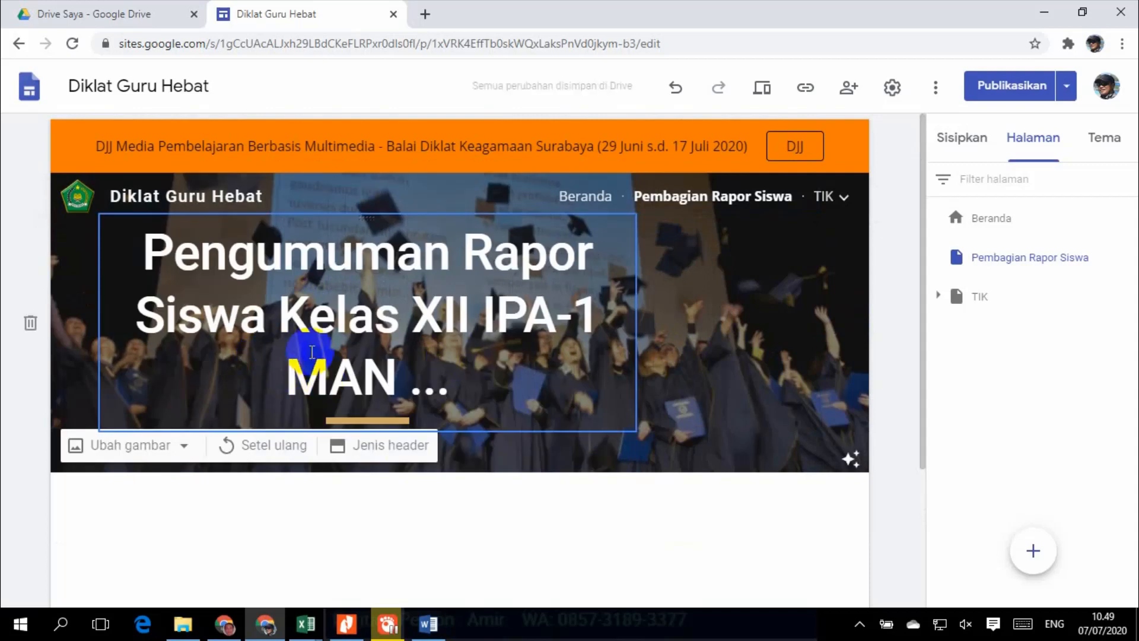
pyautogui.click(442, 373)
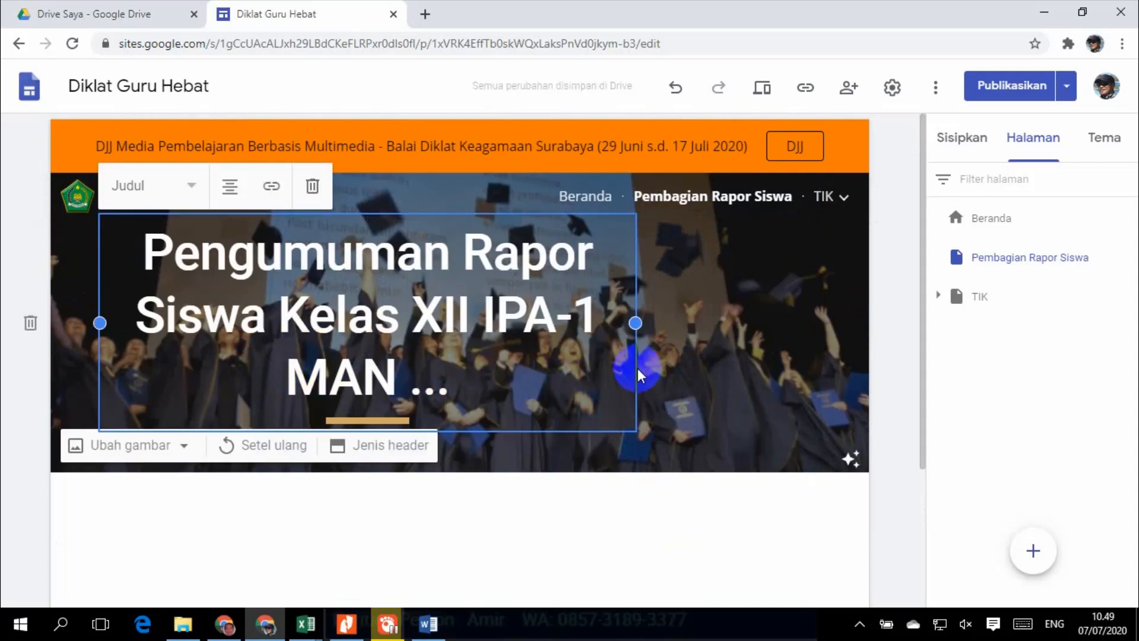
pyautogui.moveTo(631, 374)
pyautogui.mouseDown()
pyautogui.moveTo(655, 375)
pyautogui.moveTo(634, 377)
pyautogui.mouseUp()
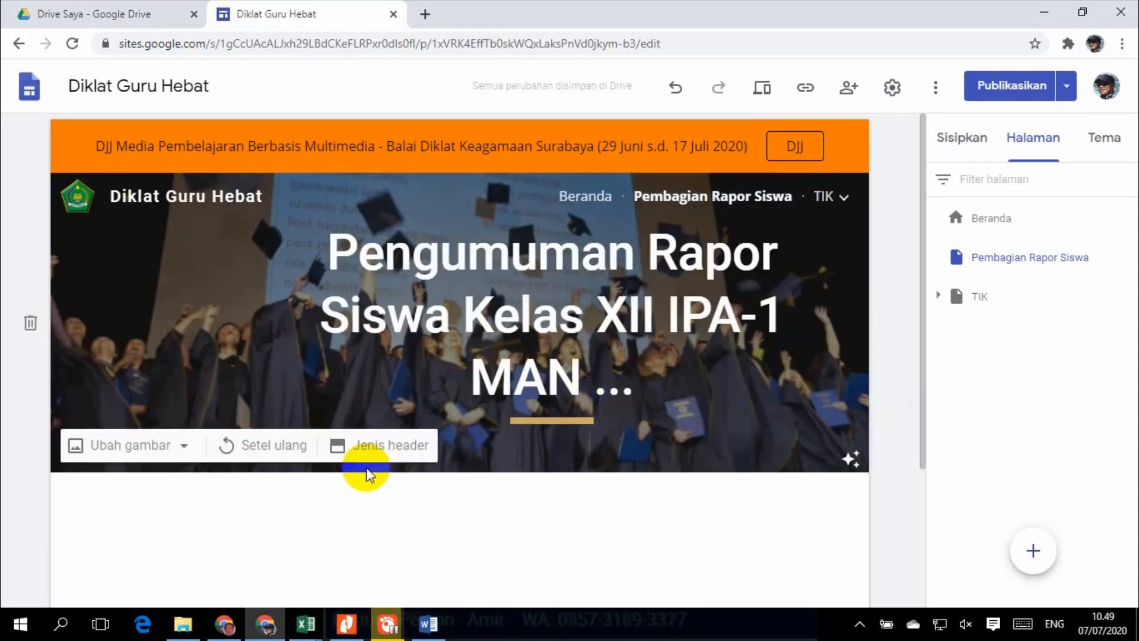
# Insert the layout with one image beside a heading and text below the page header.
pyautogui.scroll(-3, 344, 475)
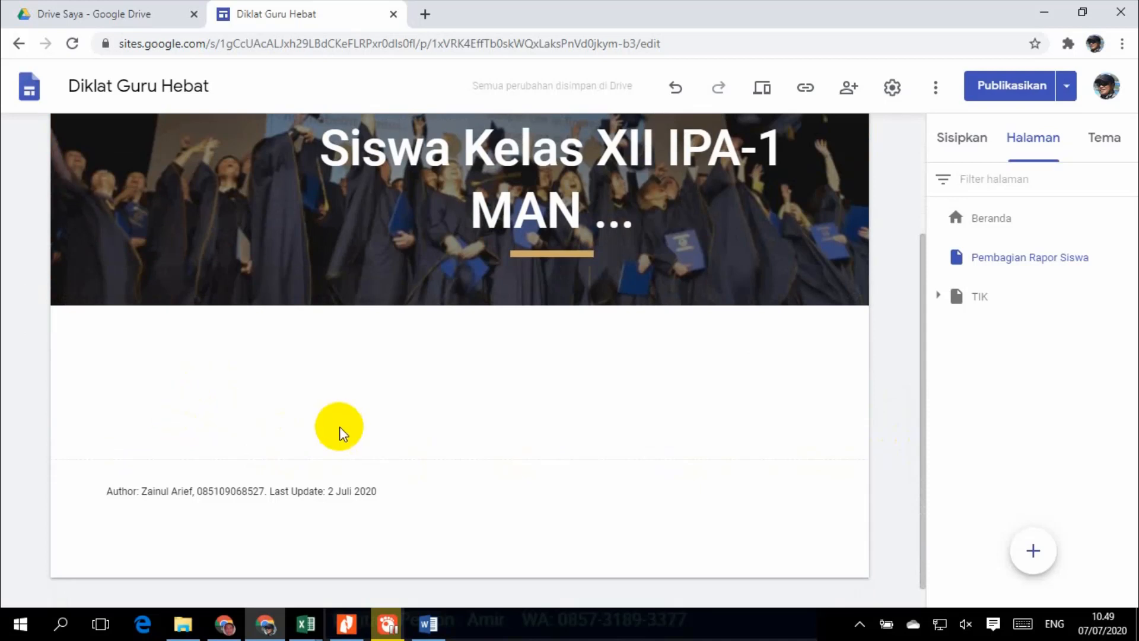
pyautogui.scroll(2, 341, 433)
pyautogui.scroll(-2, 341, 430)
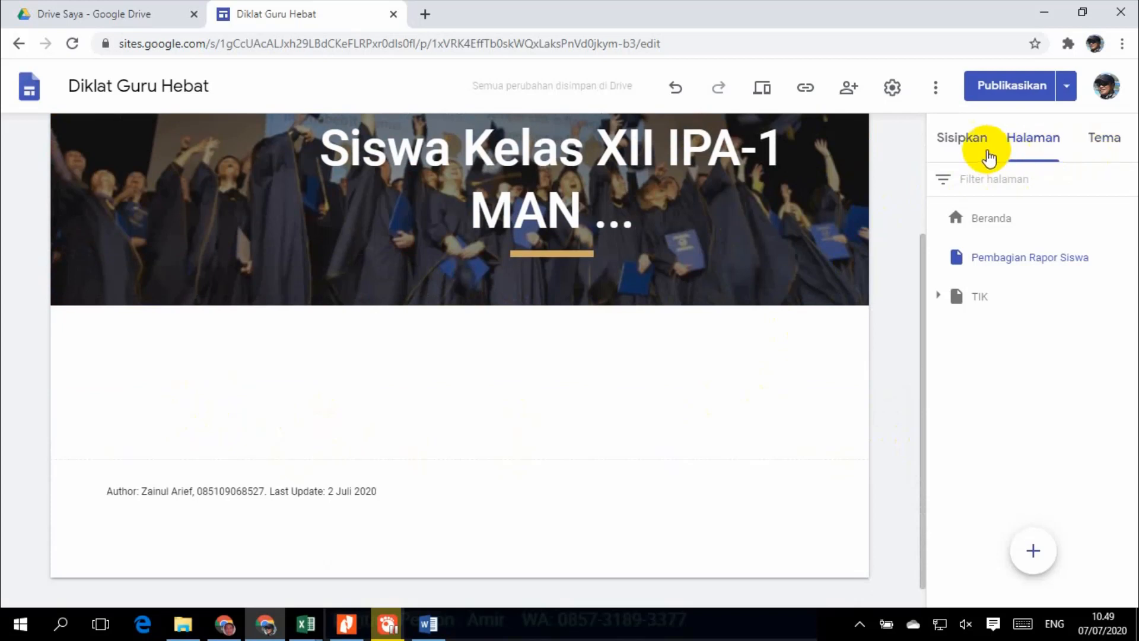
pyautogui.click(949, 143)
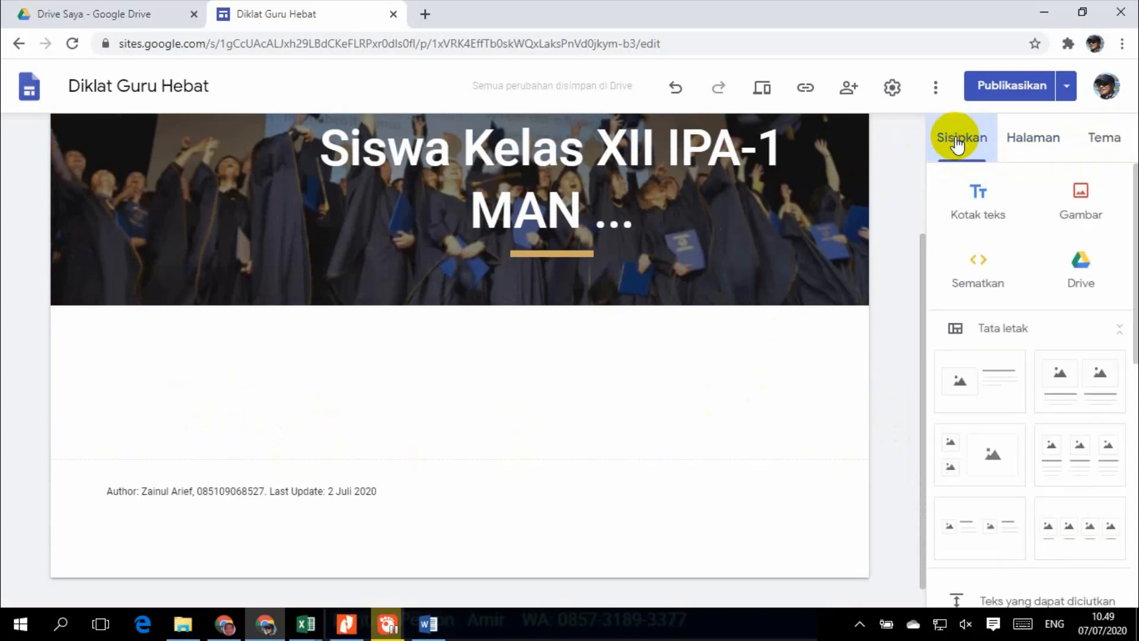
pyautogui.click(970, 385)
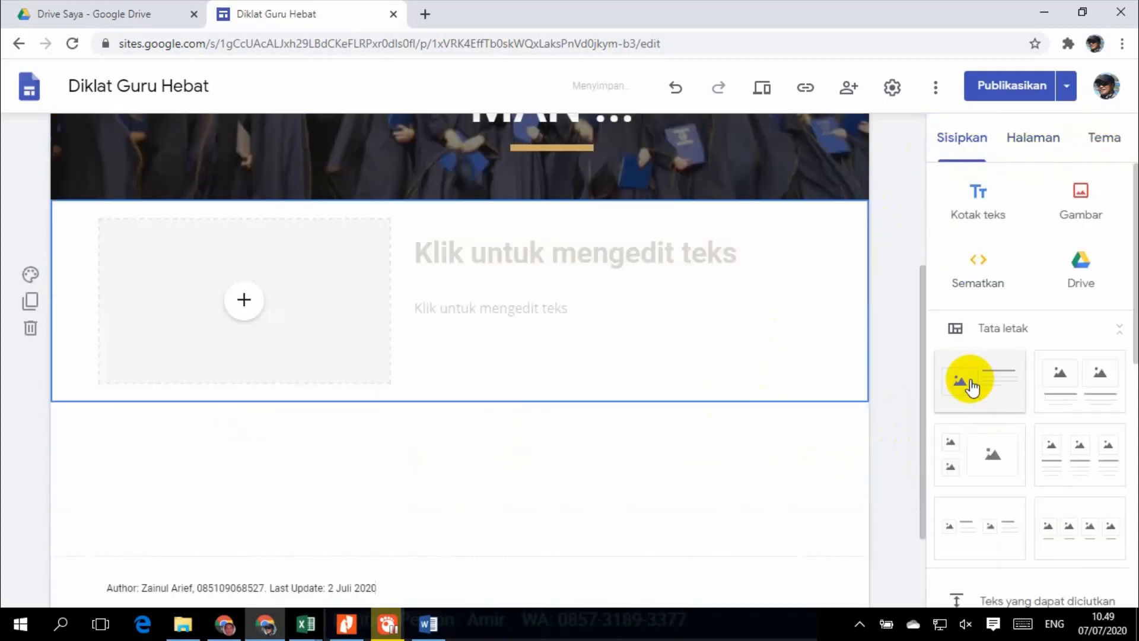
# Upload the dark-suit portrait with a red background from the FOTO > Paspoto folder on DATA-KU (F:) into the image placeholder.
pyautogui.click(243, 282)
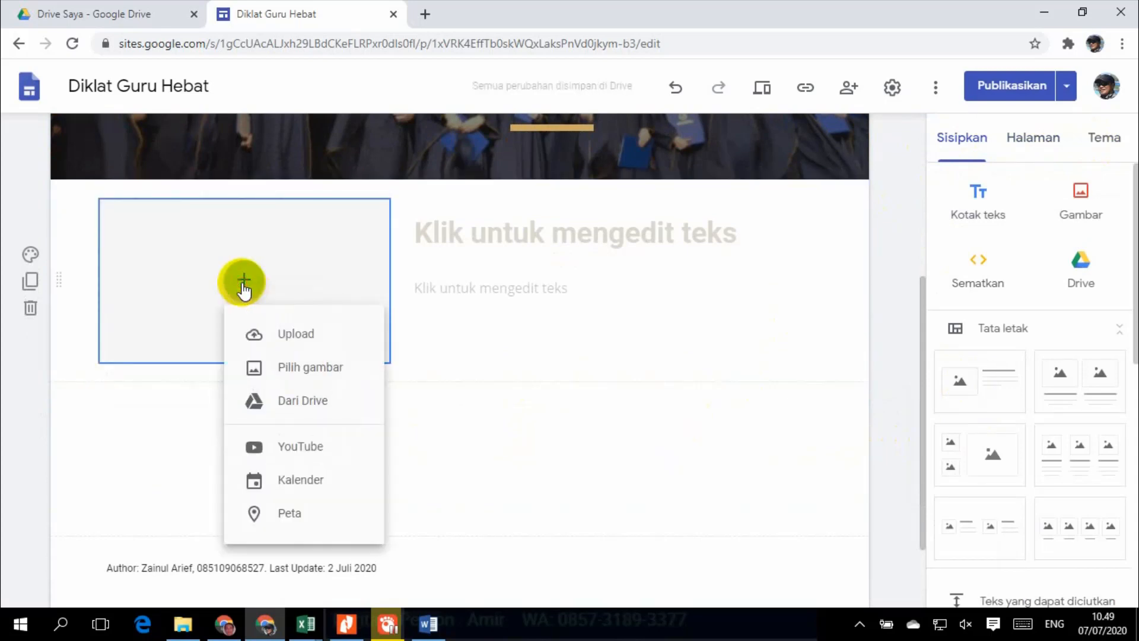
pyautogui.click(306, 339)
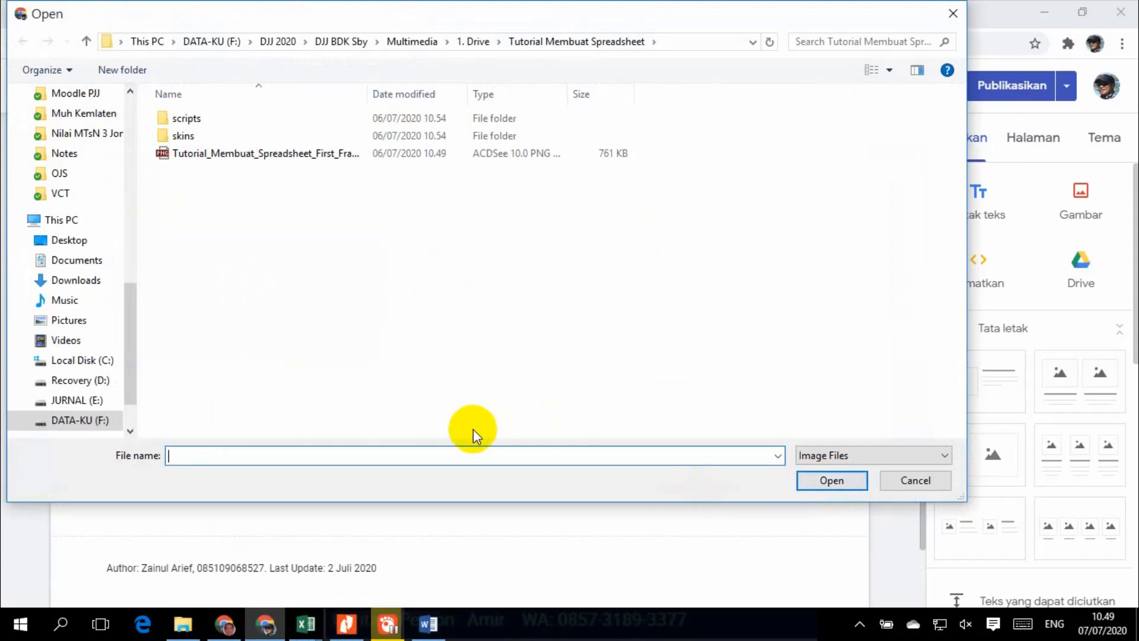
pyautogui.moveTo(128, 378); pyautogui.dragTo(112, 405)
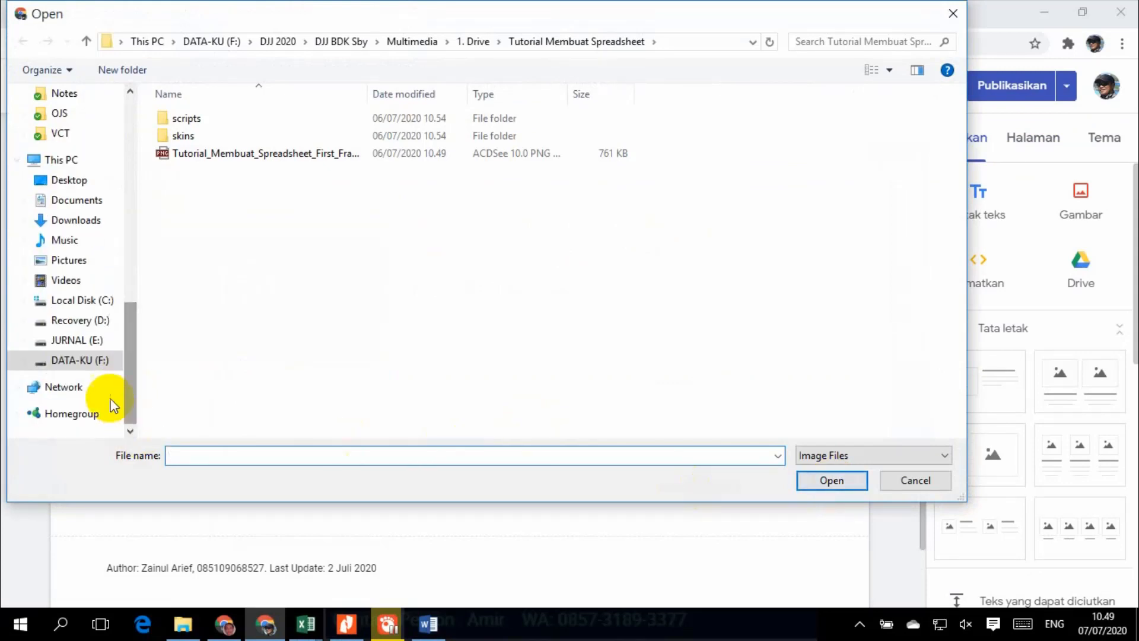
pyautogui.click(100, 362)
pyautogui.scroll(-4, 228, 376)
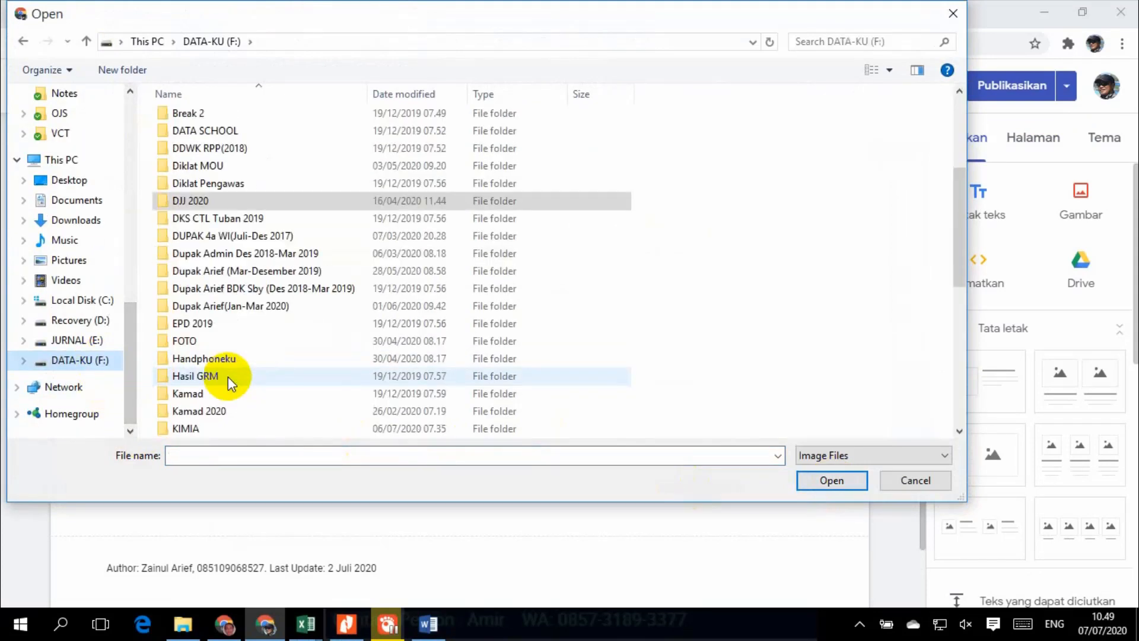
pyautogui.doubleClick(180, 340)
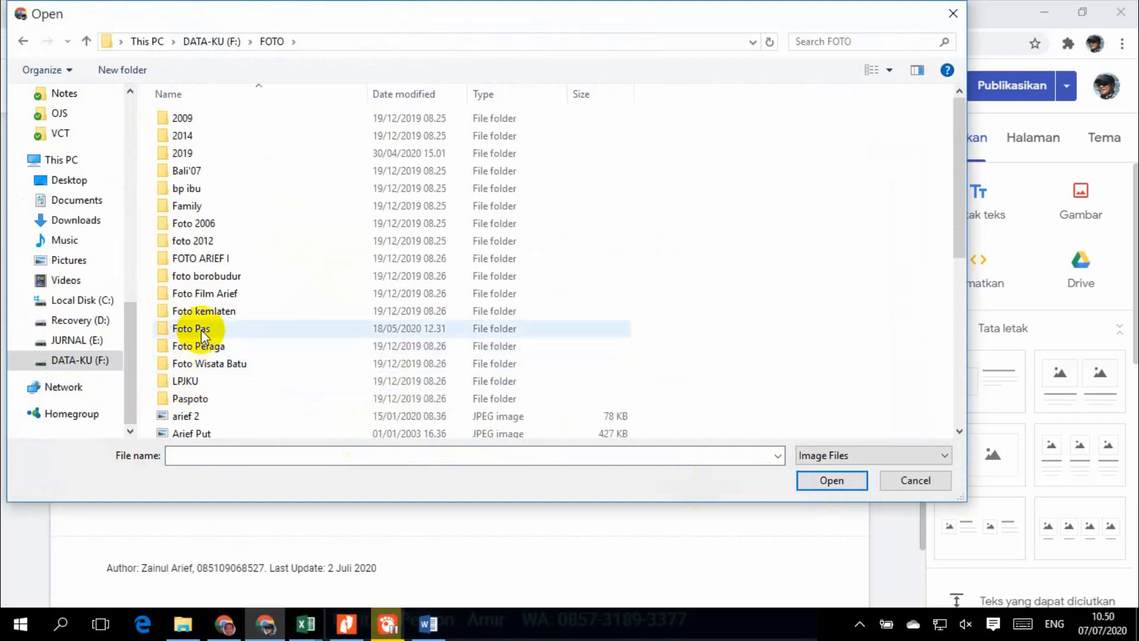
pyautogui.doubleClick(205, 399)
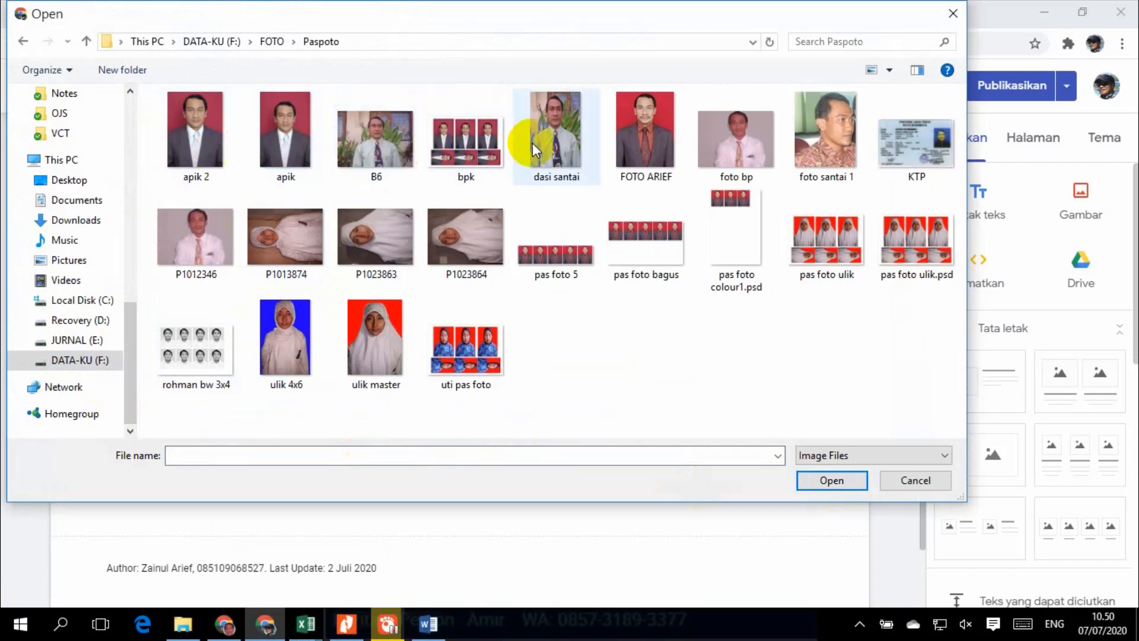
pyautogui.click(648, 141)
pyautogui.click(809, 486)
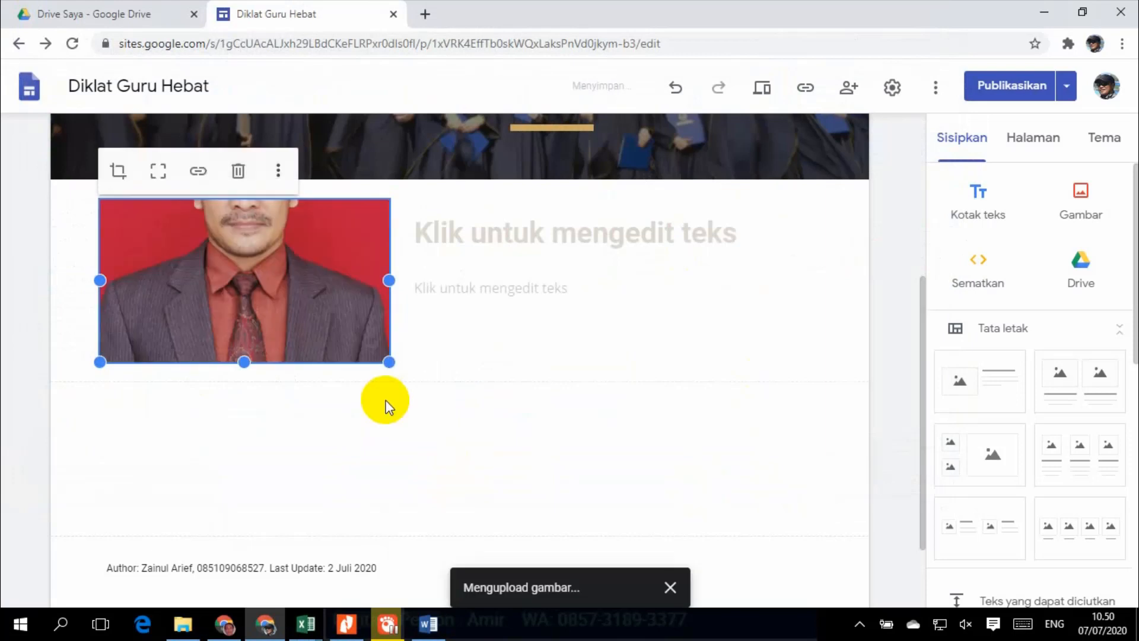
# Resize the uploaded portrait to a taller upright format and widen it slightly toward the heading.
pyautogui.scroll(1, 353, 376)
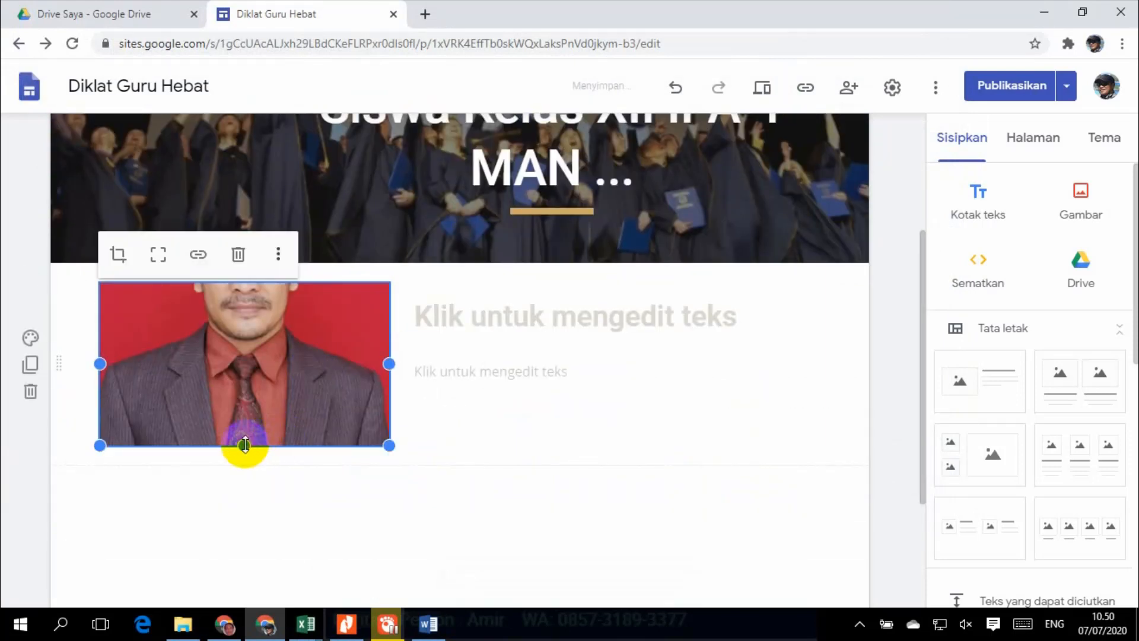
pyautogui.moveTo(389, 446); pyautogui.dragTo(283, 536)
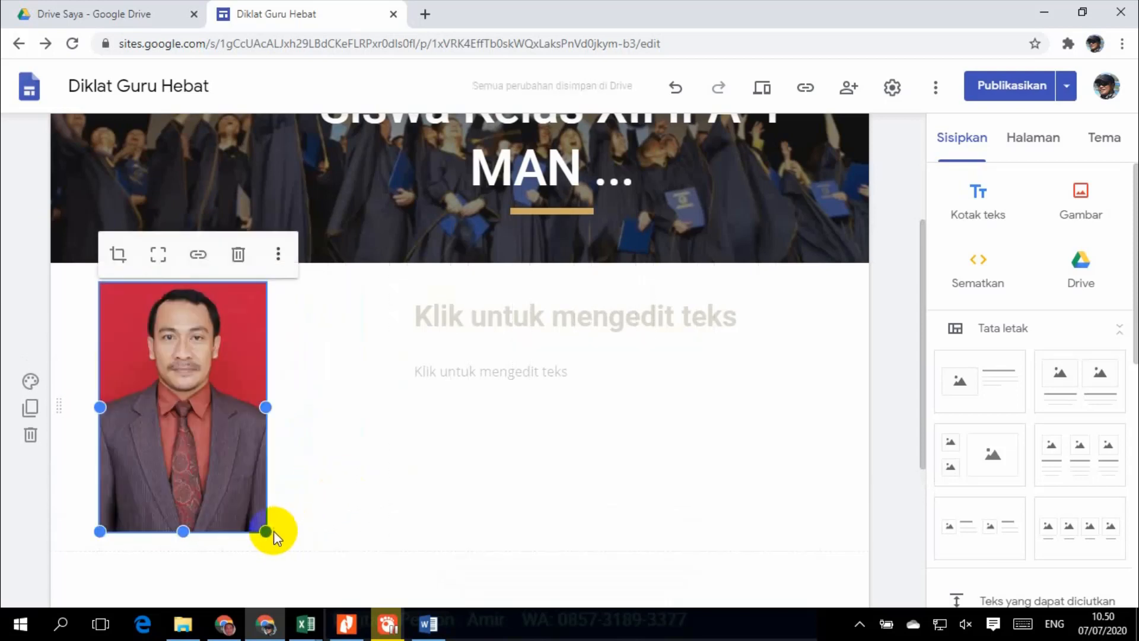
pyautogui.moveTo(264, 409); pyautogui.dragTo(310, 407)
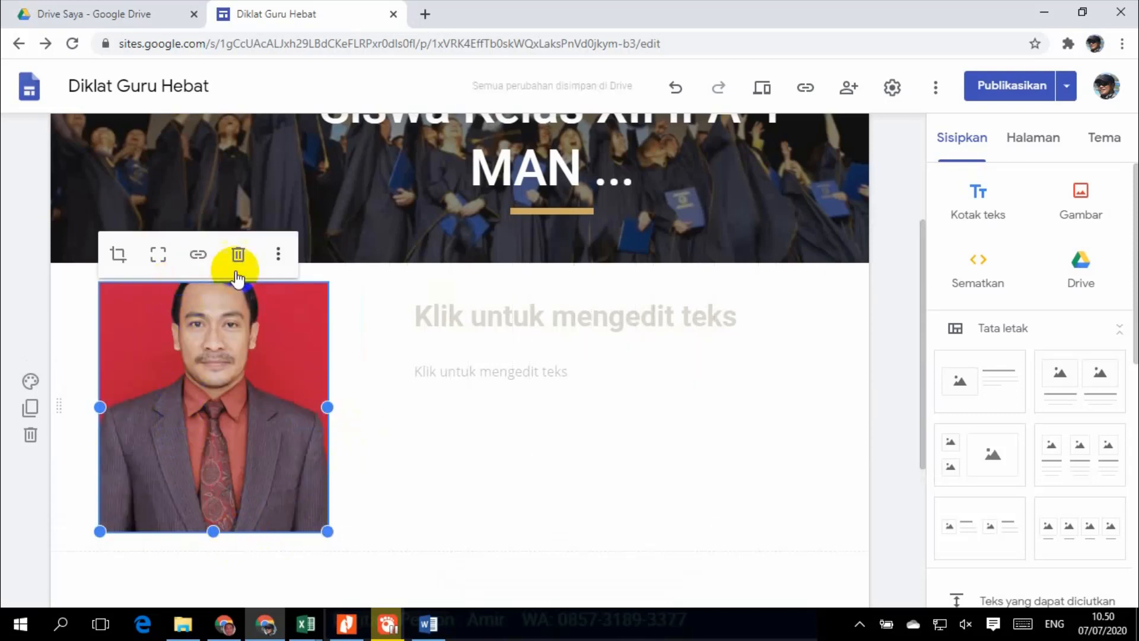
# Delete the section holding the portrait and insert the layout with one image beside a heading and text again.
pyautogui.click(30, 435)
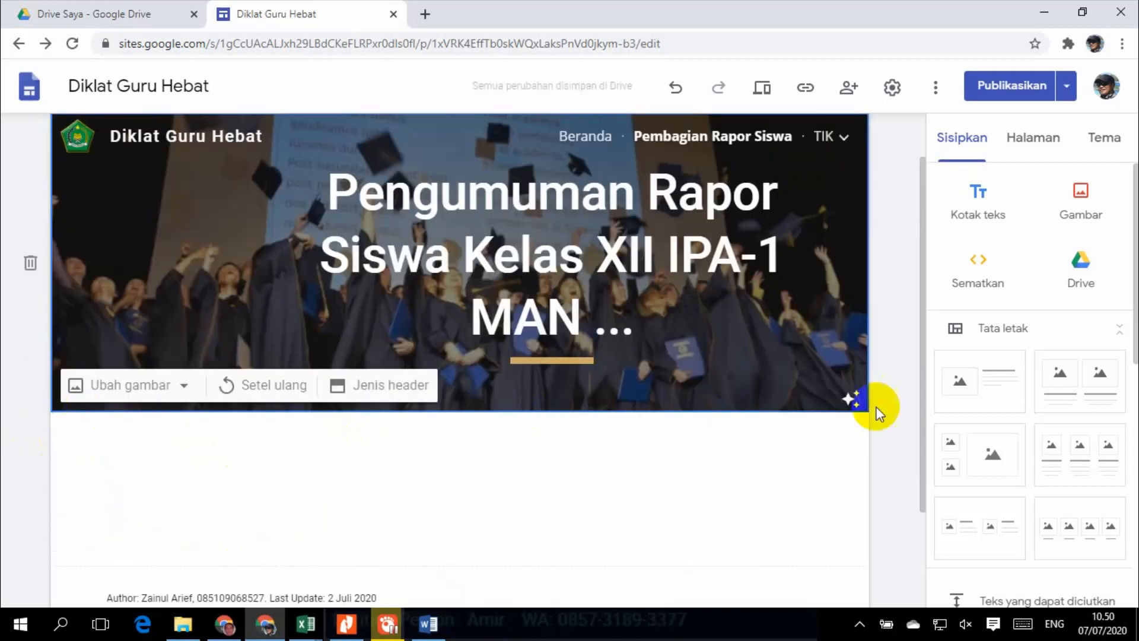
pyautogui.click(961, 379)
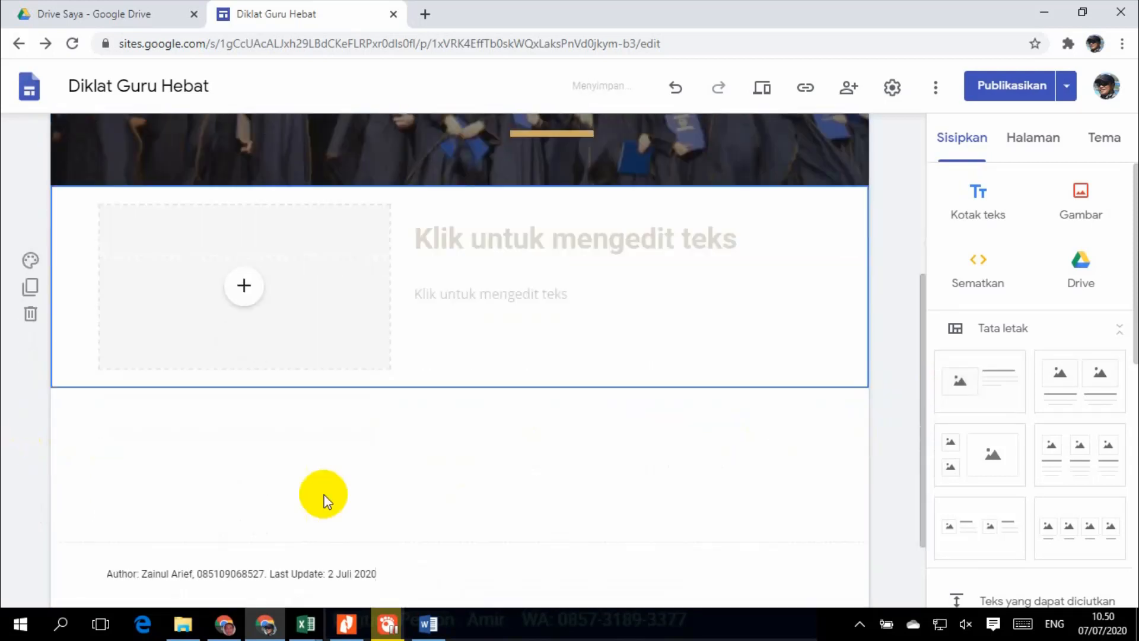
# Upload the "dasi santai" photo from the Paspoto folder into the image placeholder and make it narrower and taller to show the whole portrait.
pyautogui.click(245, 283)
pyautogui.click(280, 336)
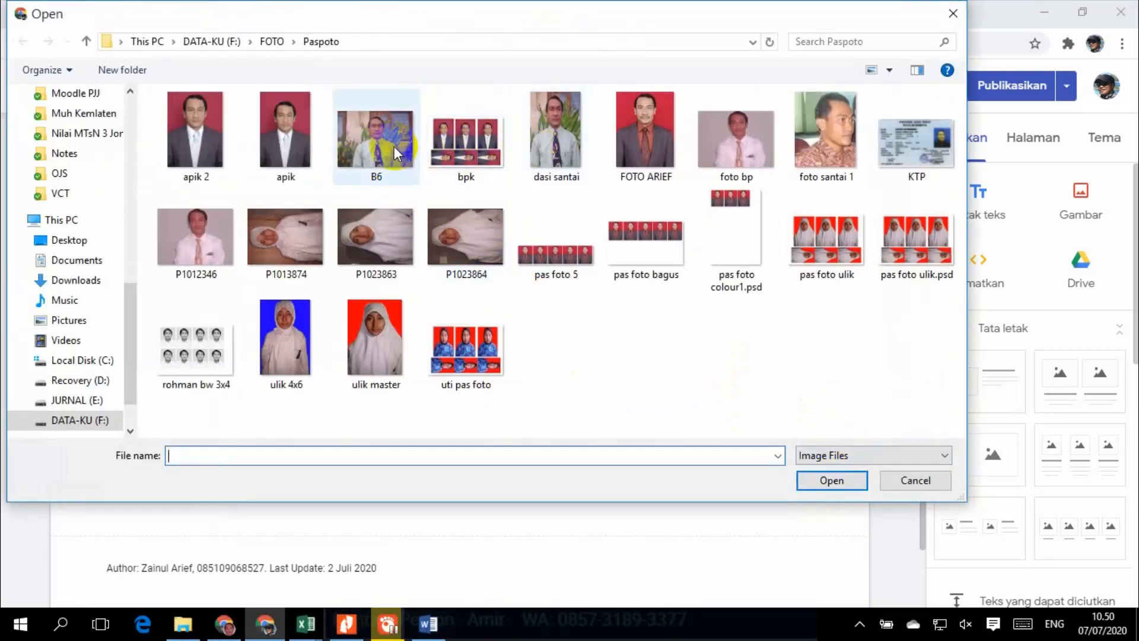
pyautogui.click(558, 141)
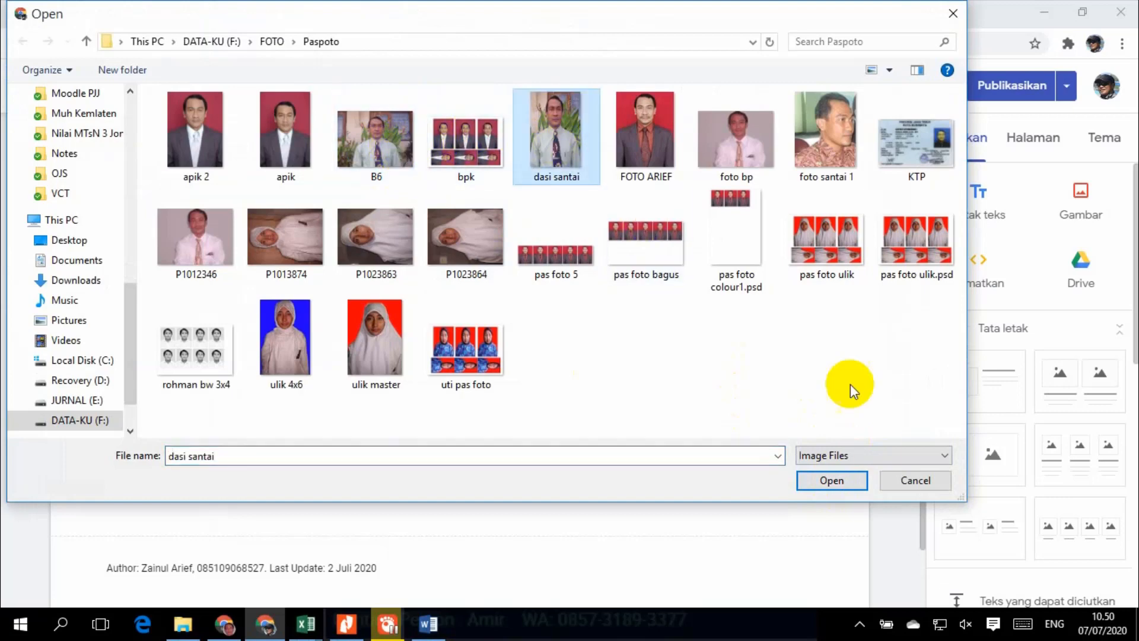
pyautogui.click(829, 480)
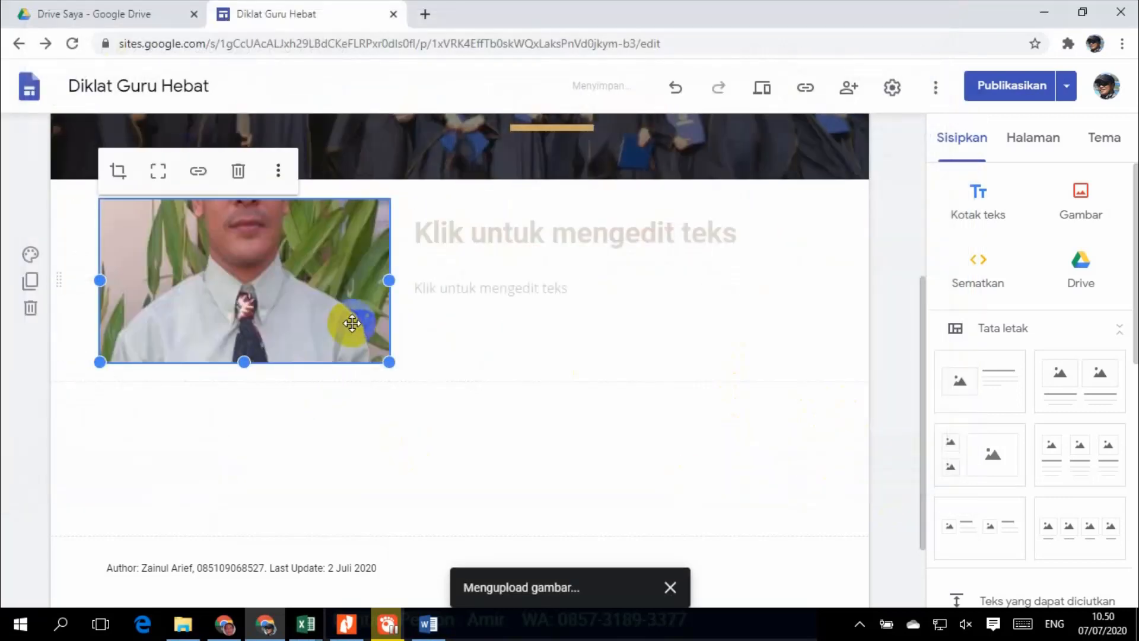
pyautogui.moveTo(387, 363); pyautogui.dragTo(325, 364)
pyautogui.moveTo(214, 361); pyautogui.dragTo(190, 528)
# Enter "PENGANTAR WALI KELAS" as the heading beside the photo and start a new normal-text line below it.
pyautogui.click(537, 253)
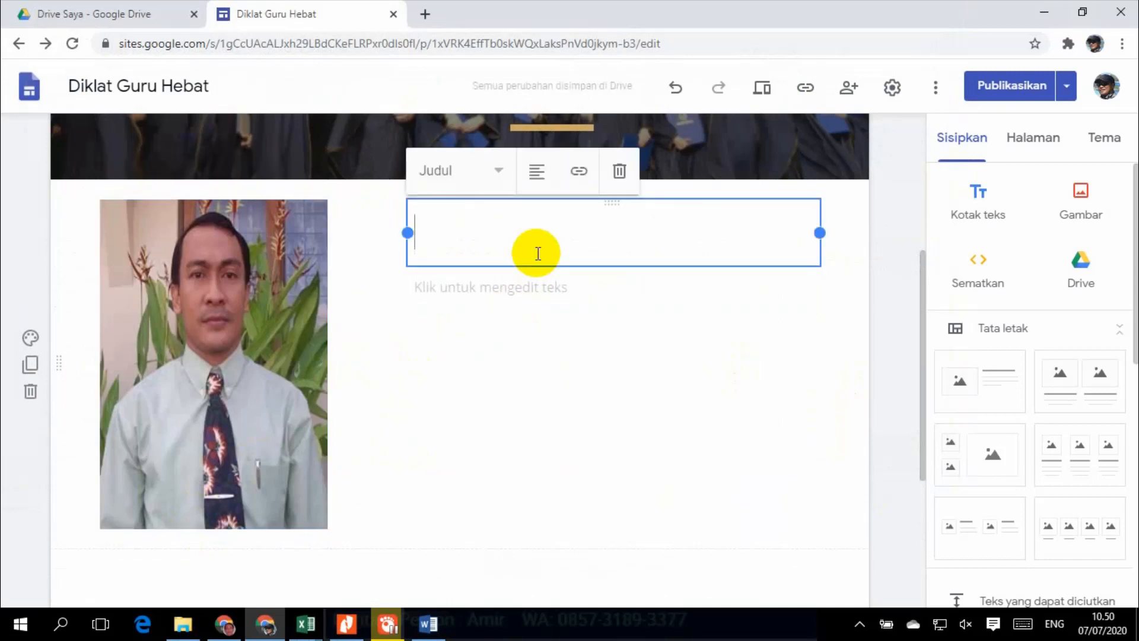
pyautogui.write('P')
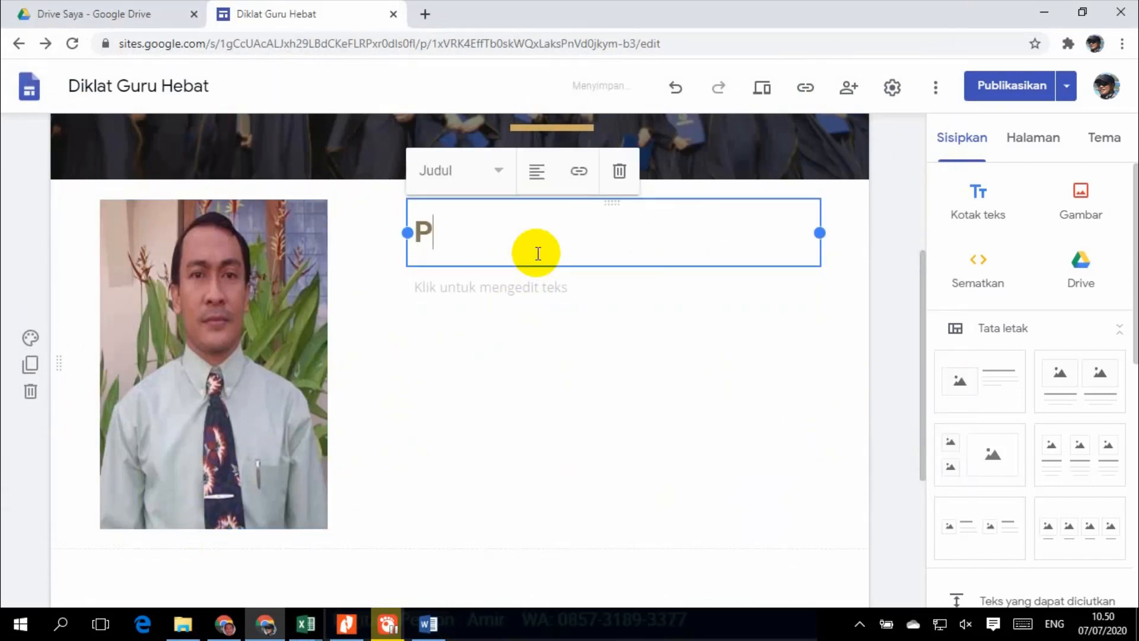
pyautogui.write('E')
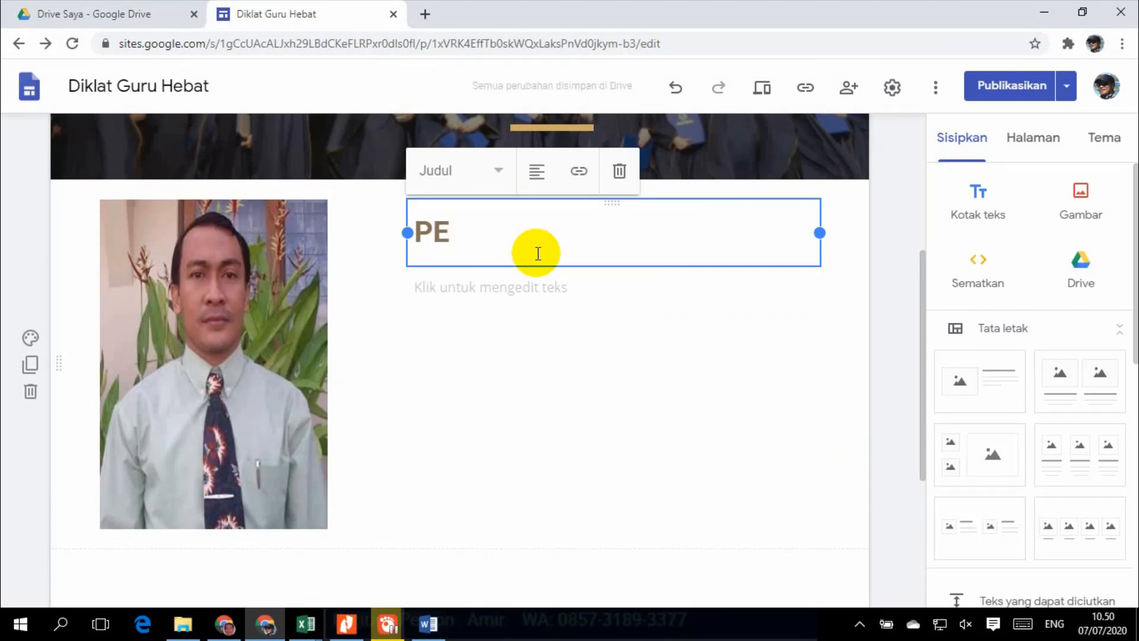
pyautogui.write('NGANTAR ')
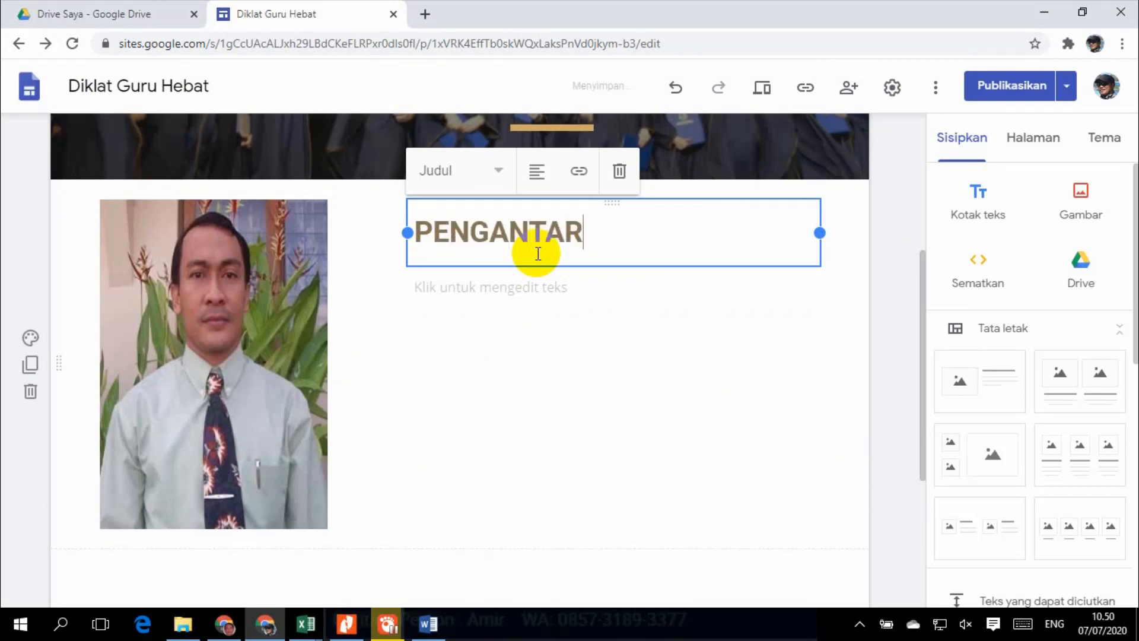
pyautogui.write('WALI')
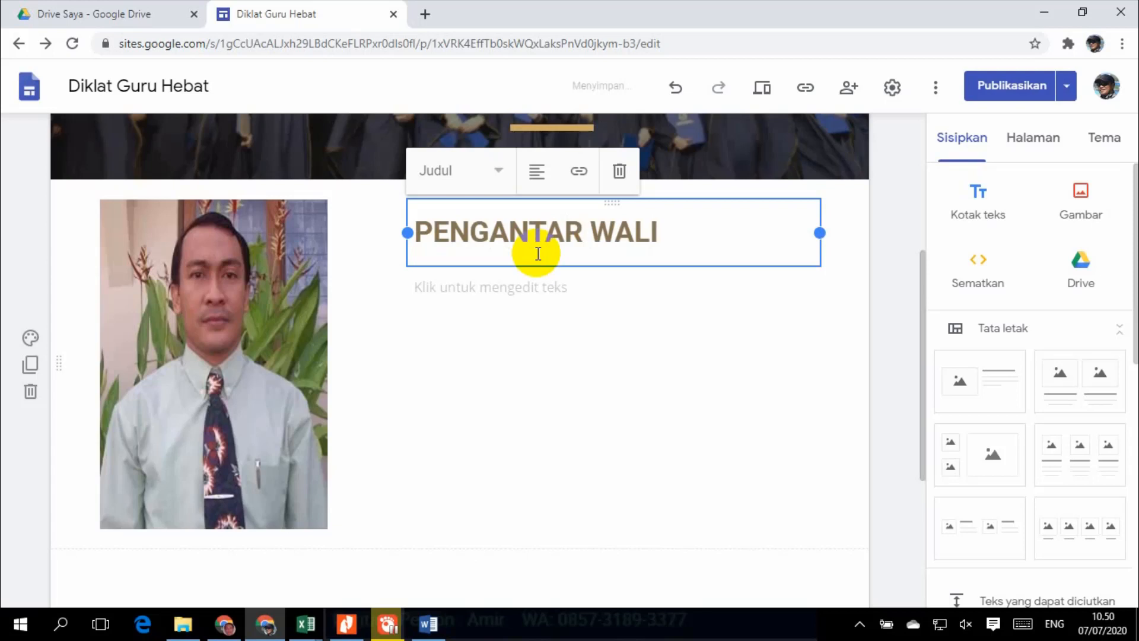
pyautogui.write(' KELAS')
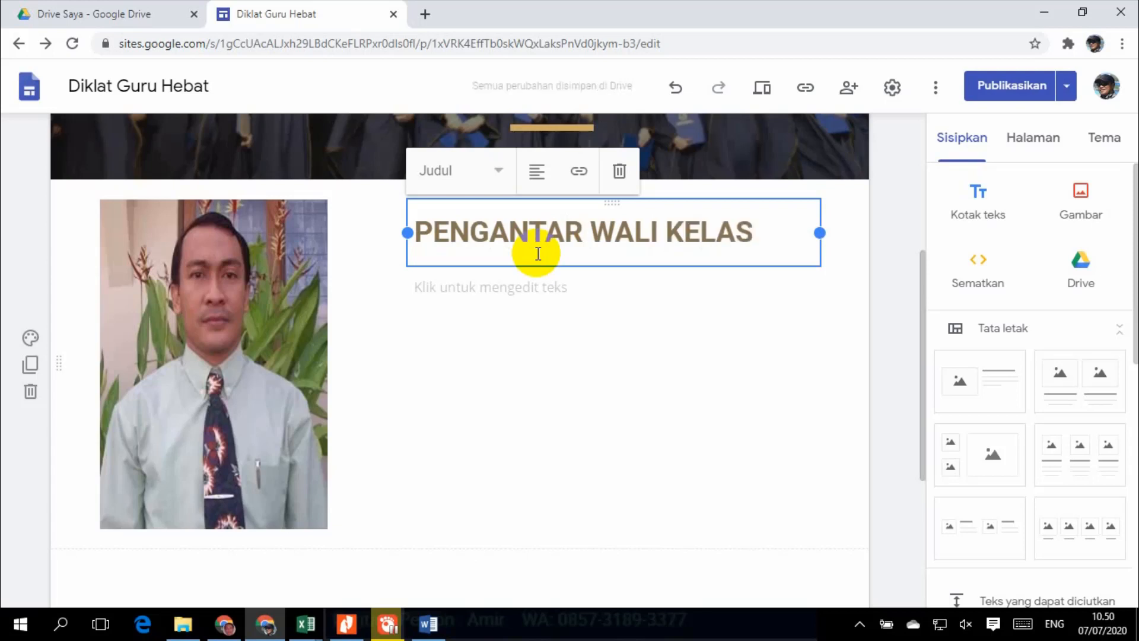
pyautogui.press('Return')
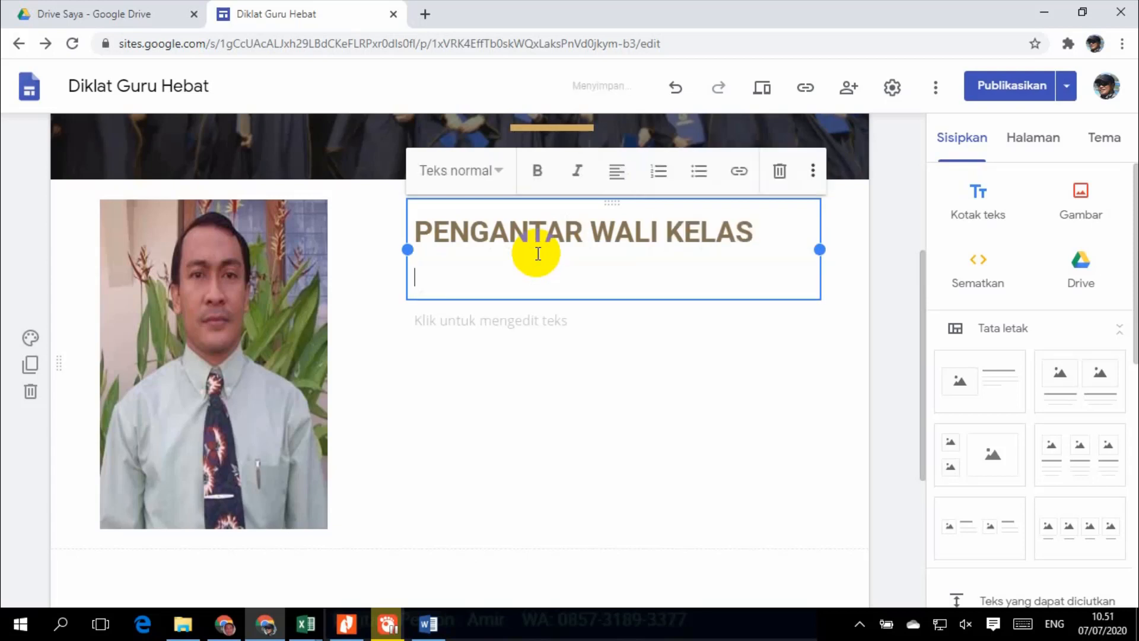
# Copy the entire letter from the "Pengantar Rapor" document in Word and paste it below the heading in Google Sites.
pyautogui.click(426, 624)
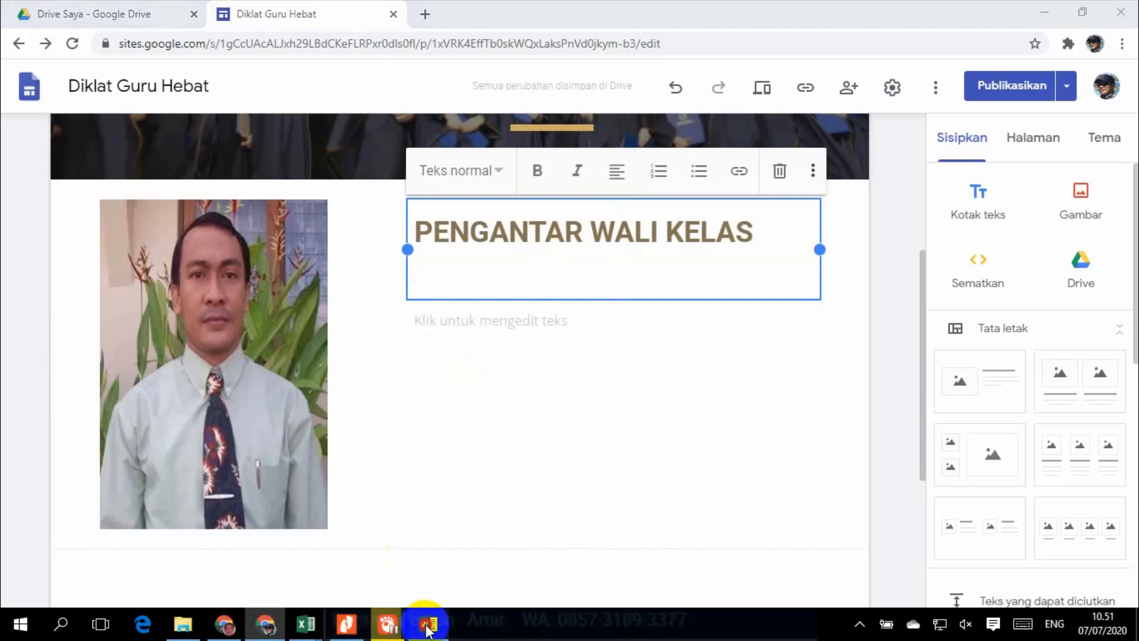
pyautogui.scroll(5, 508, 371)
pyautogui.scroll(2, 509, 369)
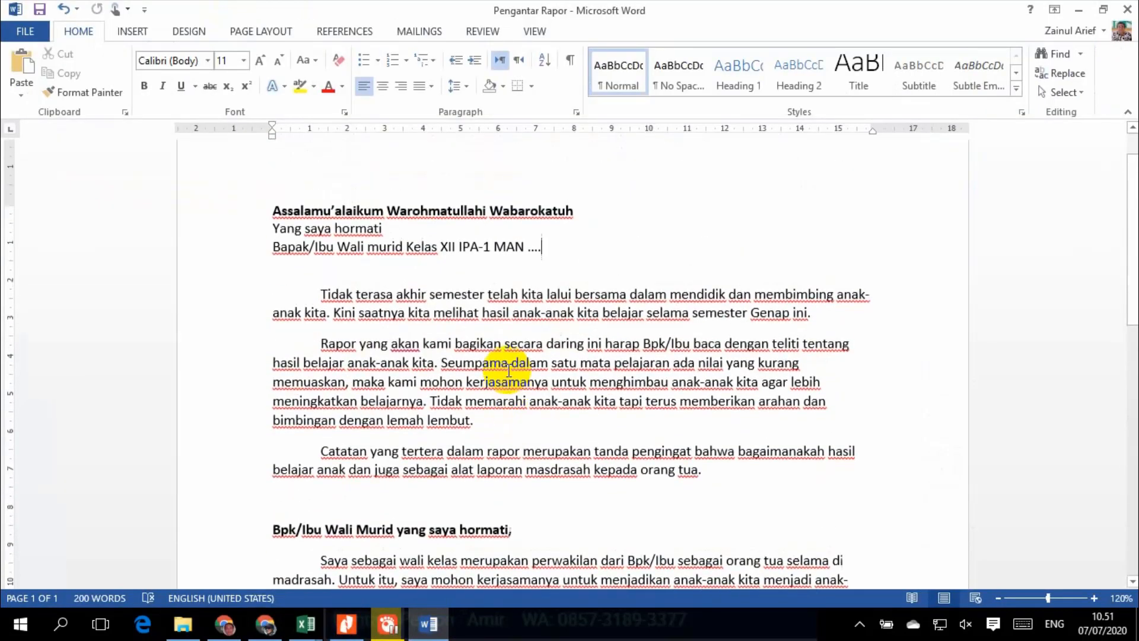
pyautogui.moveTo(274, 212); pyautogui.dragTo(691, 254)
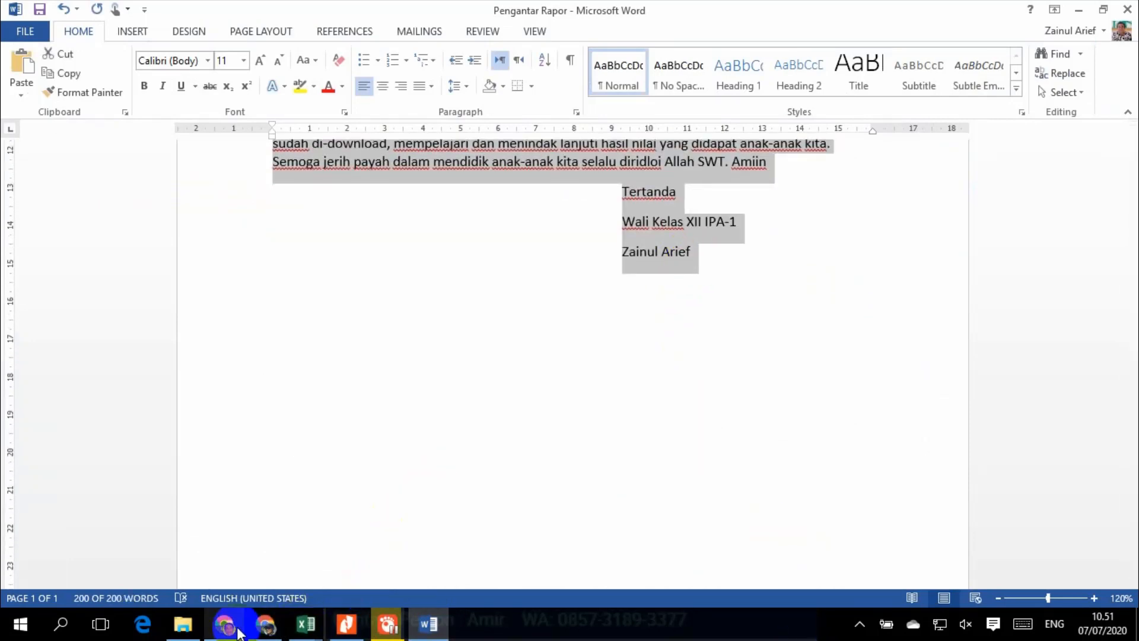
pyautogui.click(270, 623)
pyautogui.click(274, 623)
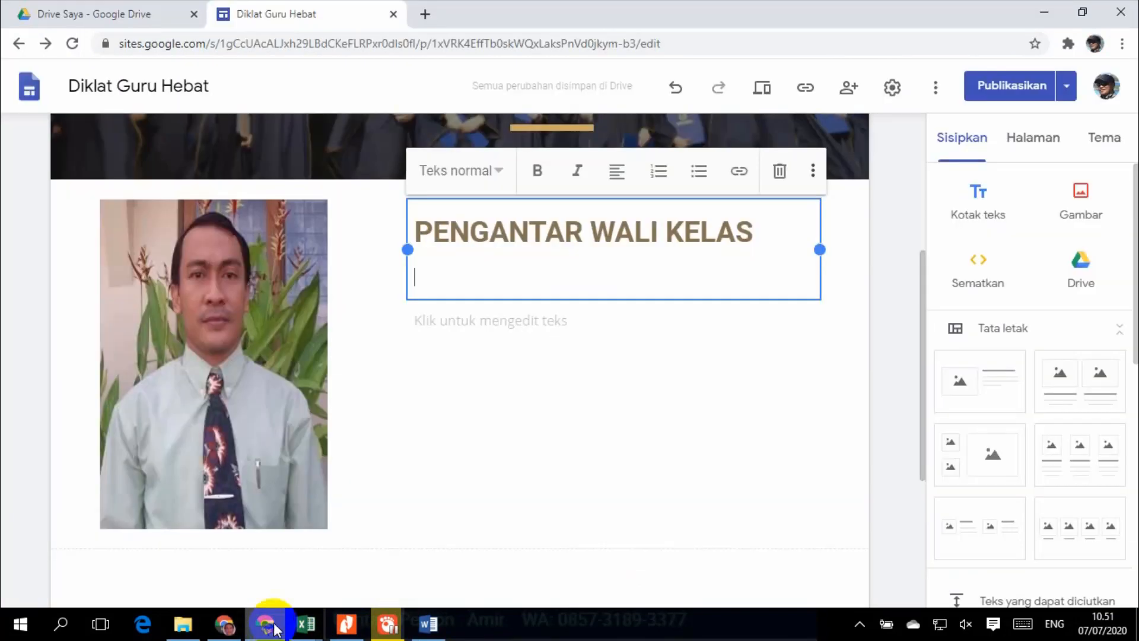
pyautogui.click(592, 287)
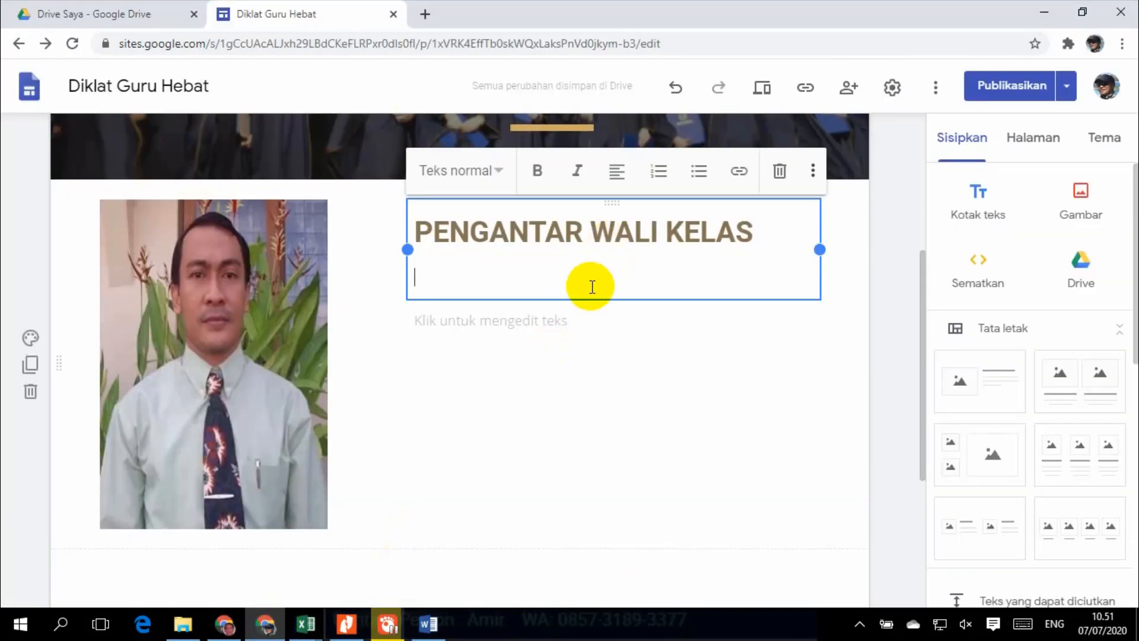
pyautogui.hotkey('ctrl', 'v')
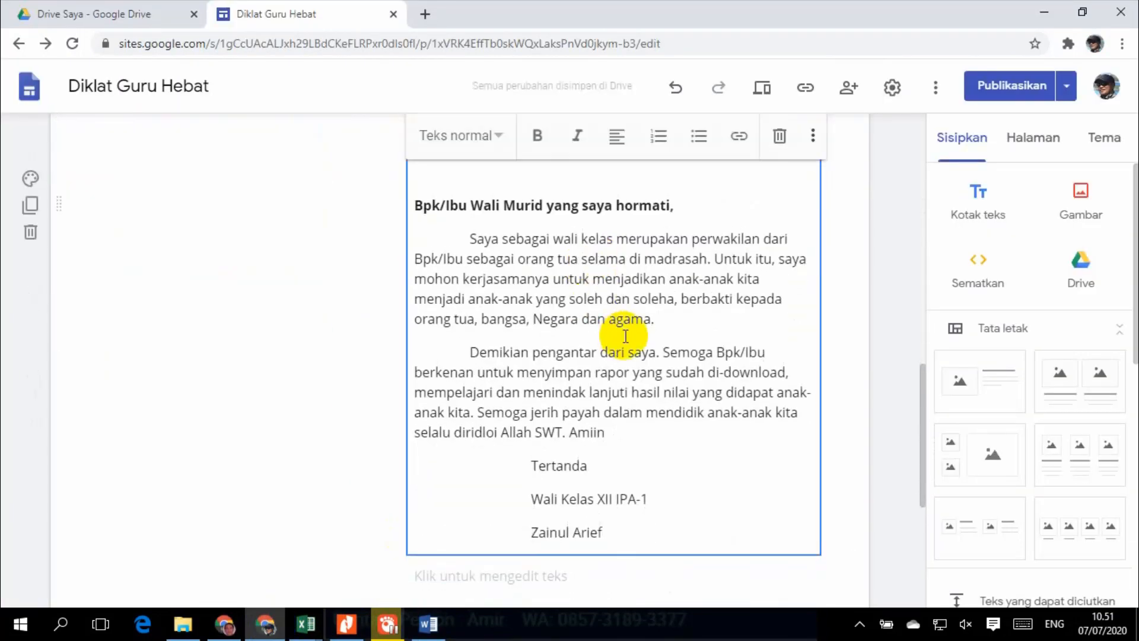
# Widen the letter's text box toward the photo so it nearly reaches the photo's edge.
pyautogui.scroll(7, 647, 364)
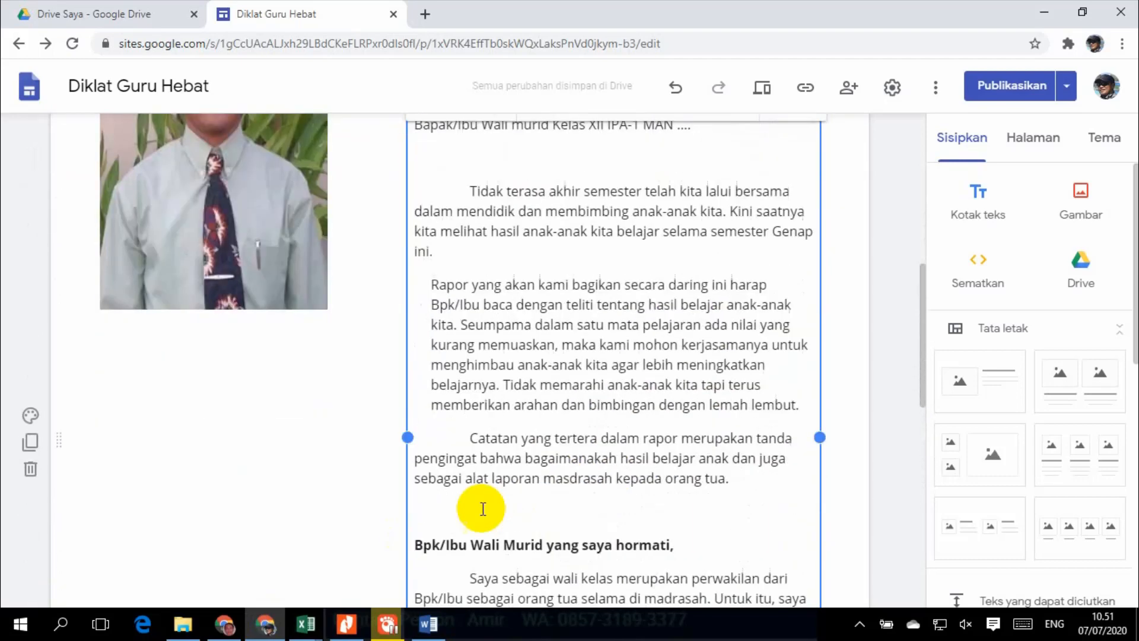
pyautogui.scroll(-3, 478, 509)
pyautogui.moveTo(406, 432); pyautogui.dragTo(343, 447)
pyautogui.scroll(-9, 529, 422)
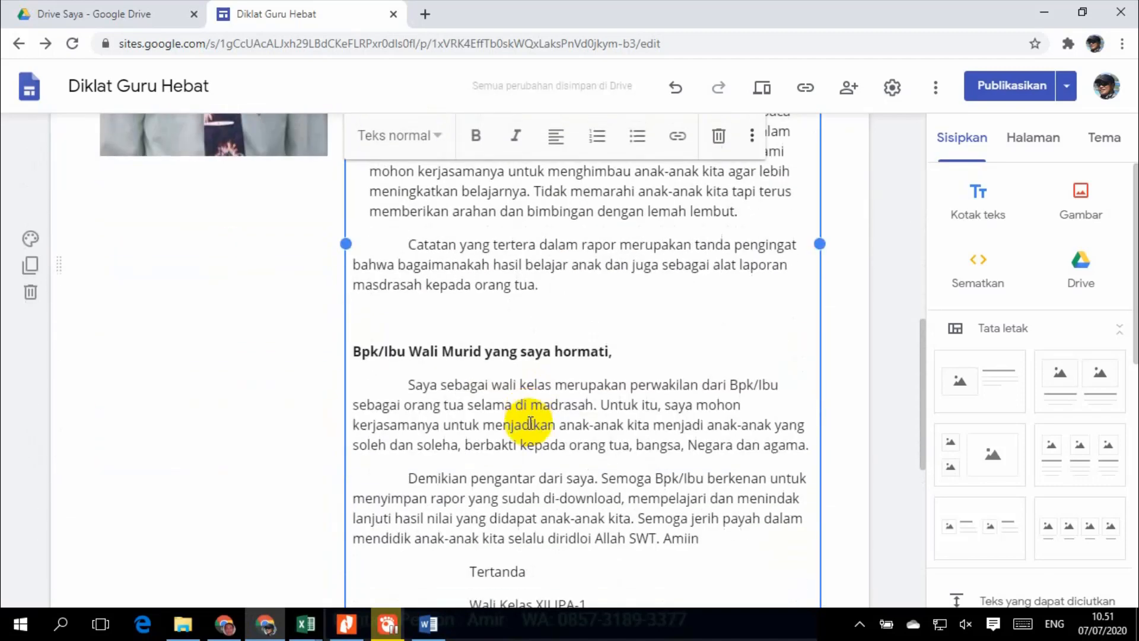
pyautogui.scroll(-3, 530, 422)
pyautogui.scroll(12, 531, 423)
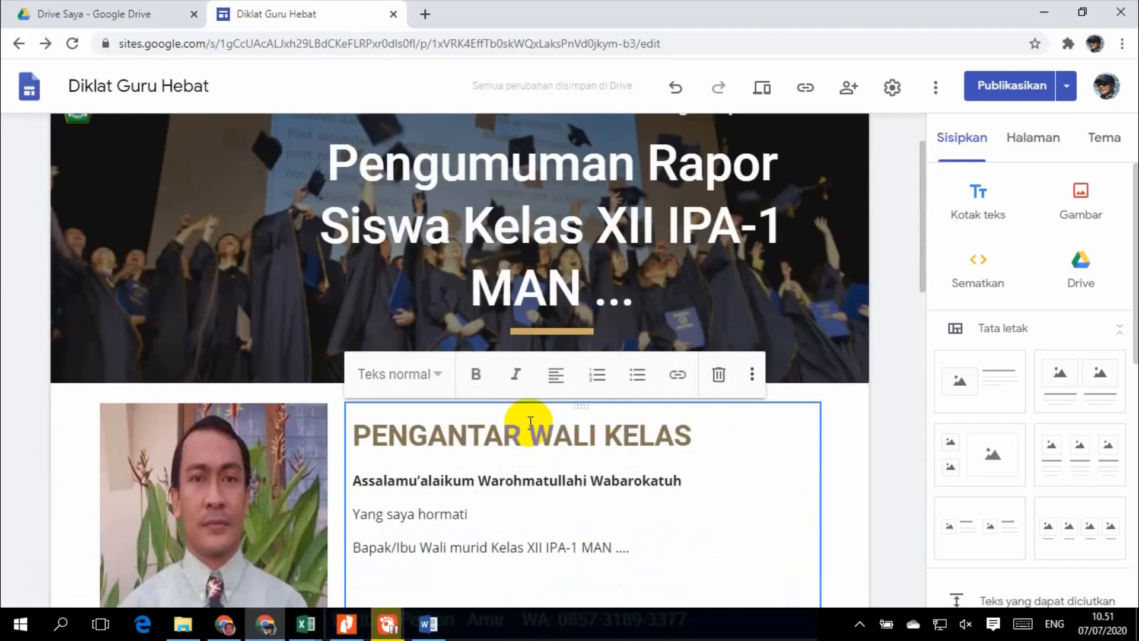
# Review the page's header title, the class teacher's letter and the "Pembagian Rapor Siswa" navigation entry.
pyautogui.click(888, 330)
pyautogui.scroll(2, 605, 340)
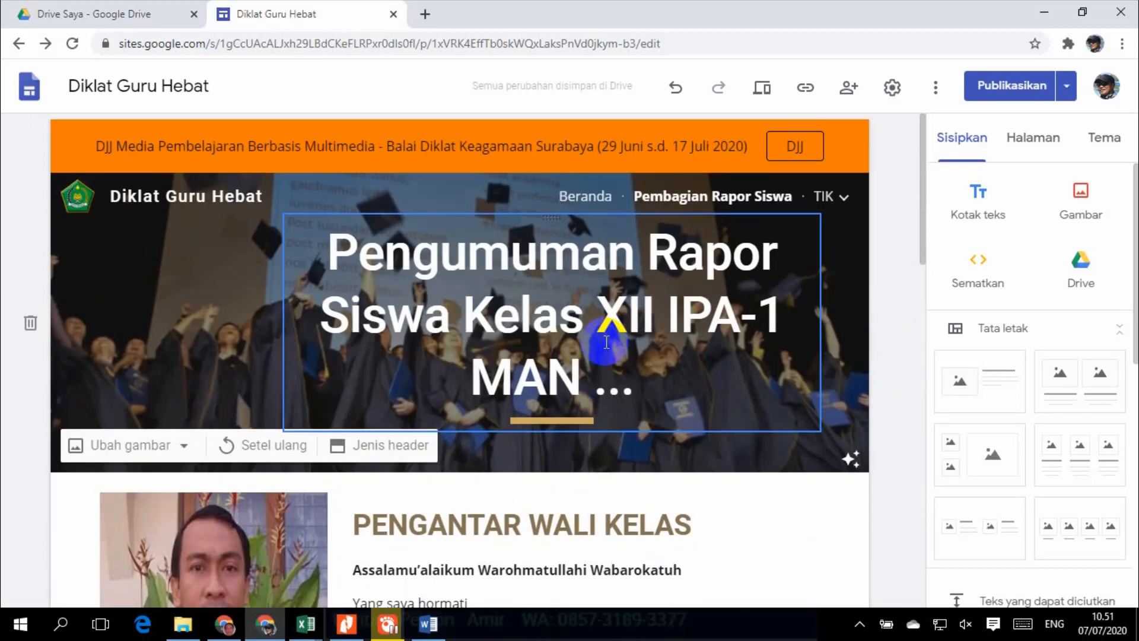
pyautogui.click(718, 204)
pyautogui.scroll(-5, 666, 318)
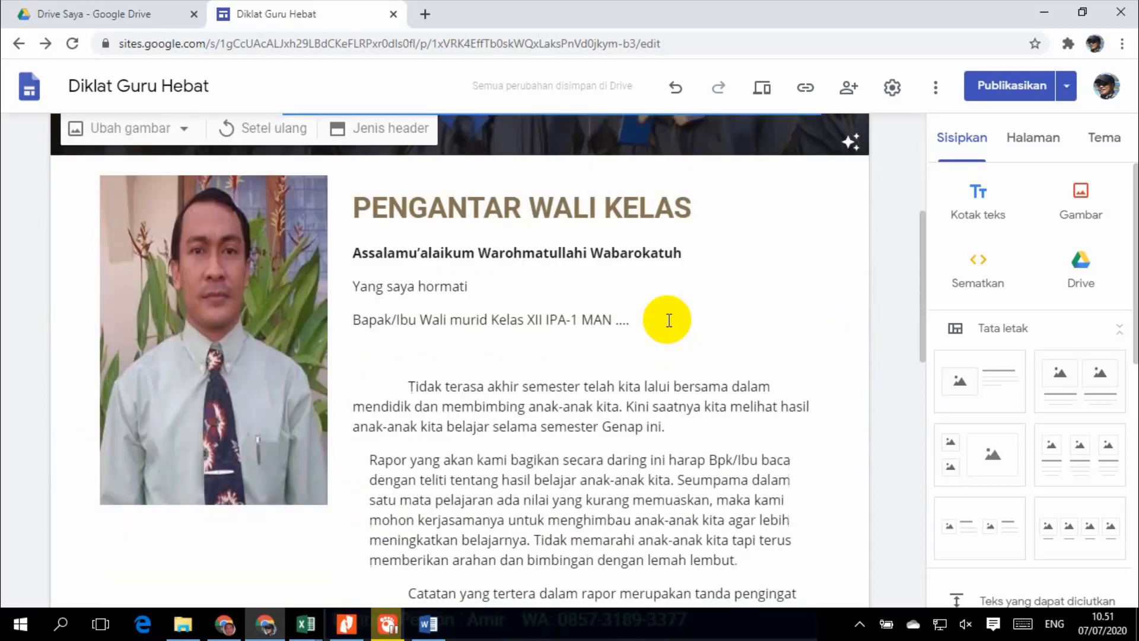
pyautogui.click(669, 321)
pyautogui.scroll(5, 668, 320)
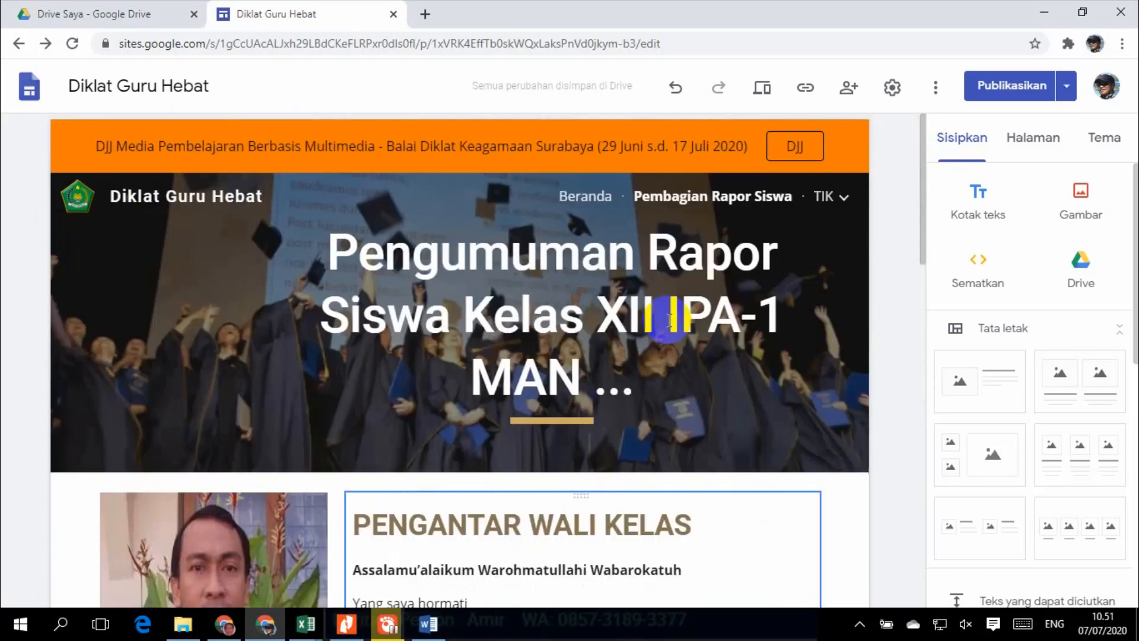
pyautogui.click(694, 246)
pyautogui.click(682, 200)
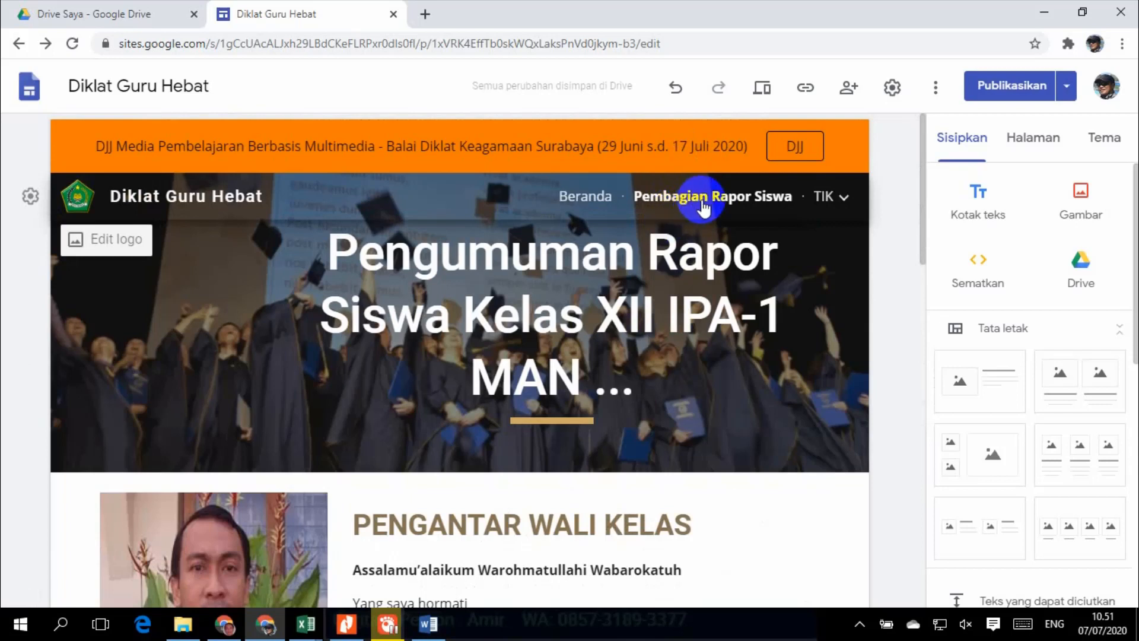
pyautogui.click(420, 265)
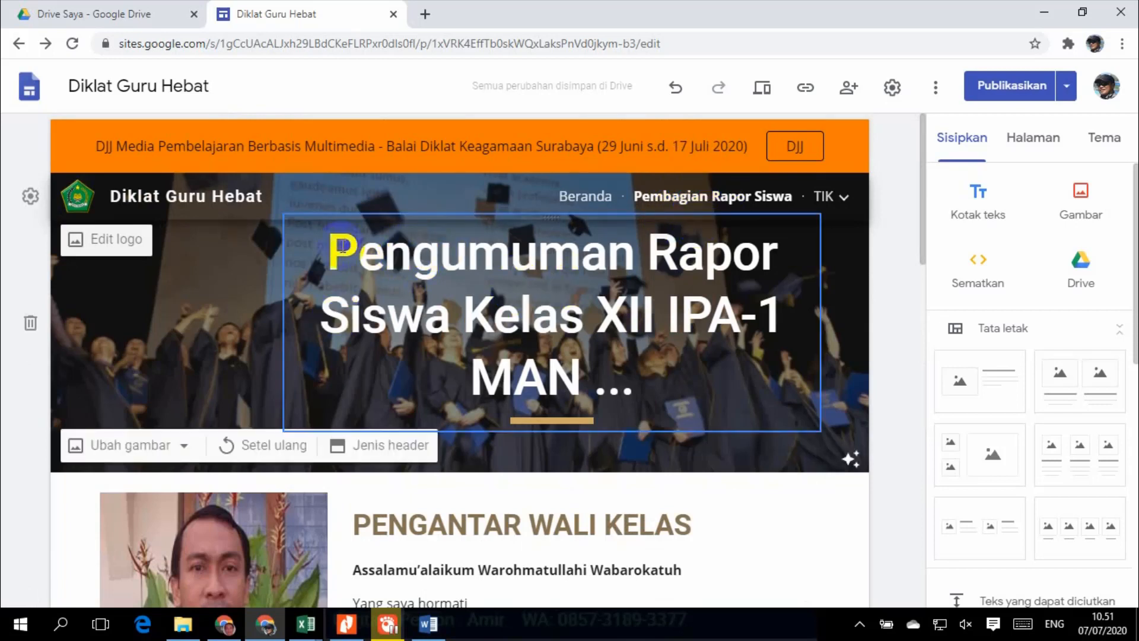
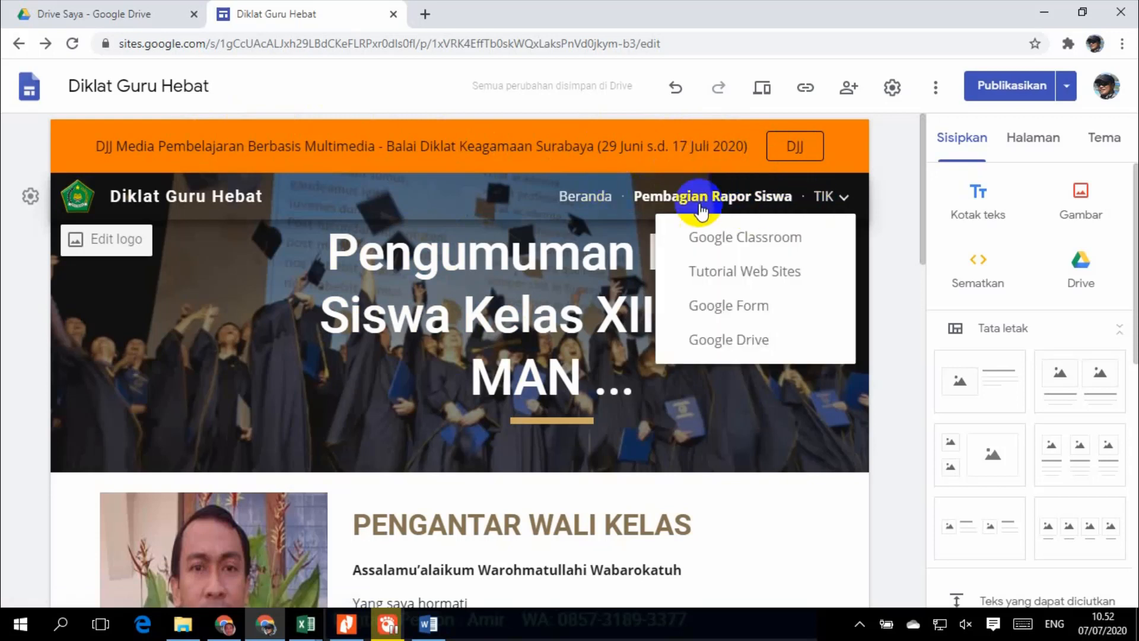
pyautogui.click(826, 199)
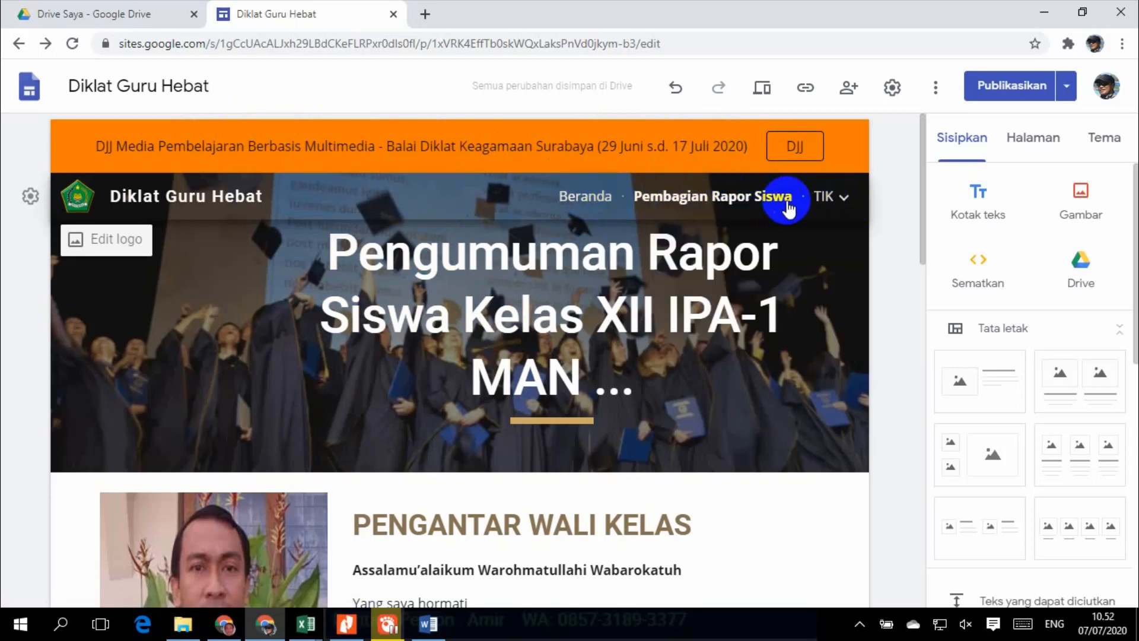
pyautogui.click(571, 274)
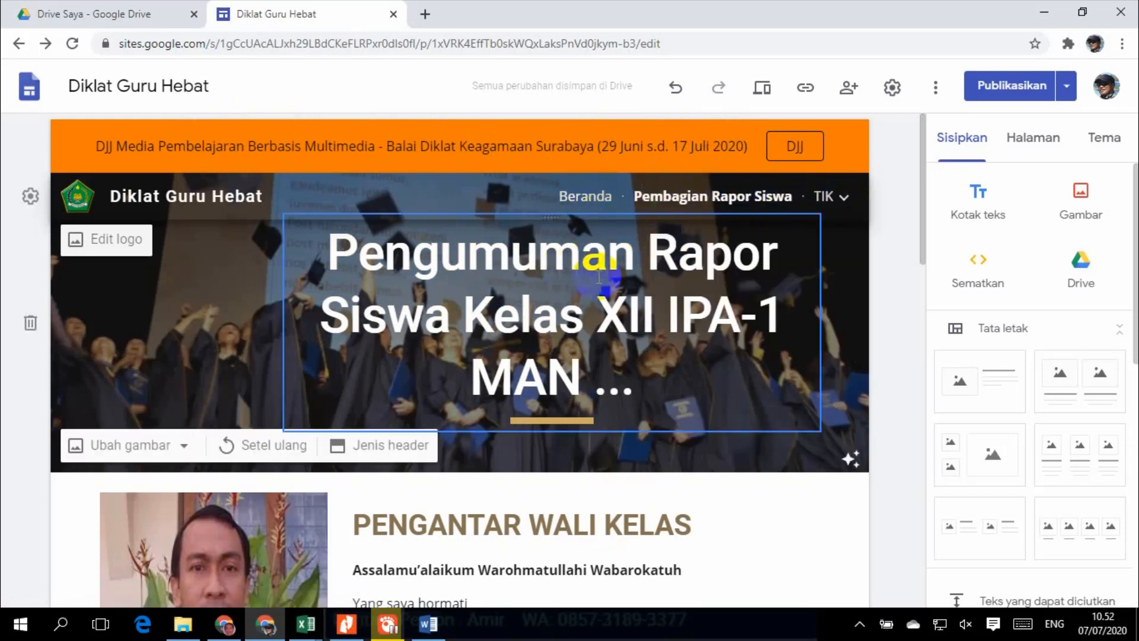
# Add a text box below the class teacher's letter and enter "Silahkan Diunduh Rapor Siswa dengan Klik Link" in it.
pyautogui.scroll(-20, 599, 276)
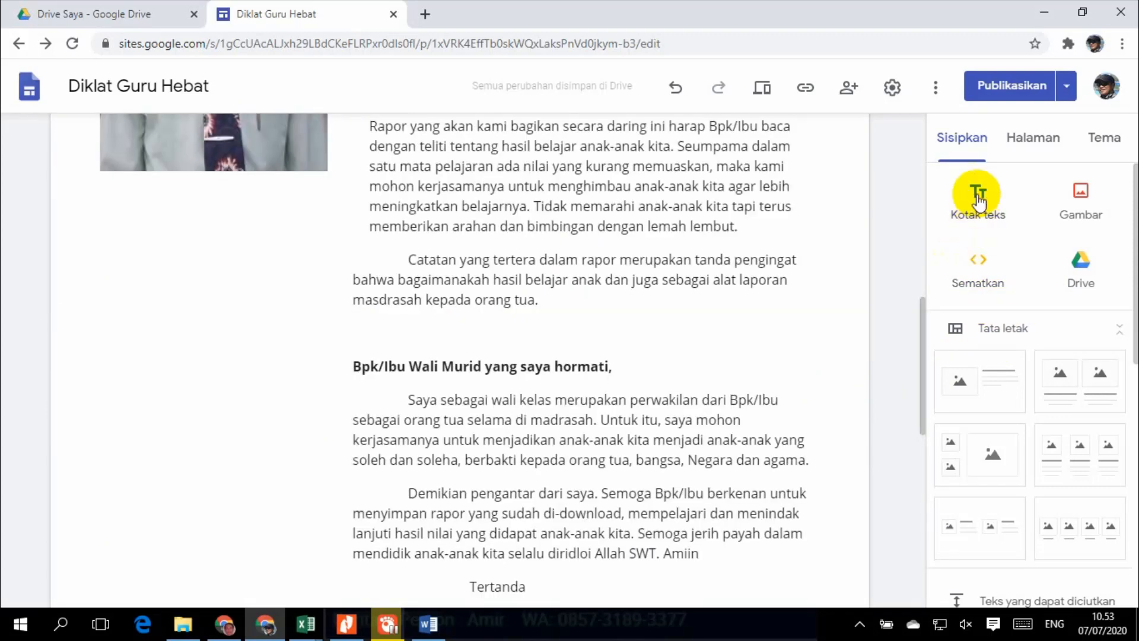
pyautogui.click(978, 200)
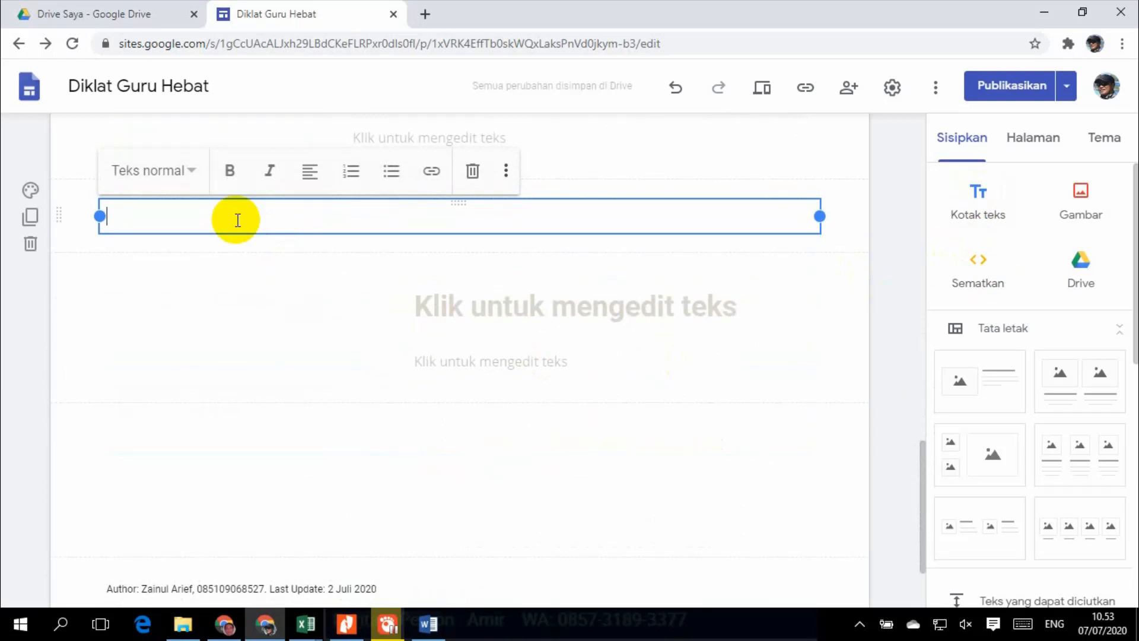
pyautogui.write('Si')
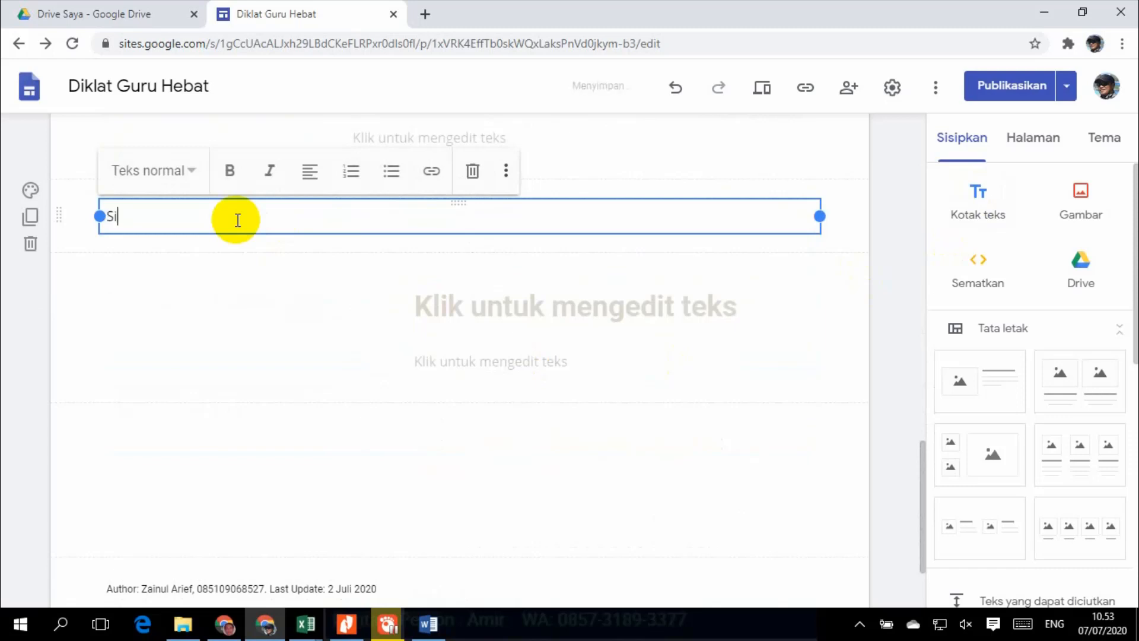
pyautogui.write('lahka')
pyautogui.write('n ')
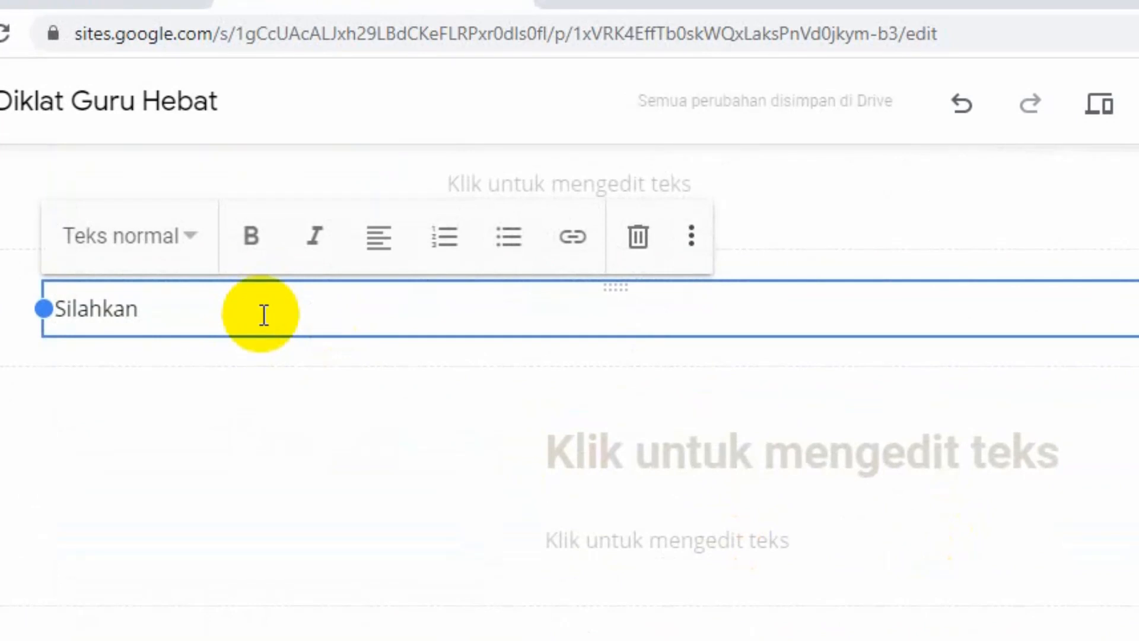
pyautogui.write('Diunduh')
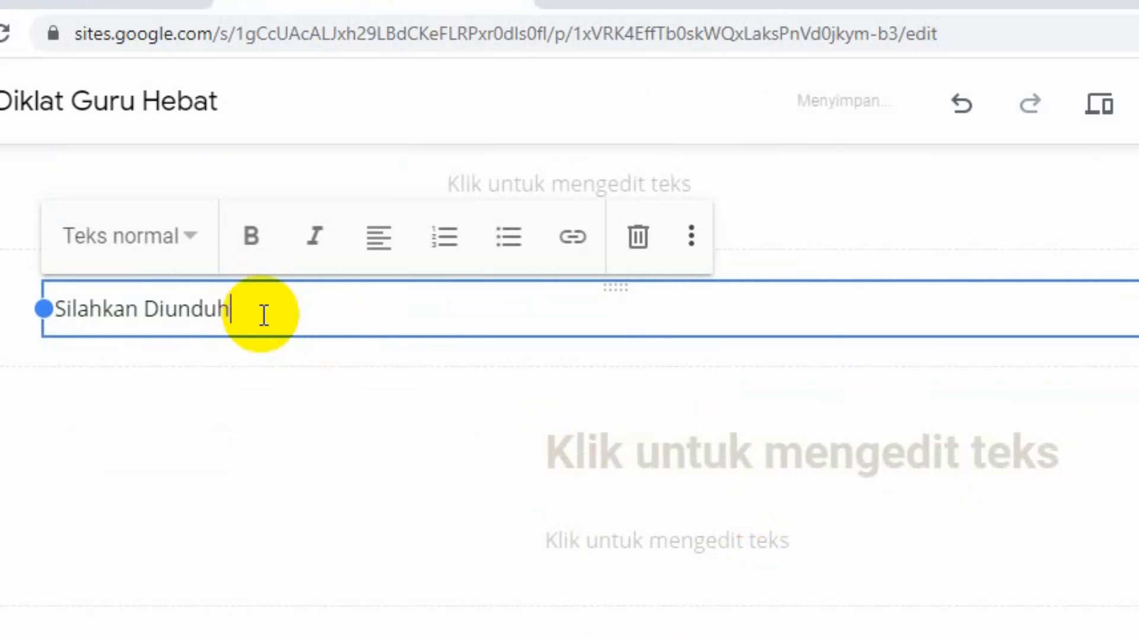
pyautogui.write(' Rapor Siswa')
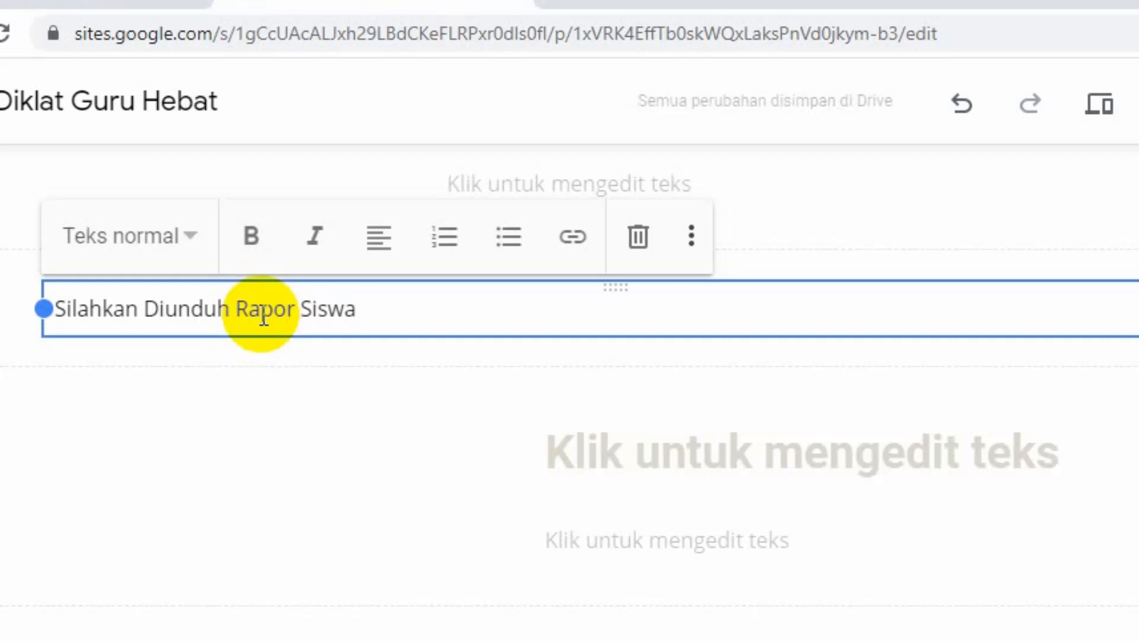
pyautogui.write('dengan')
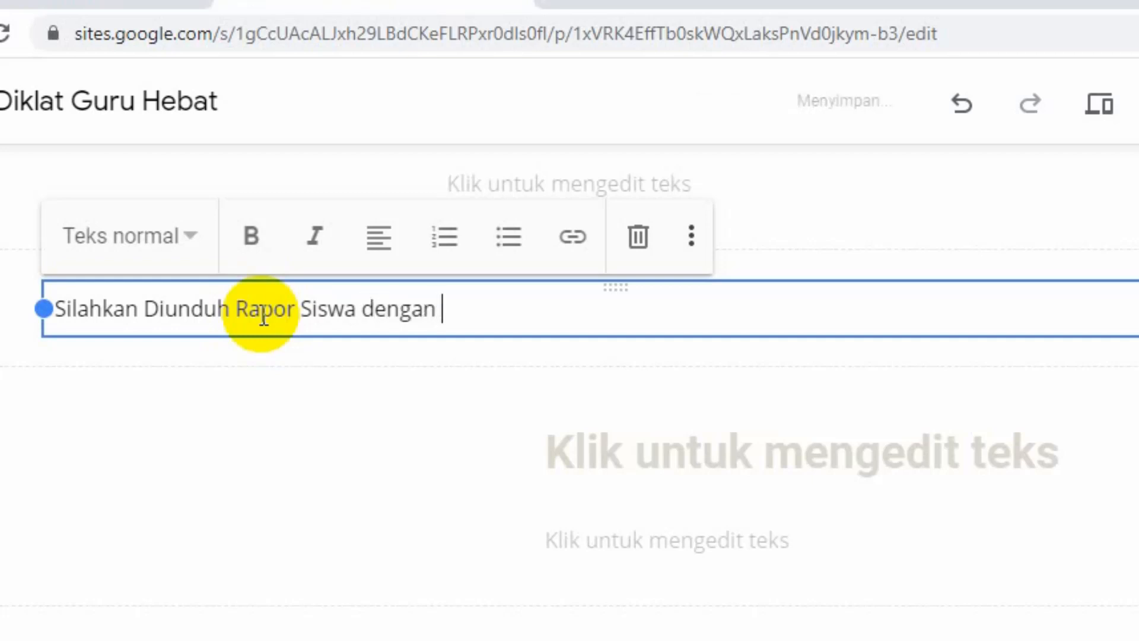
pyautogui.write(' Klik Link')
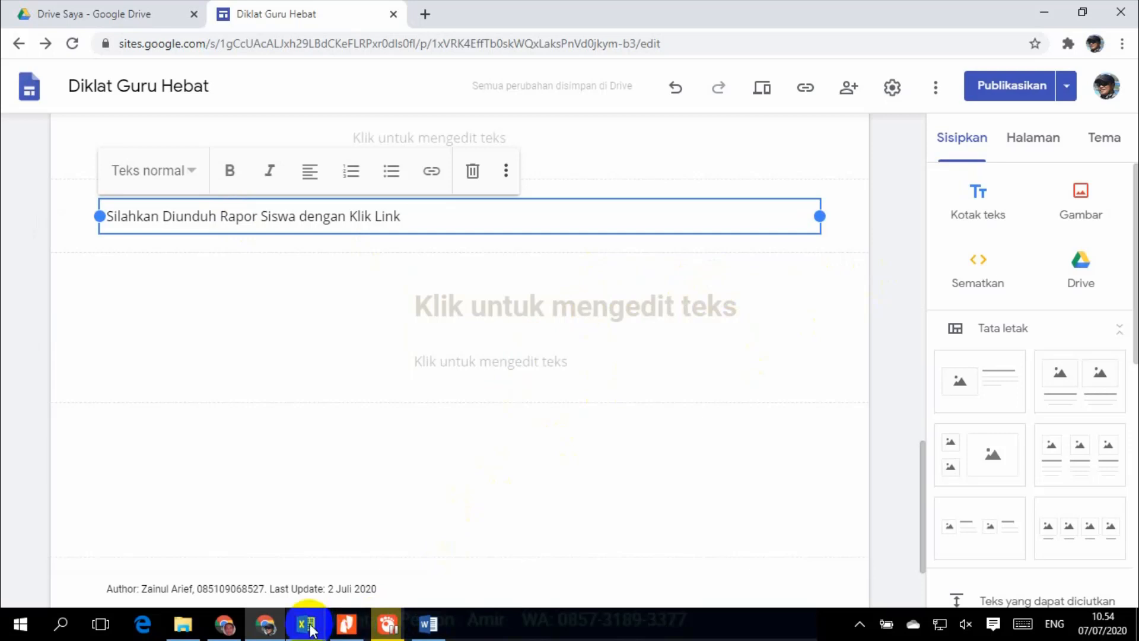
# Switch to the "Rapor Kls X" spreadsheet in the other Chrome window and copy its sharing link.
pyautogui.moveTo(310, 627)
pyautogui.click(224, 624)
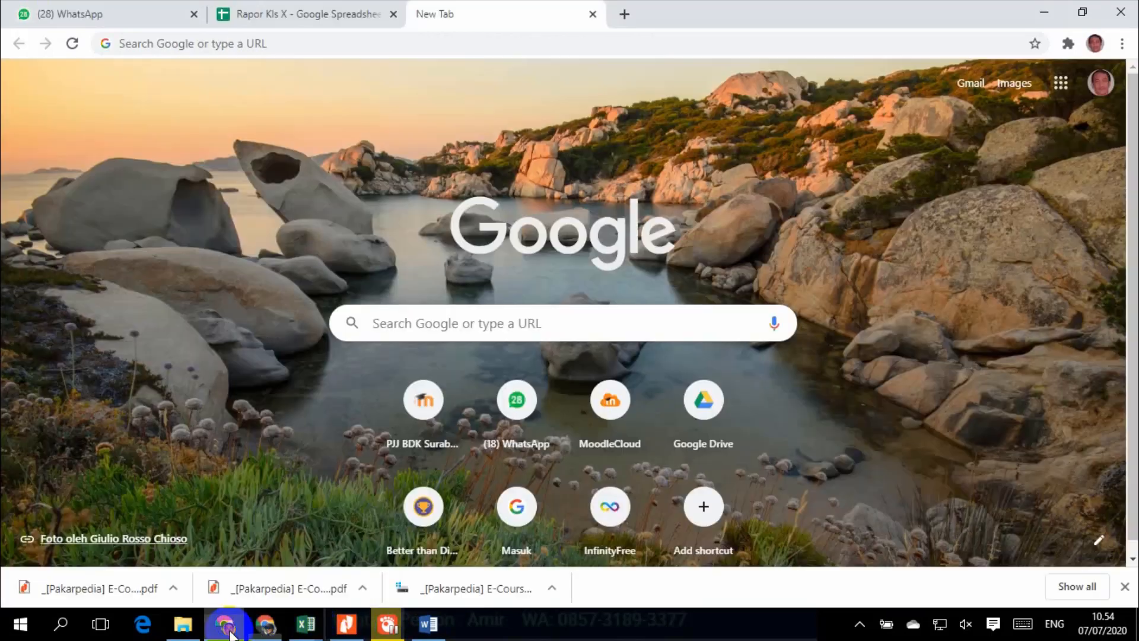
pyautogui.click(315, 16)
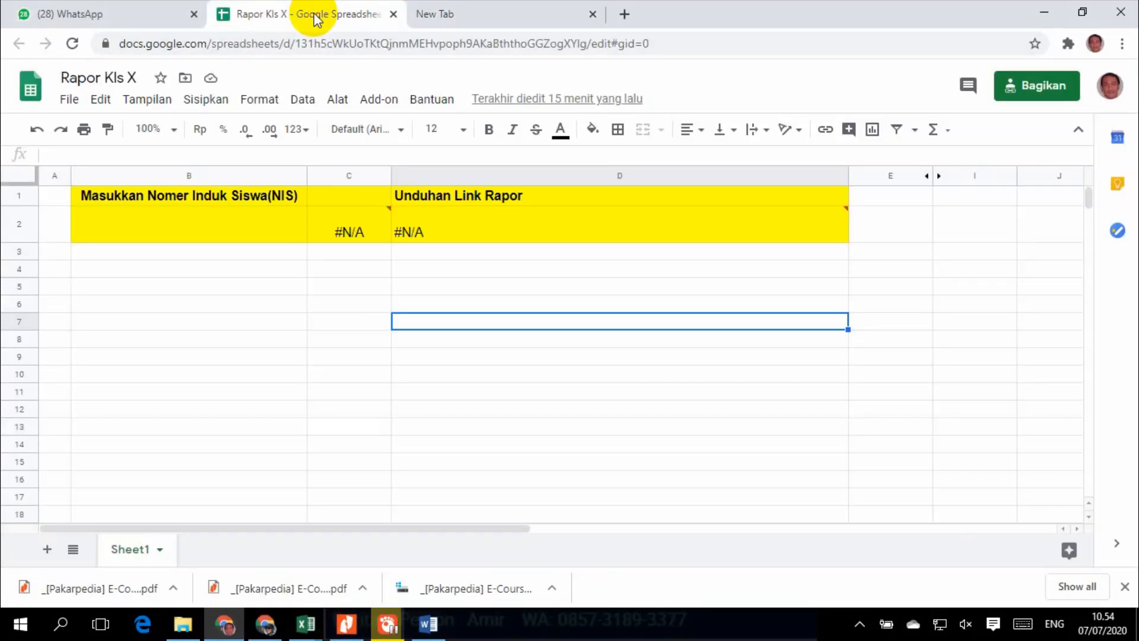
pyautogui.moveTo(471, 236)
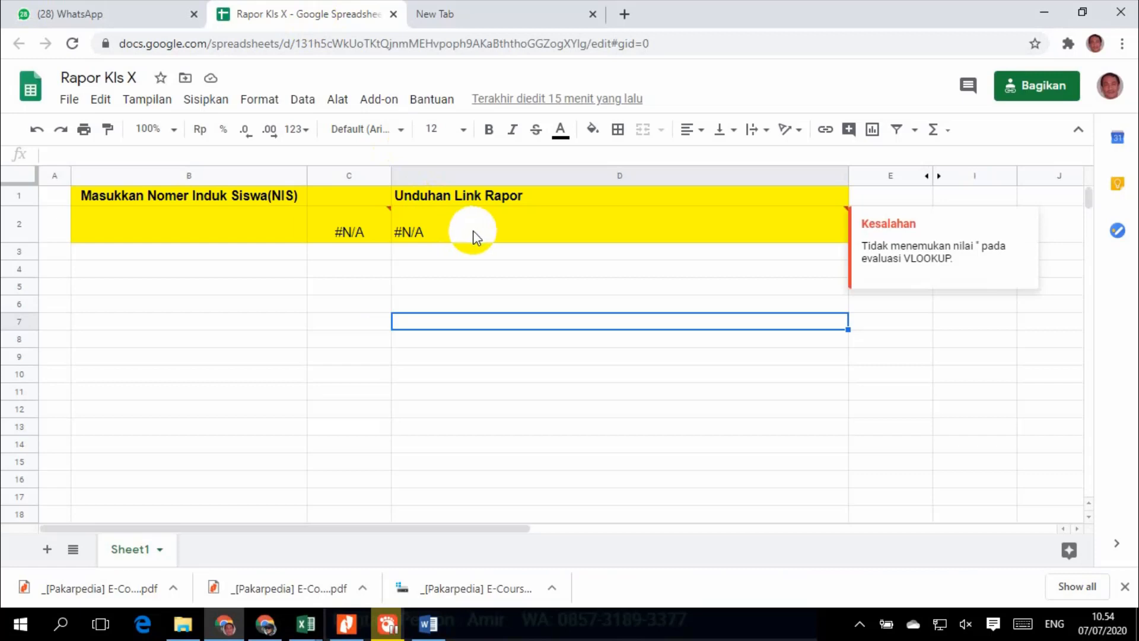
pyautogui.click(1051, 96)
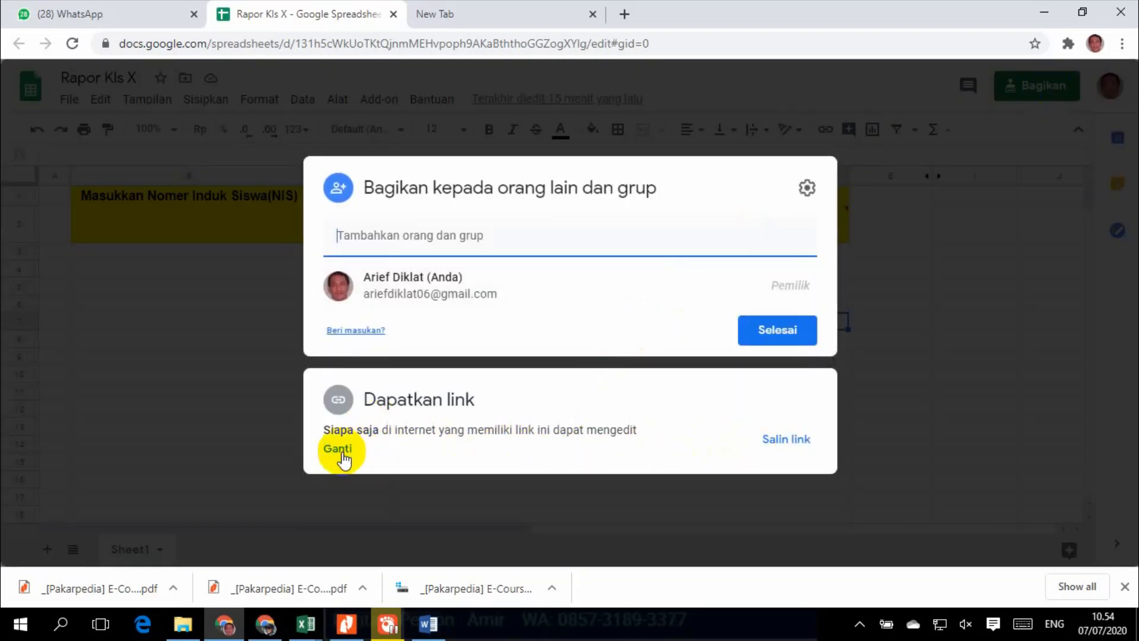
pyautogui.click(342, 456)
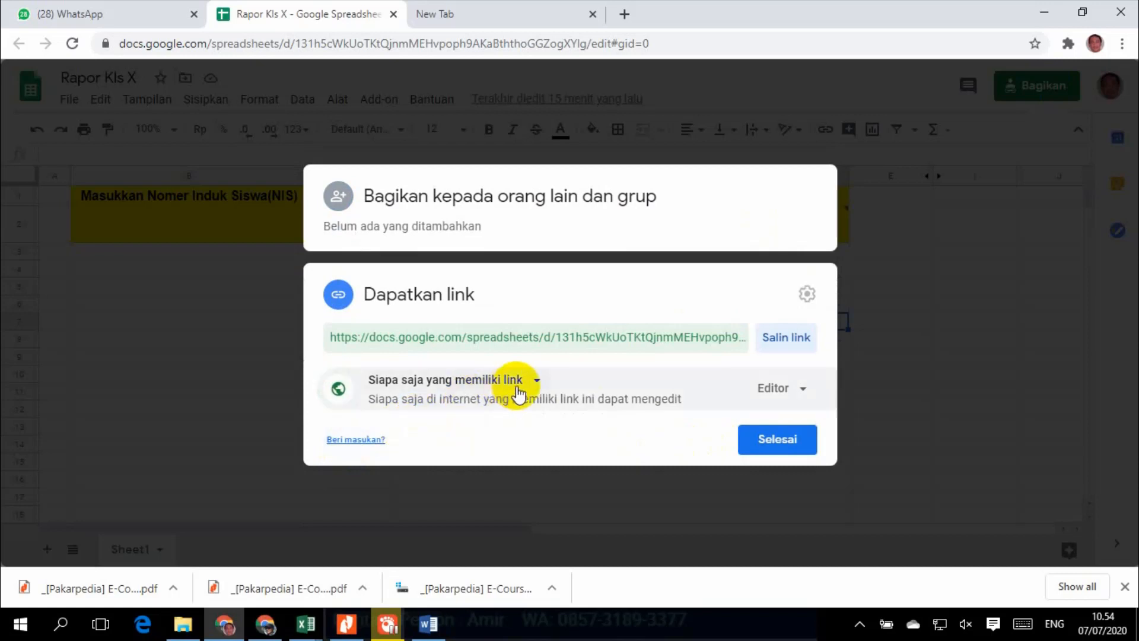
pyautogui.click(790, 340)
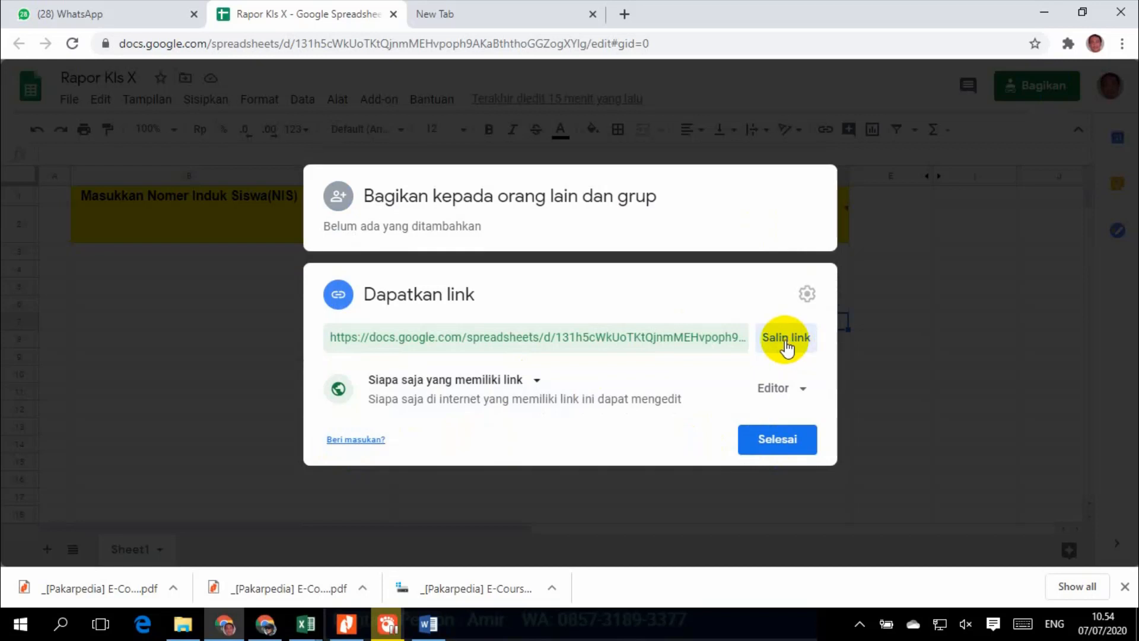
pyautogui.click(777, 449)
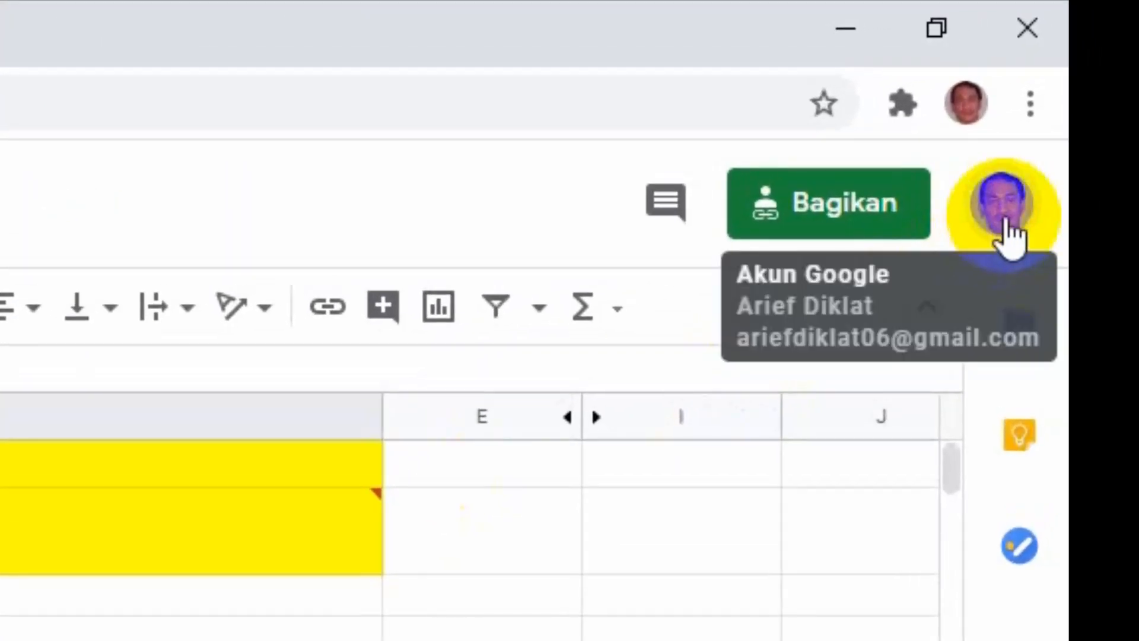
# Check which Google account is signed in to the spreadsheet, then return to Google Sites and check its signed-in account.
pyautogui.click(1011, 234)
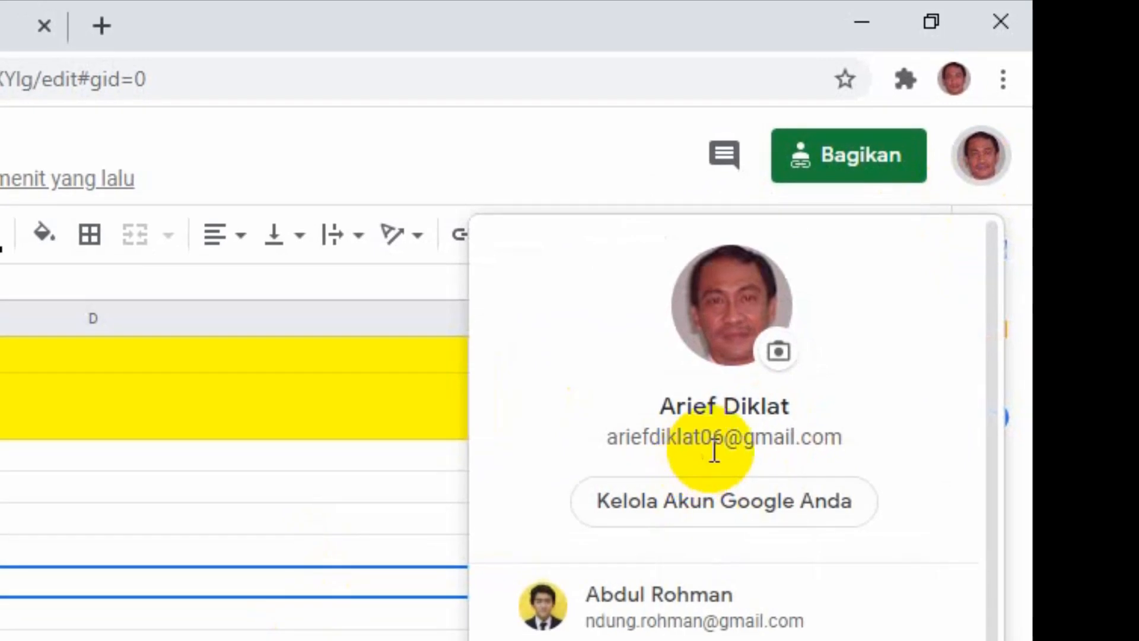
pyautogui.click(612, 430)
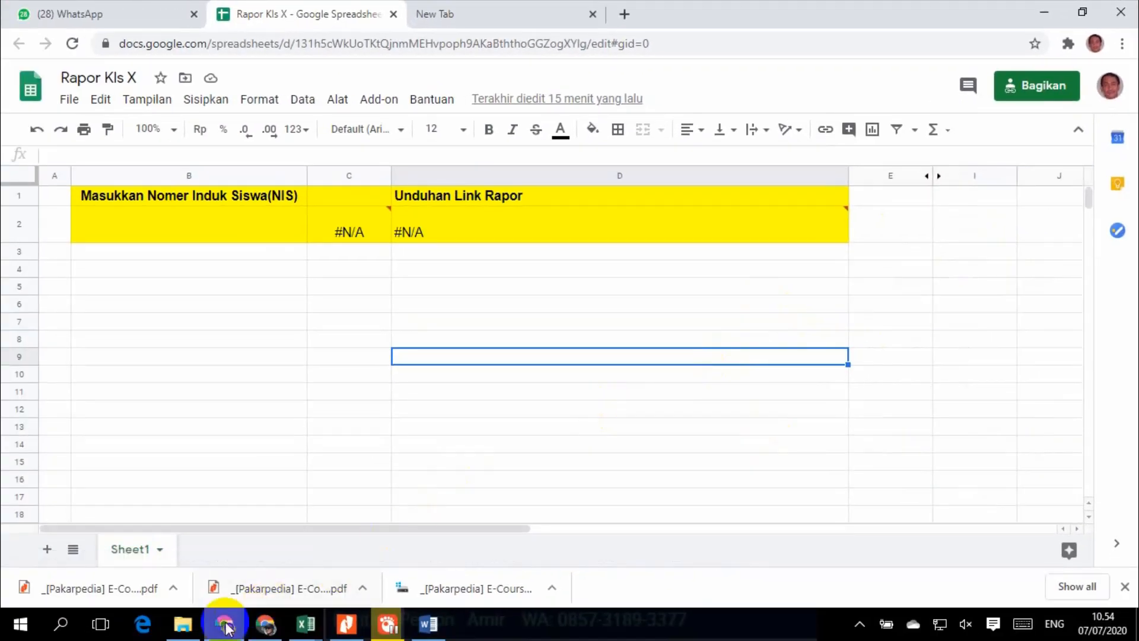
pyautogui.moveTo(225, 626)
pyautogui.click(231, 557)
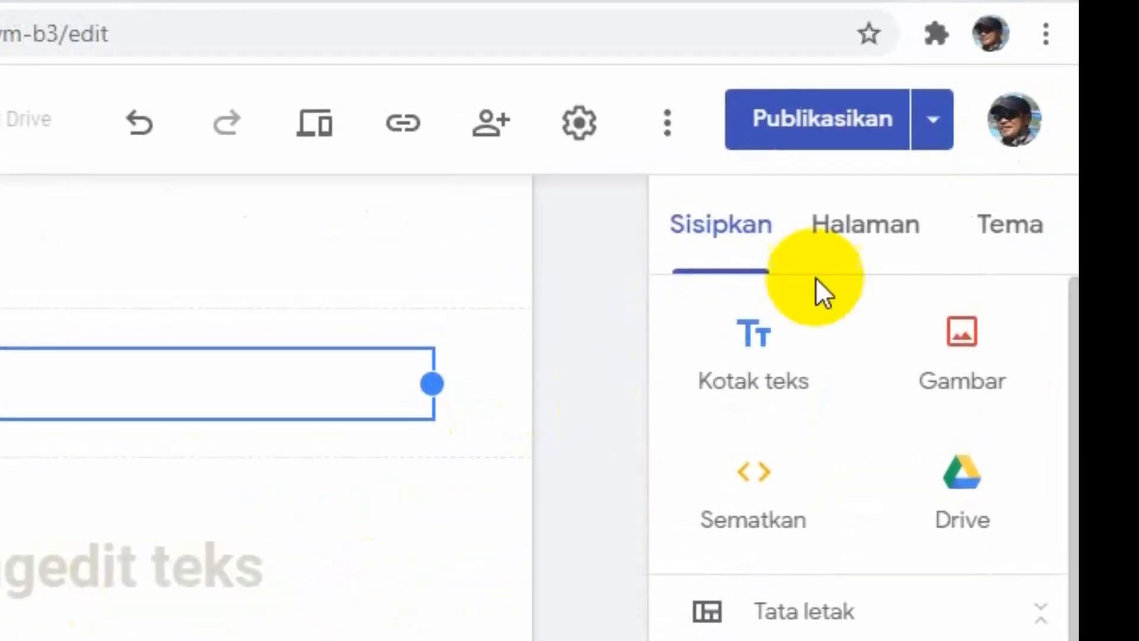
pyautogui.click(1012, 133)
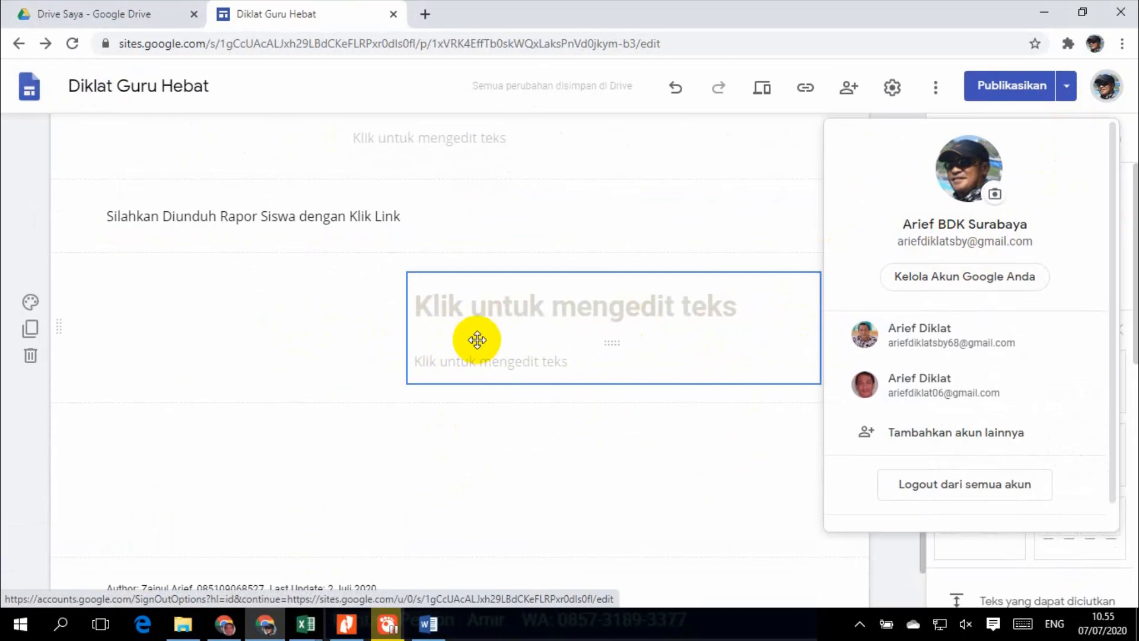
pyautogui.click(477, 339)
# Insert the copied spreadsheet sharing link at the end of the "Silahkan Diunduh Rapor Siswa dengan Klik Link" text.
pyautogui.click(368, 205)
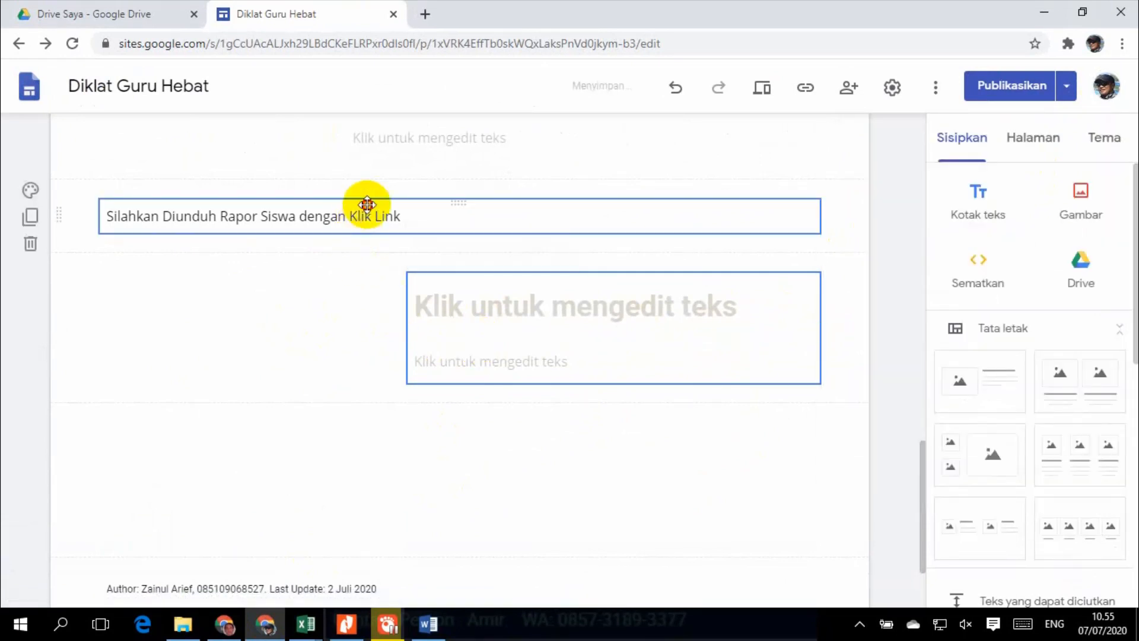
pyautogui.click(401, 213)
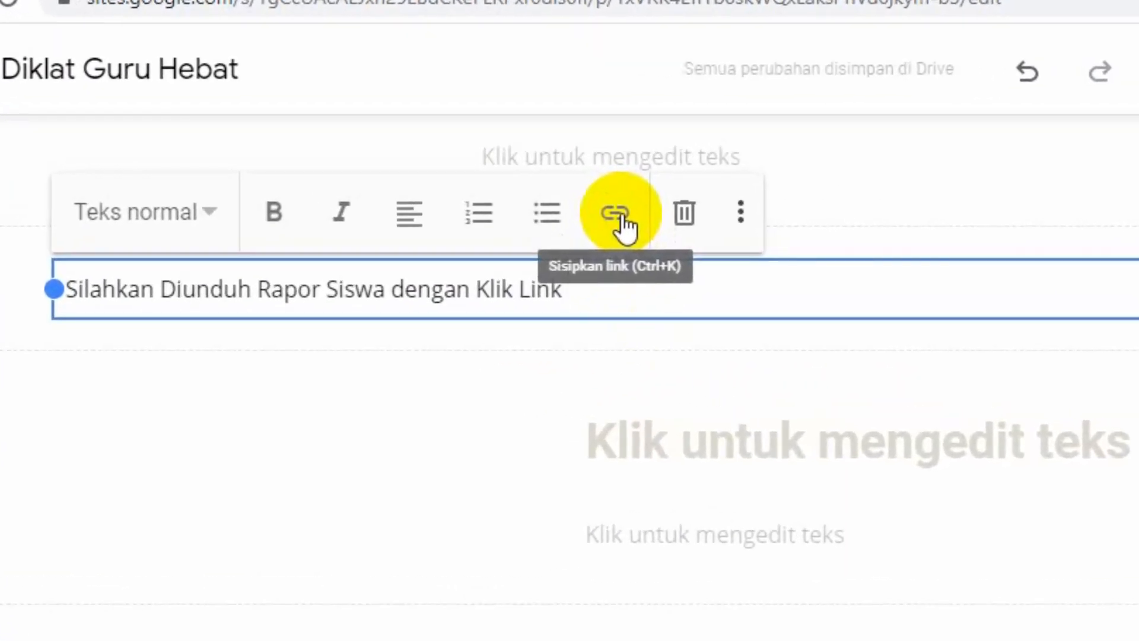
pyautogui.click(623, 220)
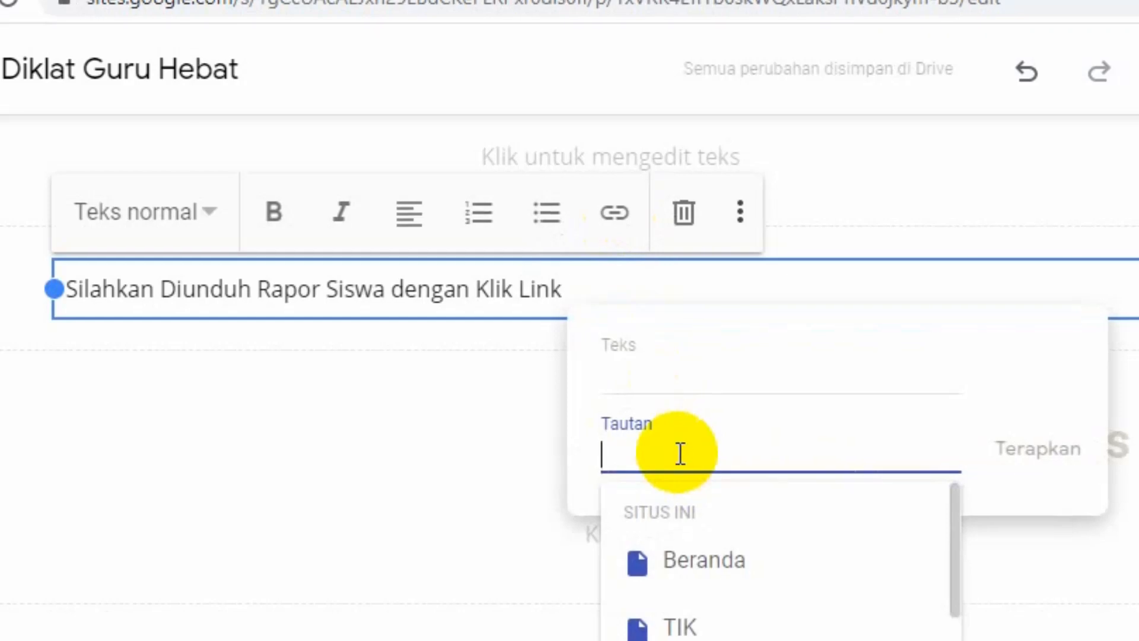
pyautogui.hotkey('ctrl', 'v')
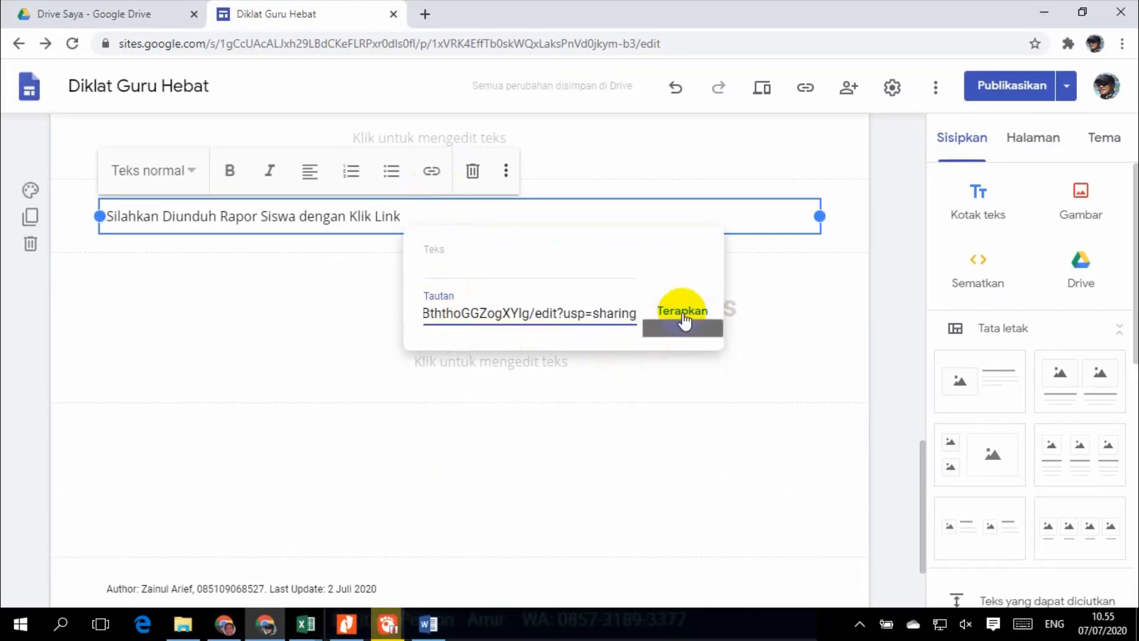
pyautogui.click(681, 314)
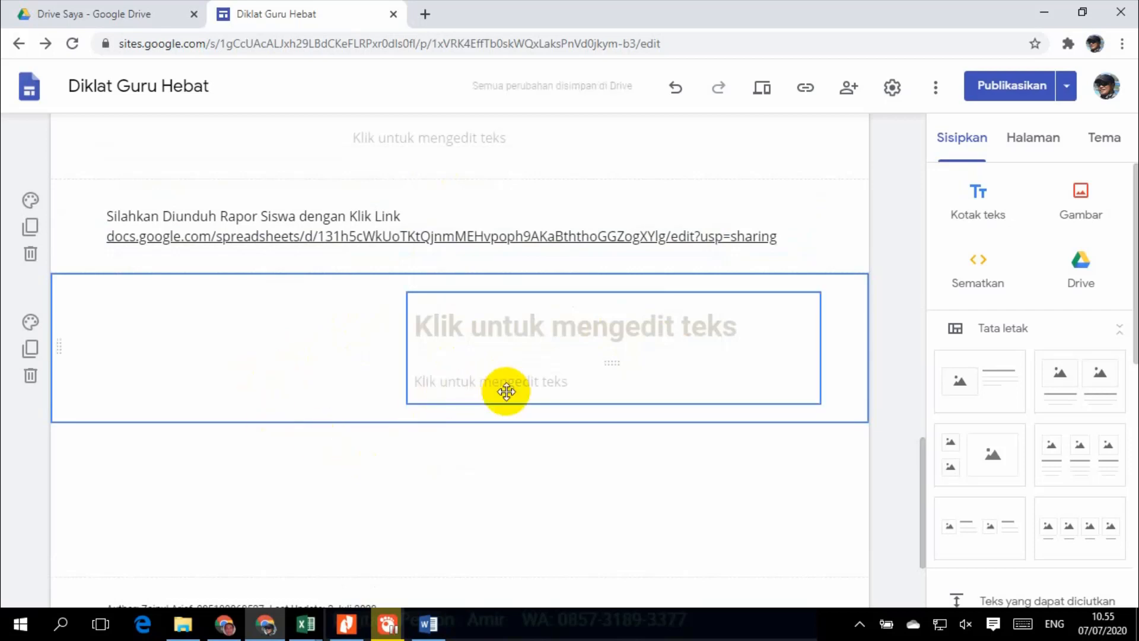
# Delete the empty placeholder section below the report card download link.
pyautogui.scroll(1, 481, 395)
pyautogui.click(31, 458)
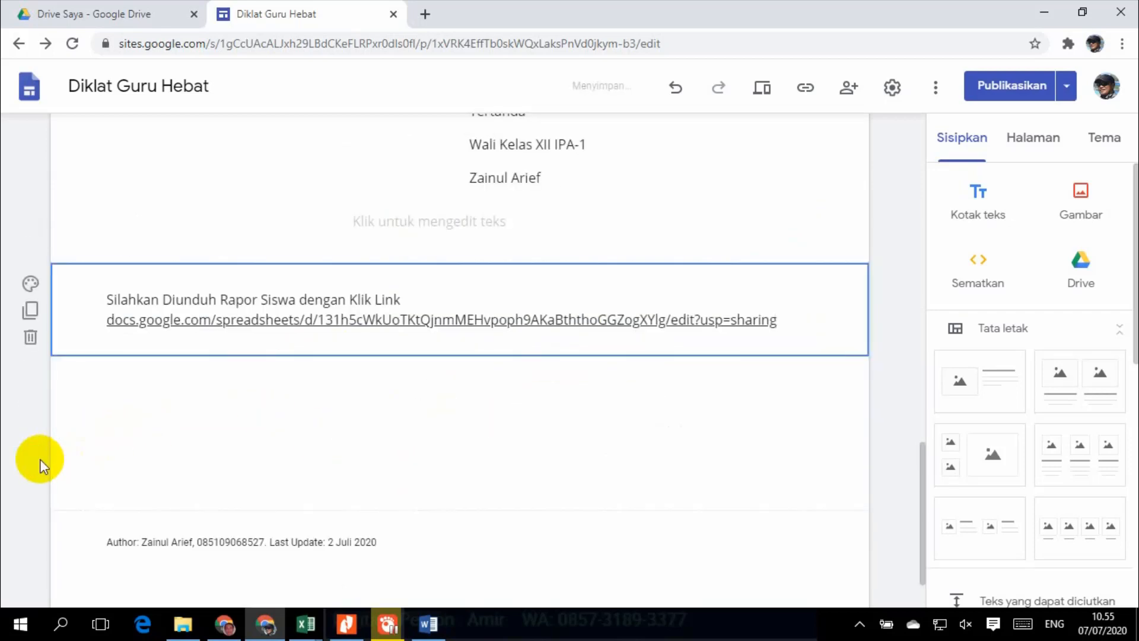
# Try the Penekanan 2 background on the report card download link section.
pyautogui.click(120, 290)
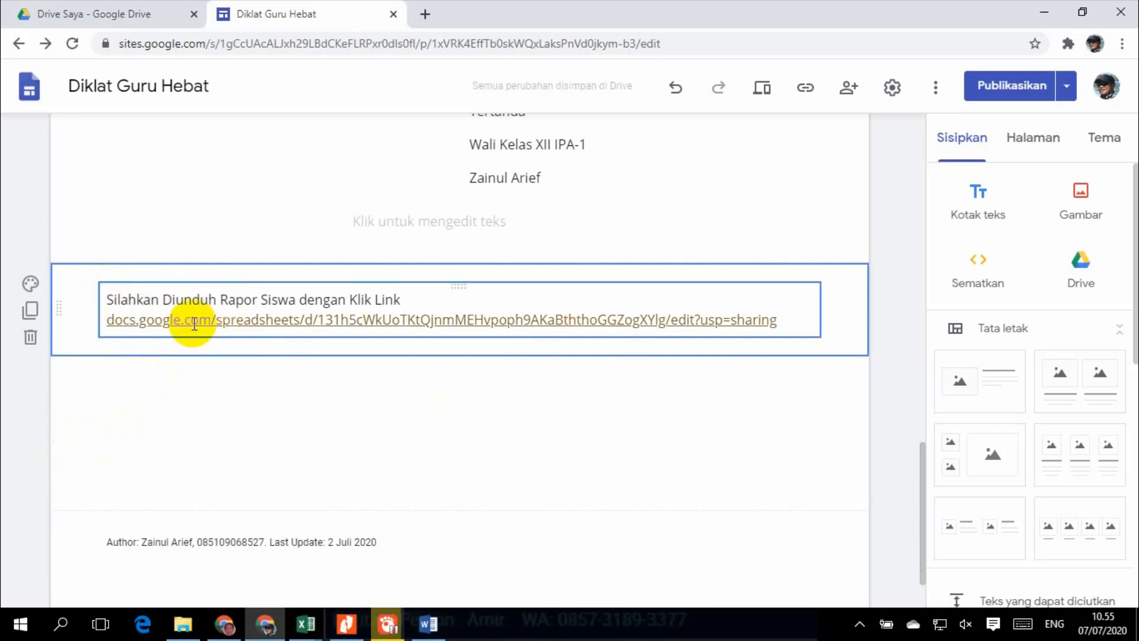
pyautogui.click(30, 284)
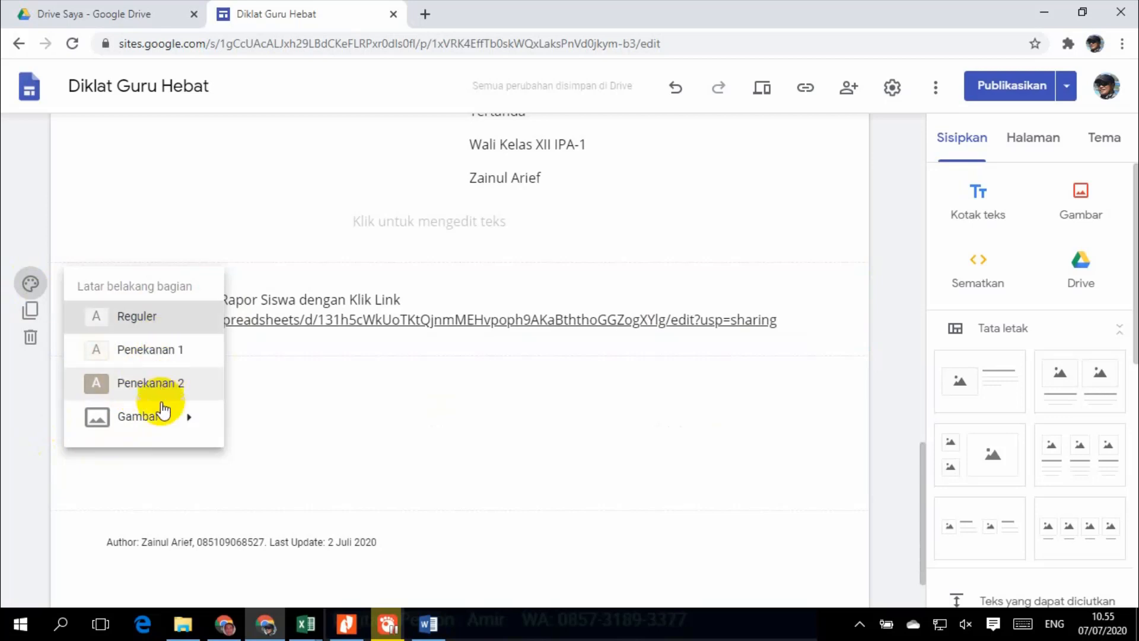
pyautogui.moveTo(161, 420)
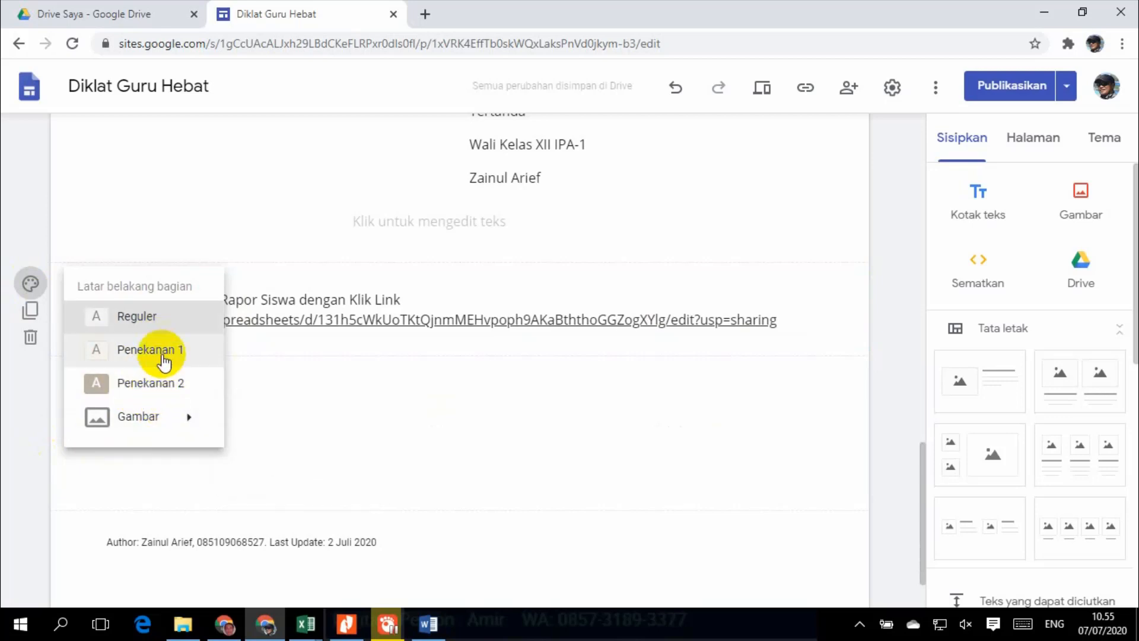
pyautogui.click(156, 387)
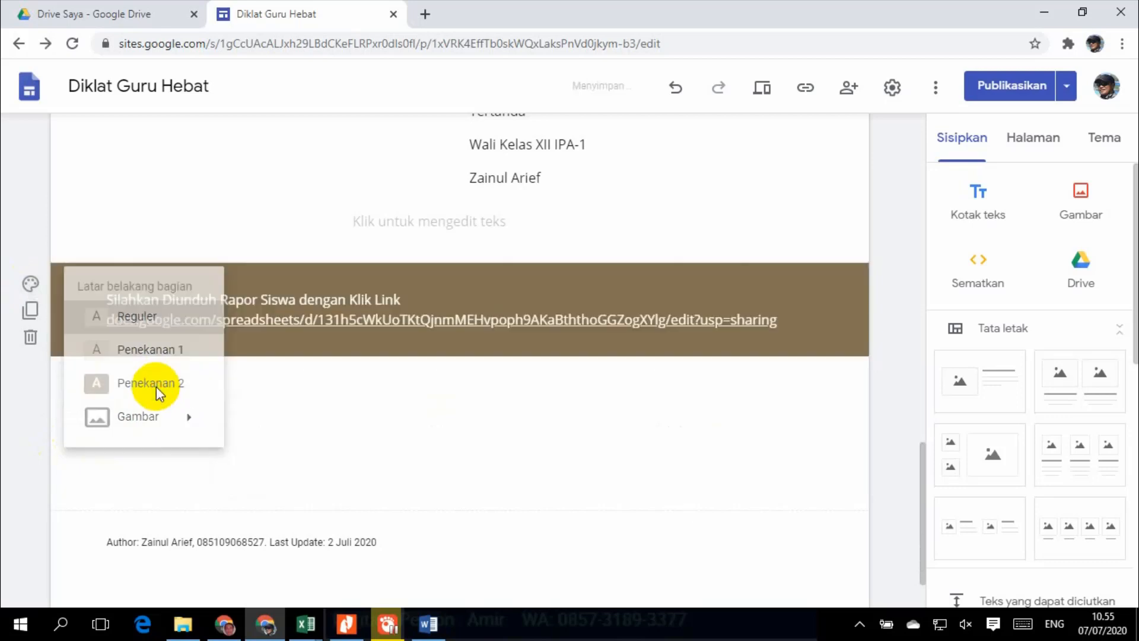
# Set the background of the report card download link section to Penekanan 1.
pyautogui.click(30, 283)
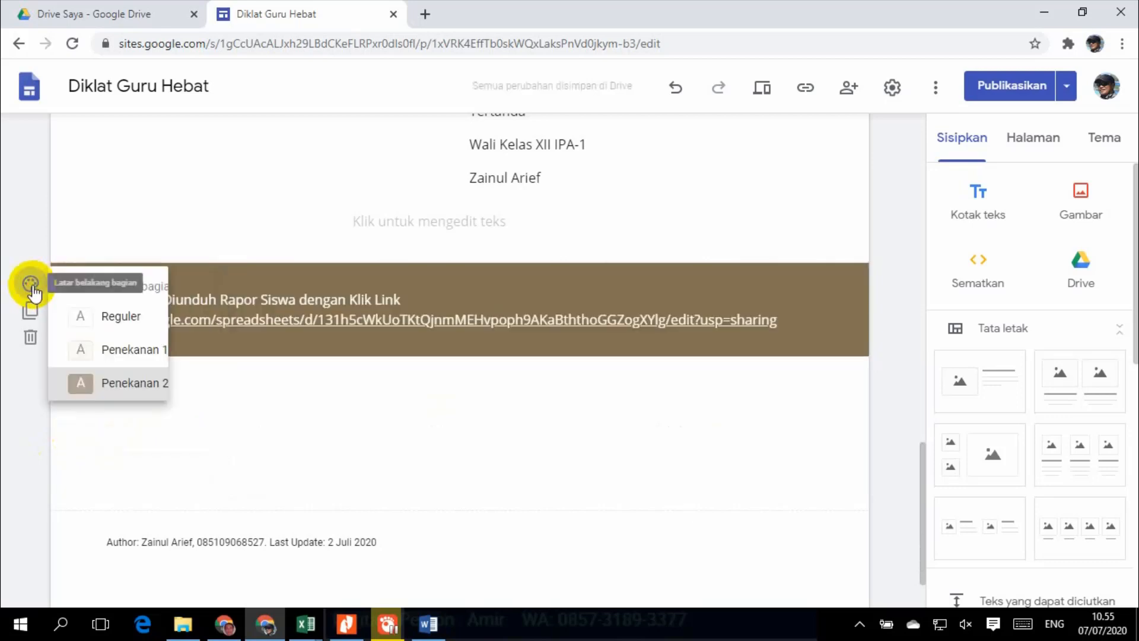
pyautogui.click(127, 355)
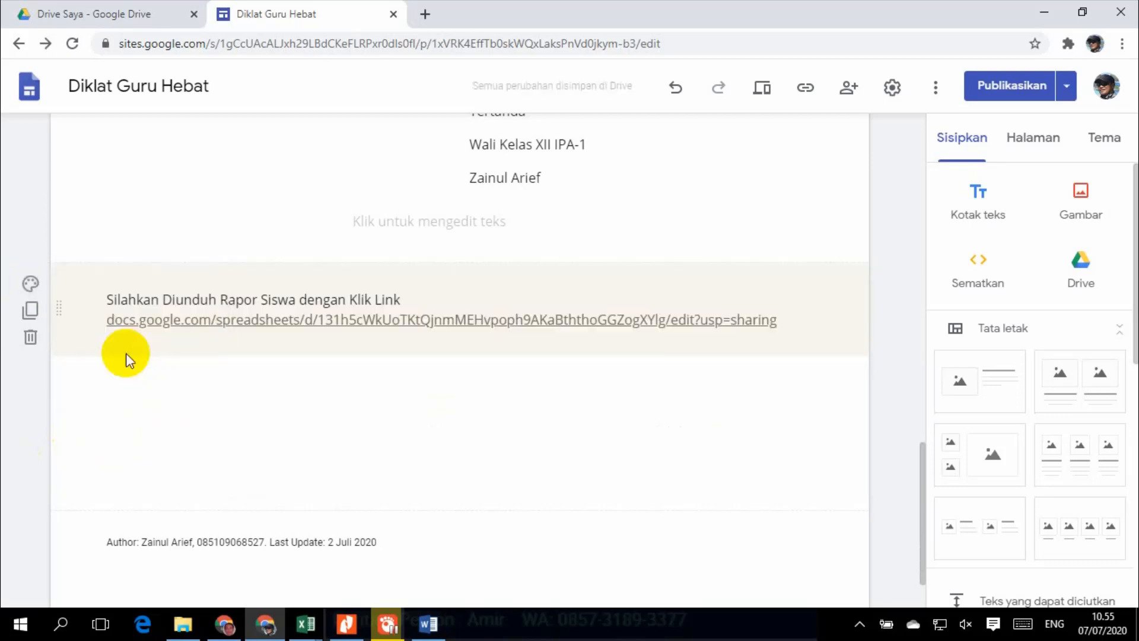
# Set the background of the report card download link section to Penekanan 2.
pyautogui.click(30, 284)
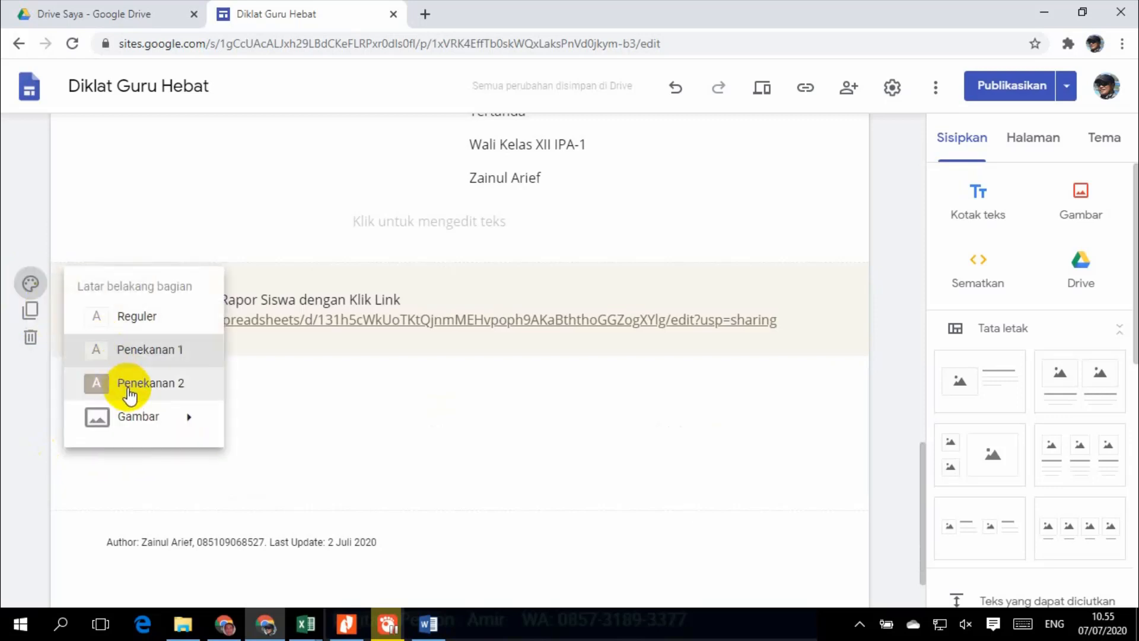
pyautogui.moveTo(148, 423)
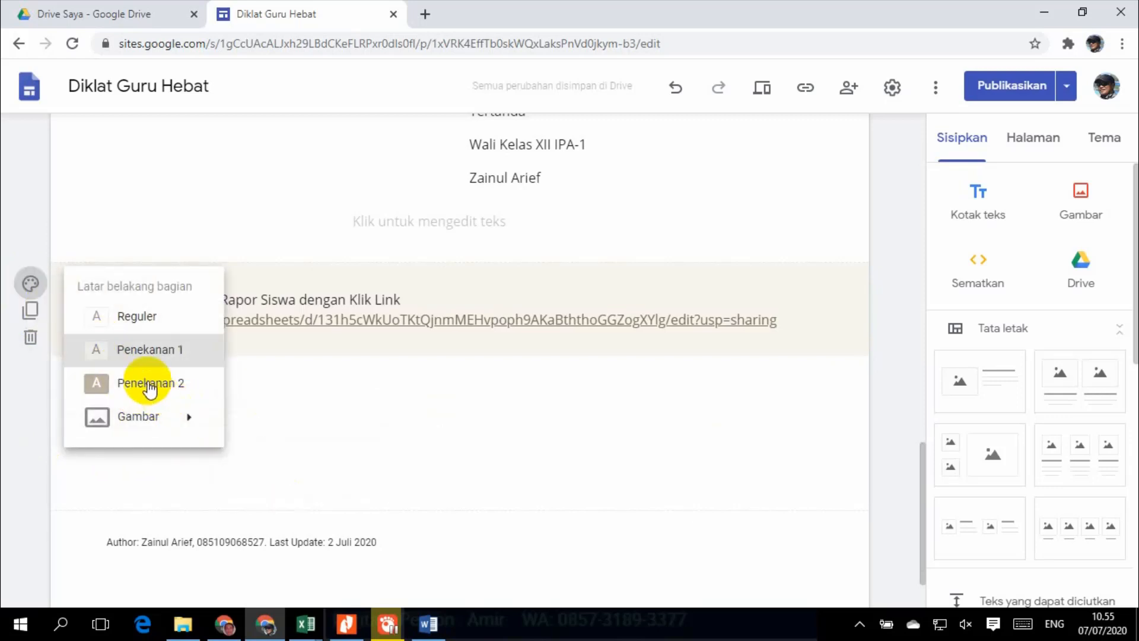
pyautogui.click(148, 384)
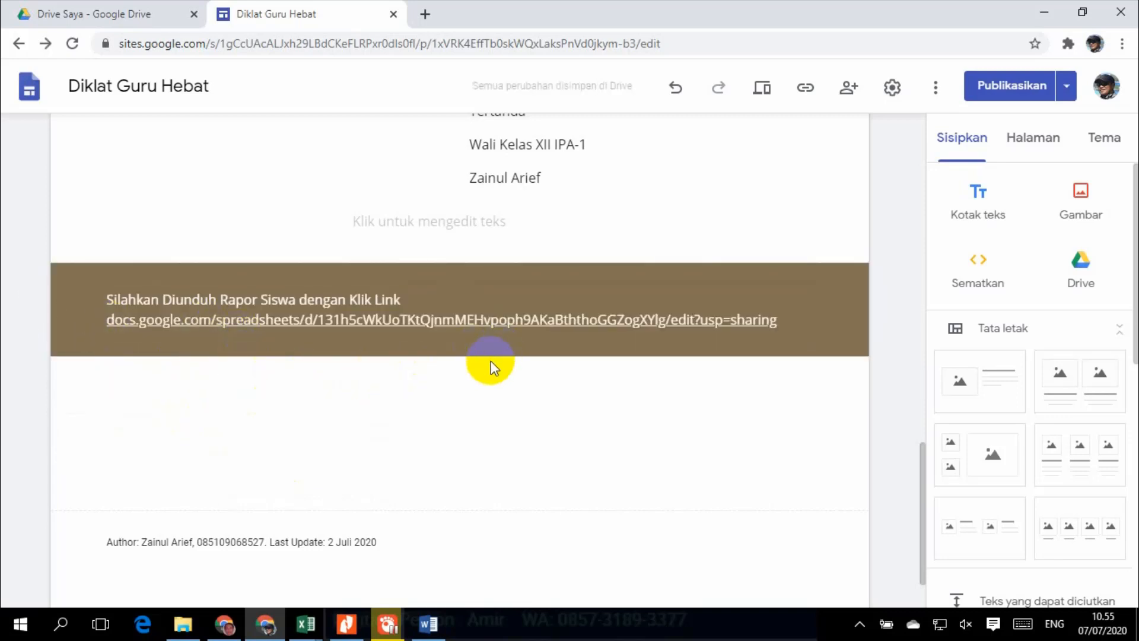
pyautogui.click(275, 324)
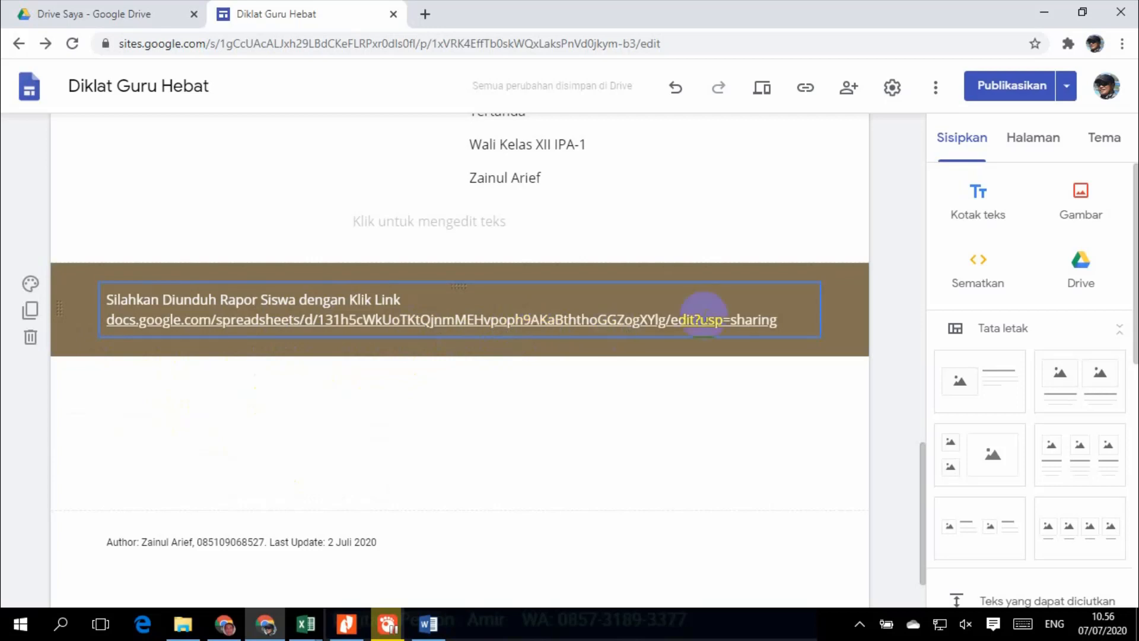
# Review the site's web address in the publication settings and close them without saving.
pyautogui.scroll(3, 819, 247)
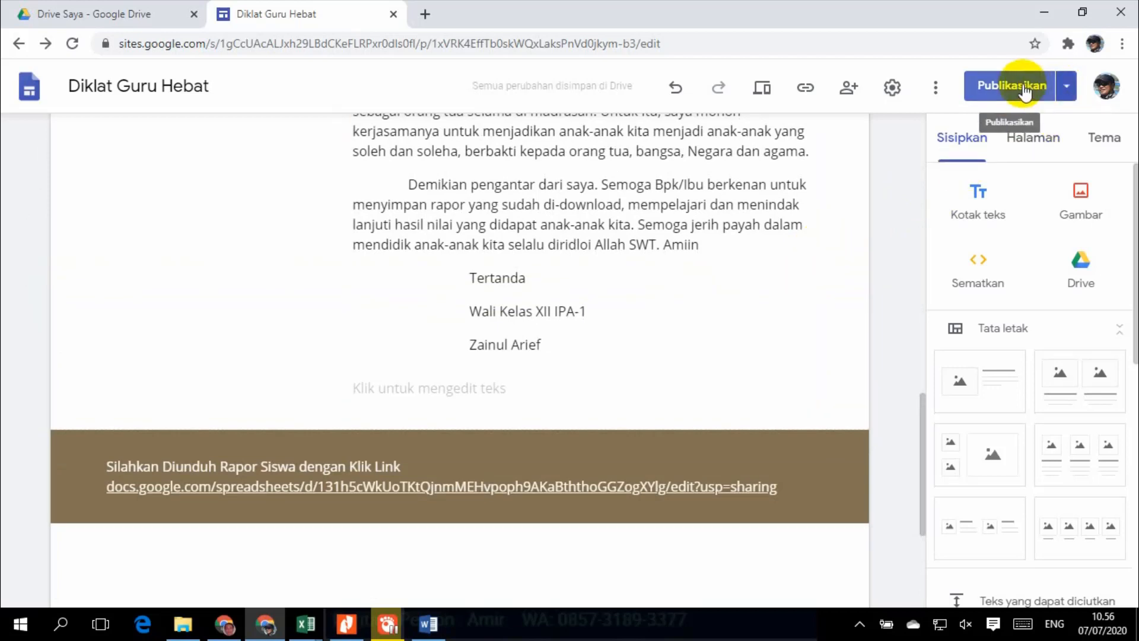
pyautogui.click(1067, 95)
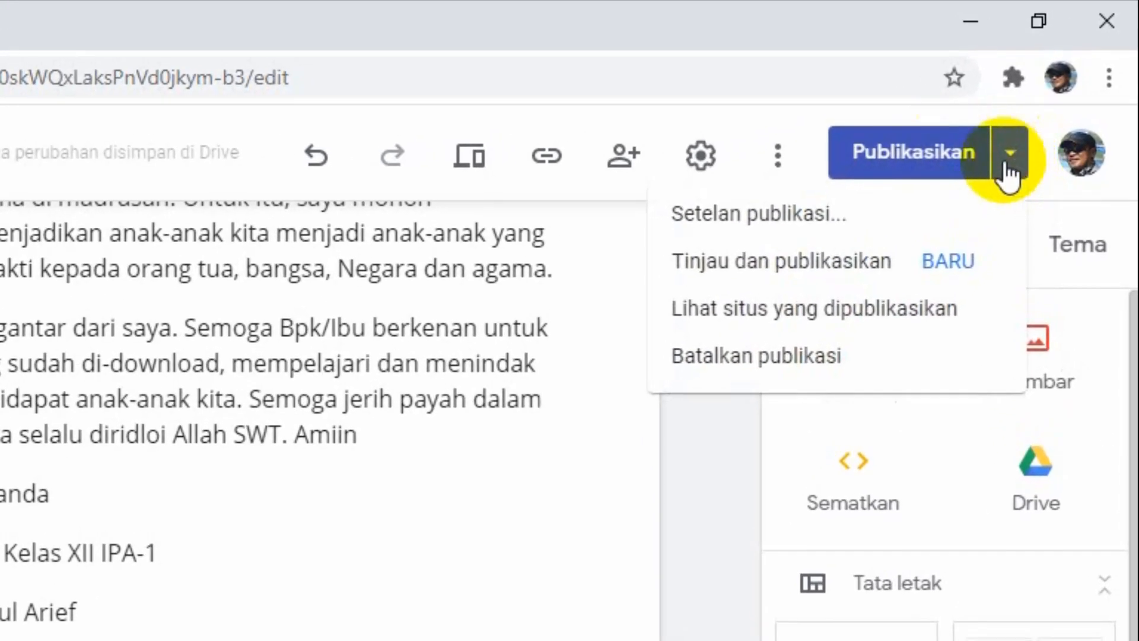
pyautogui.click(759, 221)
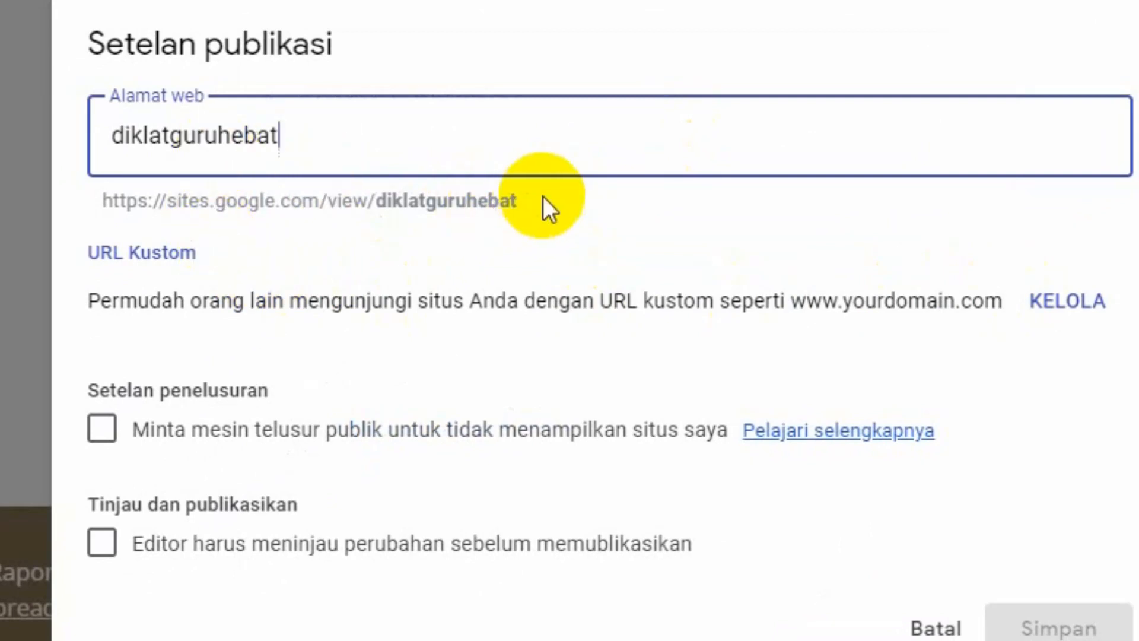
pyautogui.click(172, 207)
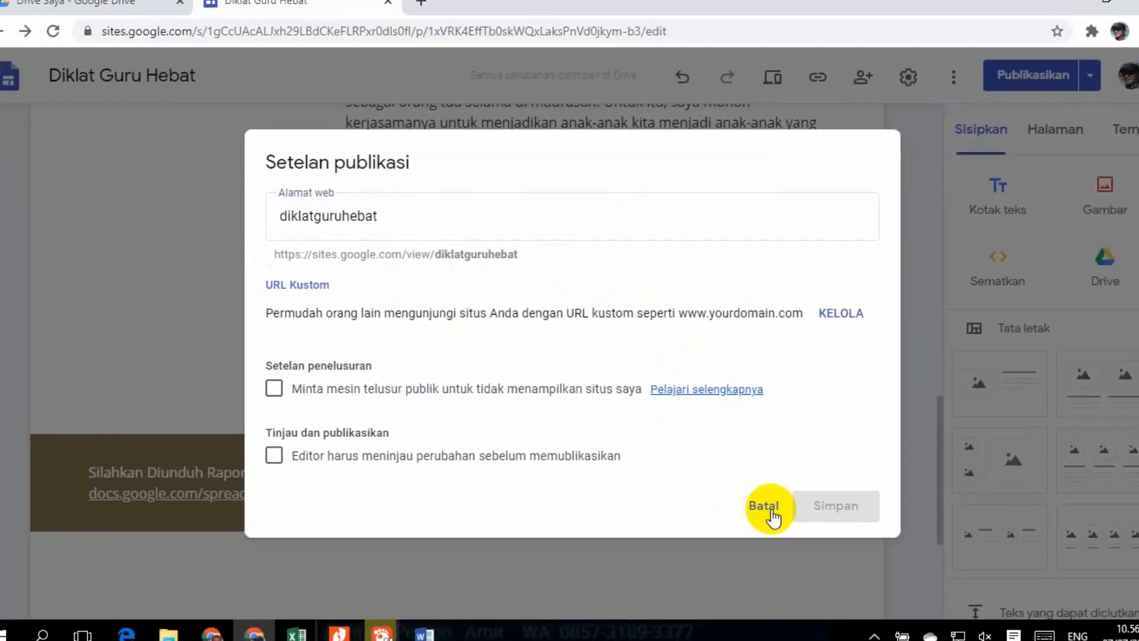
pyautogui.click(936, 628)
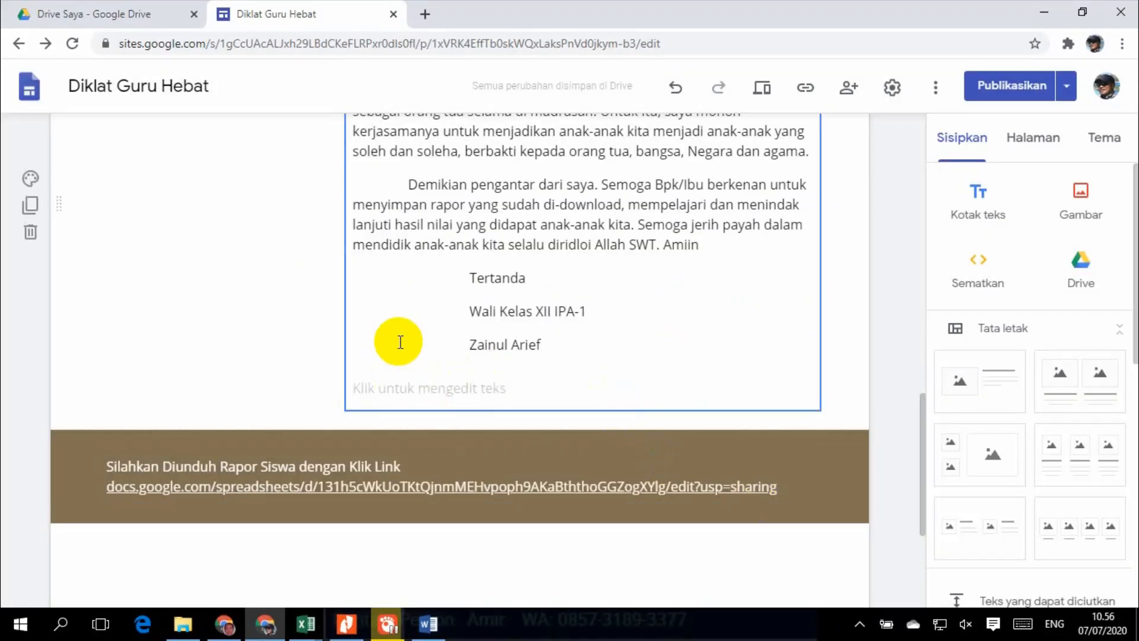
# Check the site navigation by visiting Beranda, viewing the TIK subpages and returning to the Pembagian Rapor Siswa page.
pyautogui.scroll(10, 323, 256)
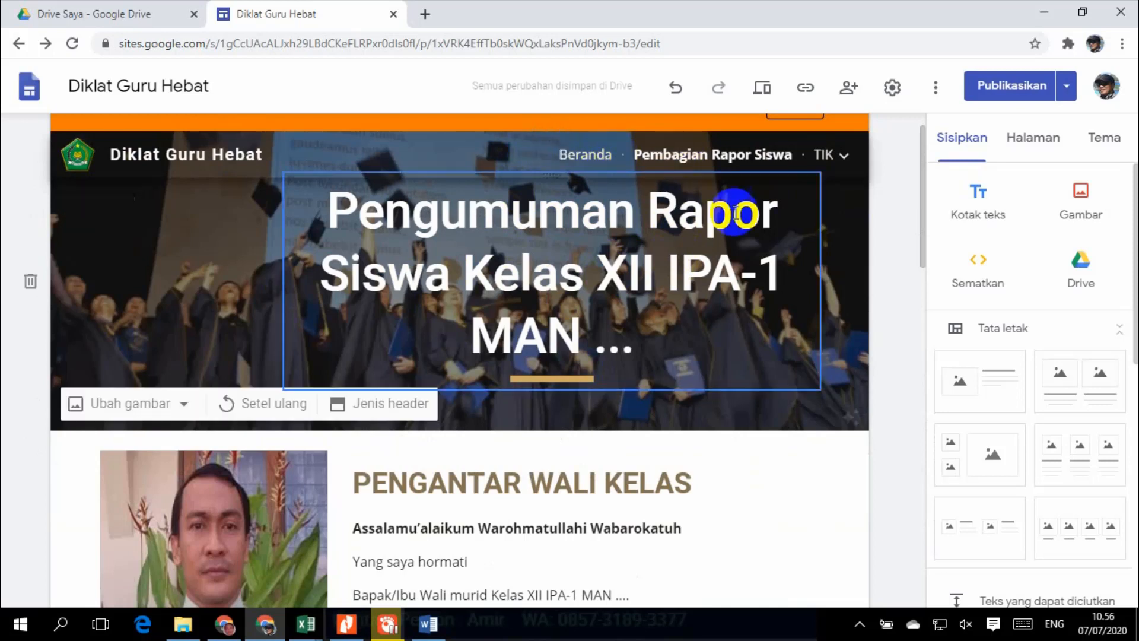
pyautogui.click(582, 157)
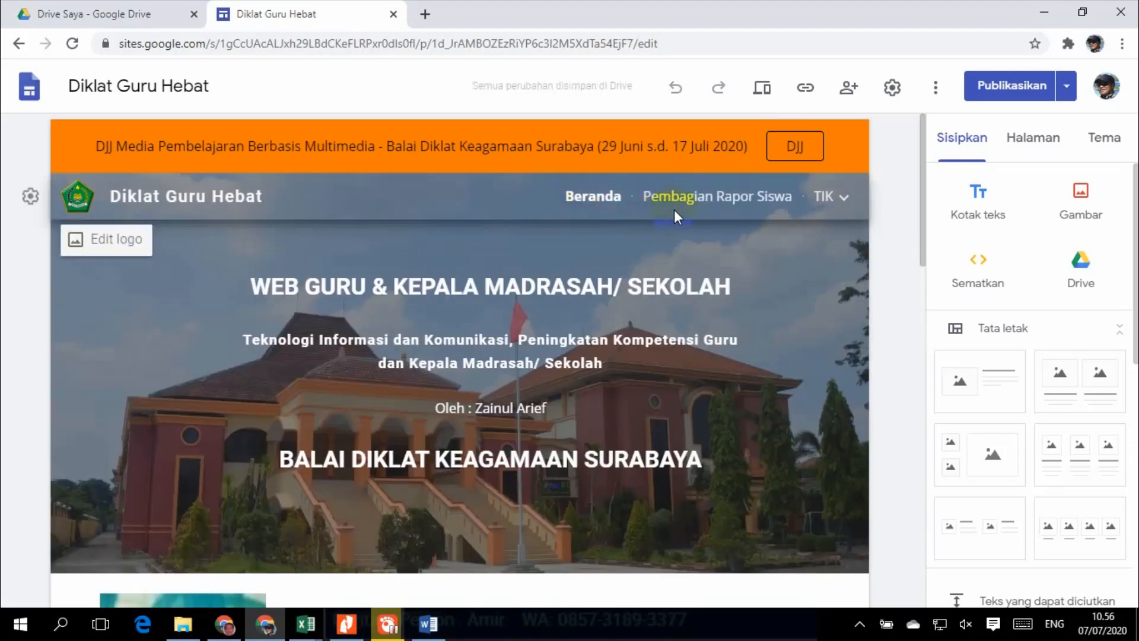
pyautogui.moveTo(822, 202)
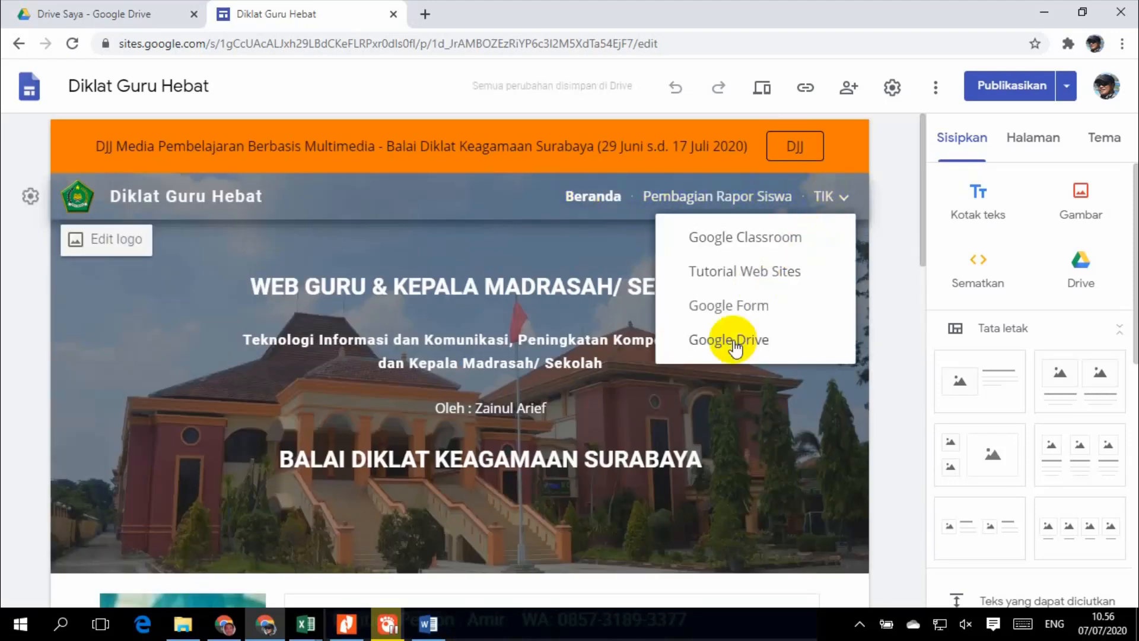
pyautogui.click(722, 199)
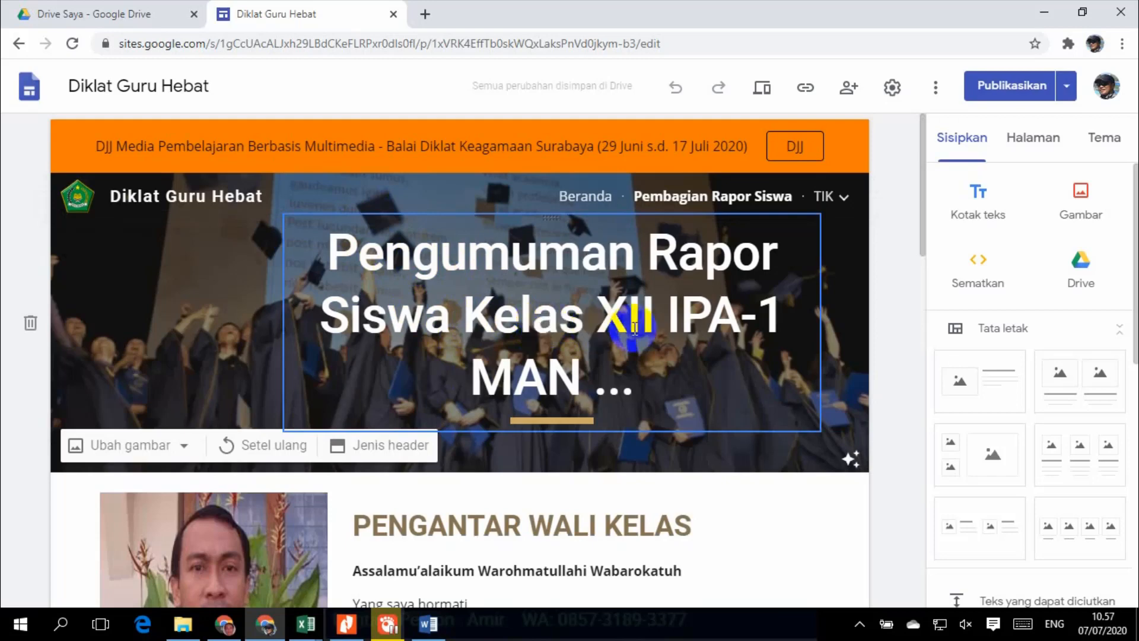
# Publish the Diklat Guru Hebat site with the new Pembagian Rapor Siswa page.
pyautogui.click(1024, 95)
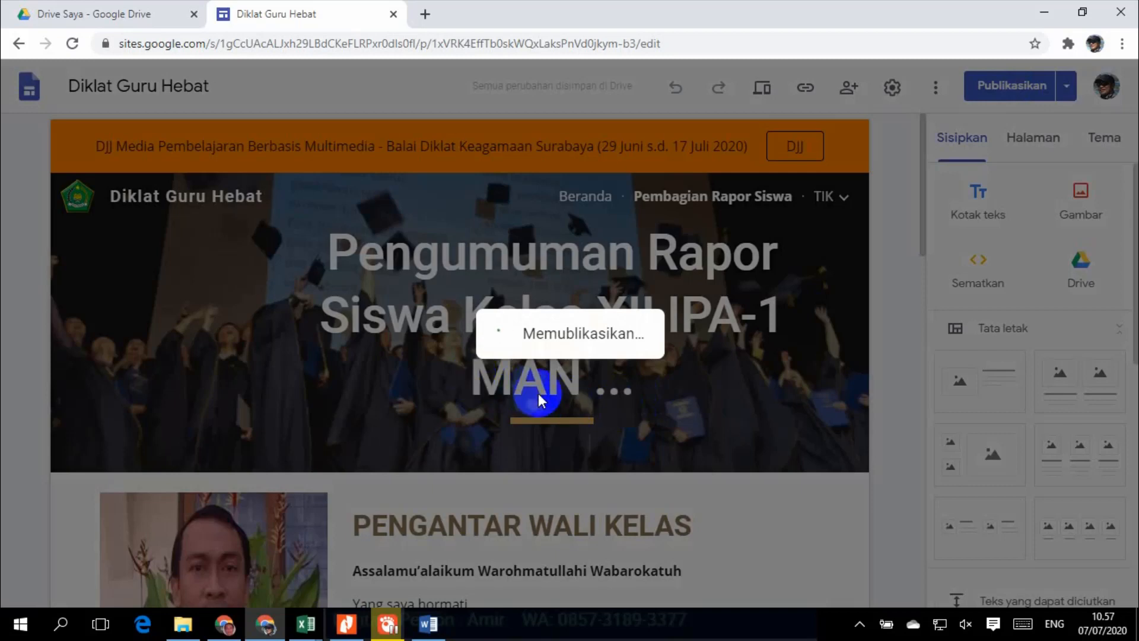
pyautogui.scroll(-1, 539, 393)
pyautogui.scroll(1, 539, 393)
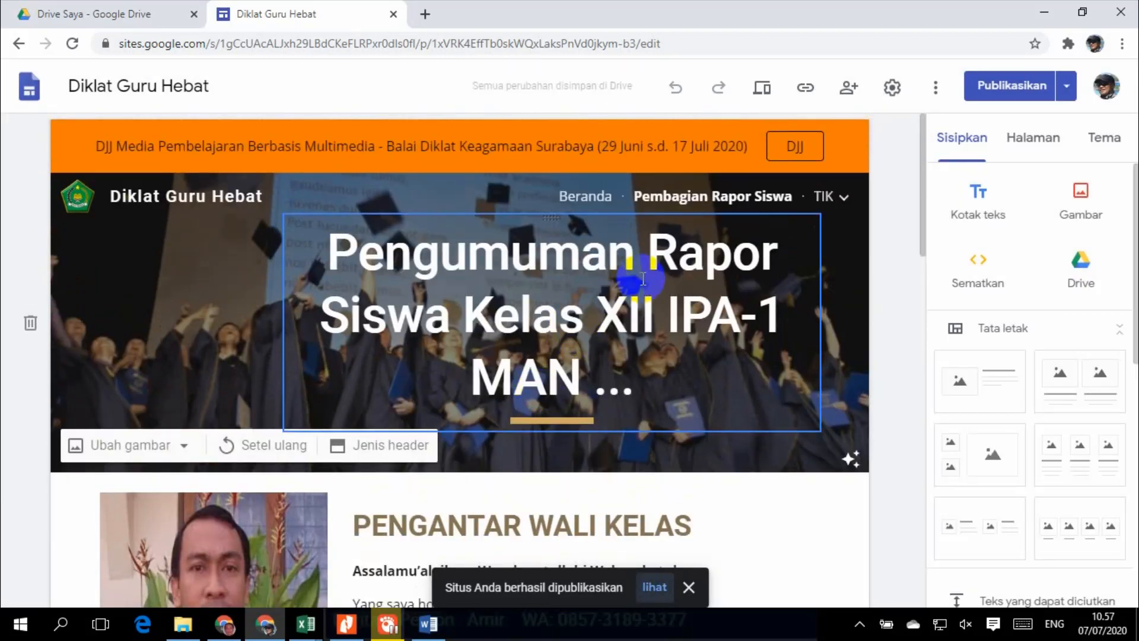
# Preview the Pembagian Rapor Siswa page from header to footer and select its full web address.
pyautogui.click(766, 89)
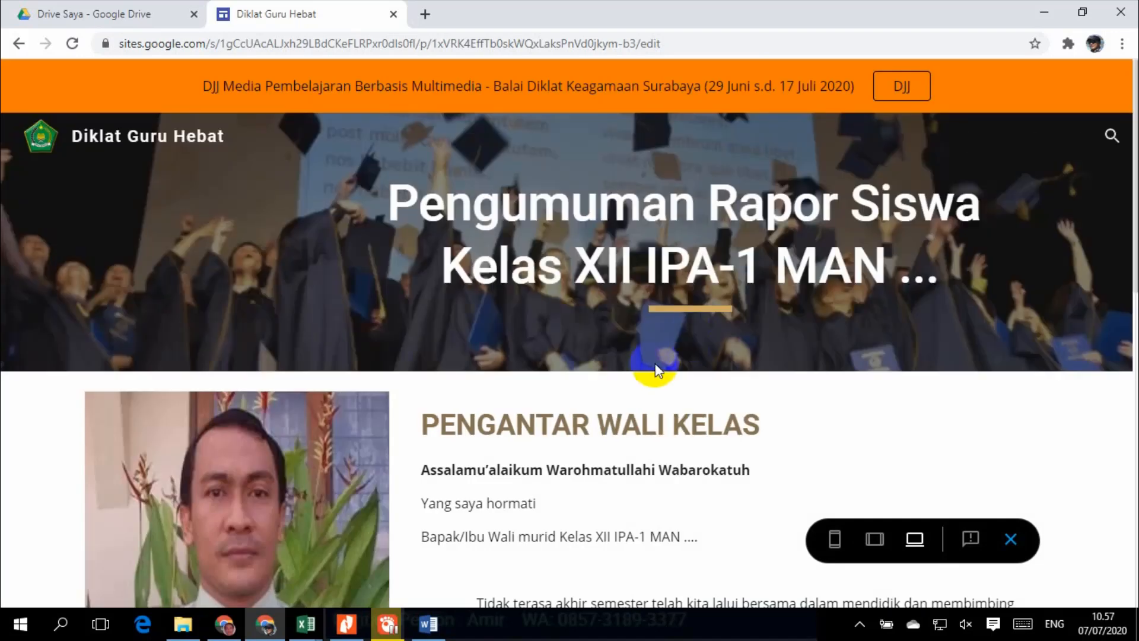
pyautogui.scroll(-5, 649, 364)
pyautogui.scroll(-7, 652, 373)
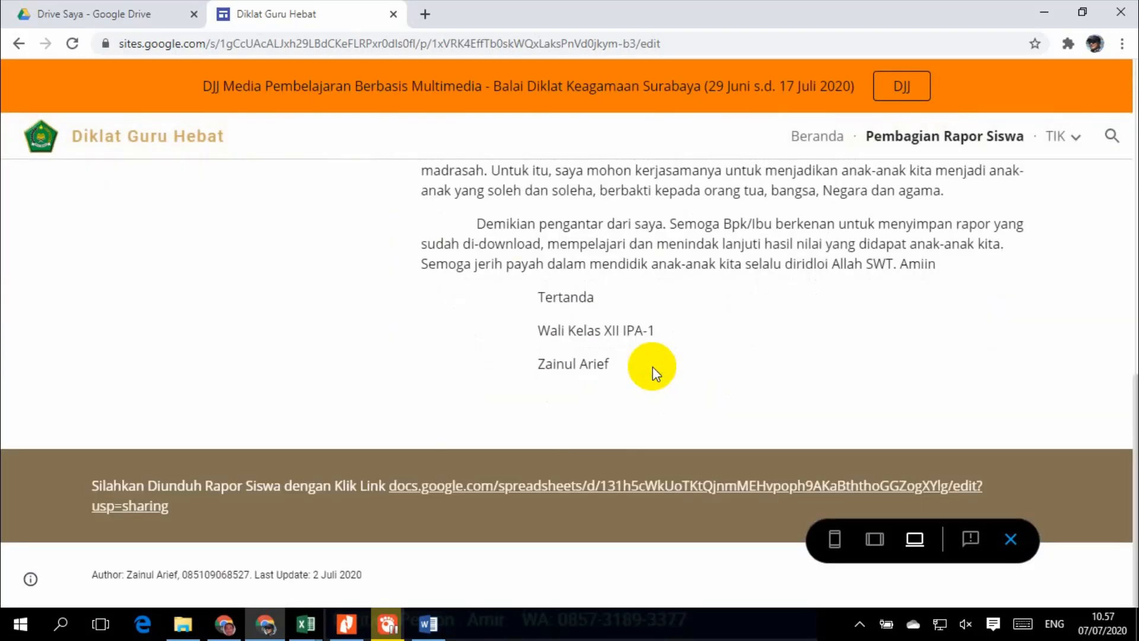
pyautogui.scroll(12, 652, 373)
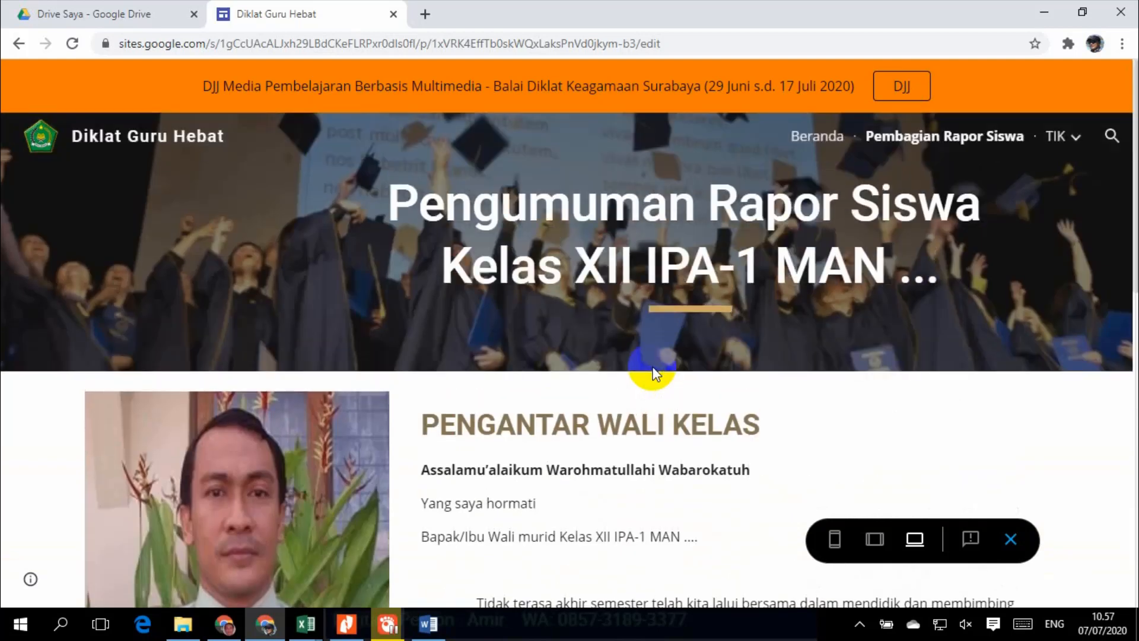
pyautogui.click(606, 294)
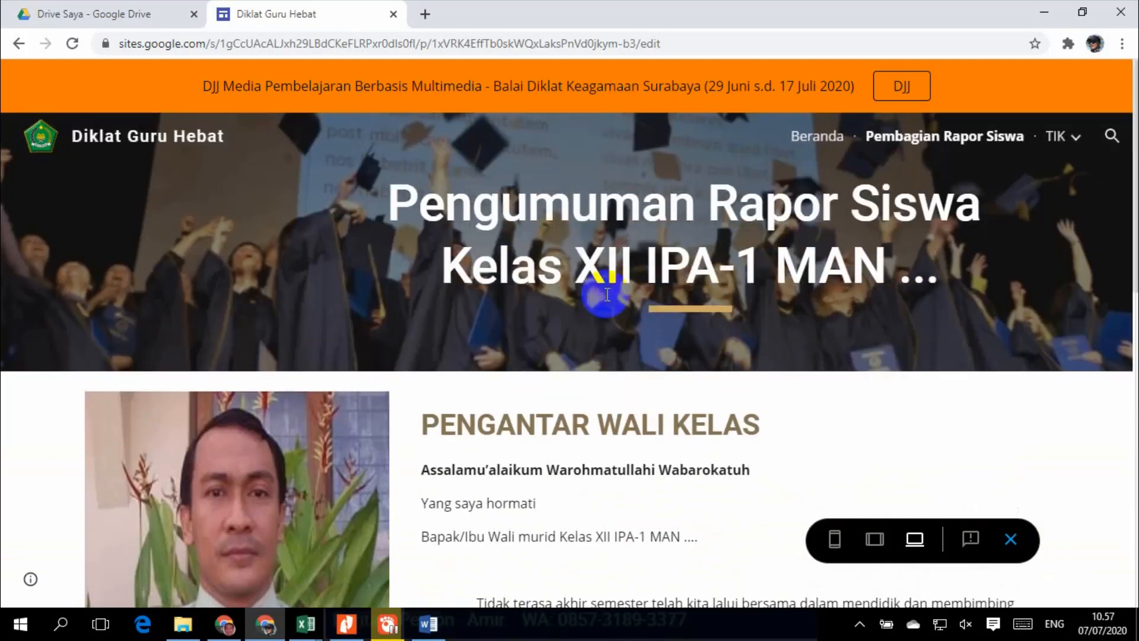
pyautogui.click(449, 151)
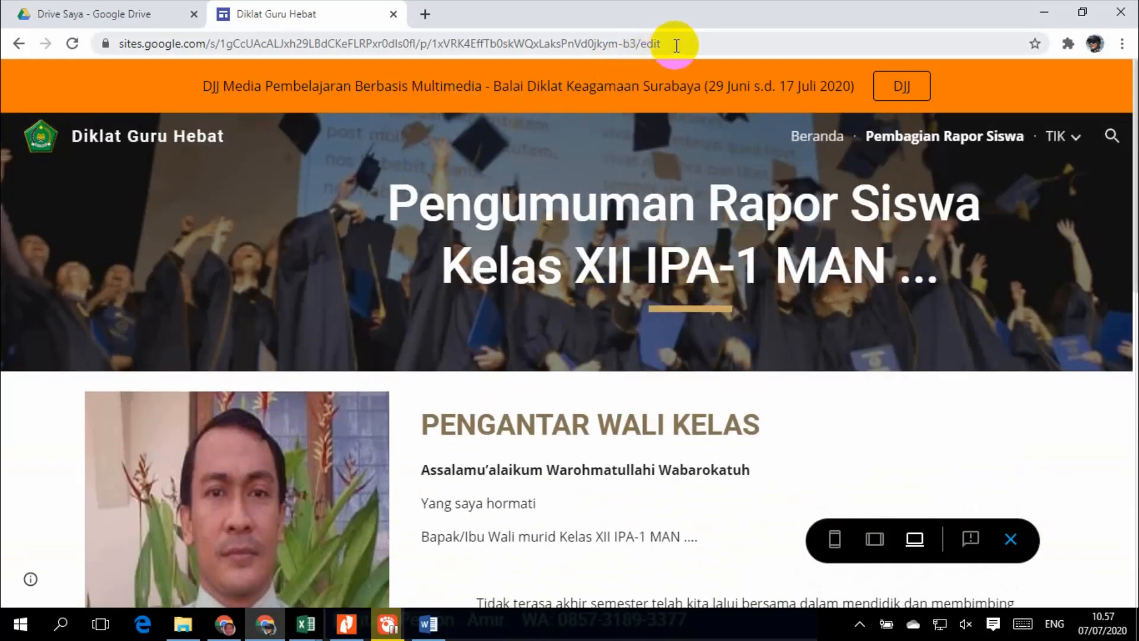
pyautogui.moveTo(676, 45); pyautogui.dragTo(74, 76)
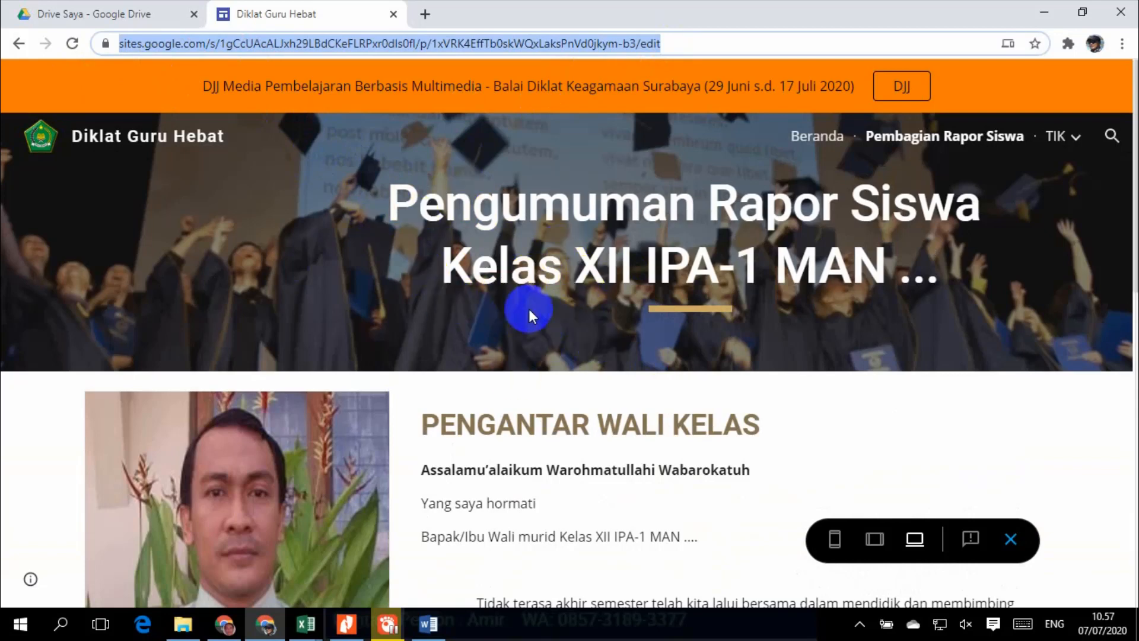
# Open the report card spreadsheet from the download link in the page preview and select the NIS entry cell B2.
pyautogui.scroll(-12, 453, 292)
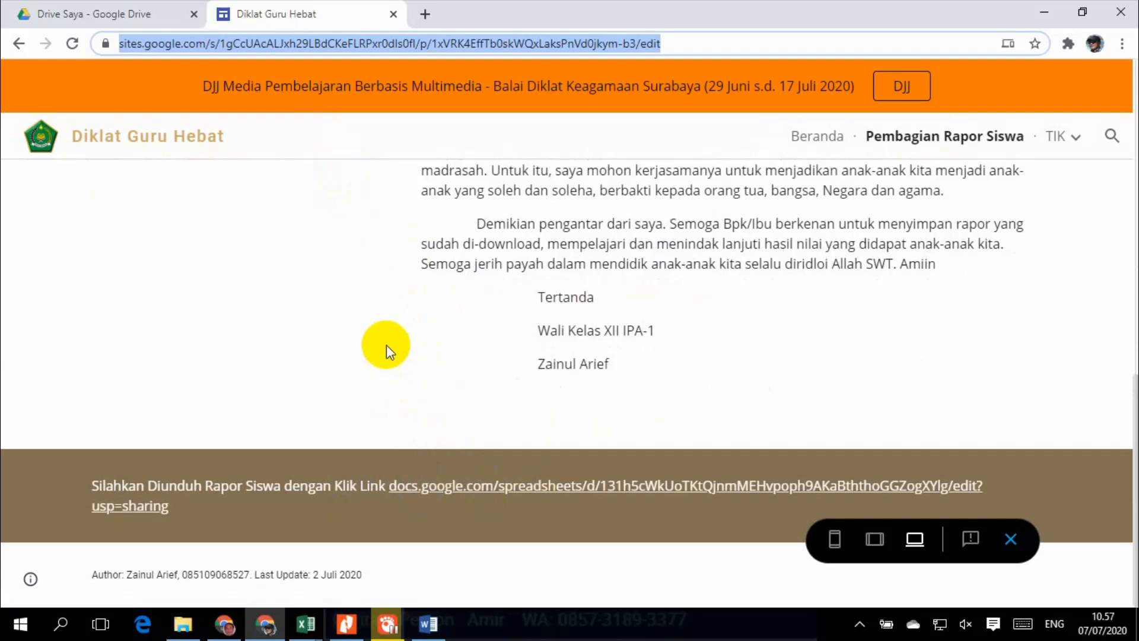
pyautogui.click(405, 494)
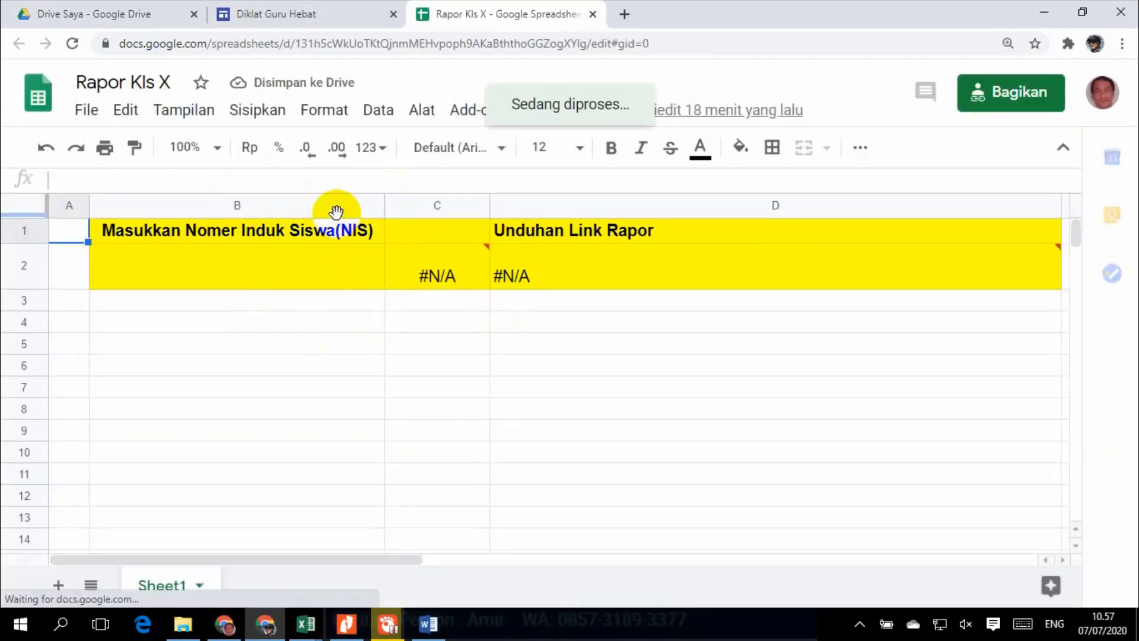
pyautogui.click(186, 274)
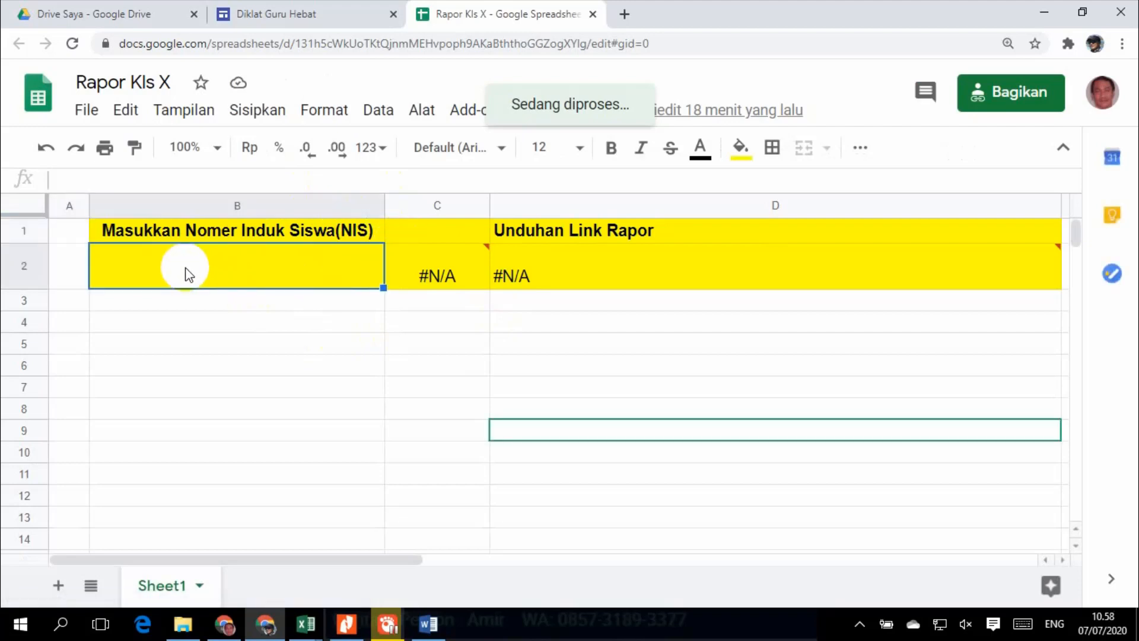
pyautogui.click(308, 625)
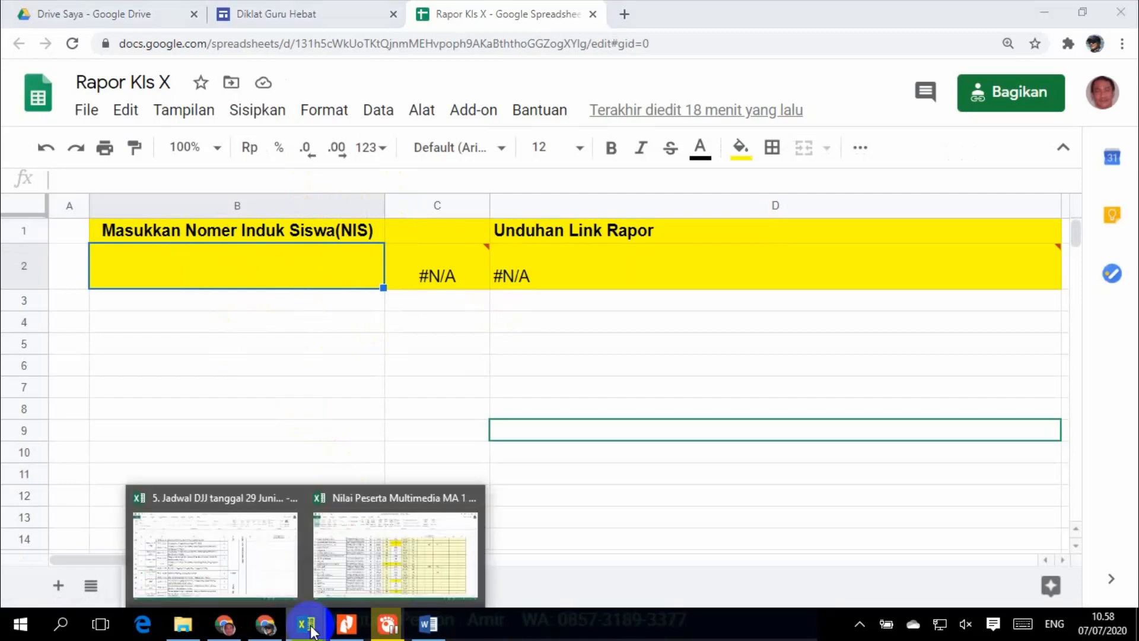
pyautogui.click(254, 561)
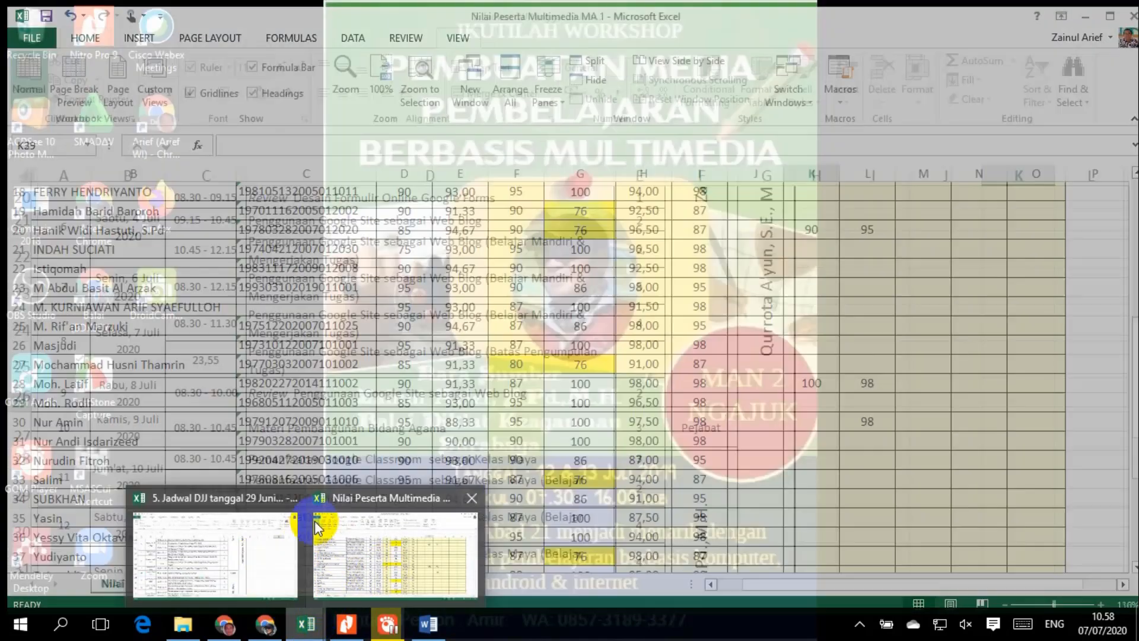
pyautogui.click(261, 632)
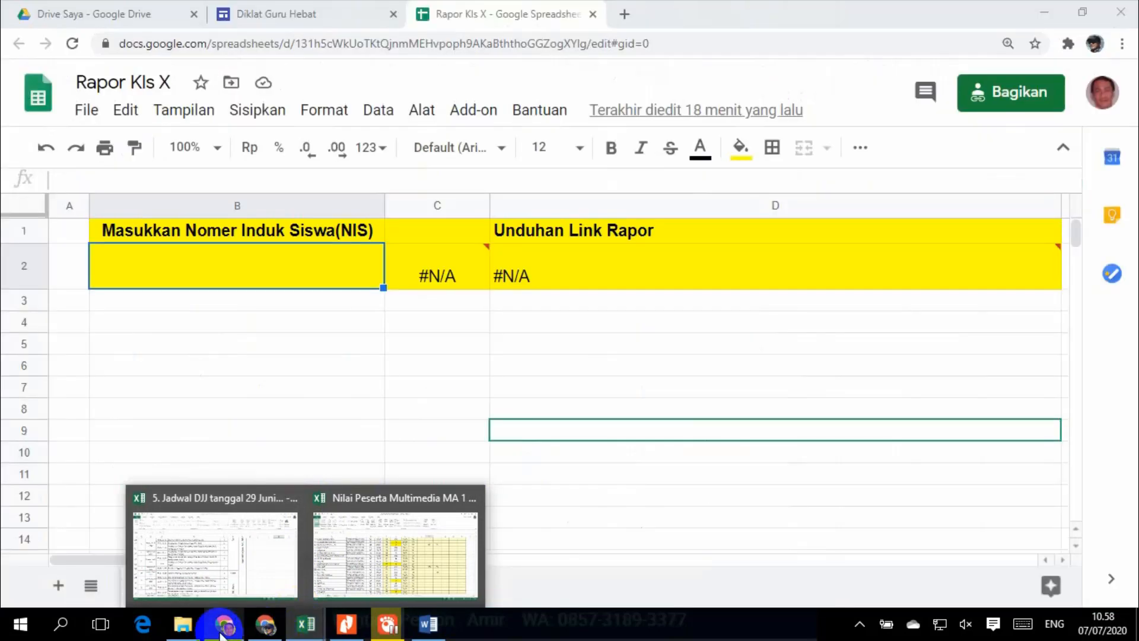
# Switch to the other browser window's Rapor Kls X sheet, enter a student's NIS in B2 and preview the linked report card.
pyautogui.click(264, 628)
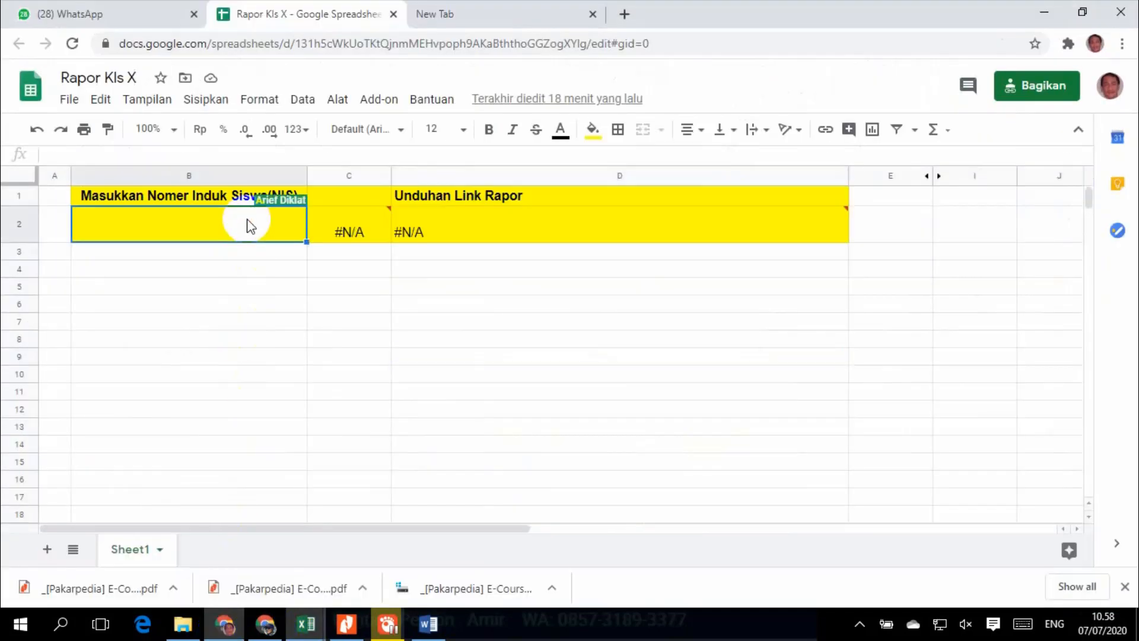
pyautogui.write('566')
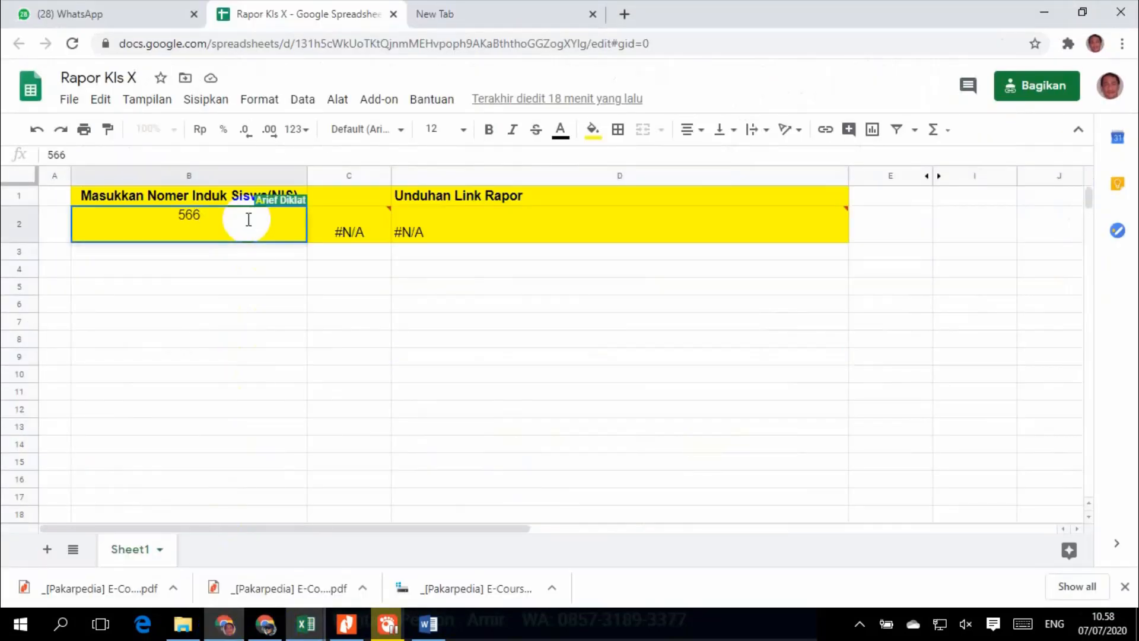
pyautogui.write('8')
pyautogui.press('Return')
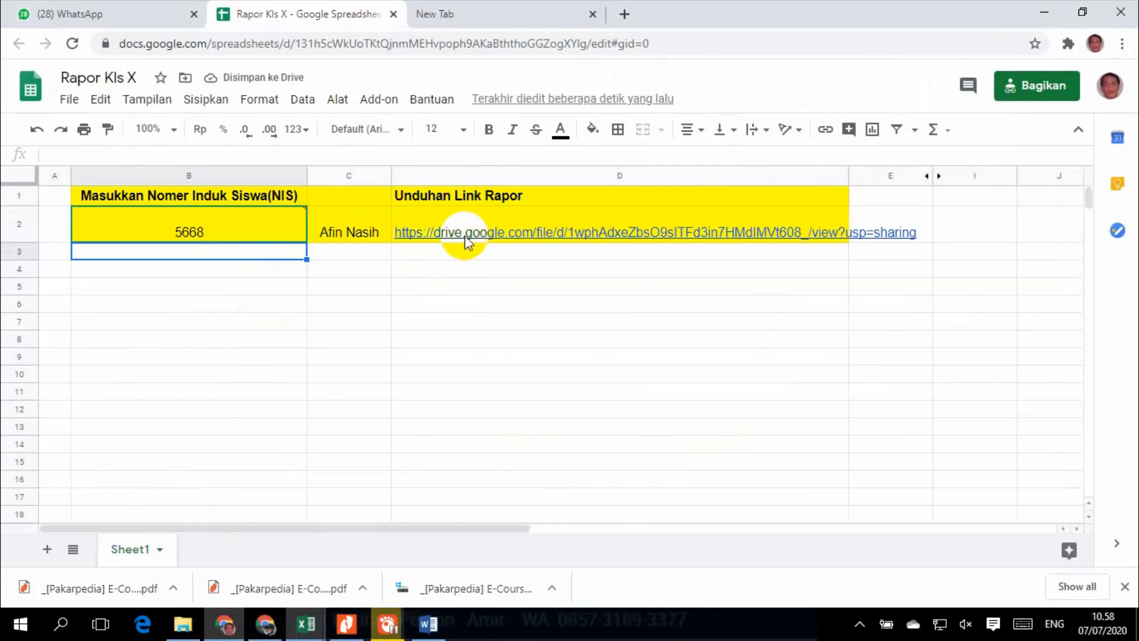
pyautogui.moveTo(548, 237)
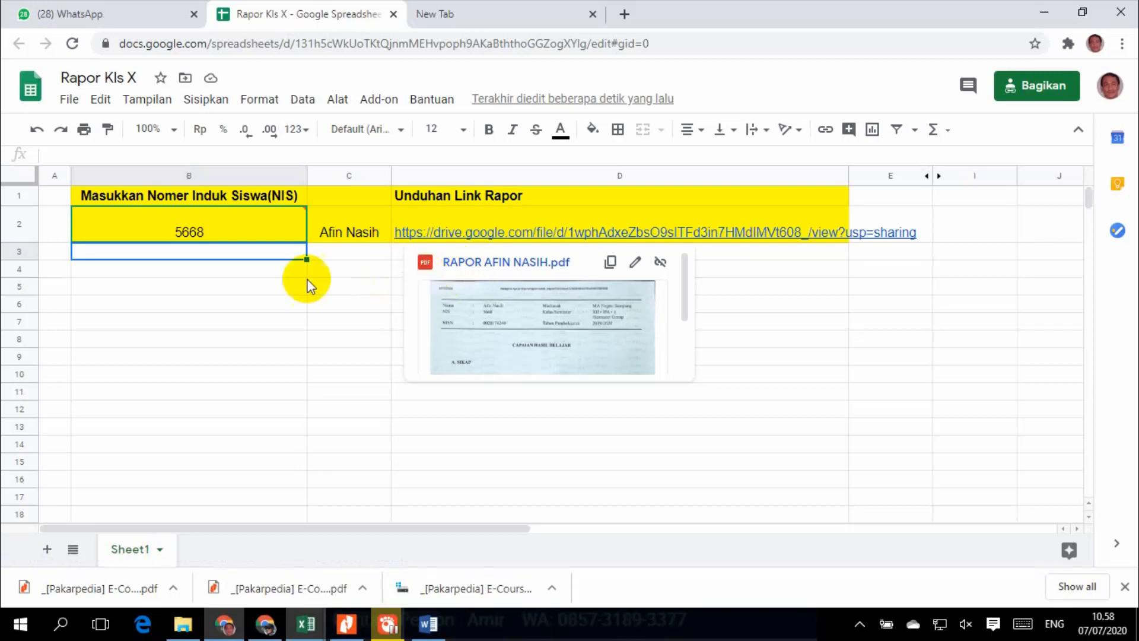
pyautogui.moveTo(247, 231)
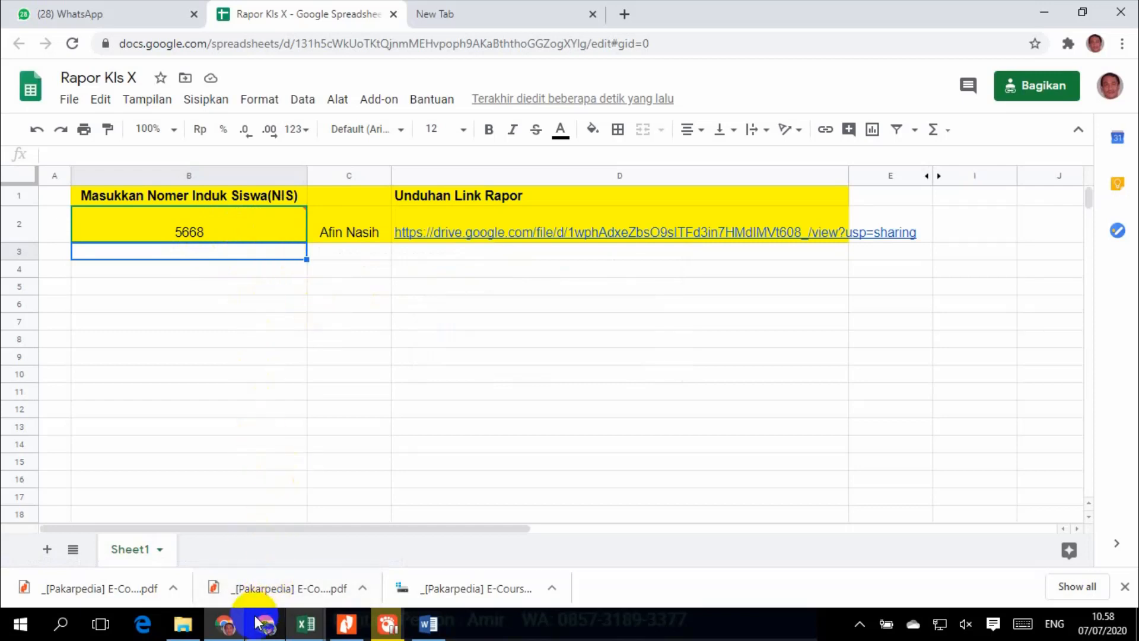
# Return to the Diklat Guru Hebat preview and view the homeroom teacher's letter on the report card page.
pyautogui.click(224, 623)
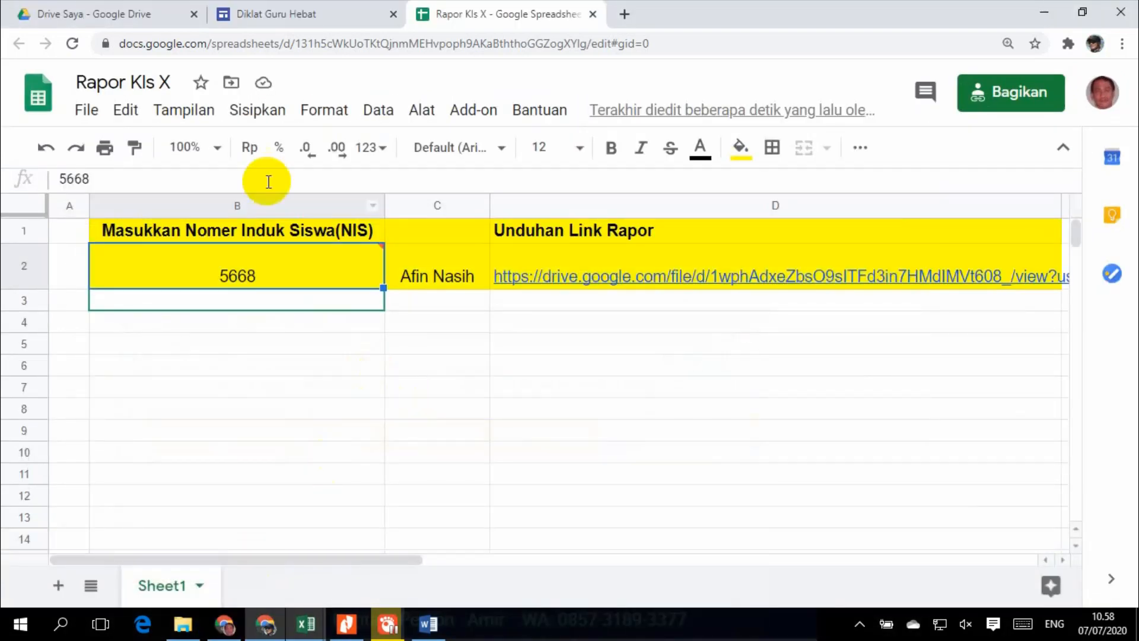
pyautogui.click(305, 14)
pyautogui.scroll(15, 367, 257)
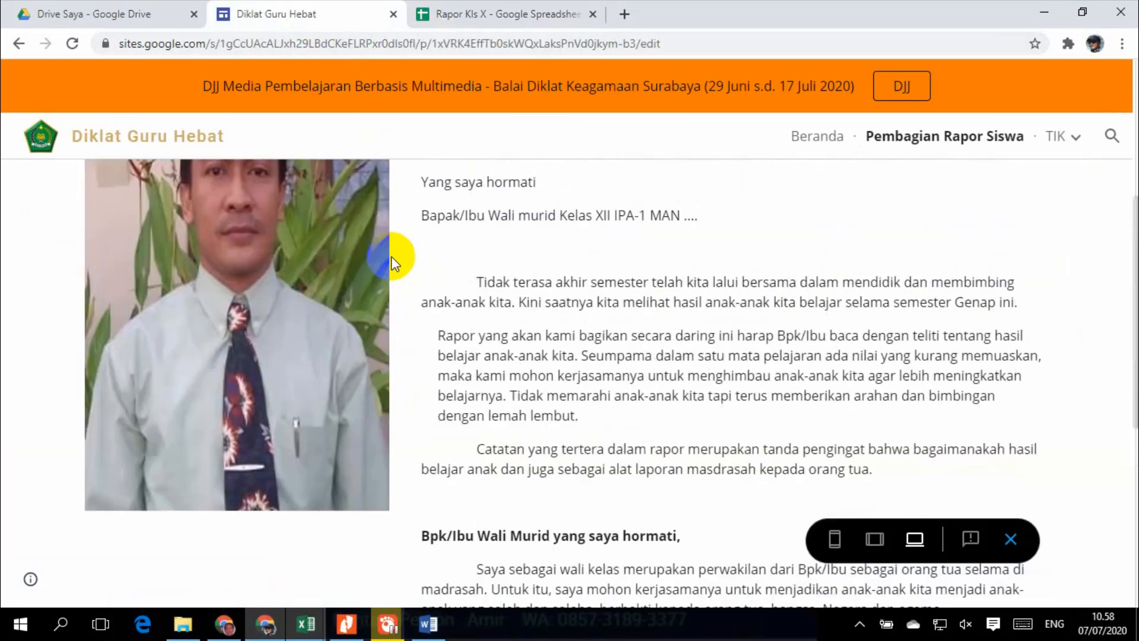